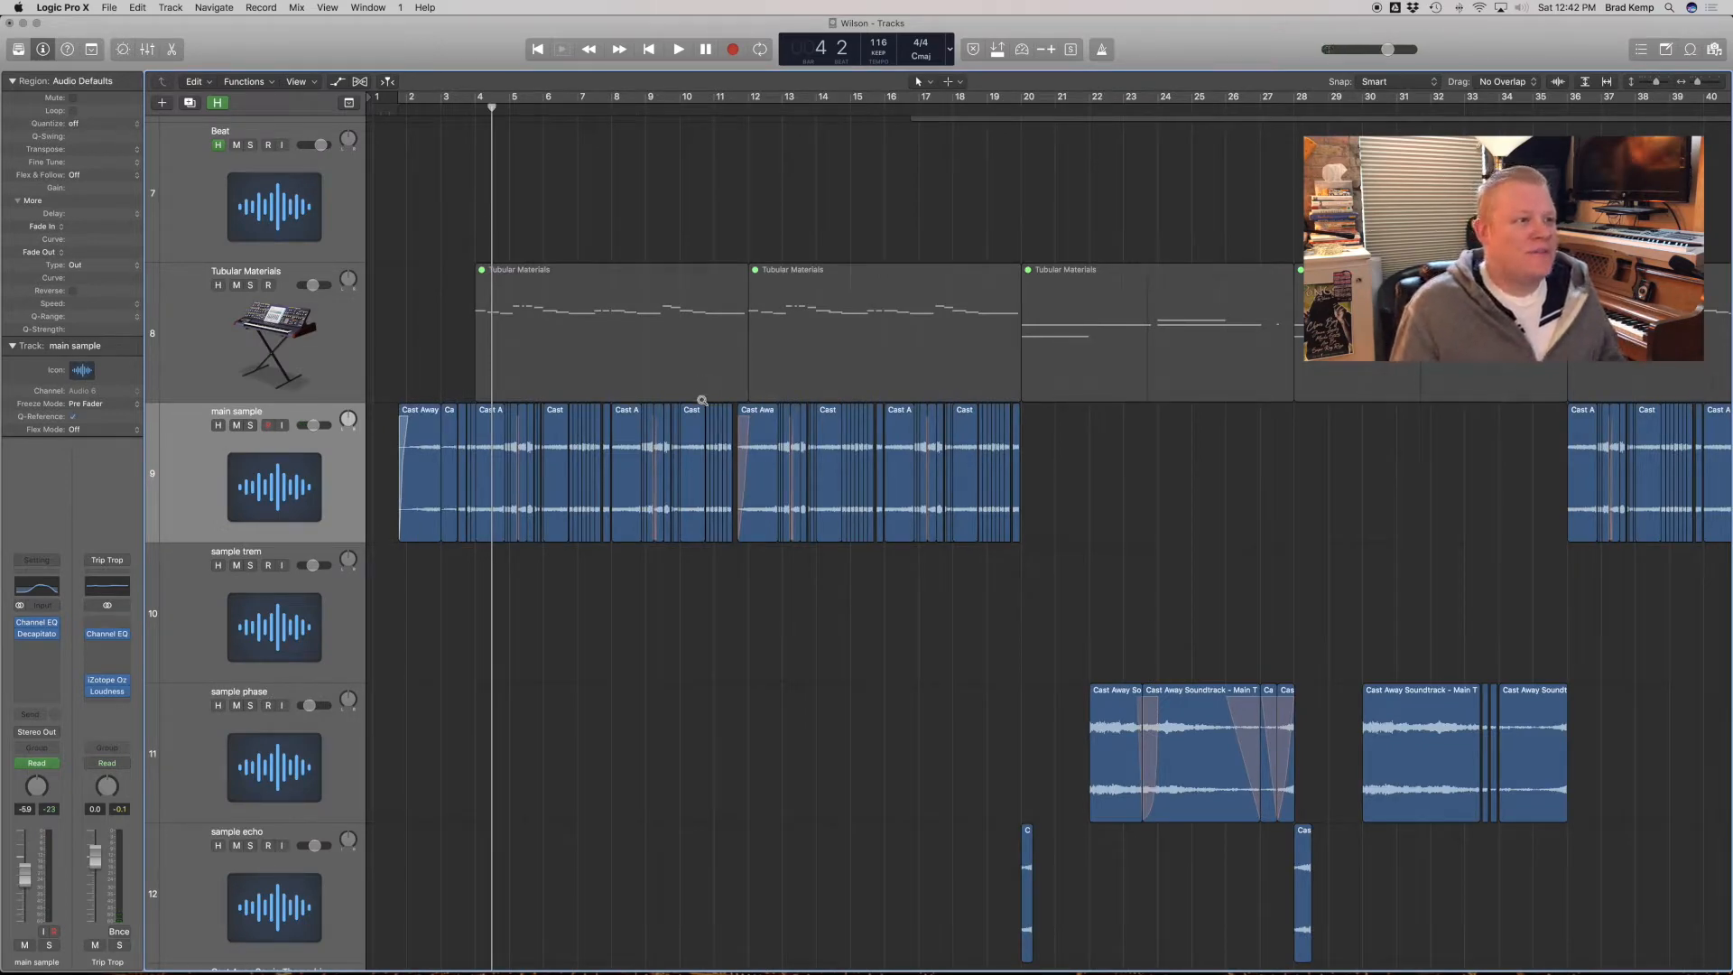
Zoom in on the chopped regions of the main sample track and compare their waveforms with waveform zoom on and off.
left_click(702, 400, "ctrl+alt")
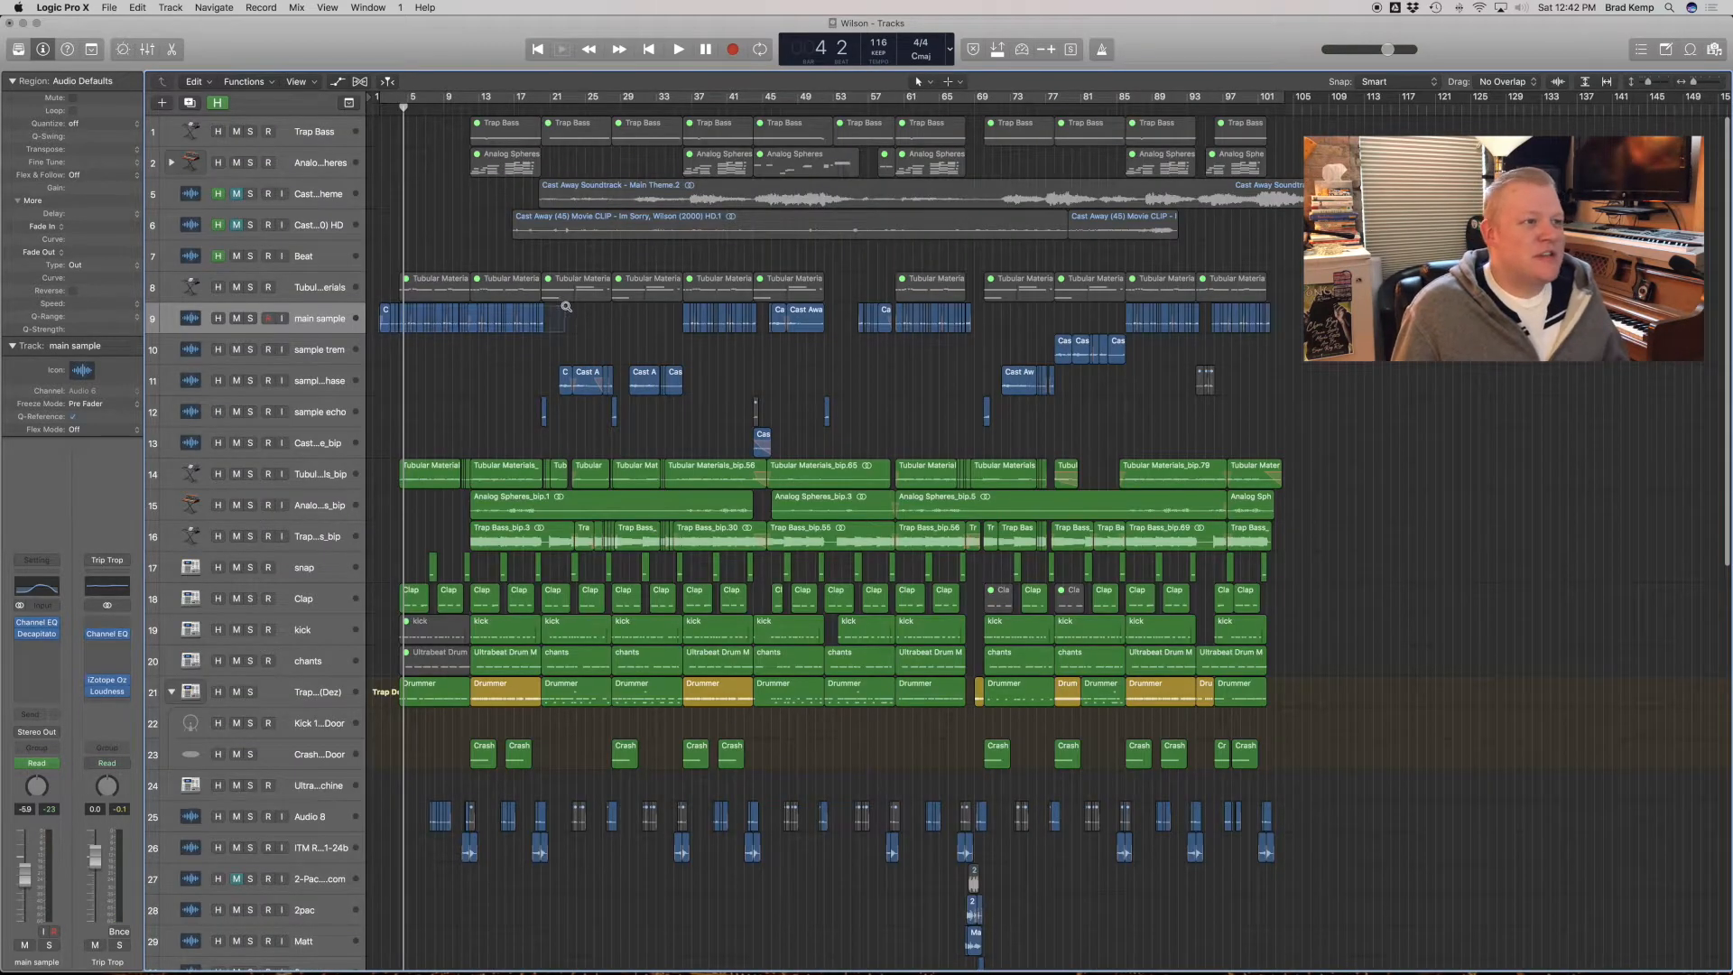
left_click_drag(565, 306, 583, 297)
left_click(282, 379)
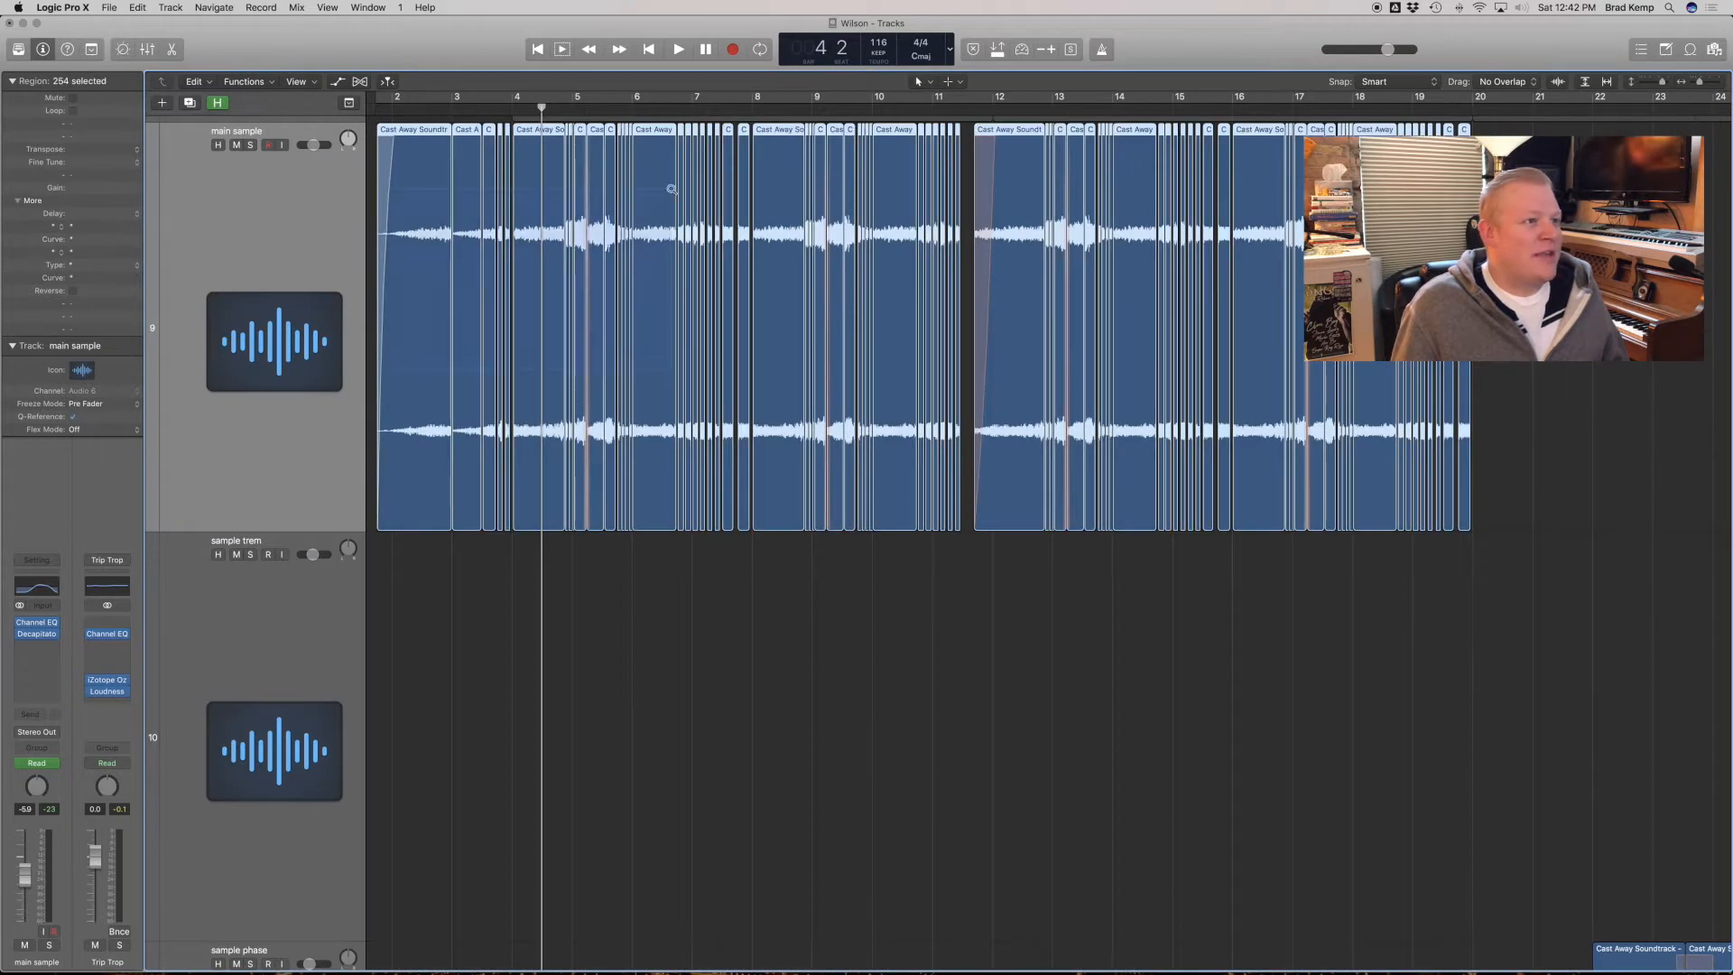
left_click_drag(671, 188, 672, 189)
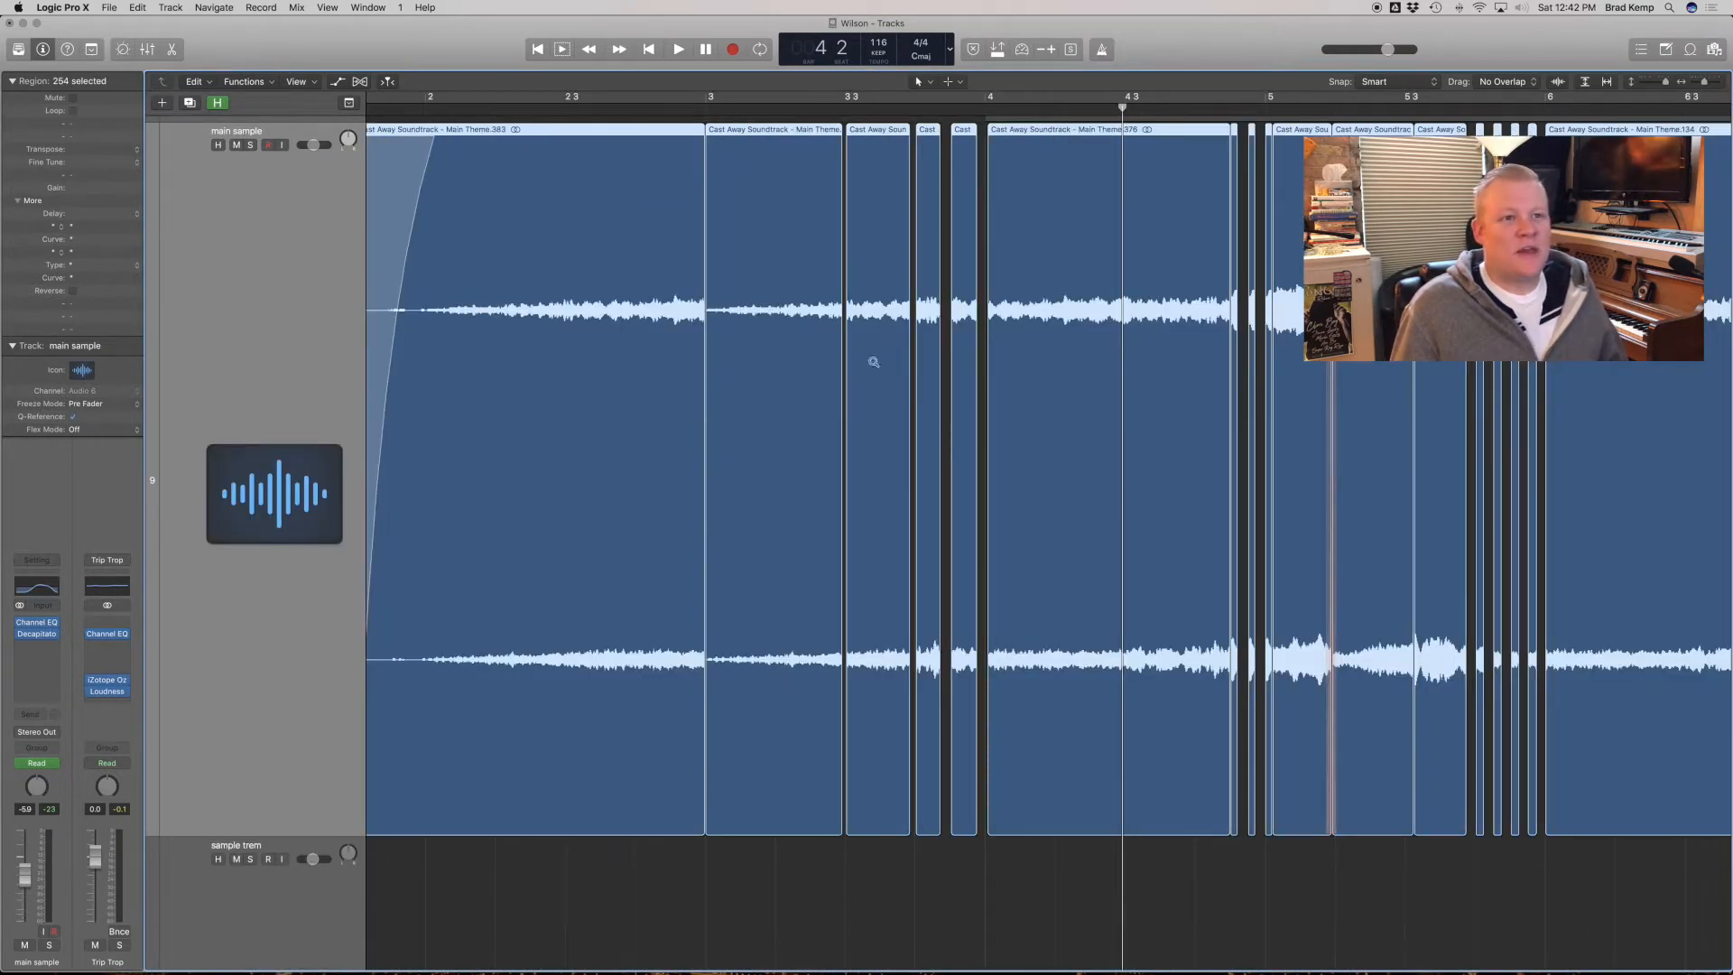
left_click(1558, 83)
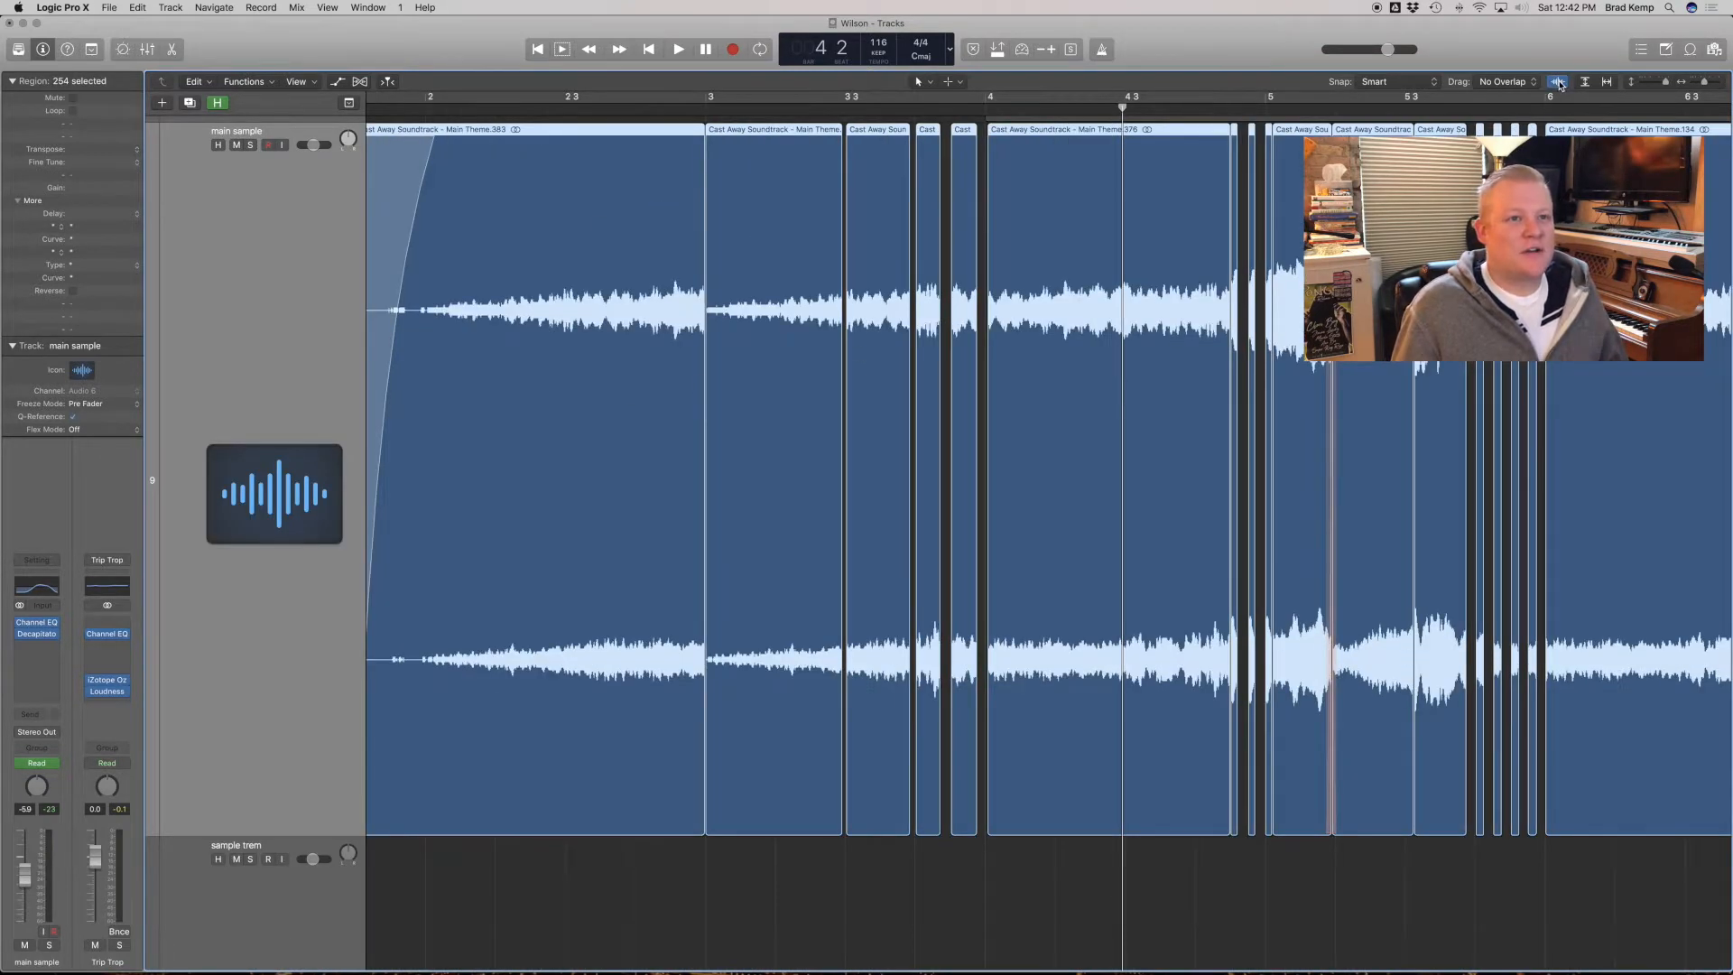
left_click(1560, 83)
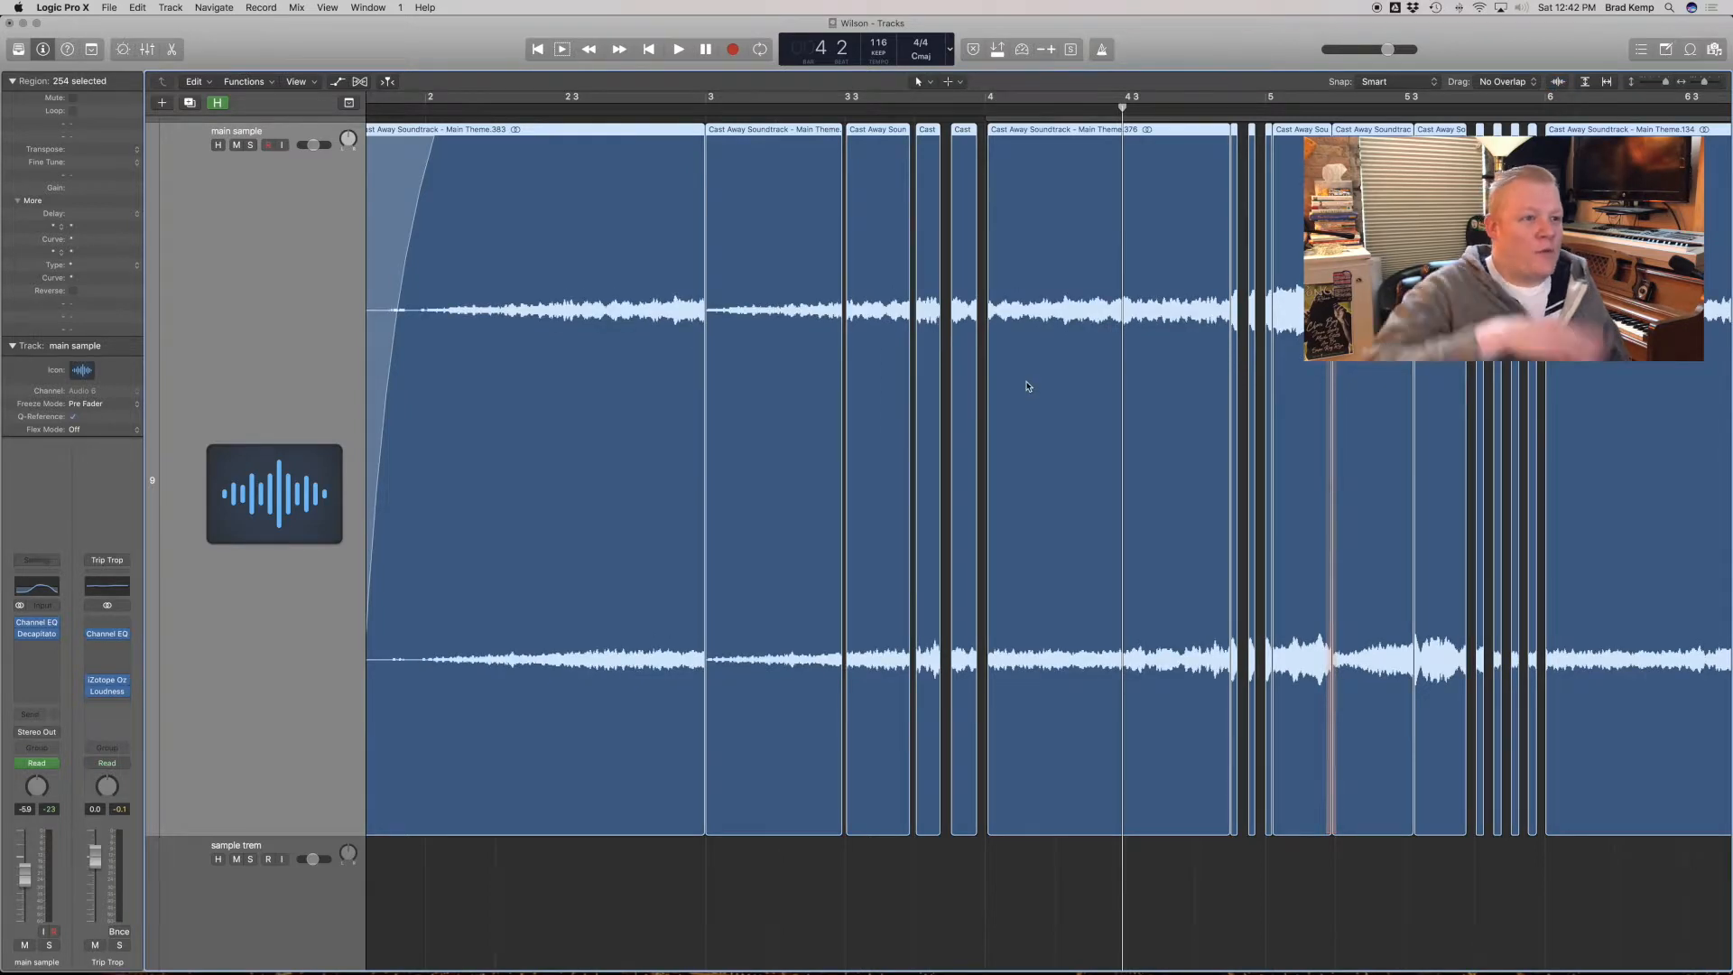
Find the original Cast Away Soundtrack - Main Theme track above the chopped sample, select it and solo it.
left_click(960, 366, "ctrl+alt")
left_click(635, 533)
left_click(632, 523, "ctrl+alt")
left_click_drag(404, 333, 642, 271)
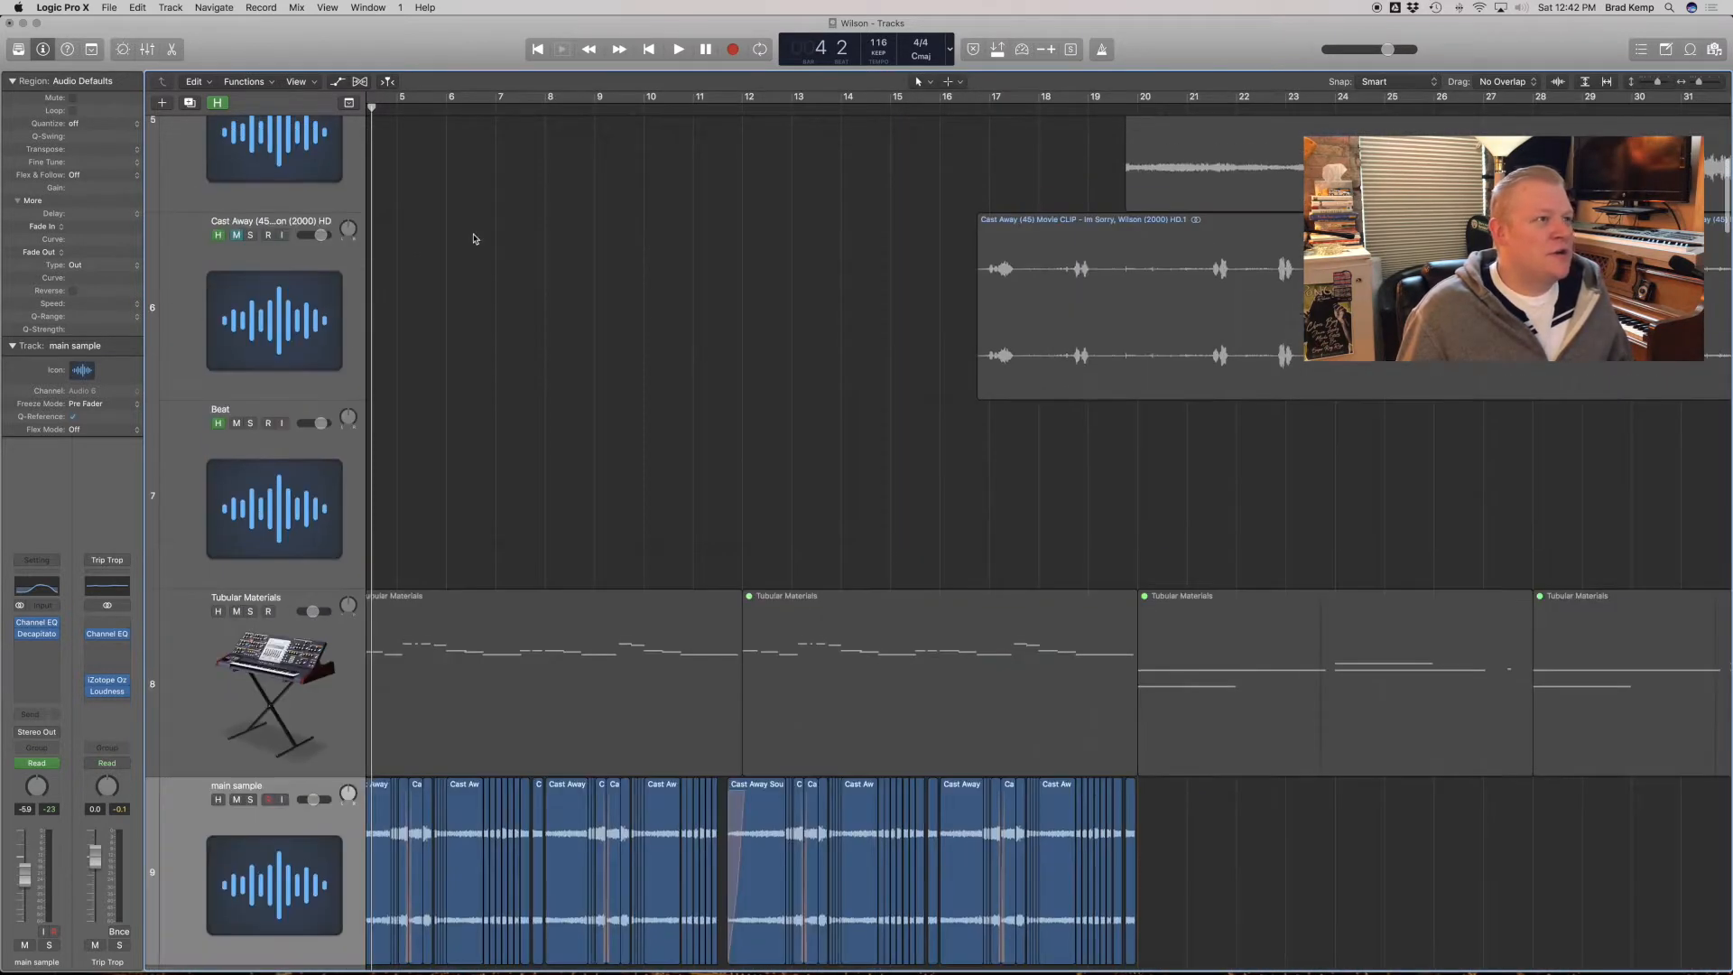
left_click(595, 282, "ctrl+alt")
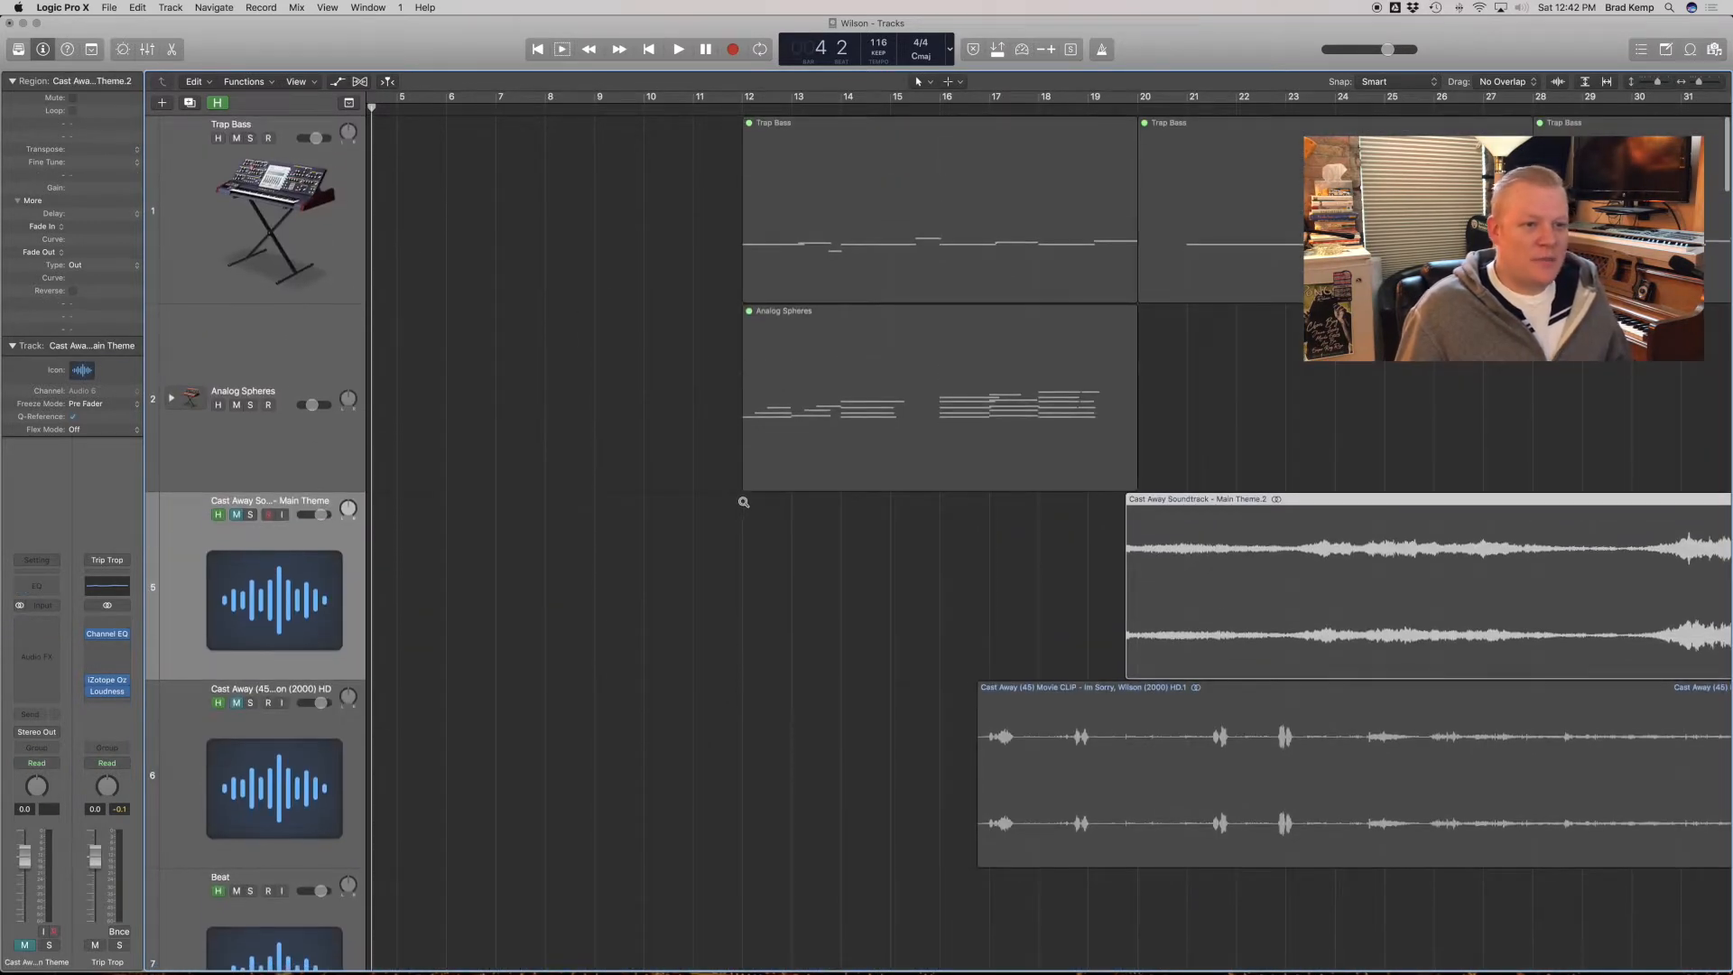
left_click(739, 495, "ctrl+alt")
left_click_drag(439, 159, 832, 280)
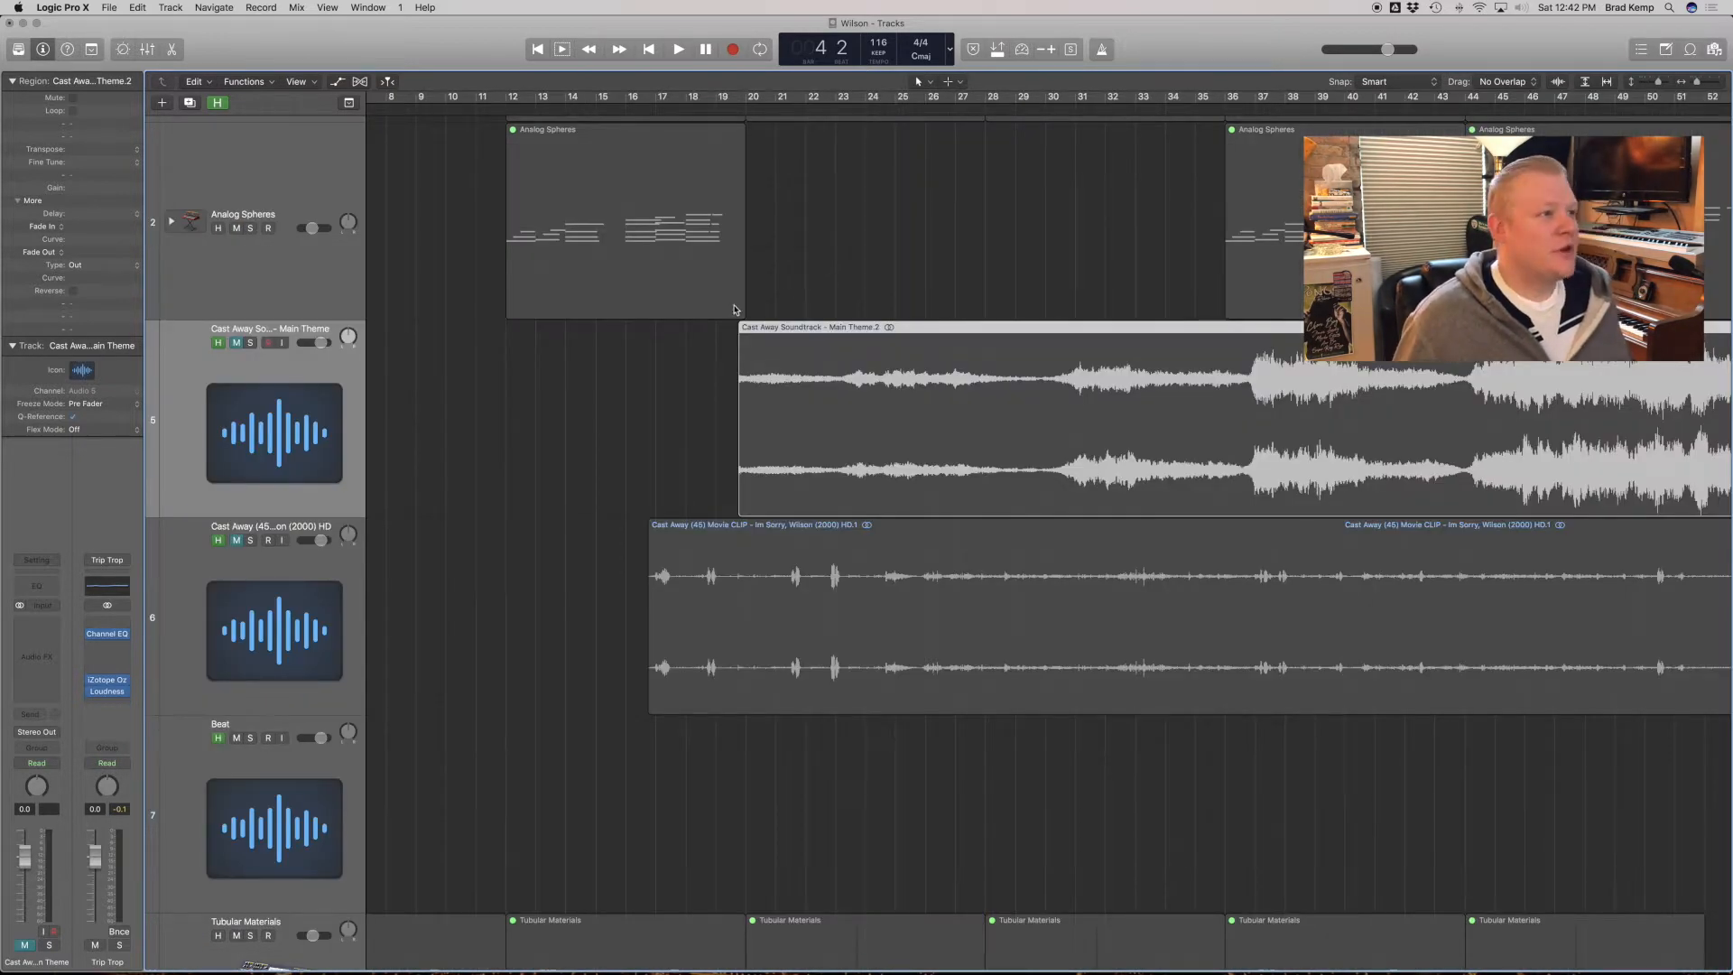
key("h")
key("h")
left_click(530, 329)
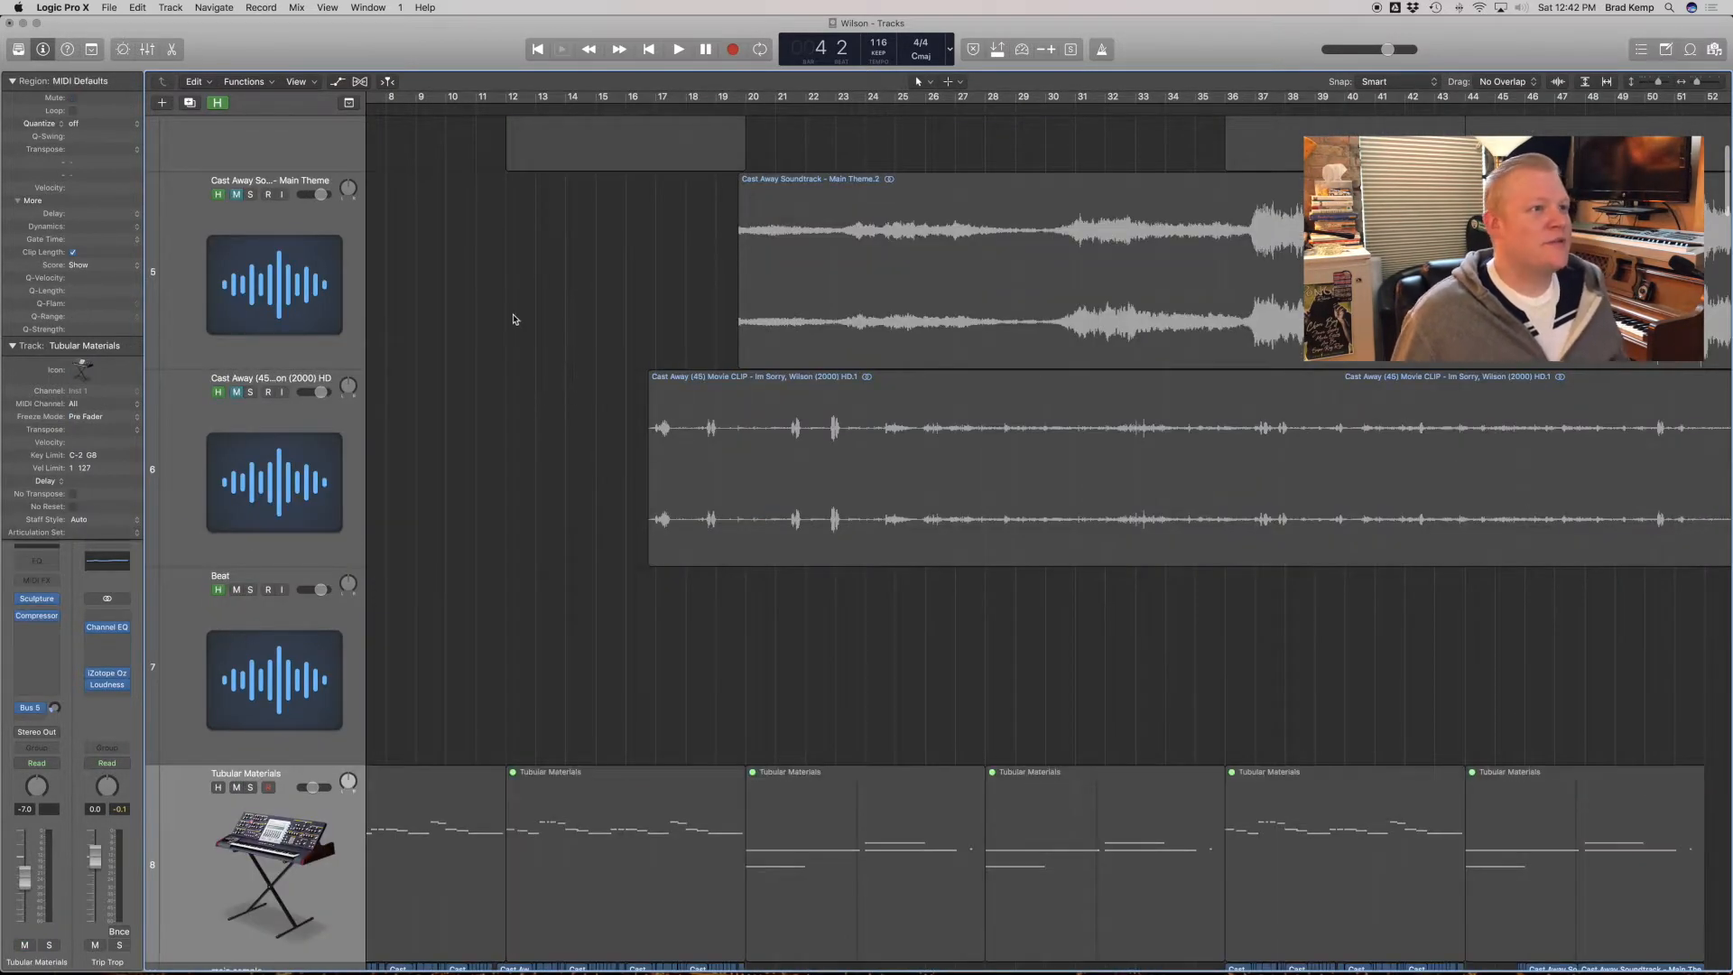
left_click(232, 209)
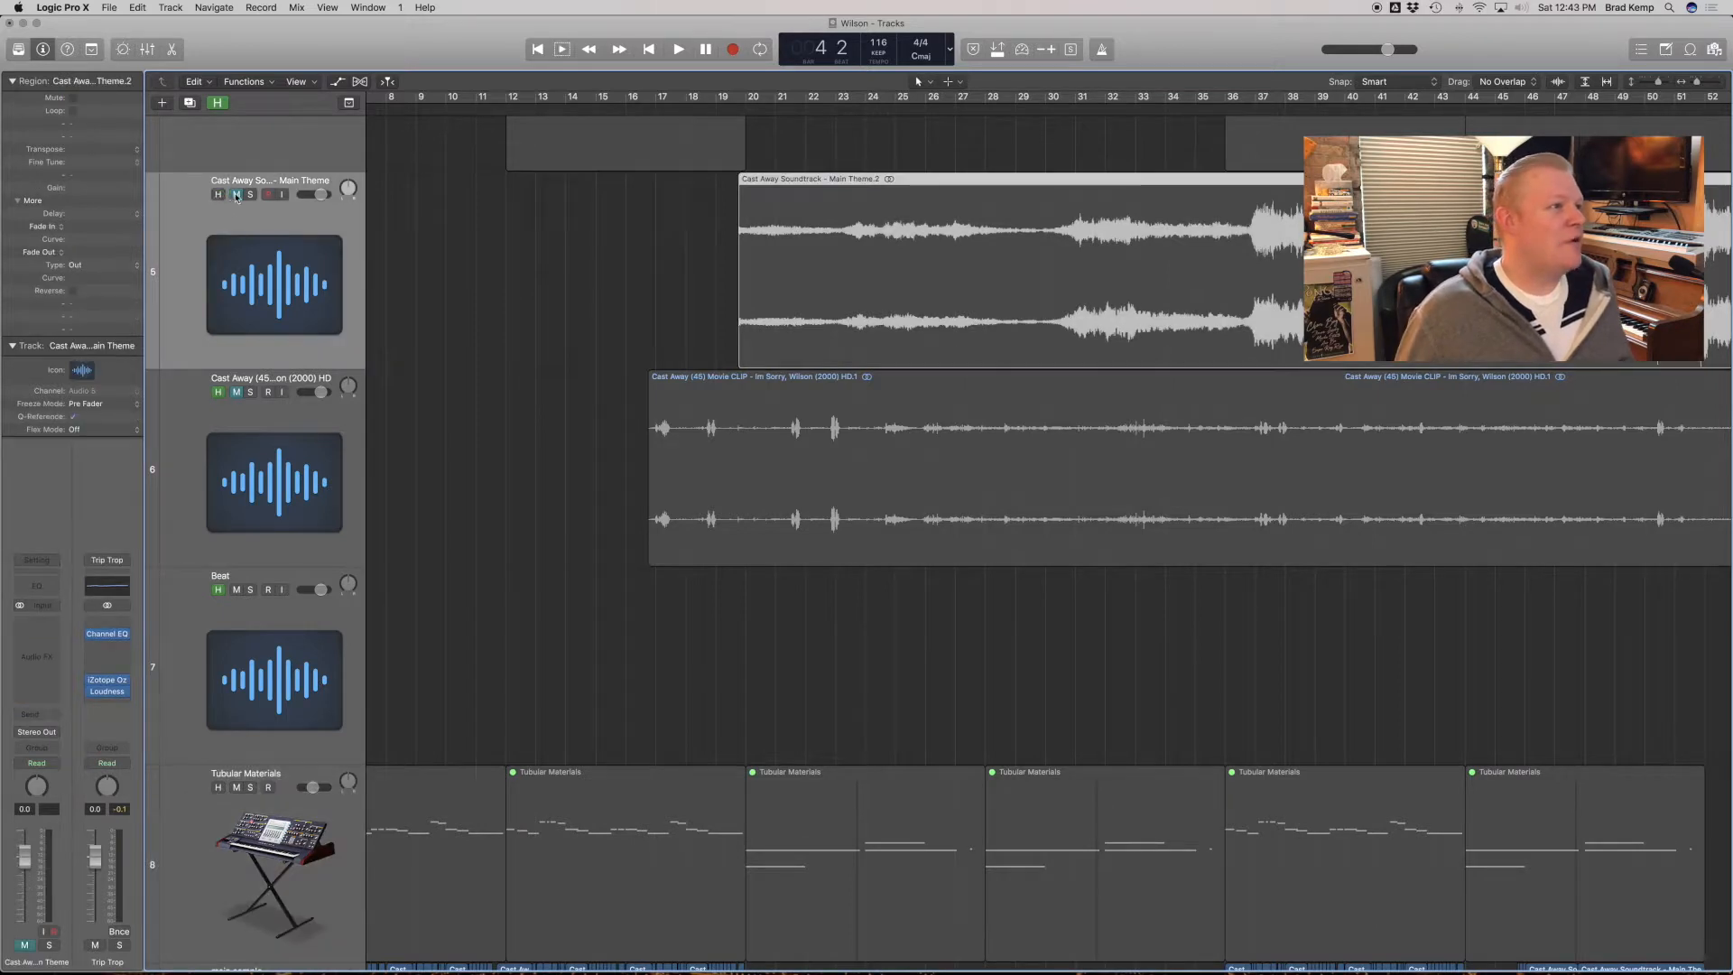
key("s")
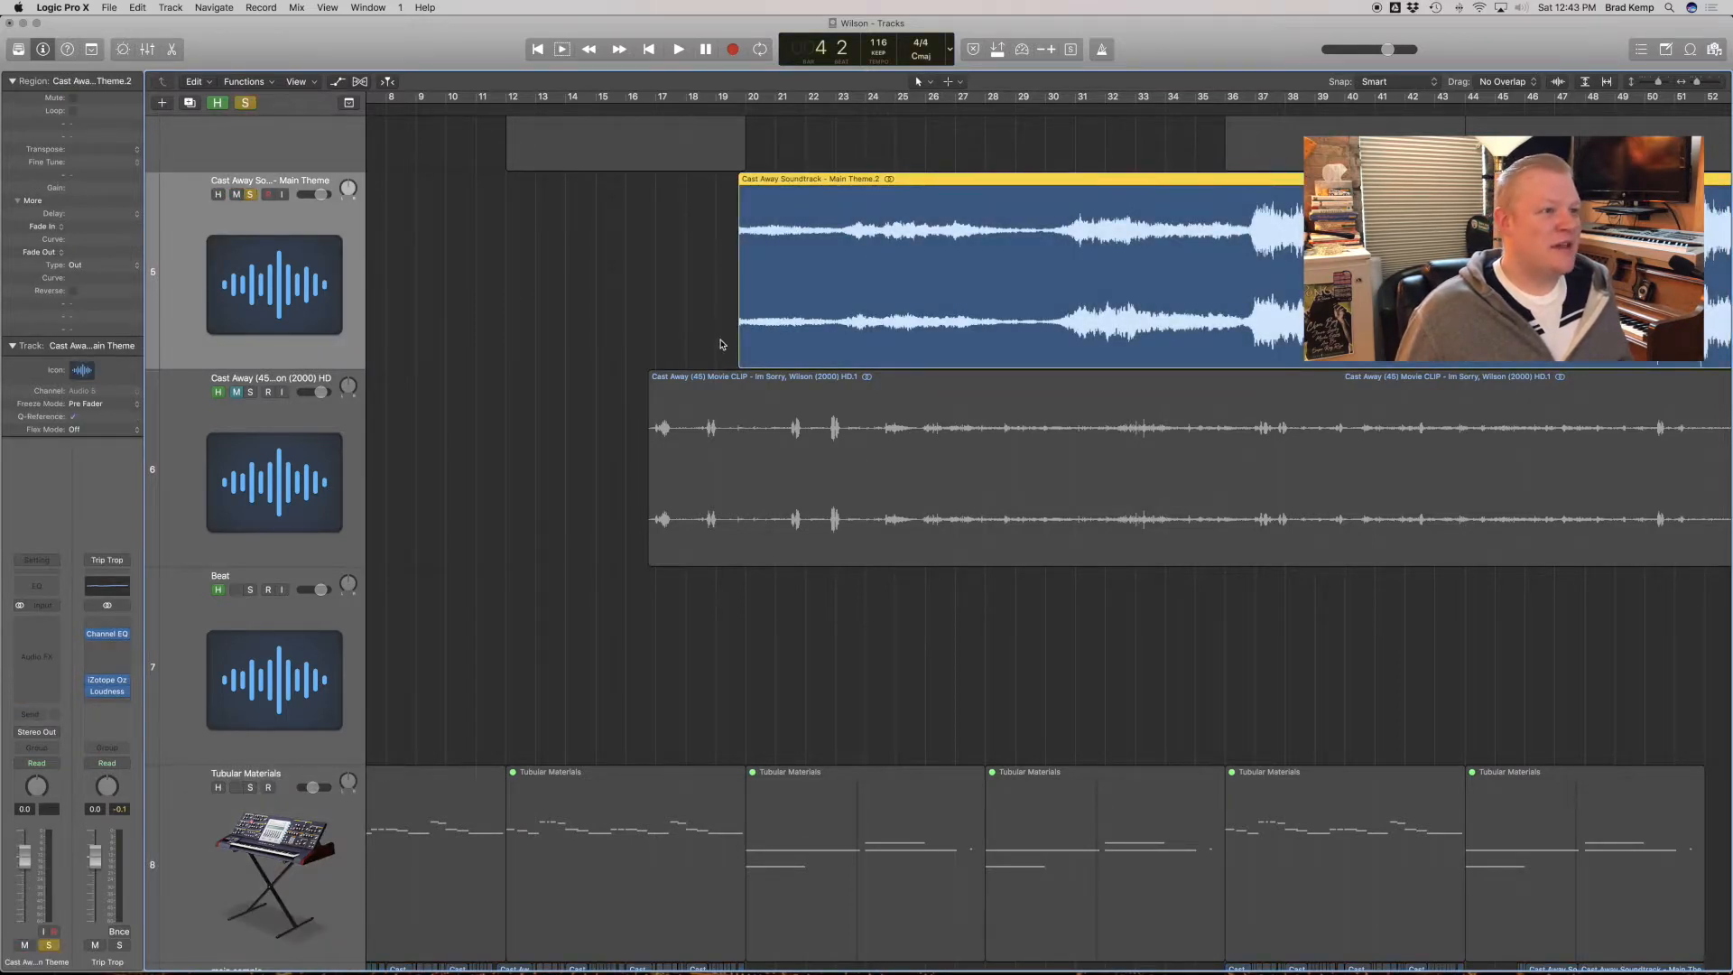
Extend the start of the Main Theme region back to about bar 17 and listen to it from bar 16.
left_click_drag(738, 346, 581, 372)
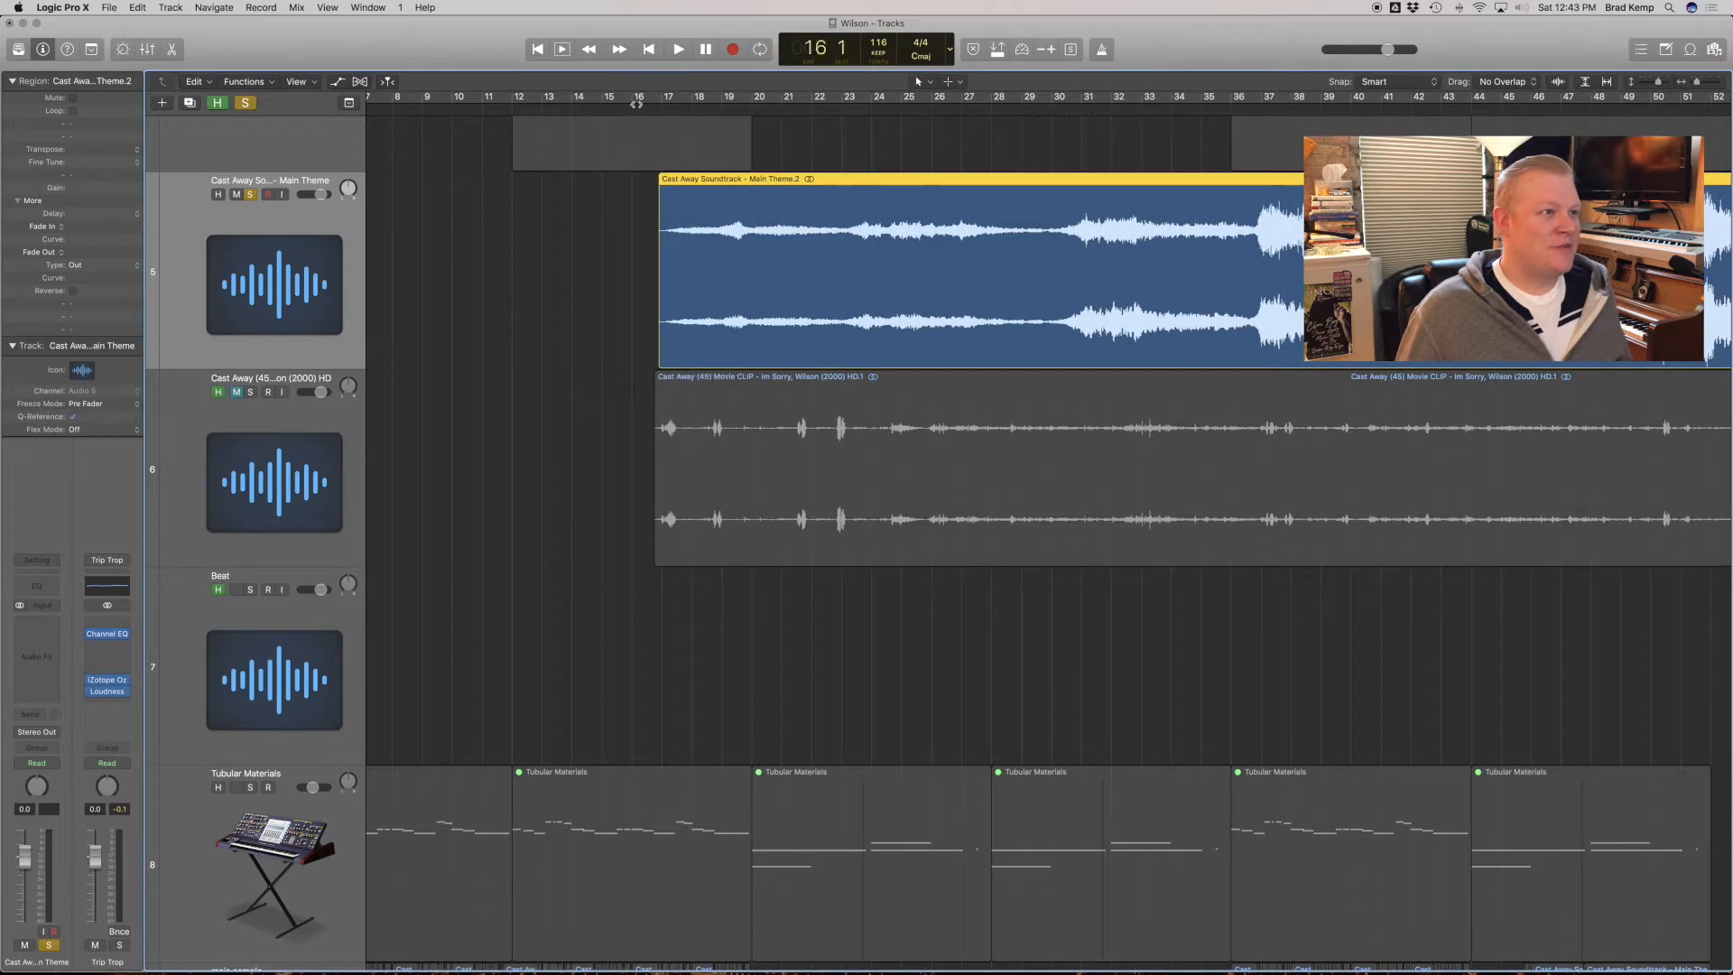
key("space")
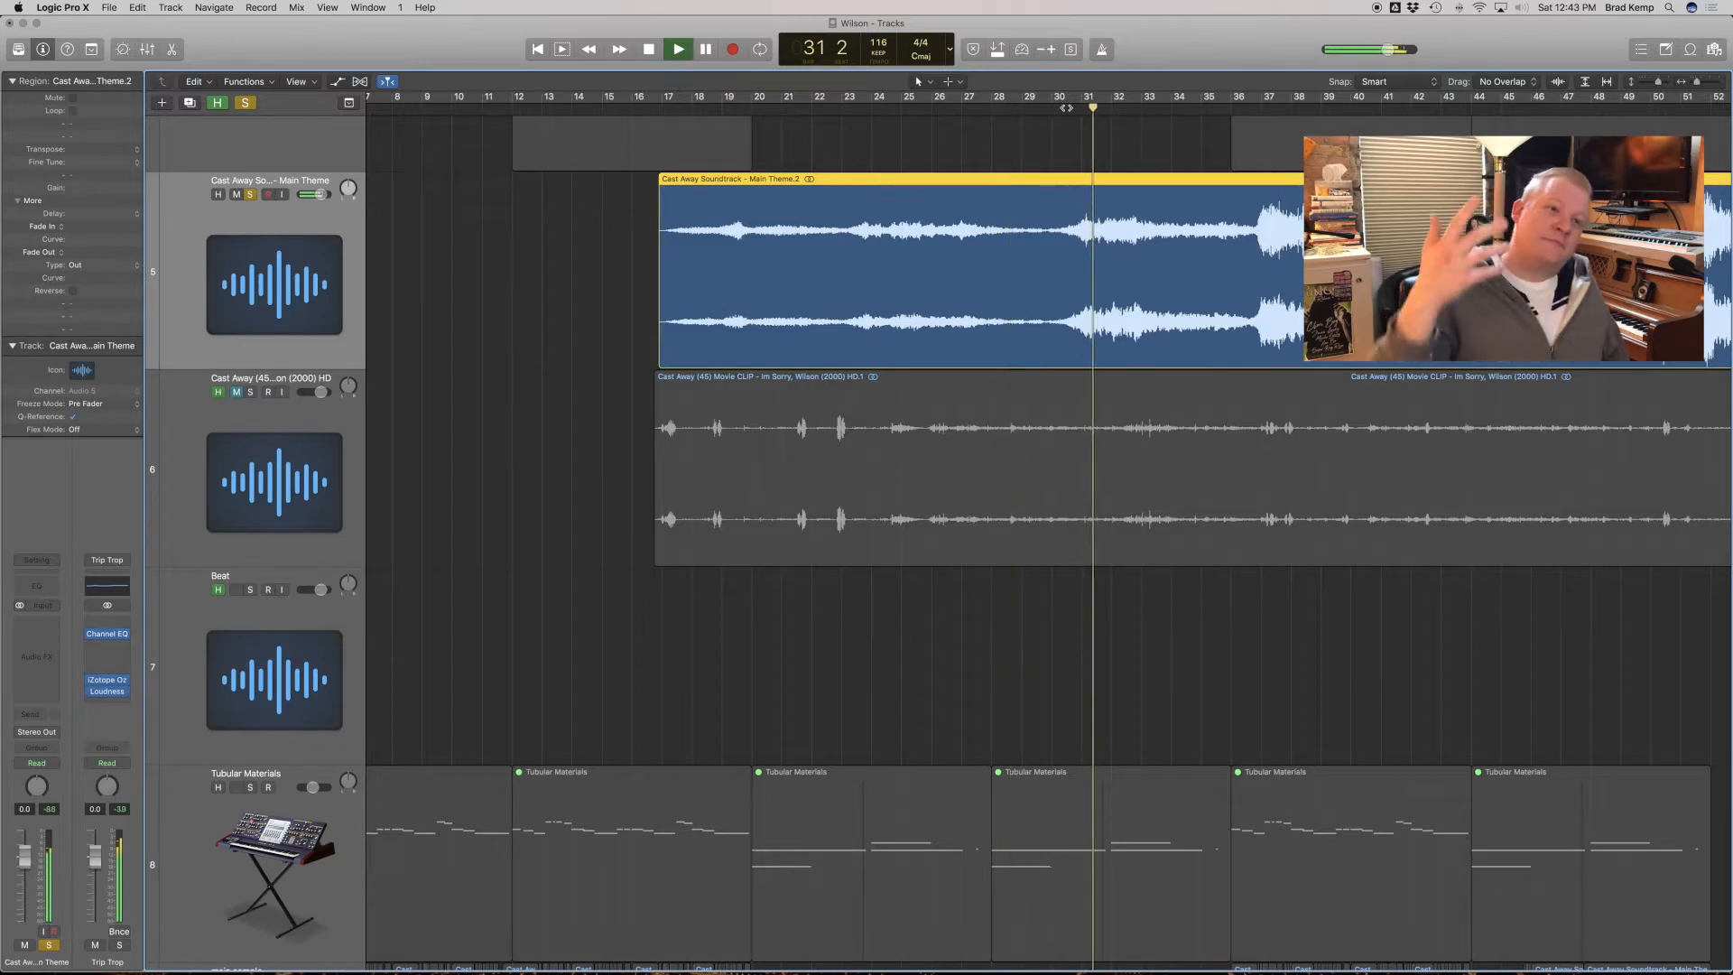
key("space")
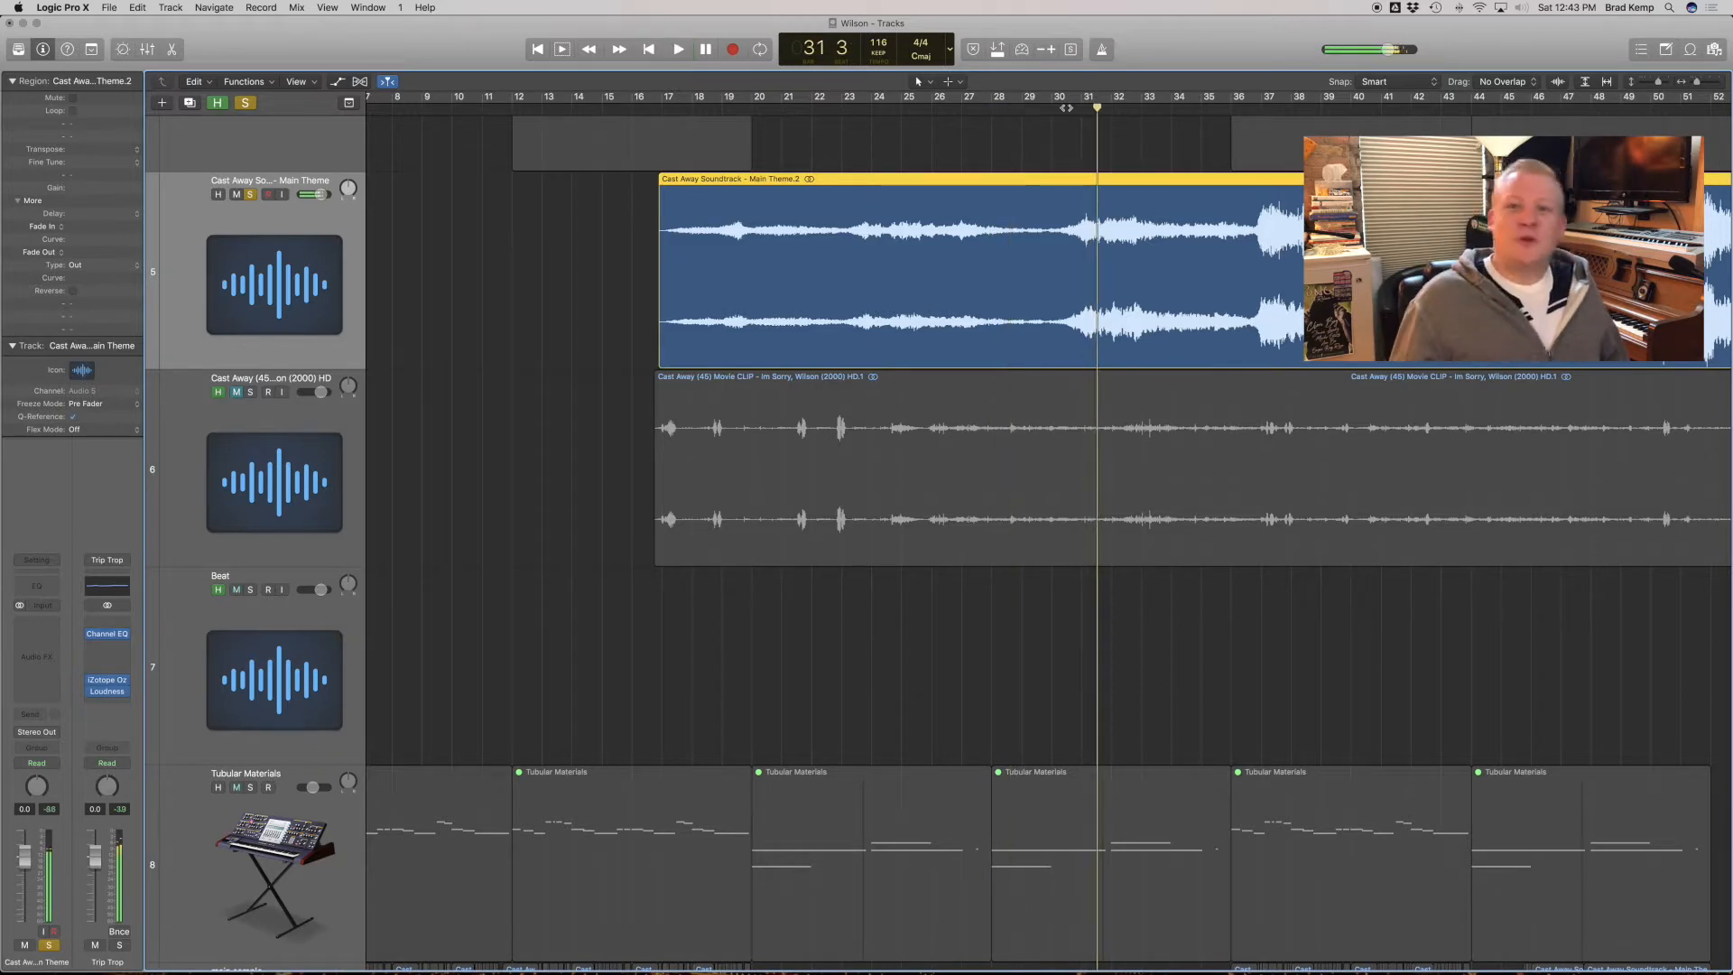
Listen to the Main Theme region from bar 37, and again from its beginning near bar 17.
left_click(1263, 107)
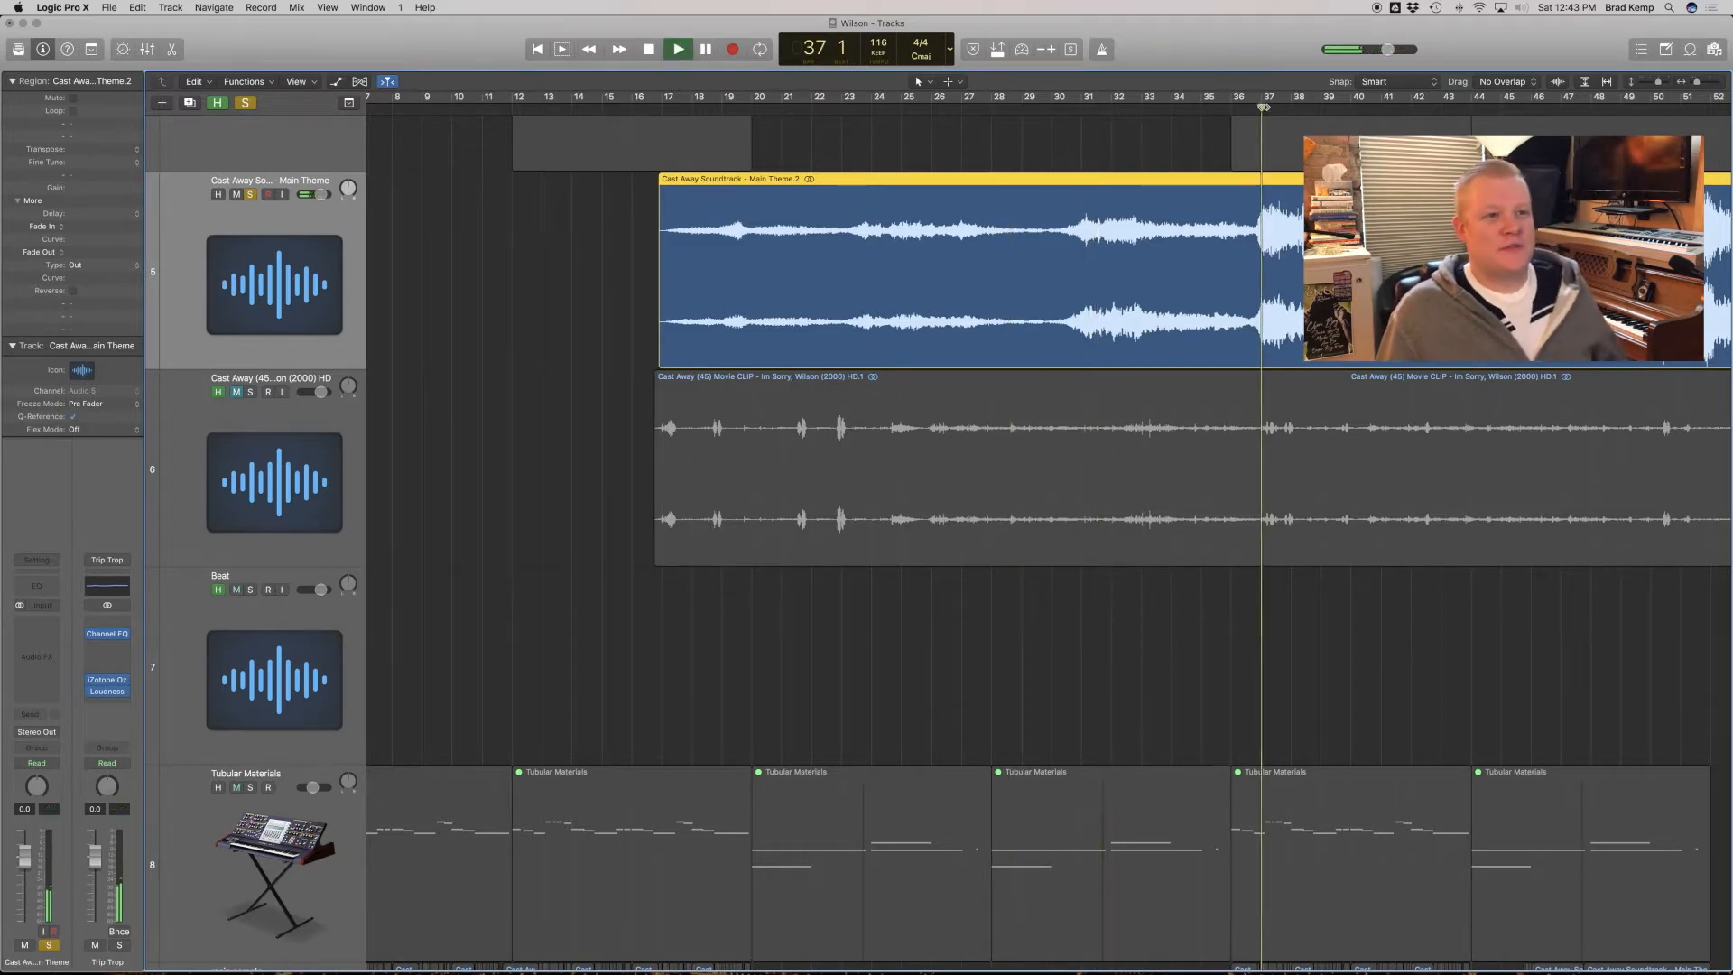
key("space")
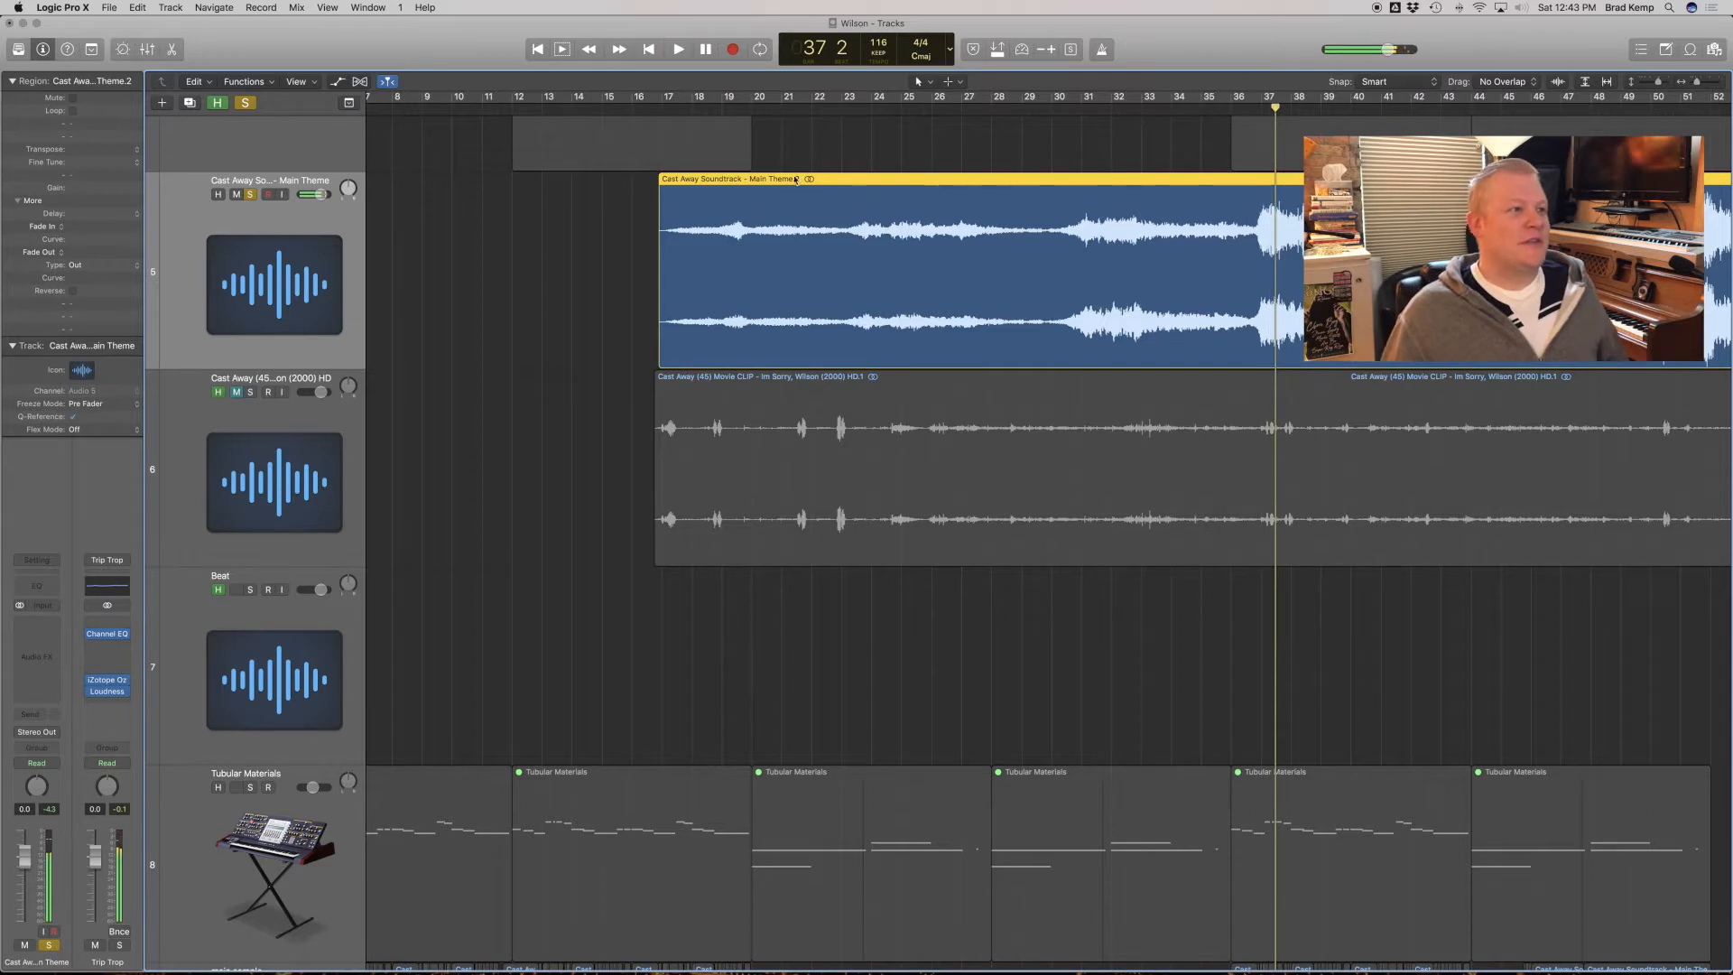
left_click(845, 149)
left_click(666, 109)
key("space")
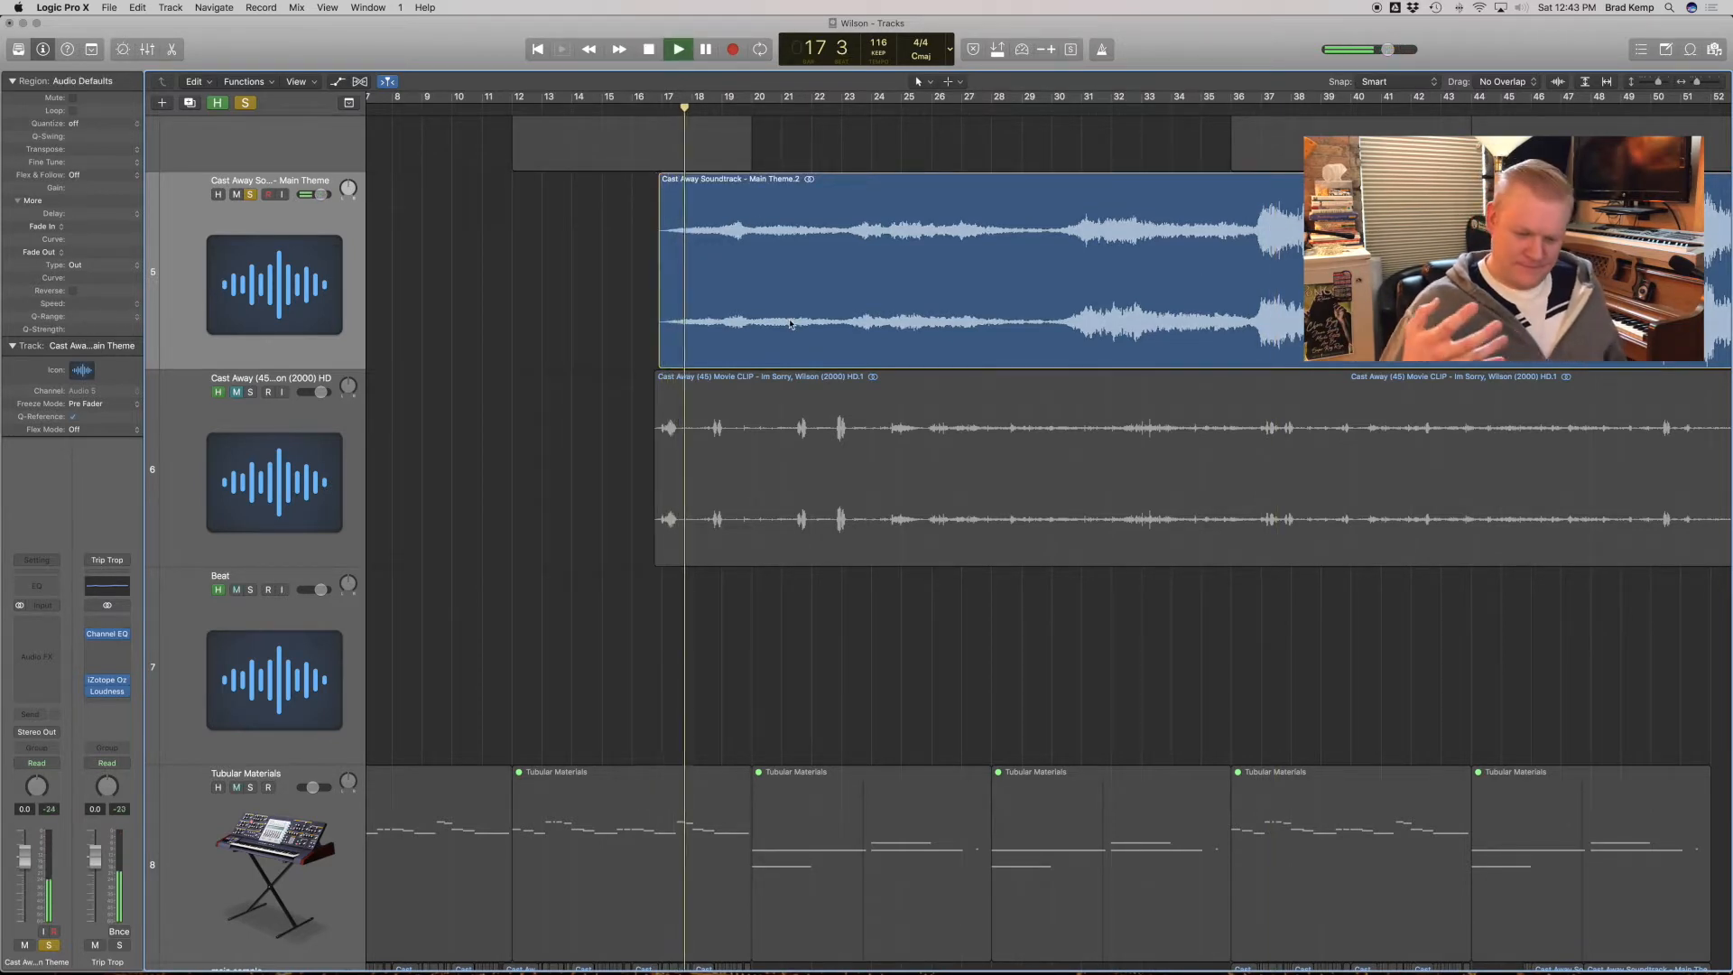
key("space")
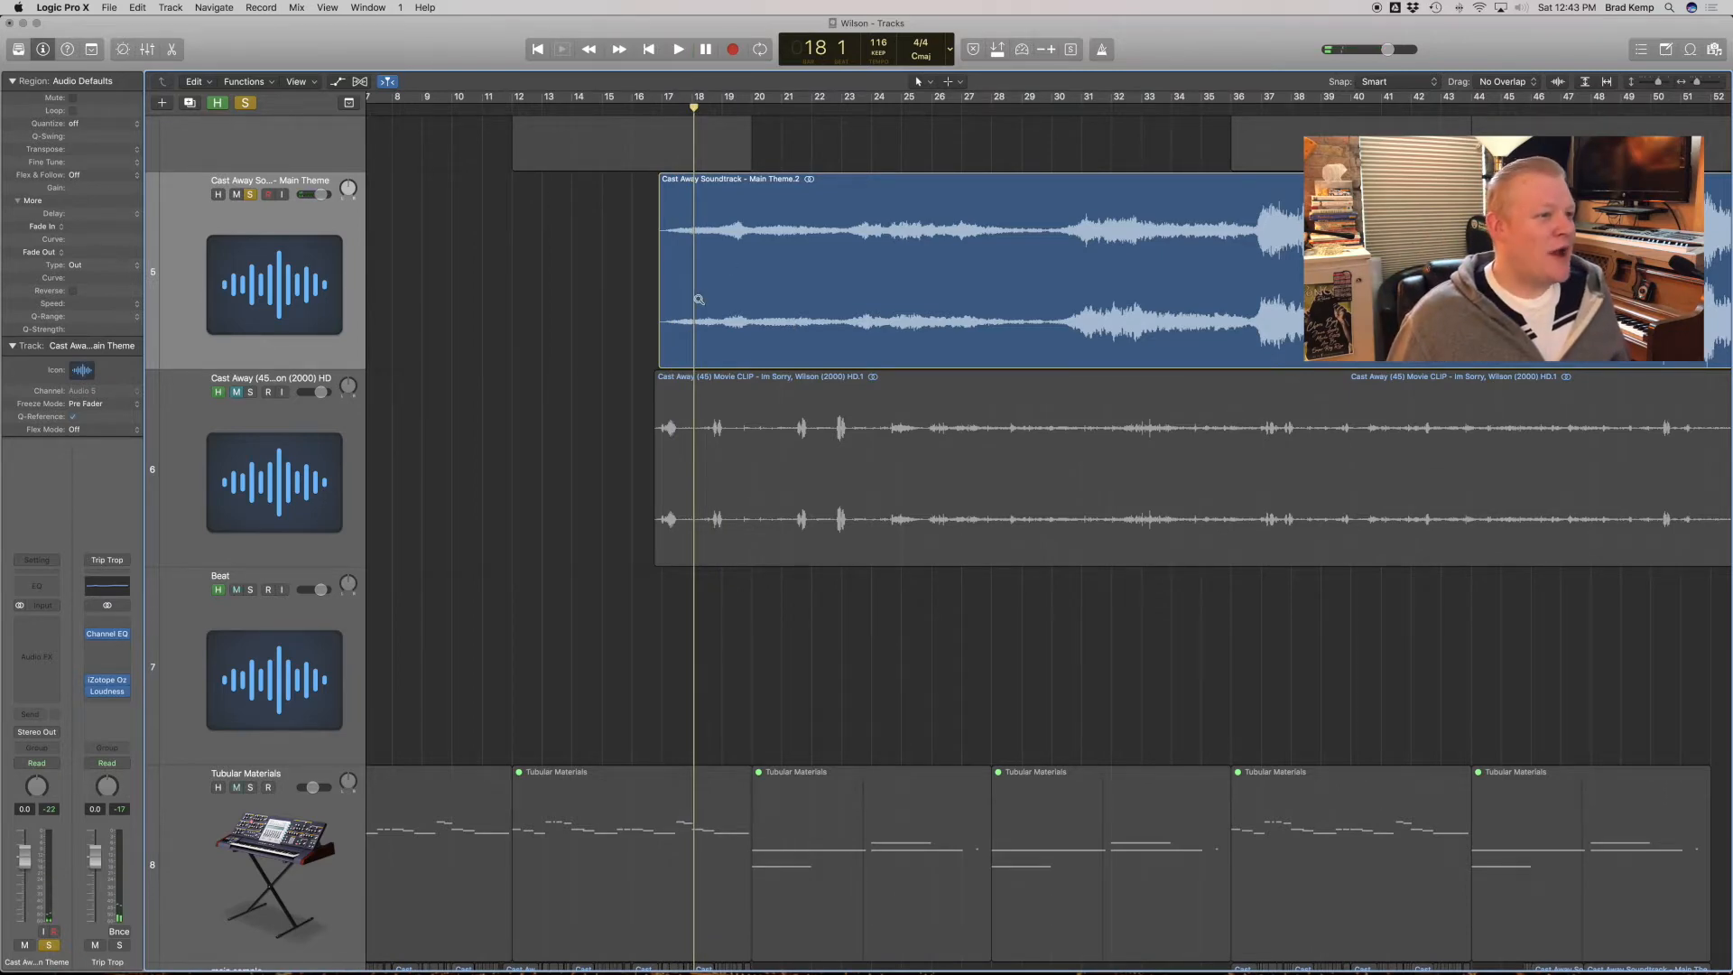
Turn off solo on the Main Theme track and mute it.
left_click(663, 397, "ctrl+alt")
left_click(815, 226, "ctrl+alt")
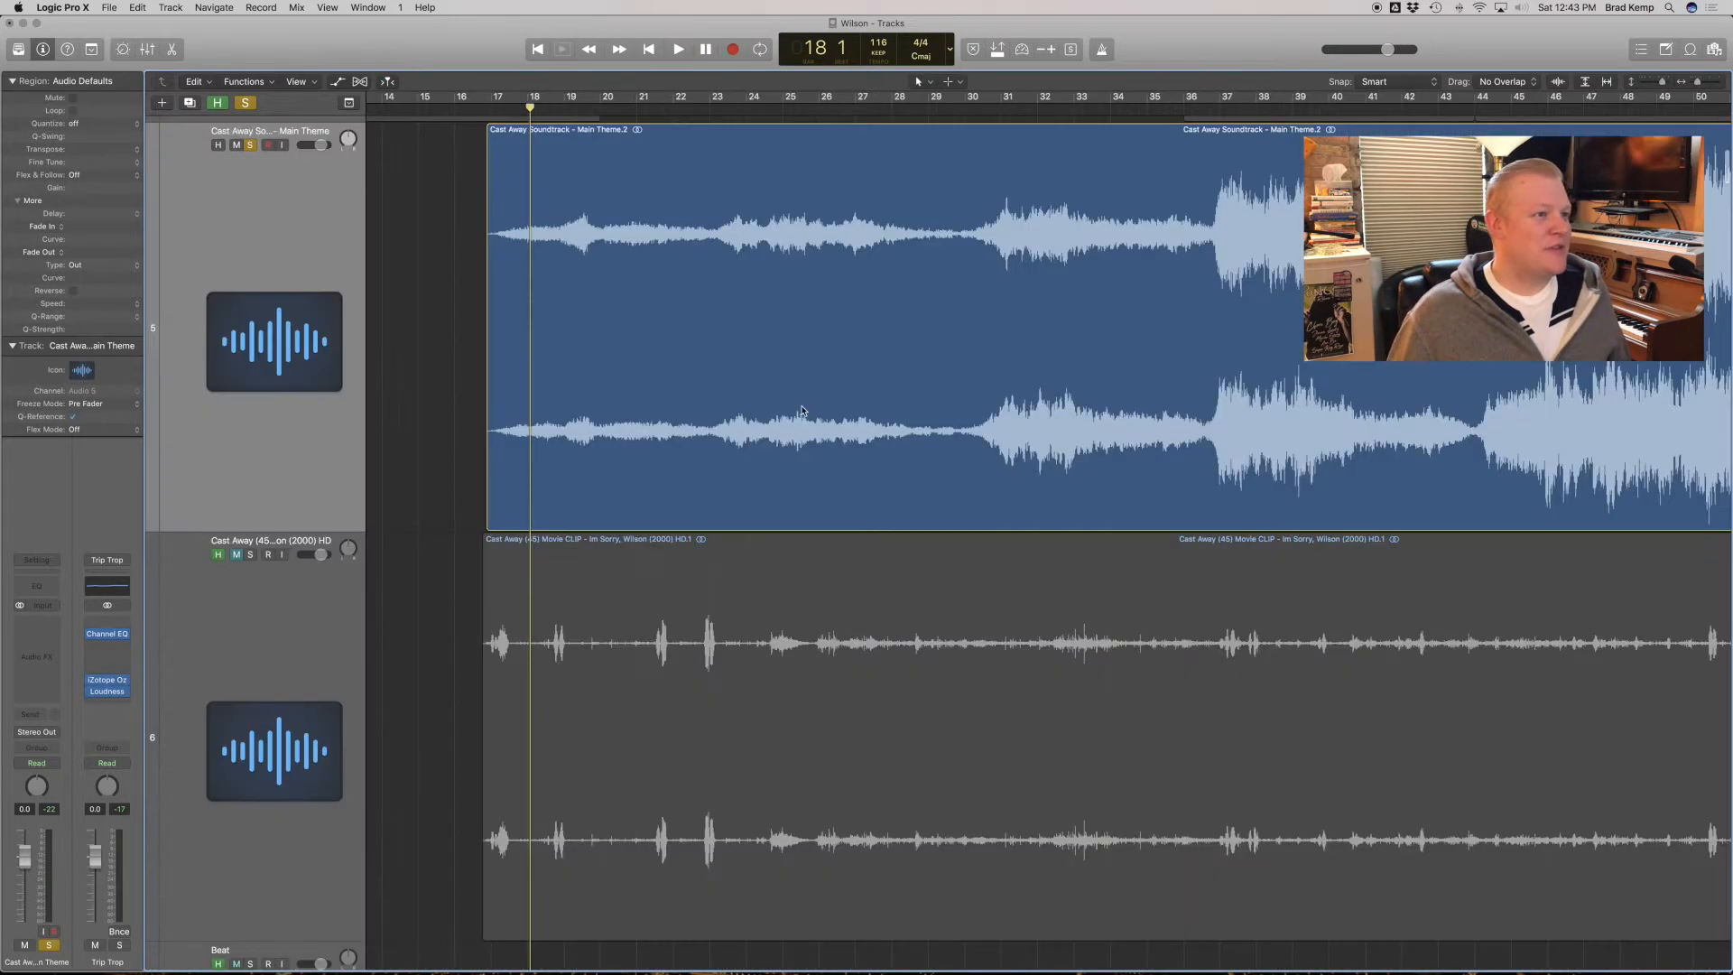
left_click(251, 147)
left_click(264, 213)
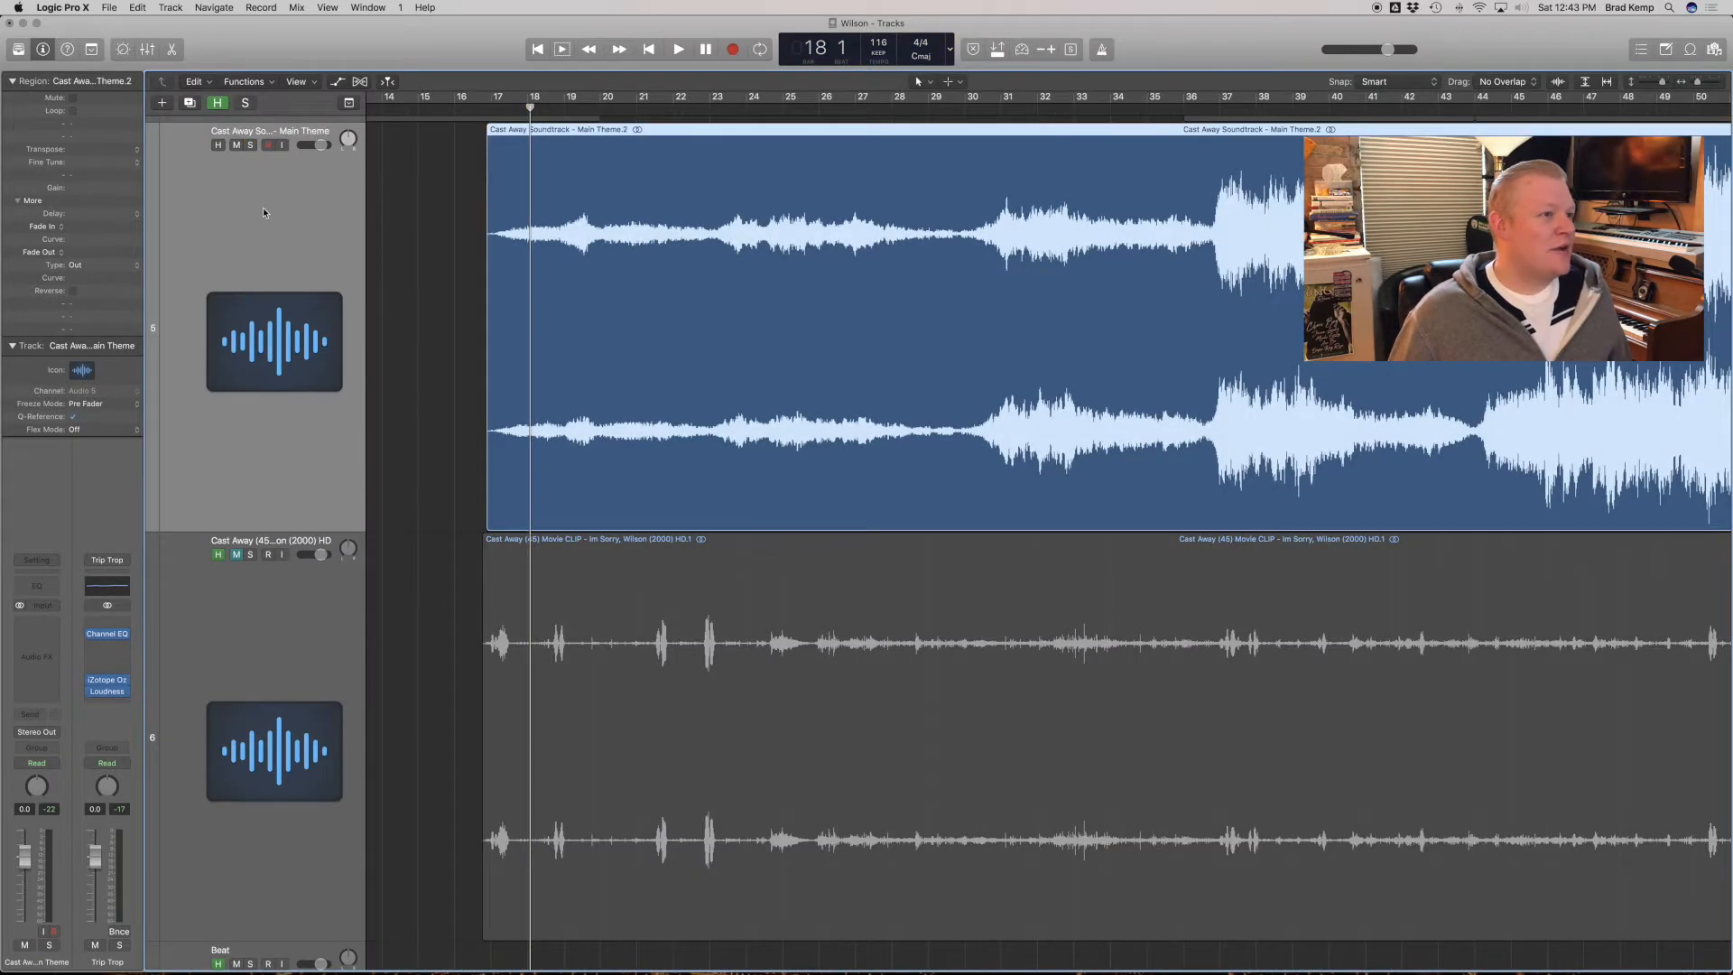
left_click(235, 145)
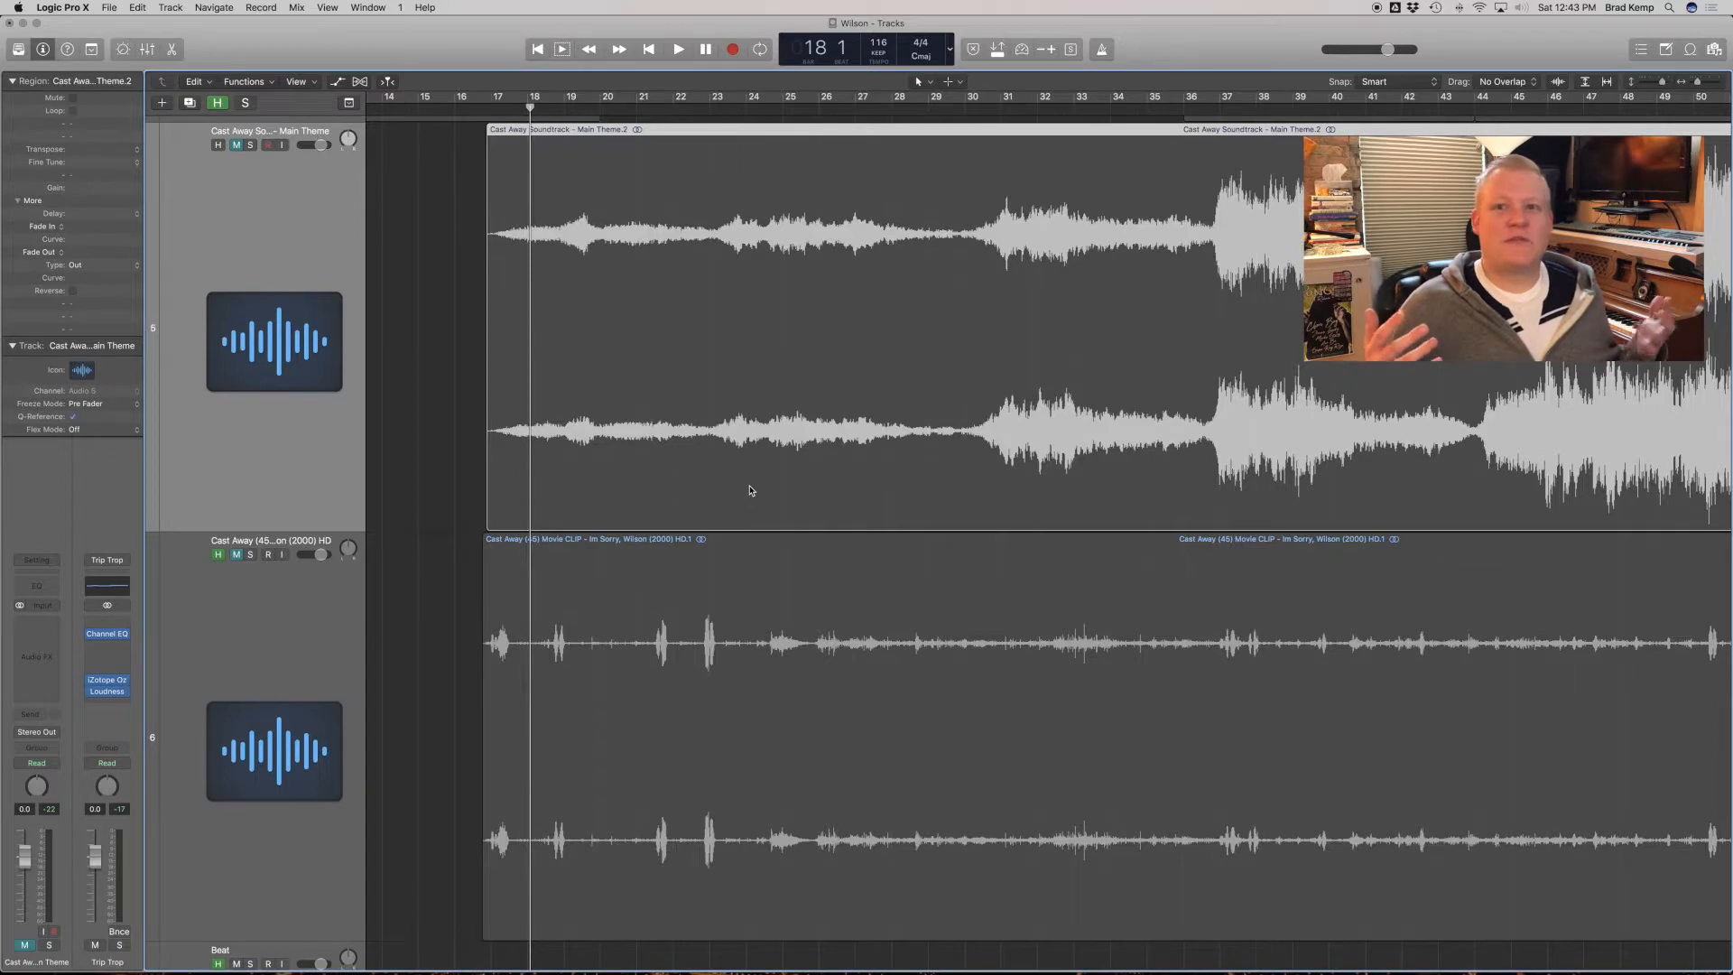
Focus on the main sample track's chopped regions and play them from the start of the first region.
key("z")
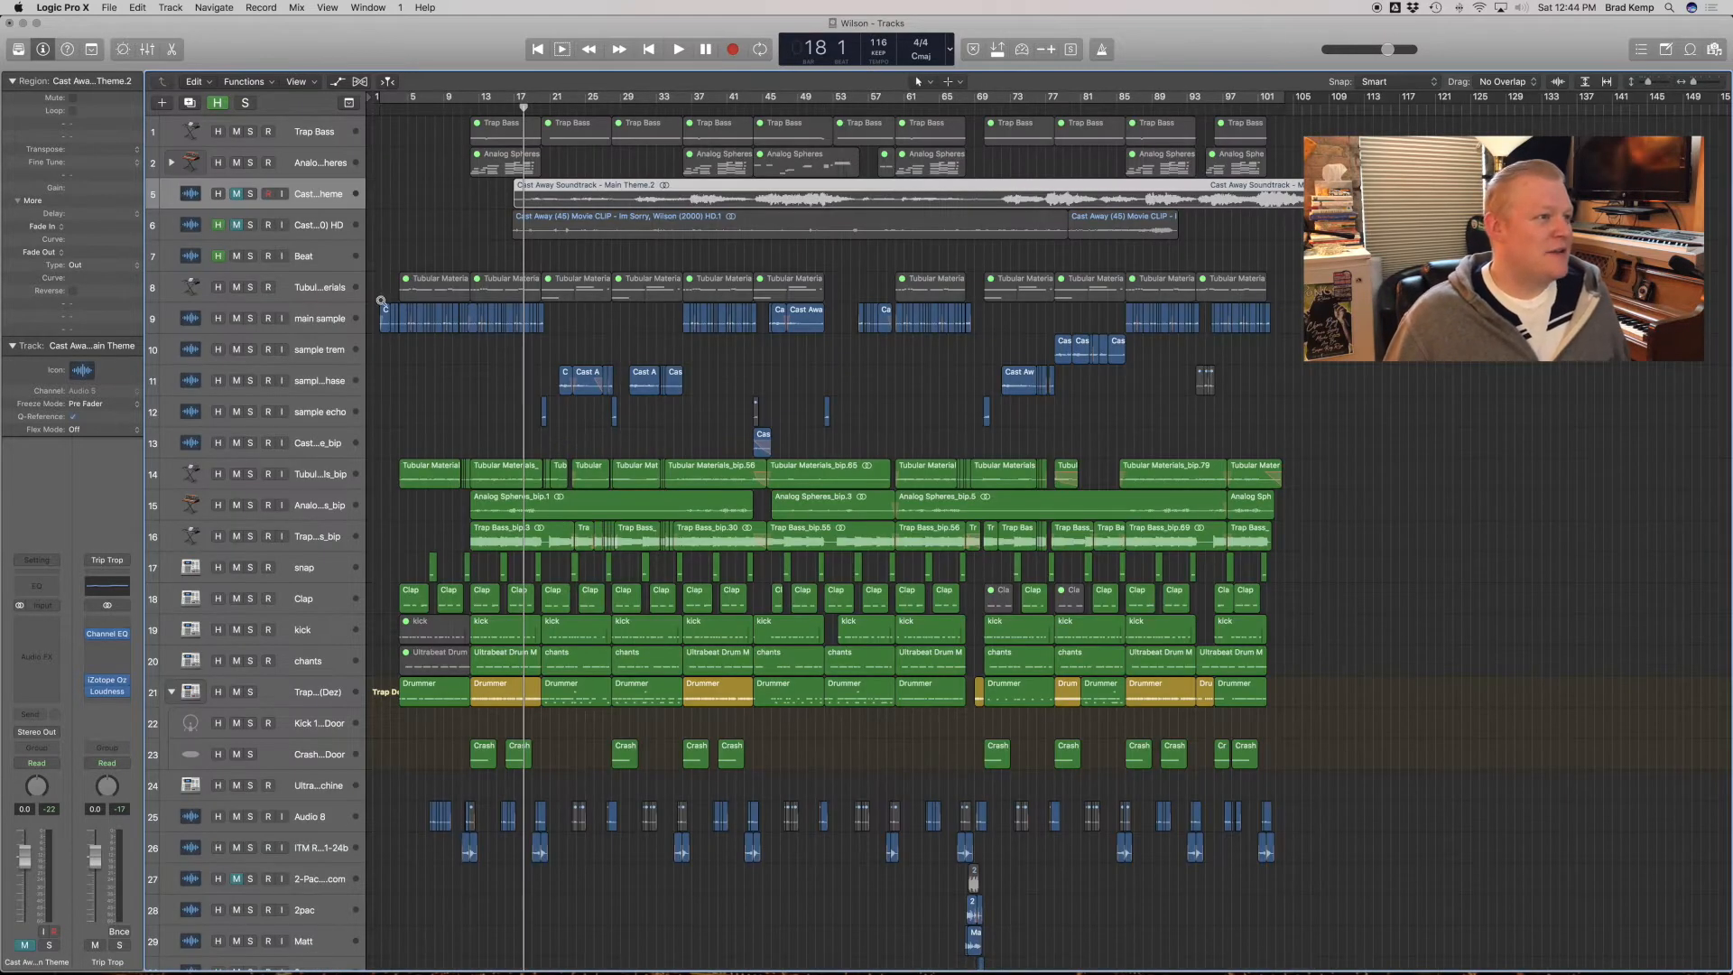
left_click_drag(488, 341, 490, 341)
left_click(283, 349)
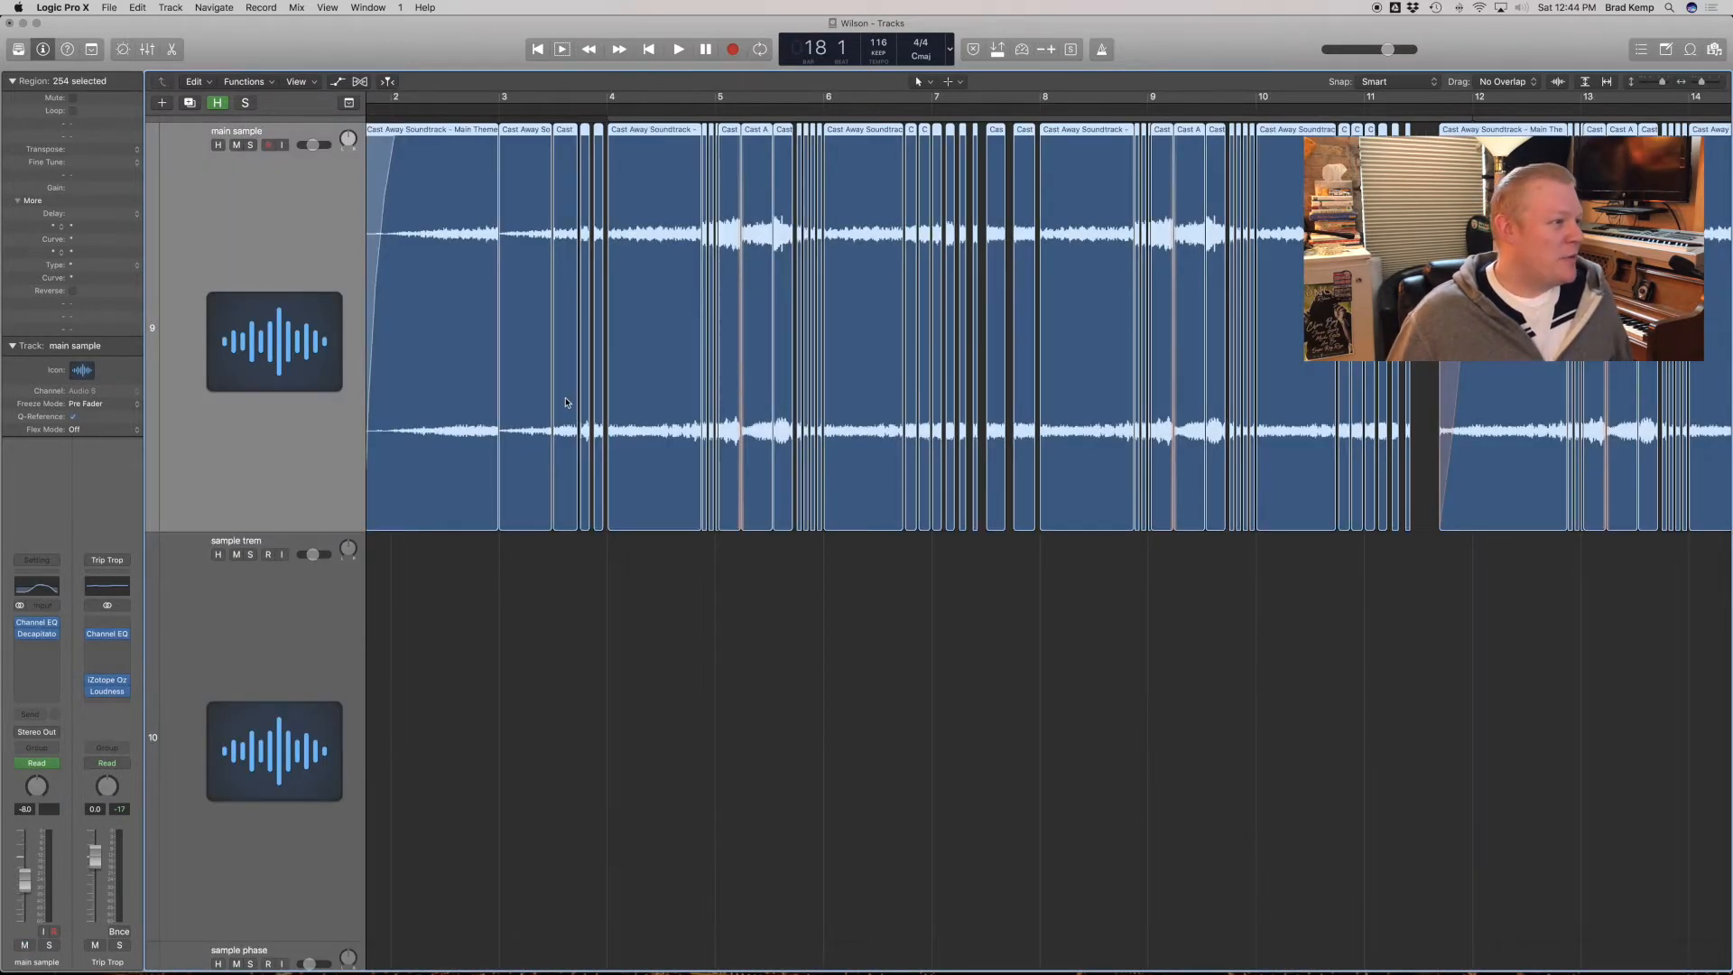
scroll(544, 191, "left", 5)
left_click(455, 109)
key("space")
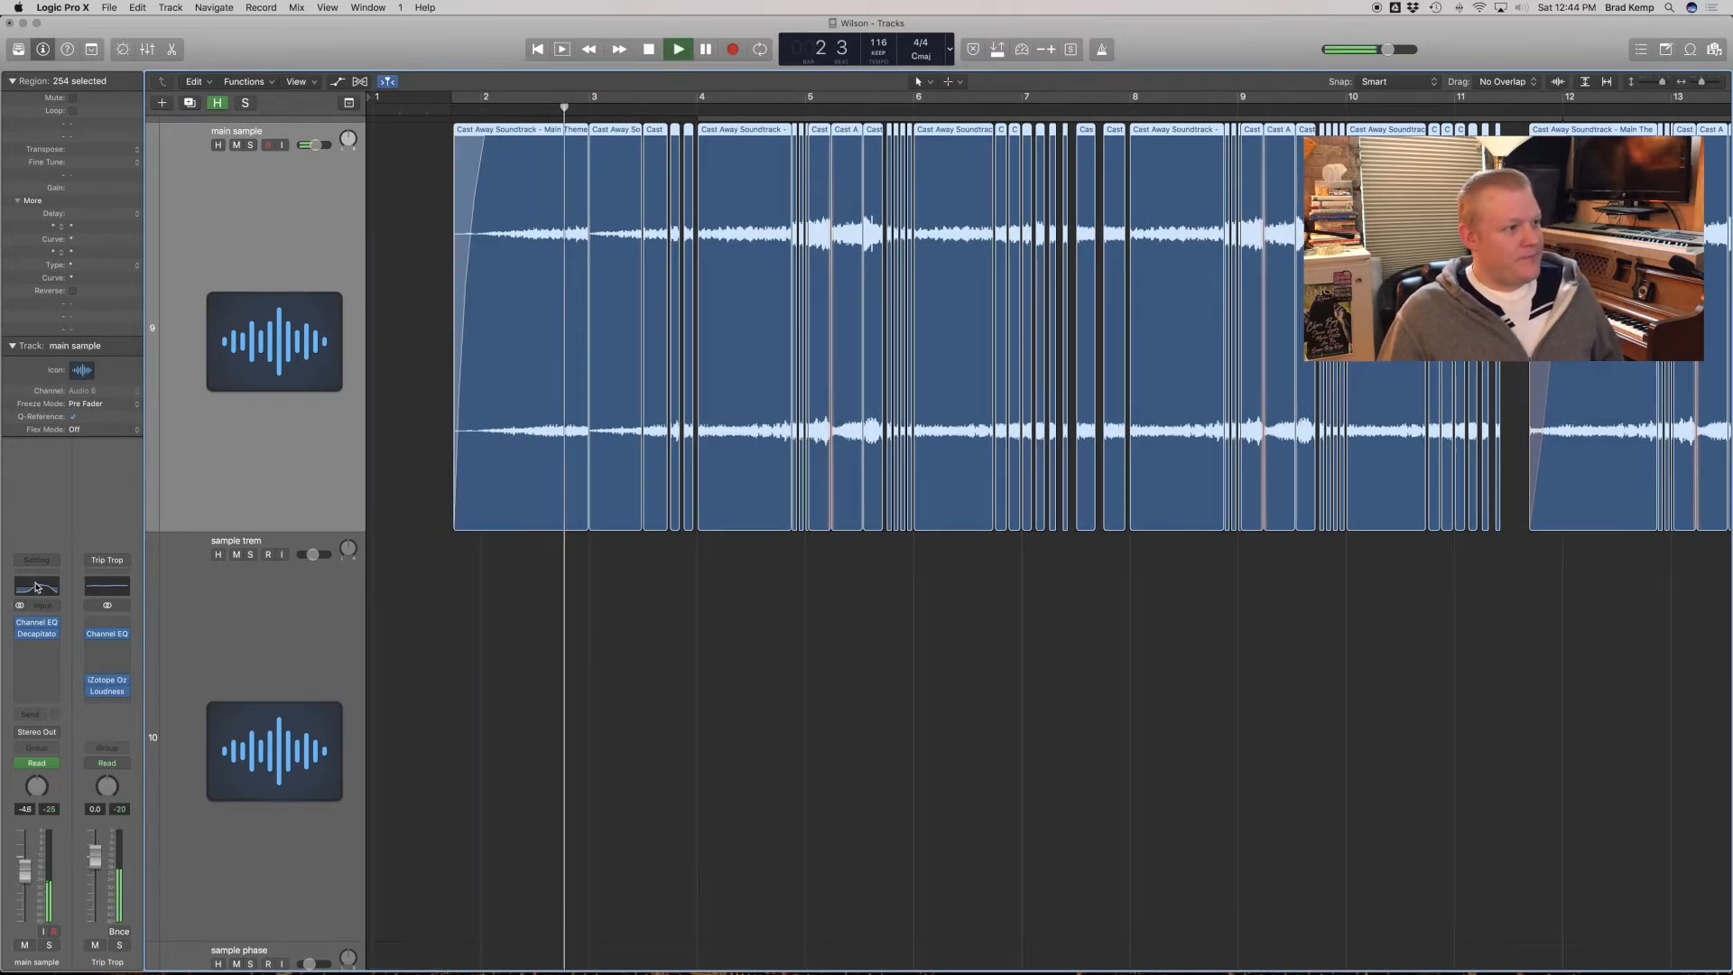
Inspect the Channel EQ on the main sample track and compare the sound with the EQ bypassed and active.
left_click(36, 621)
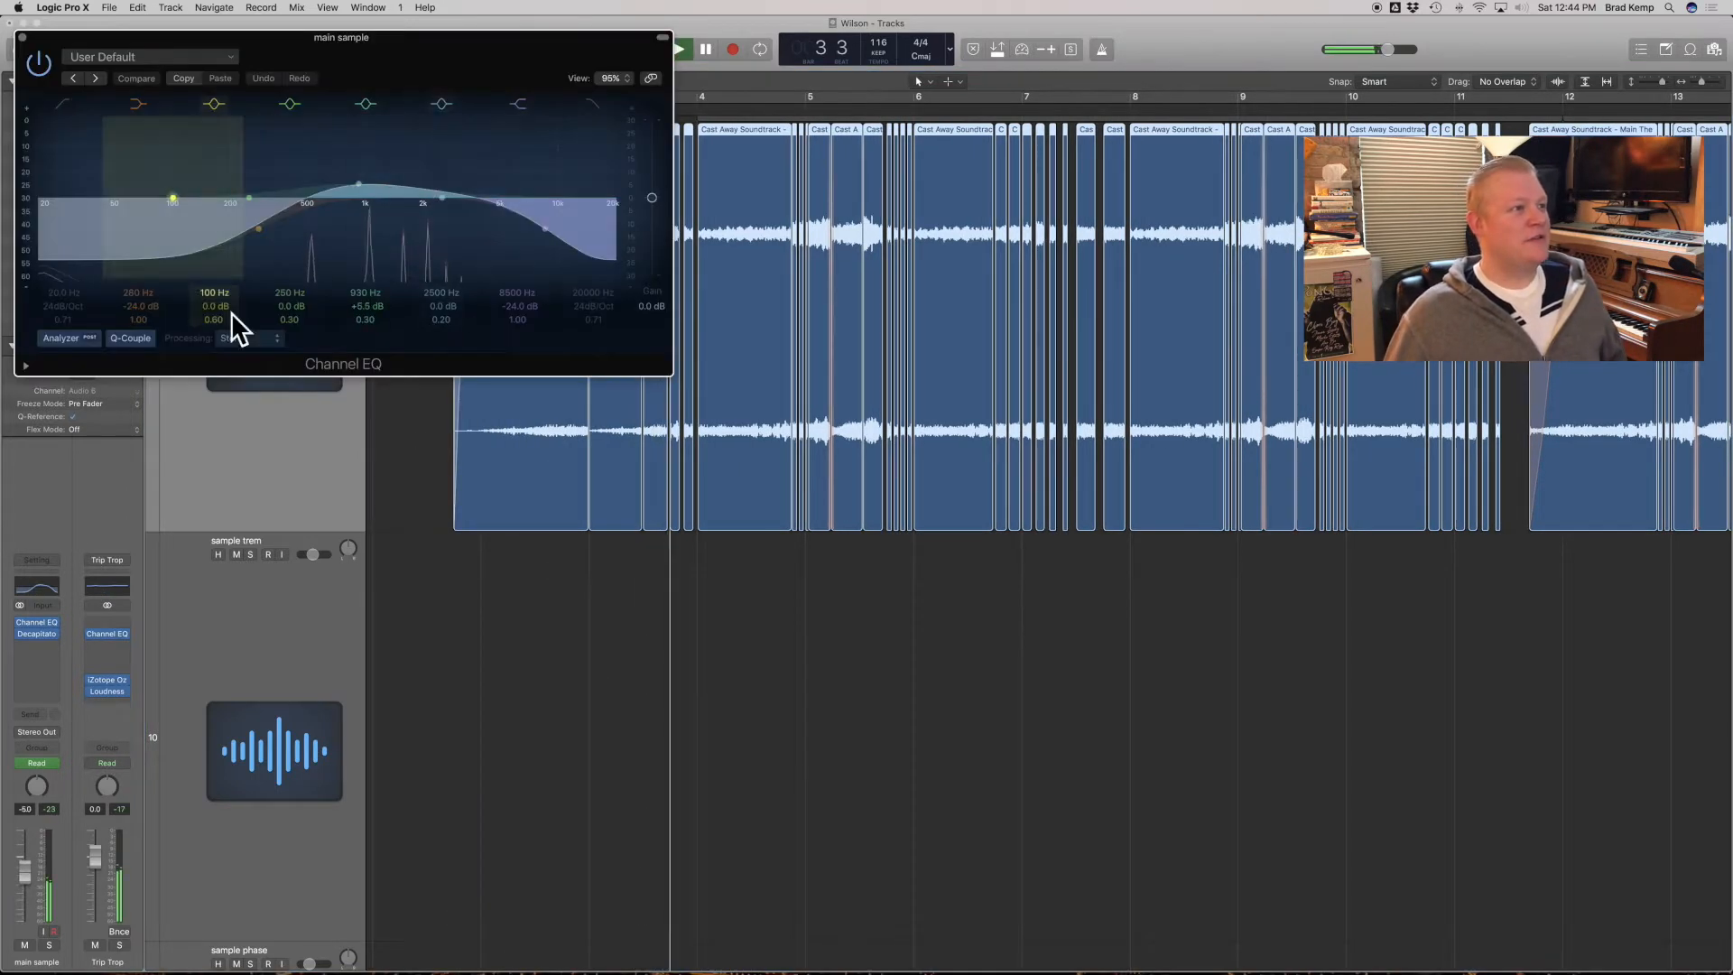
left_click(59, 339)
left_click(59, 340)
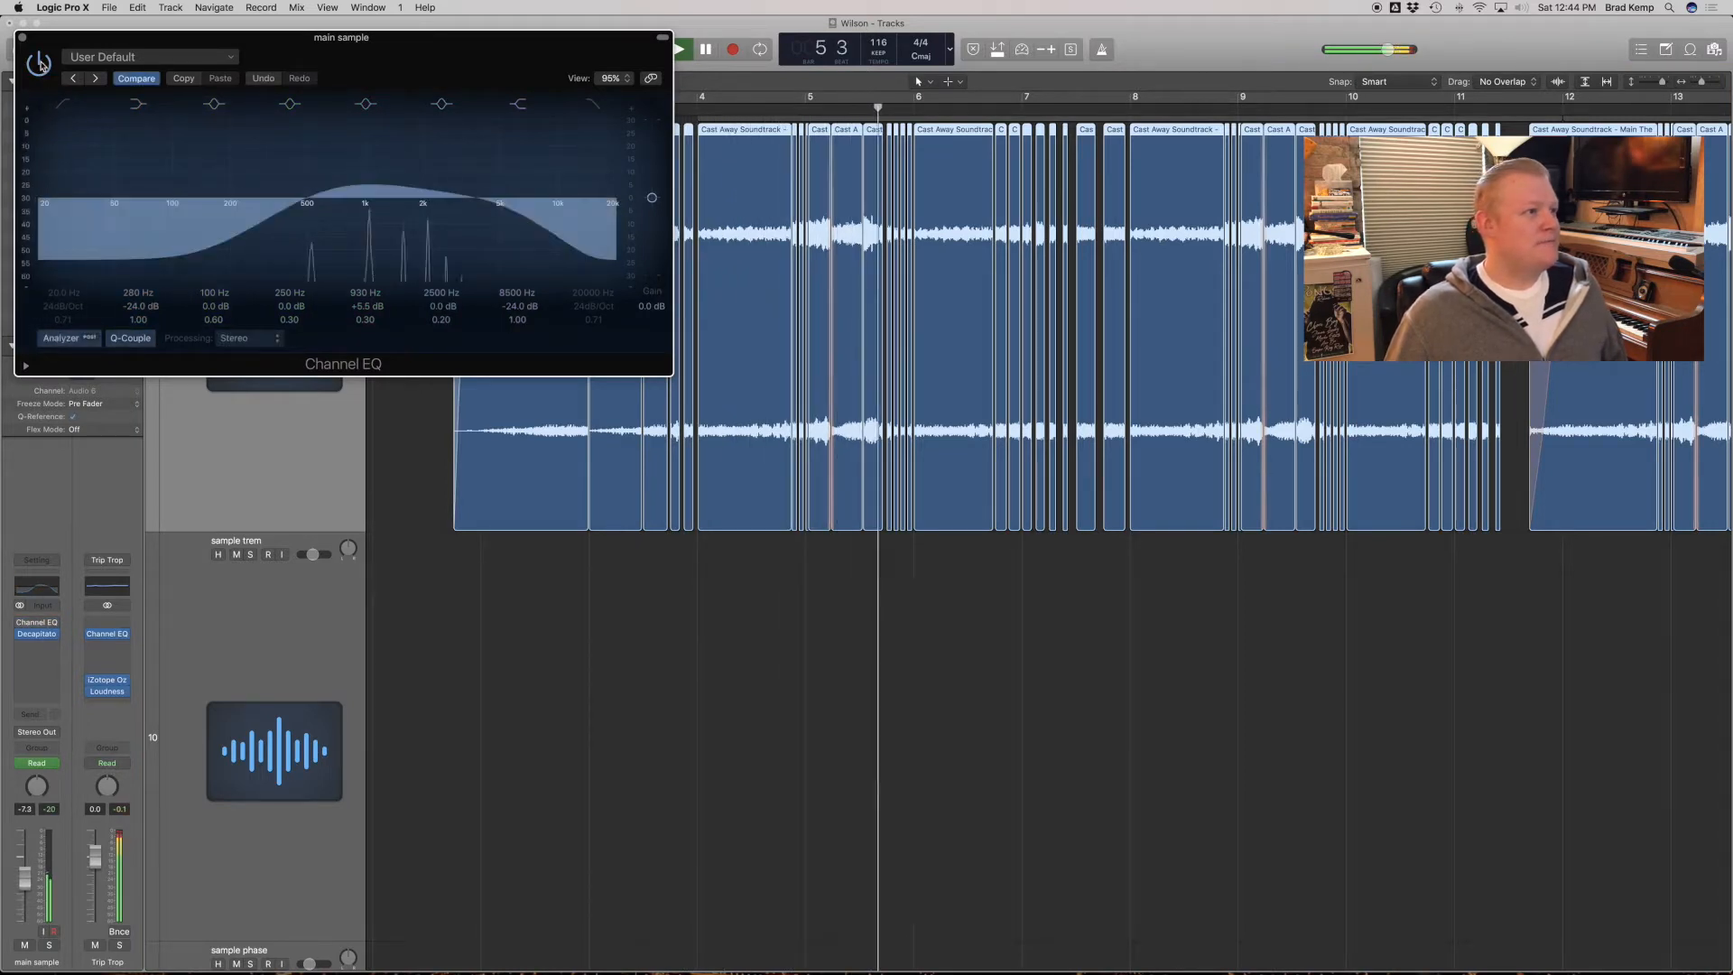
key("super+w")
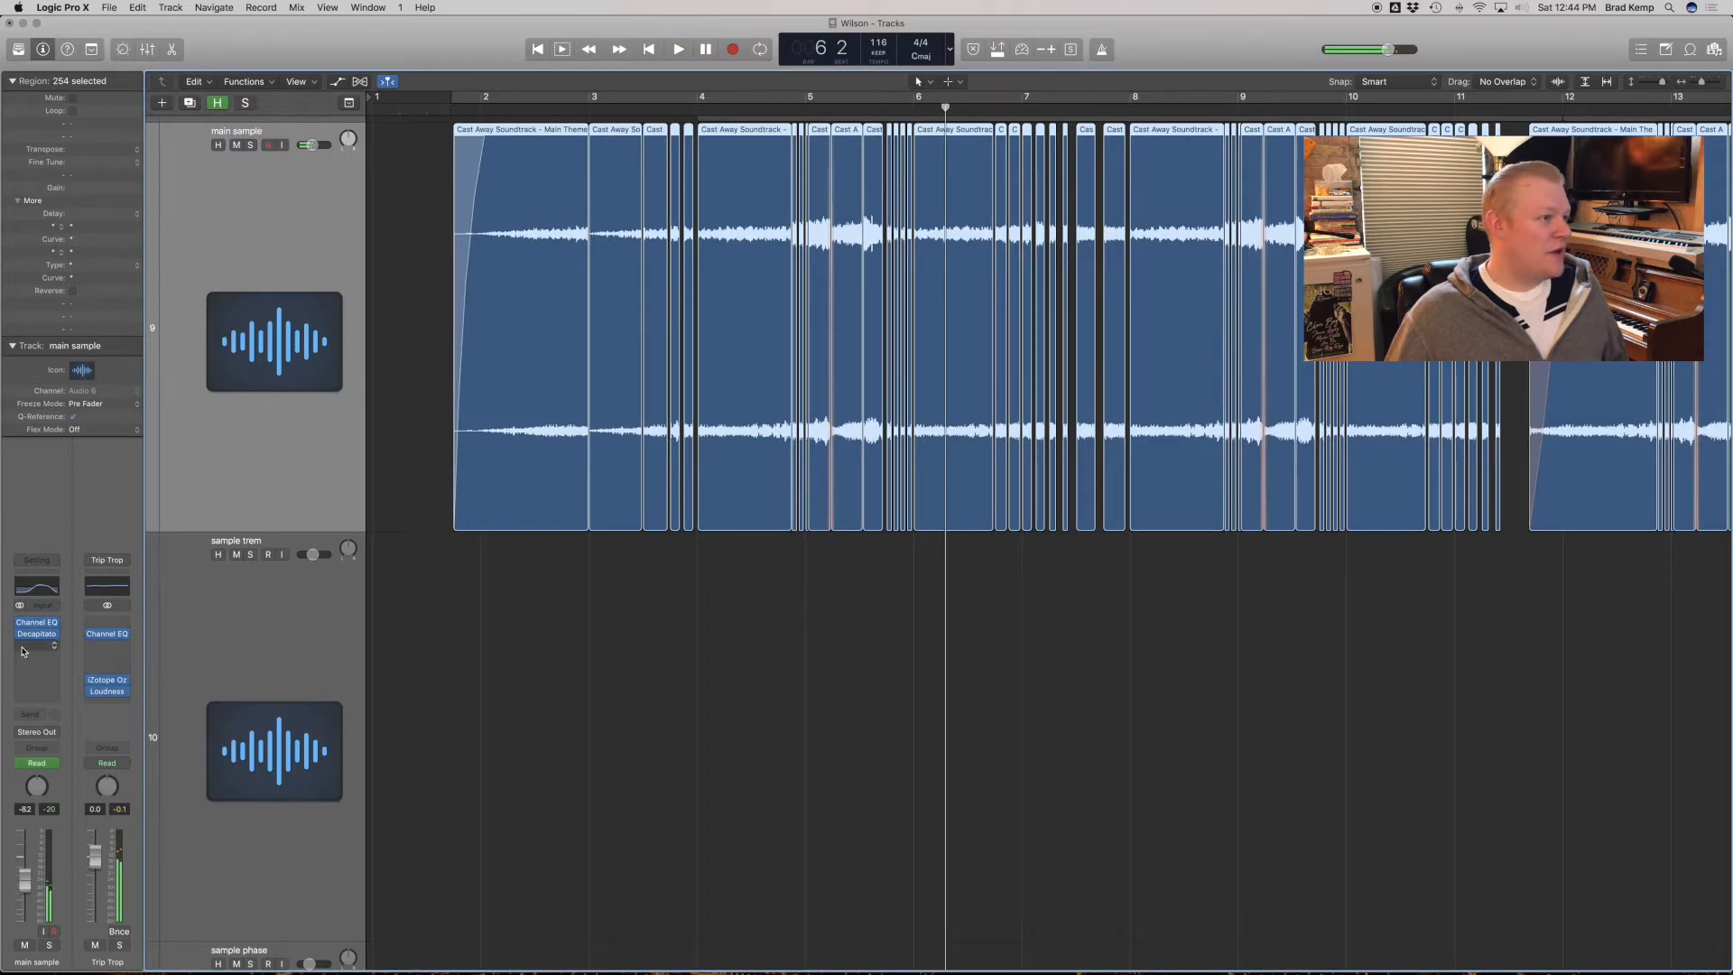
left_click(53, 630)
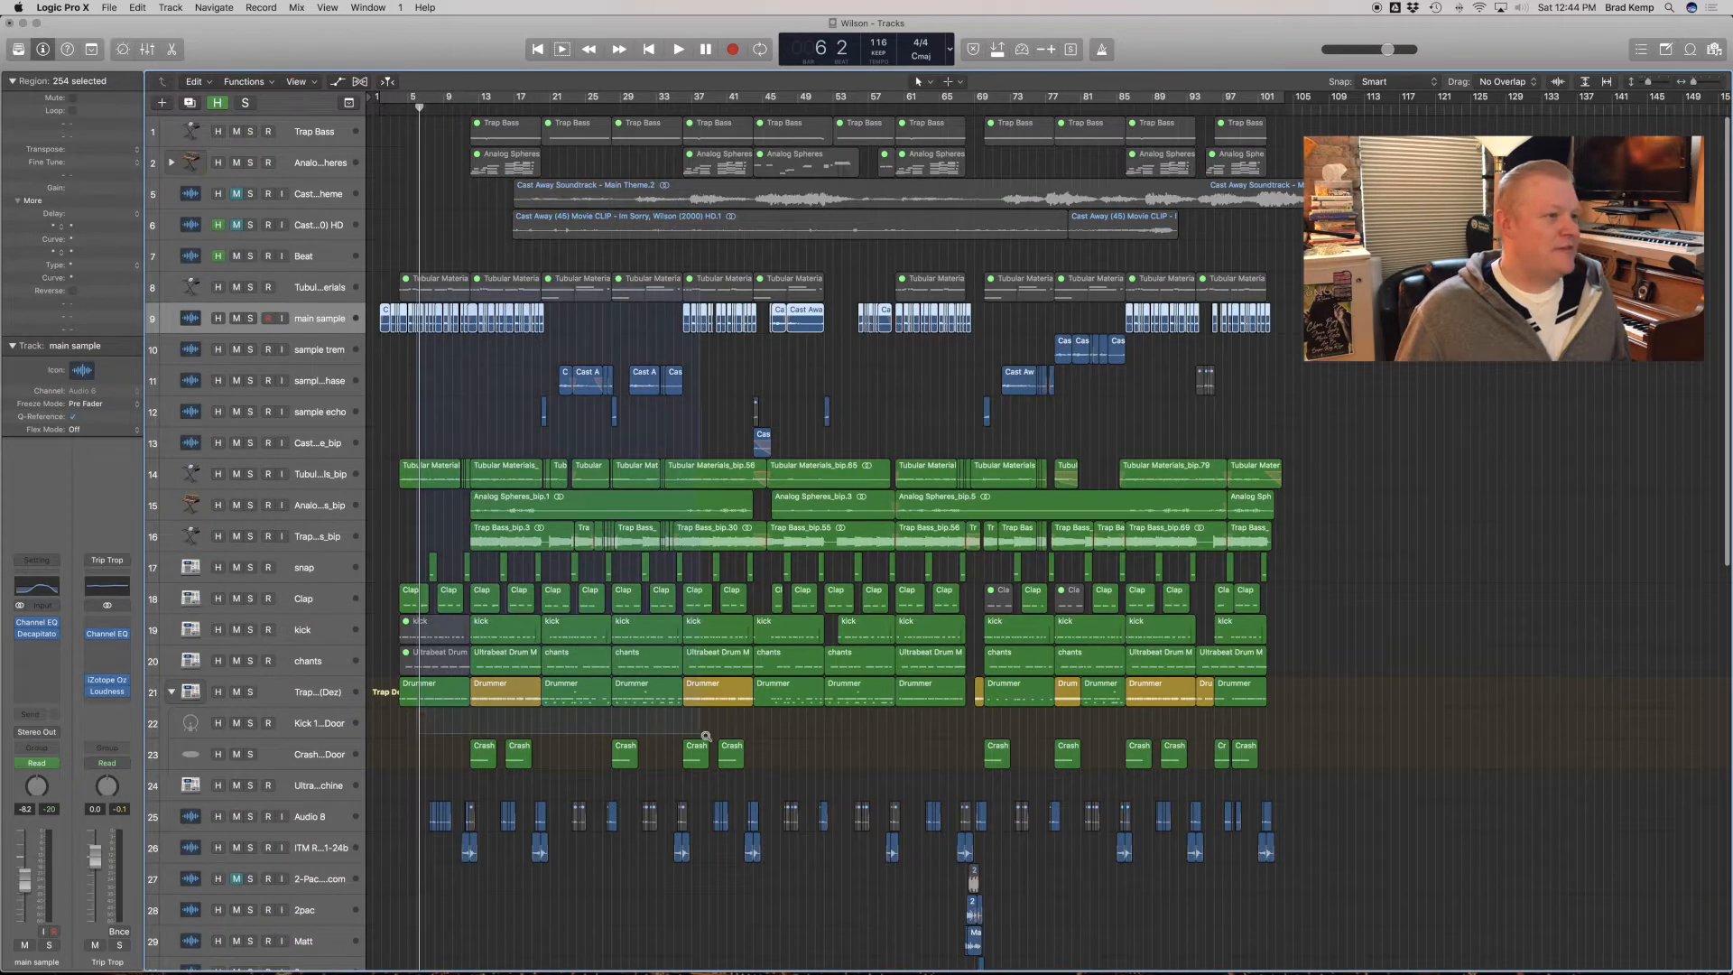
Solo the Tubular Materials_bip track and play it from about bar 4.
left_click_drag(705, 736, 726, 720)
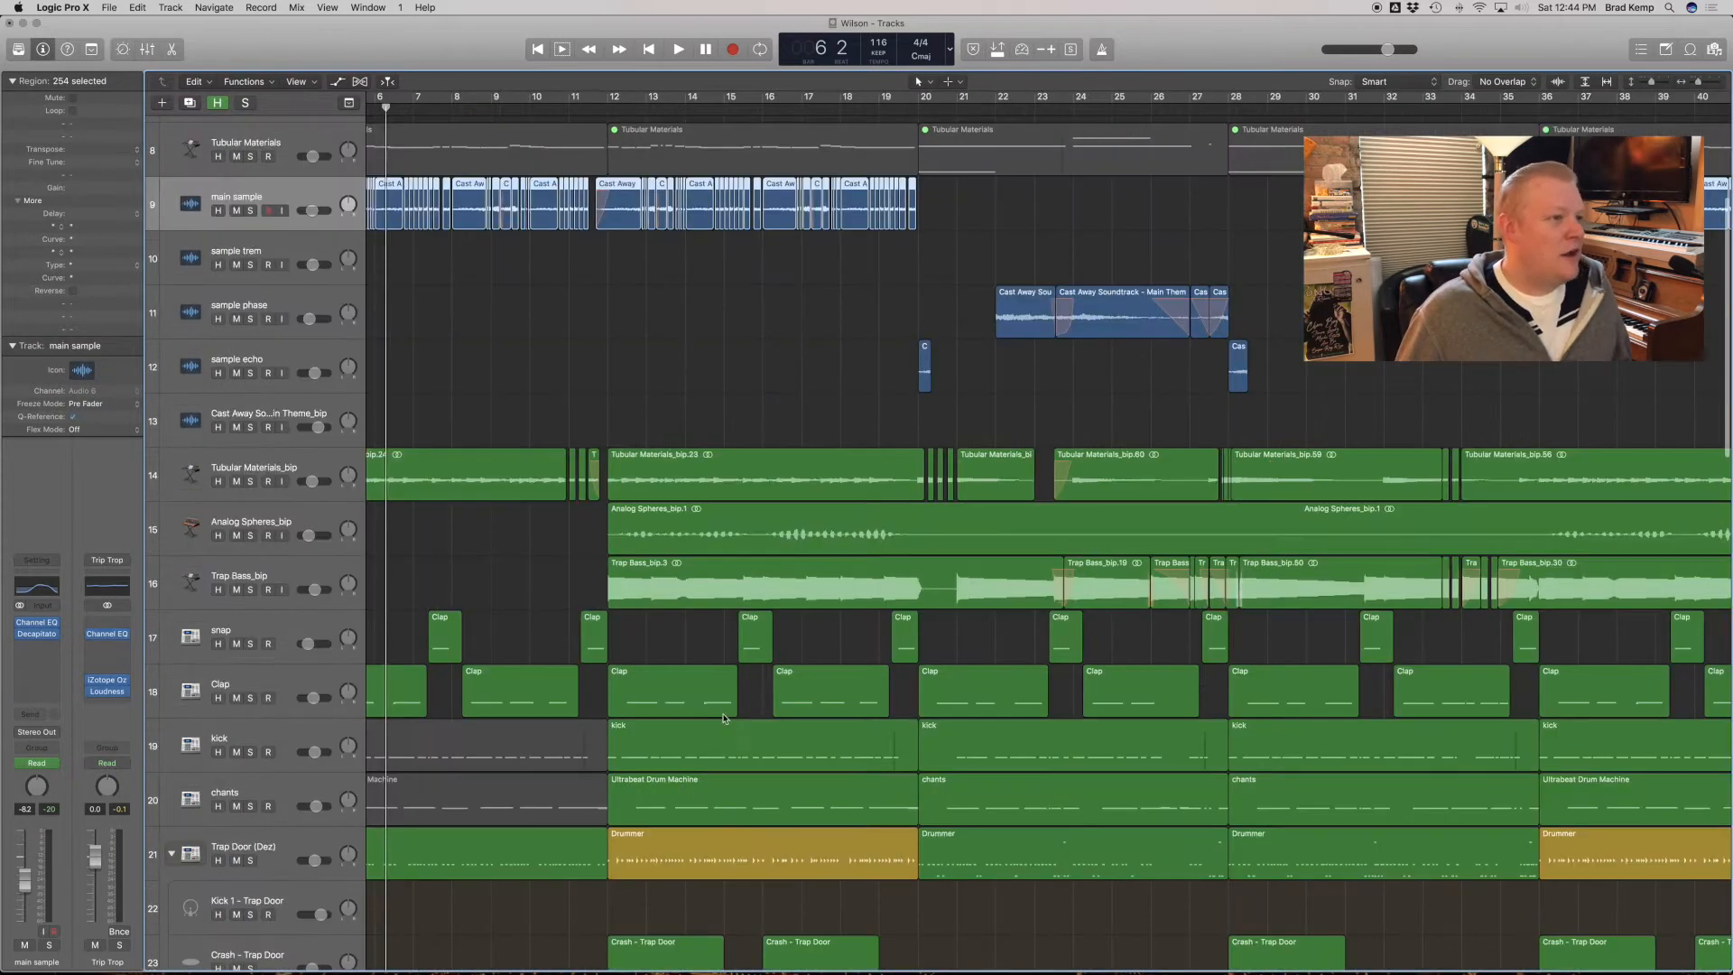
scroll(607, 460, "left", 3)
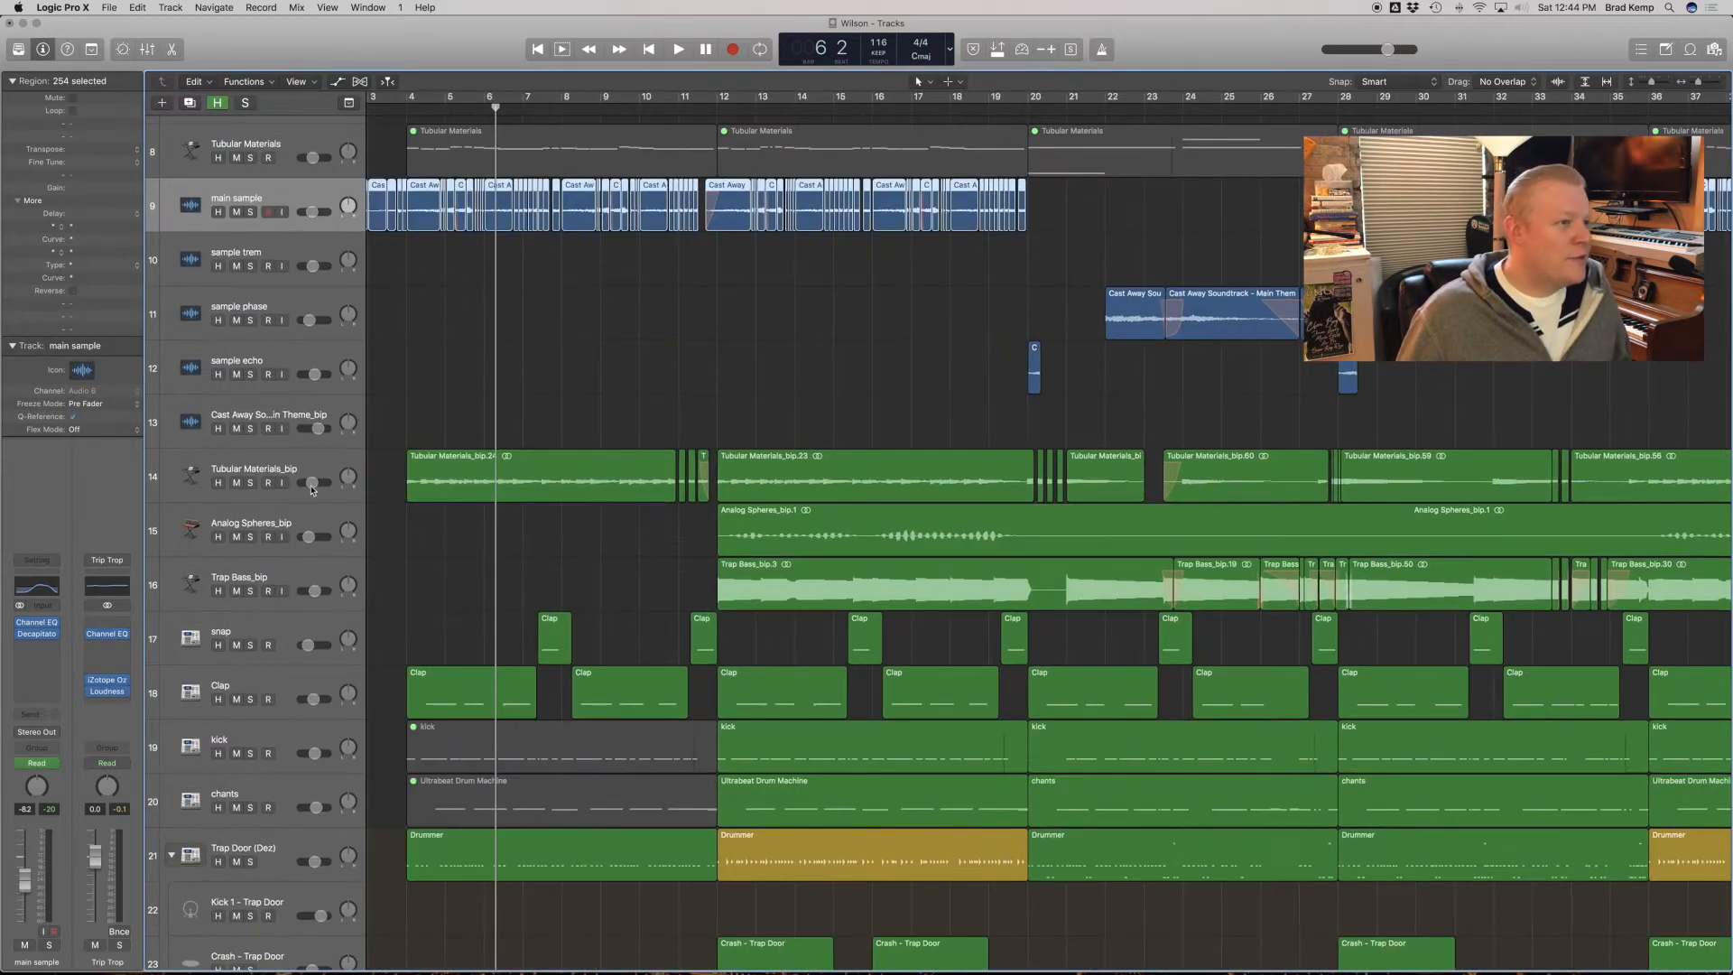
left_click(250, 482)
left_click(401, 107)
key("space")
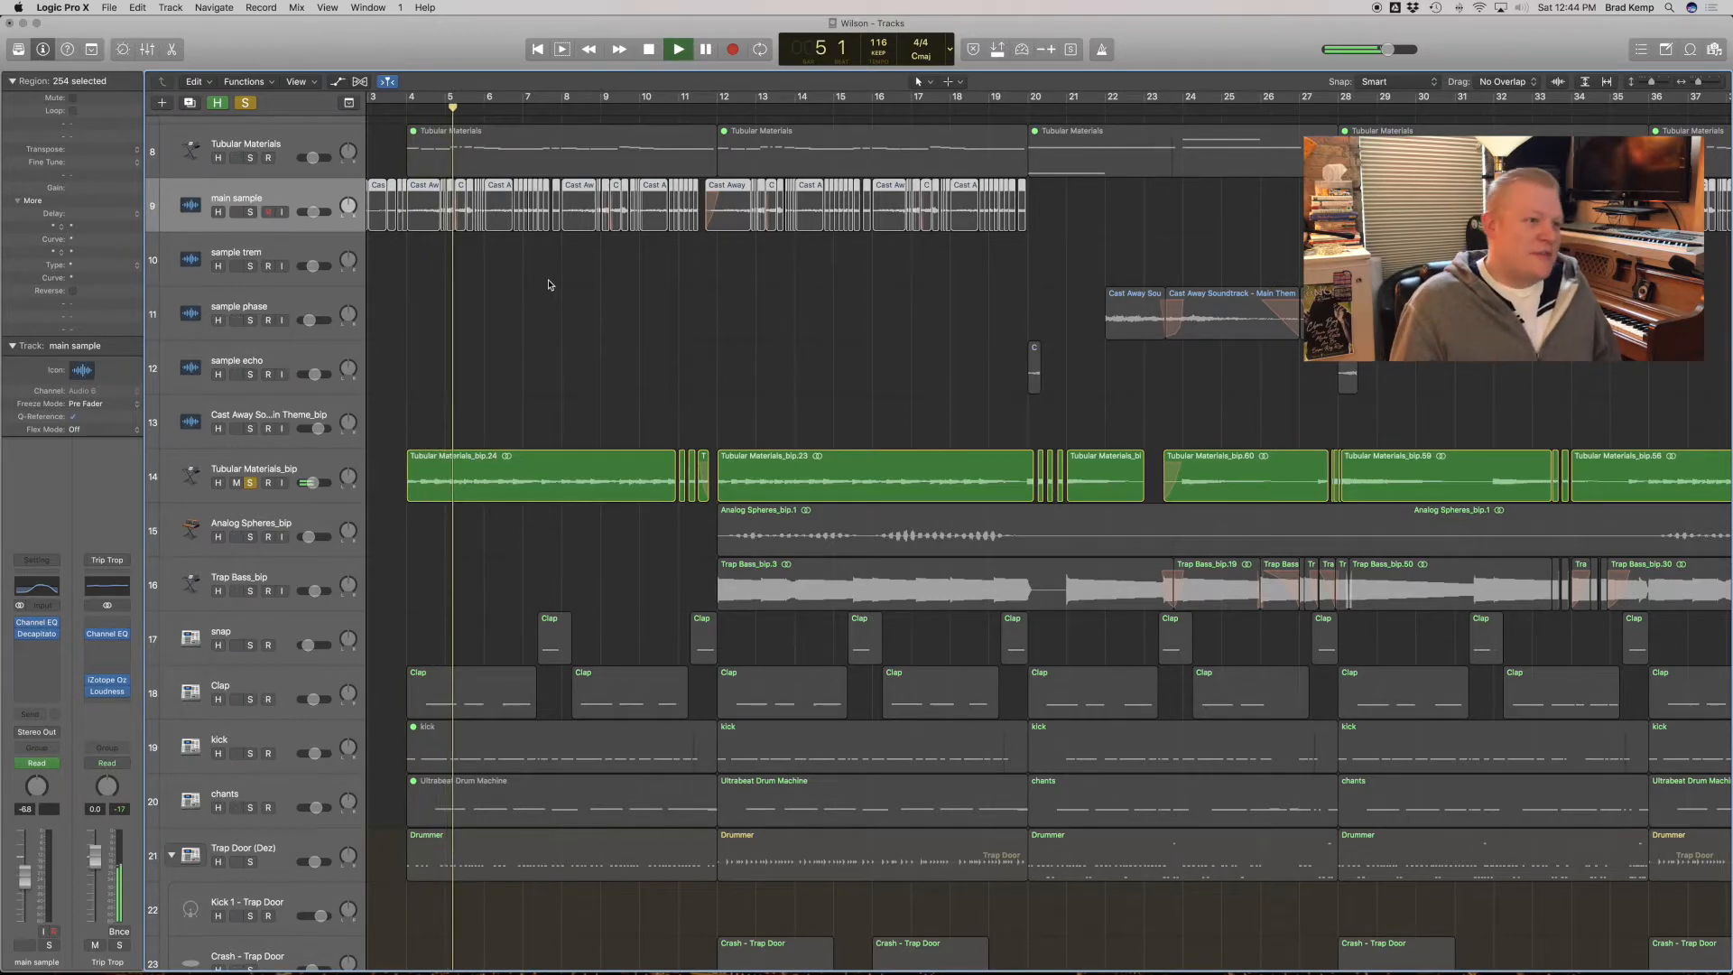
Select the Tubular Materials_bip track, zoom in on its audio regions and listen to them from about bar 10.
scroll(690, 457, "down", 1)
scroll(690, 456, "down", 2)
left_click(352, 497)
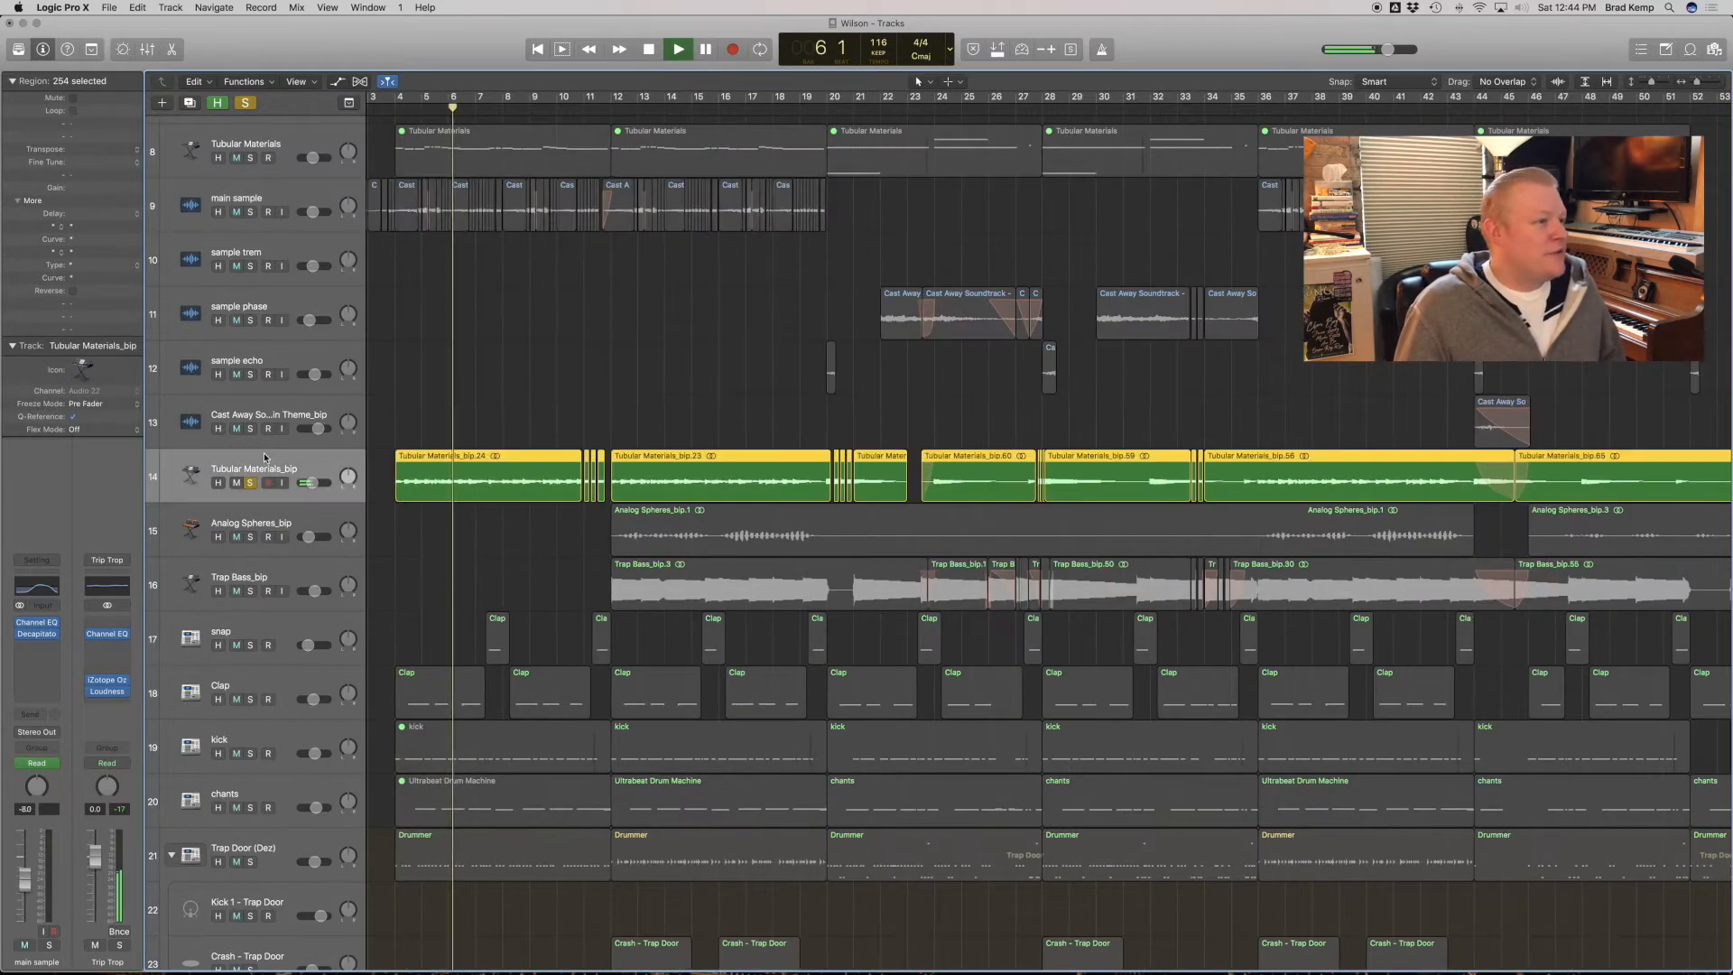
scroll(394, 471, "up", 5)
scroll(394, 470, "down", 3)
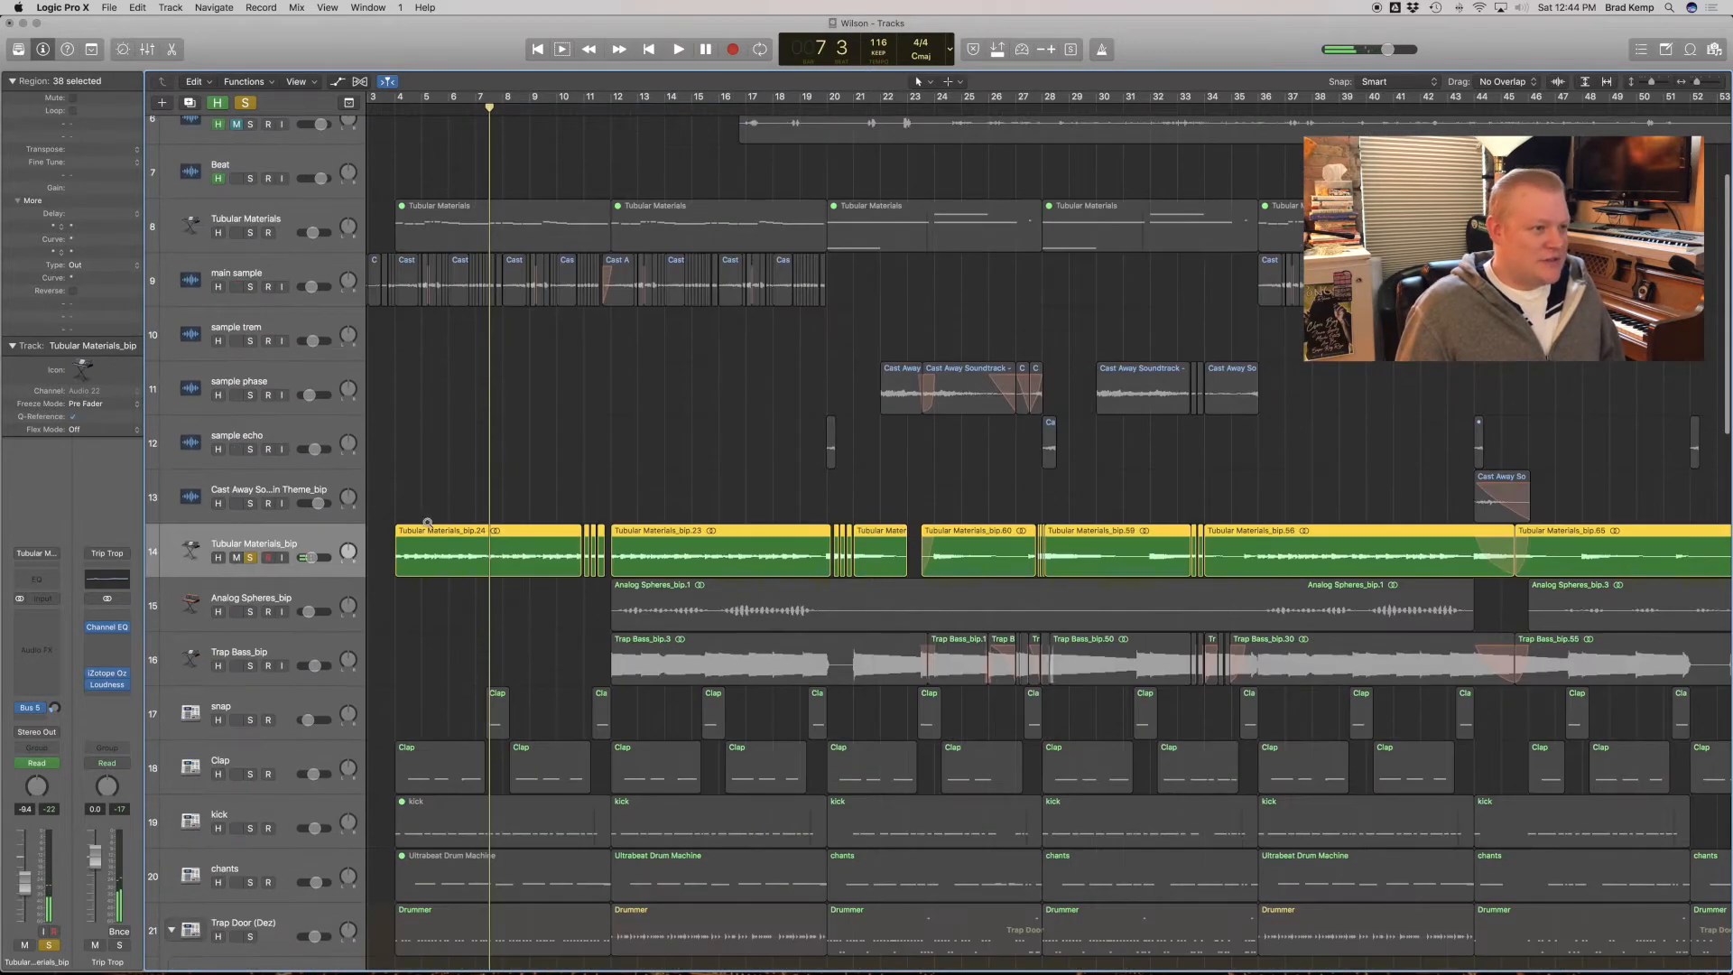
key("z")
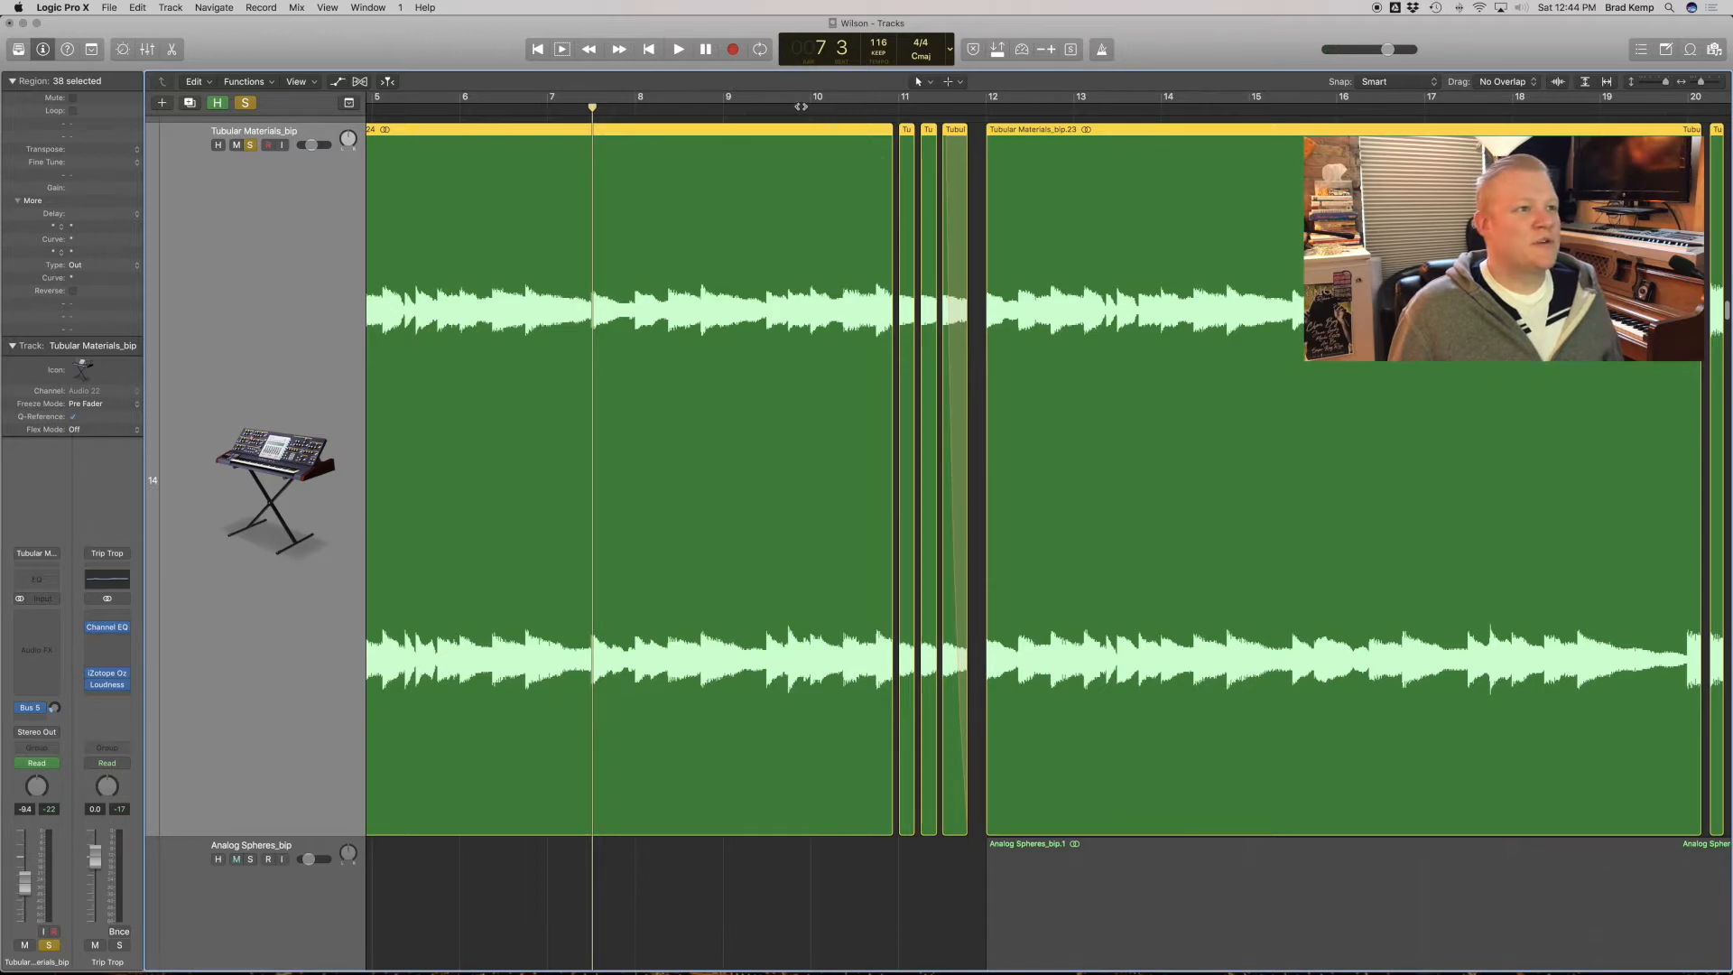
key("space")
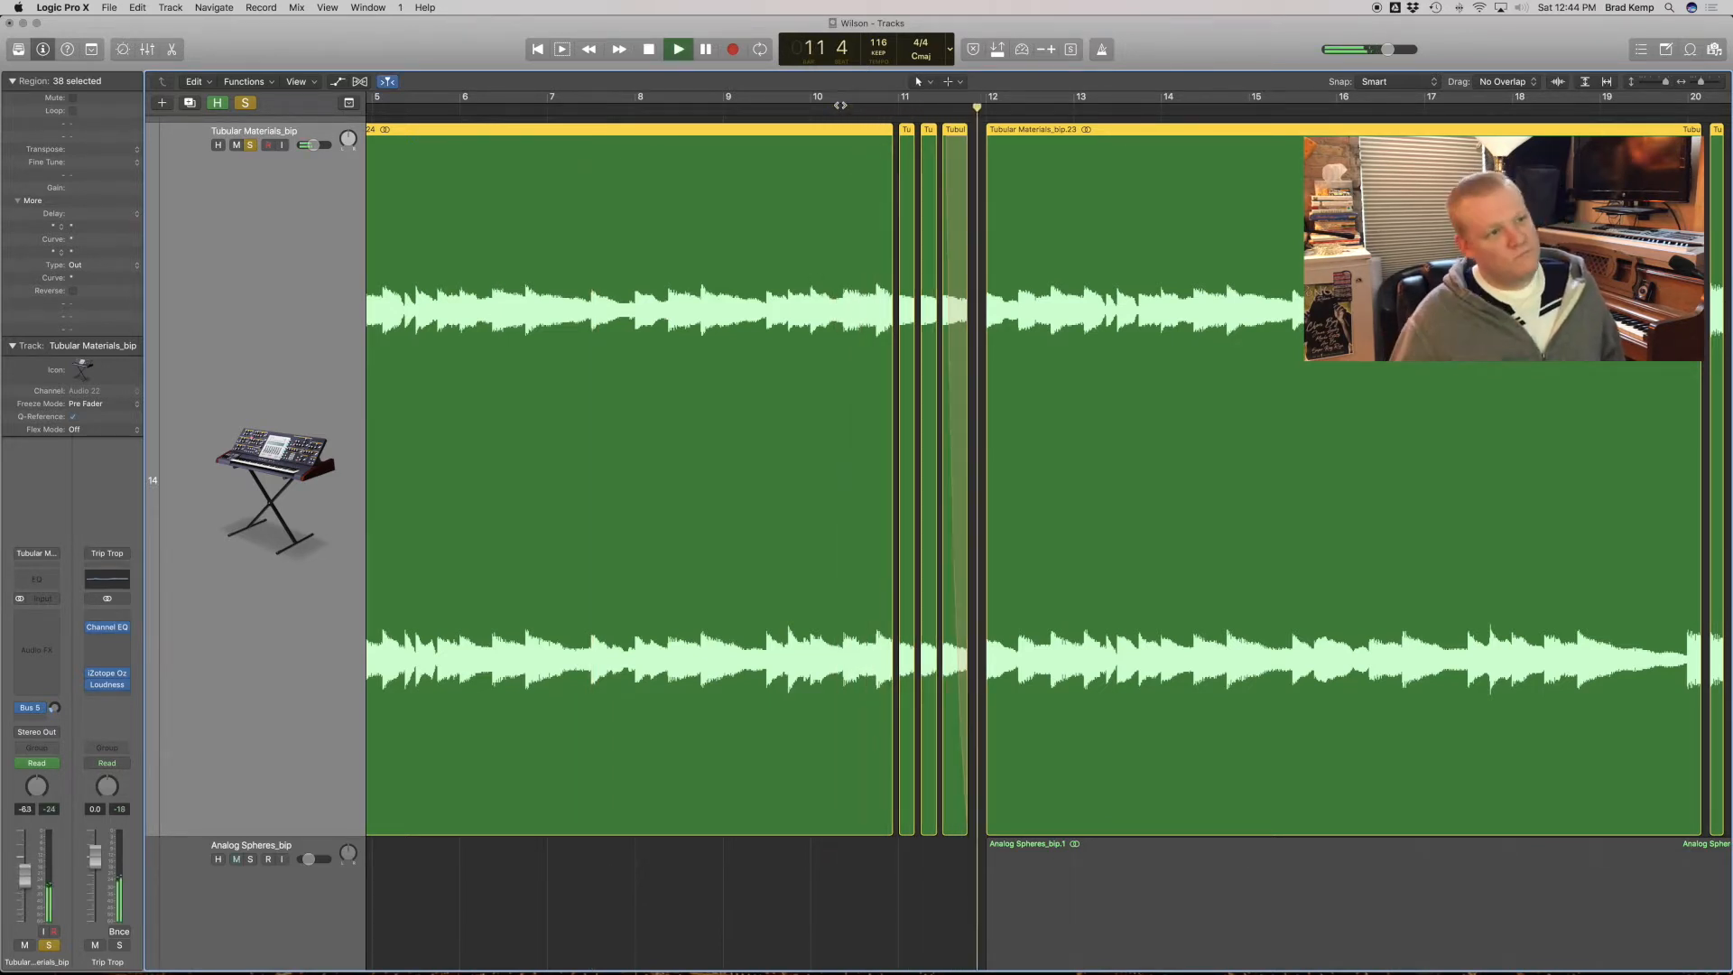
Play the soloed Tubular Materials_bip track from about bar 20 and listen to its short chops into bar 24.
key("space")
key("z")
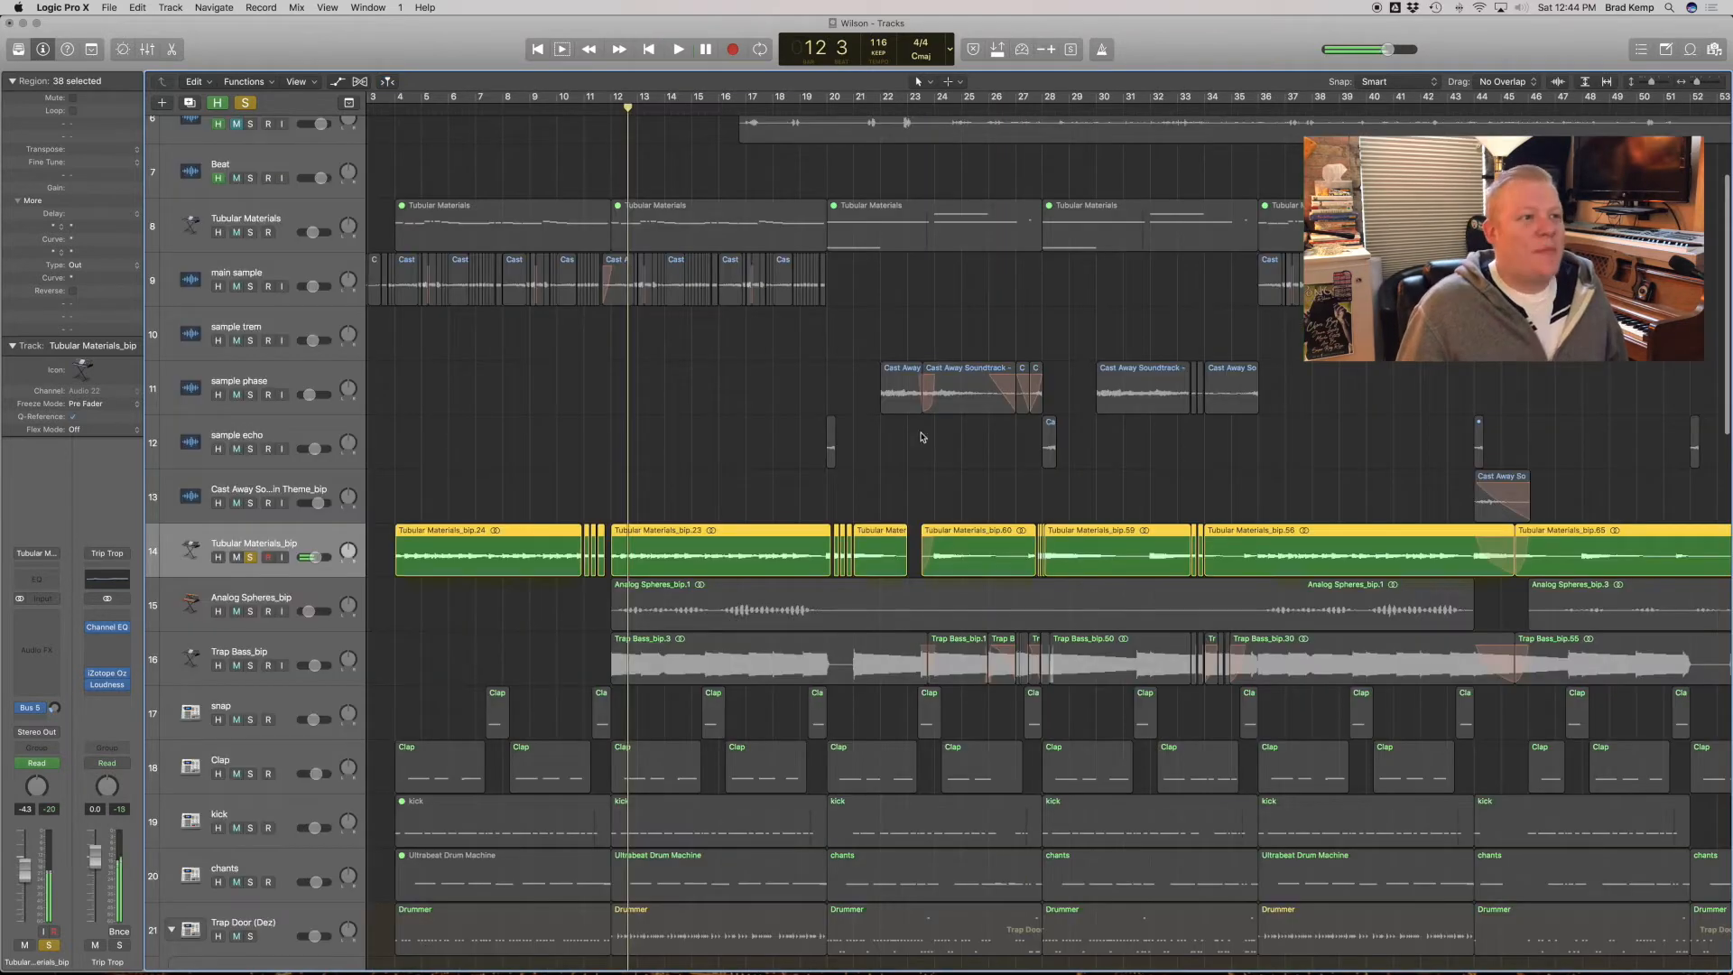
left_click_drag(786, 514, 1065, 585)
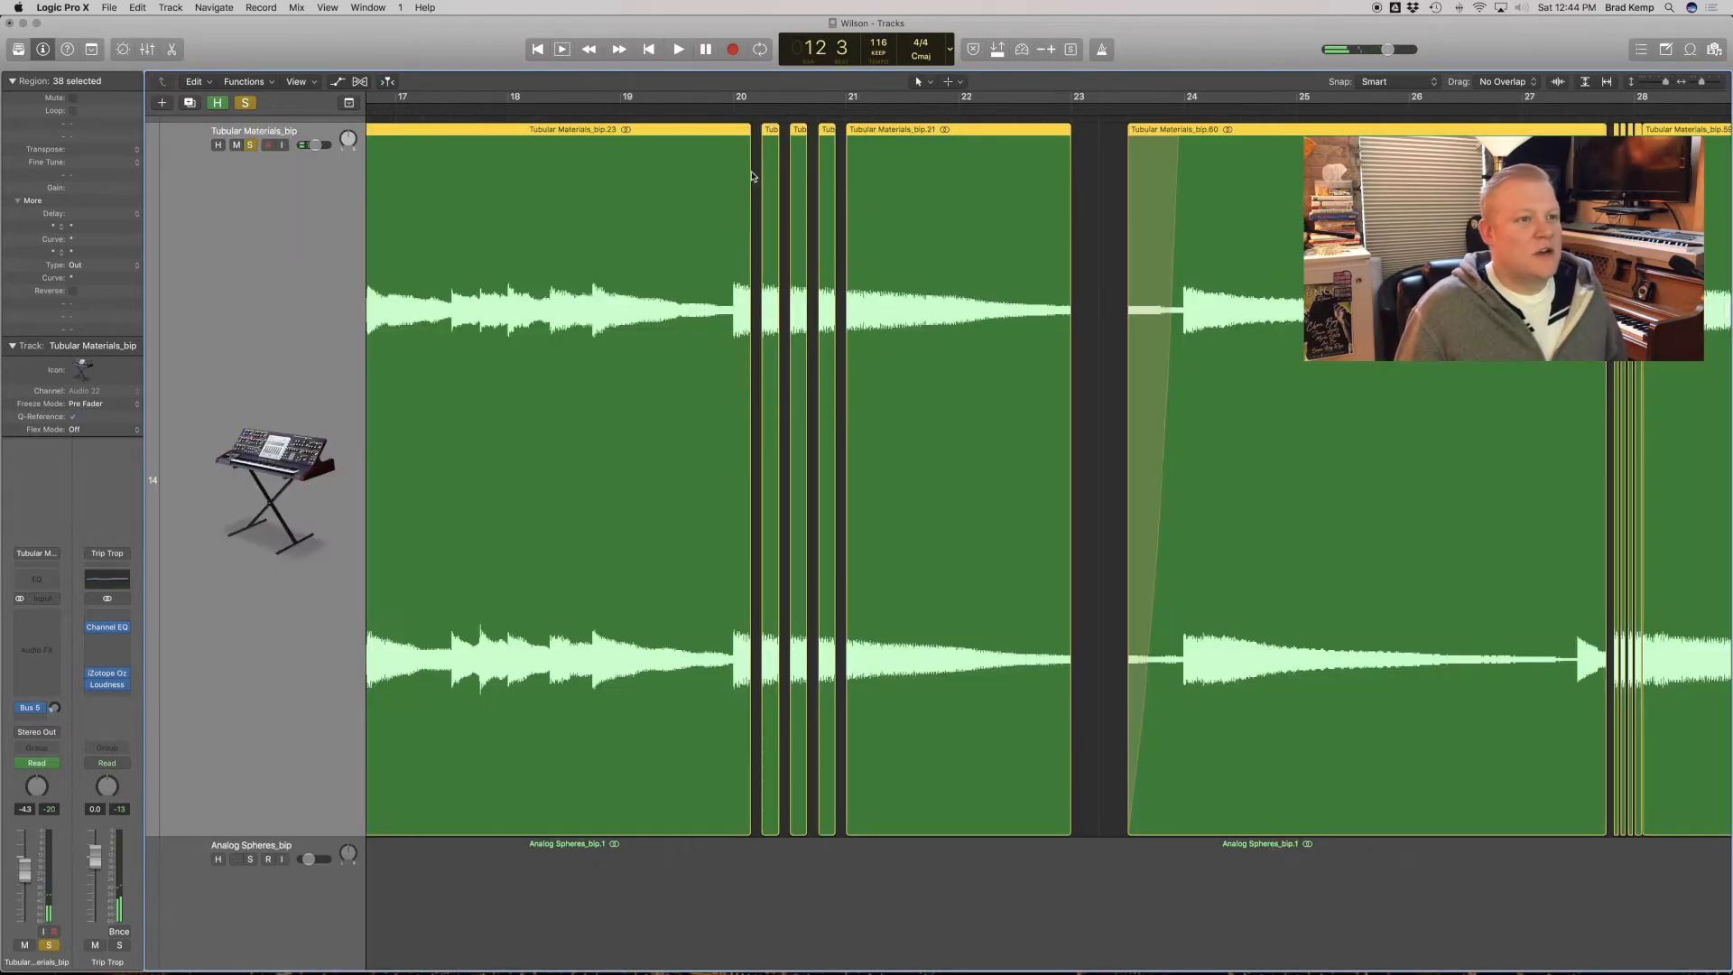
double_click(731, 110)
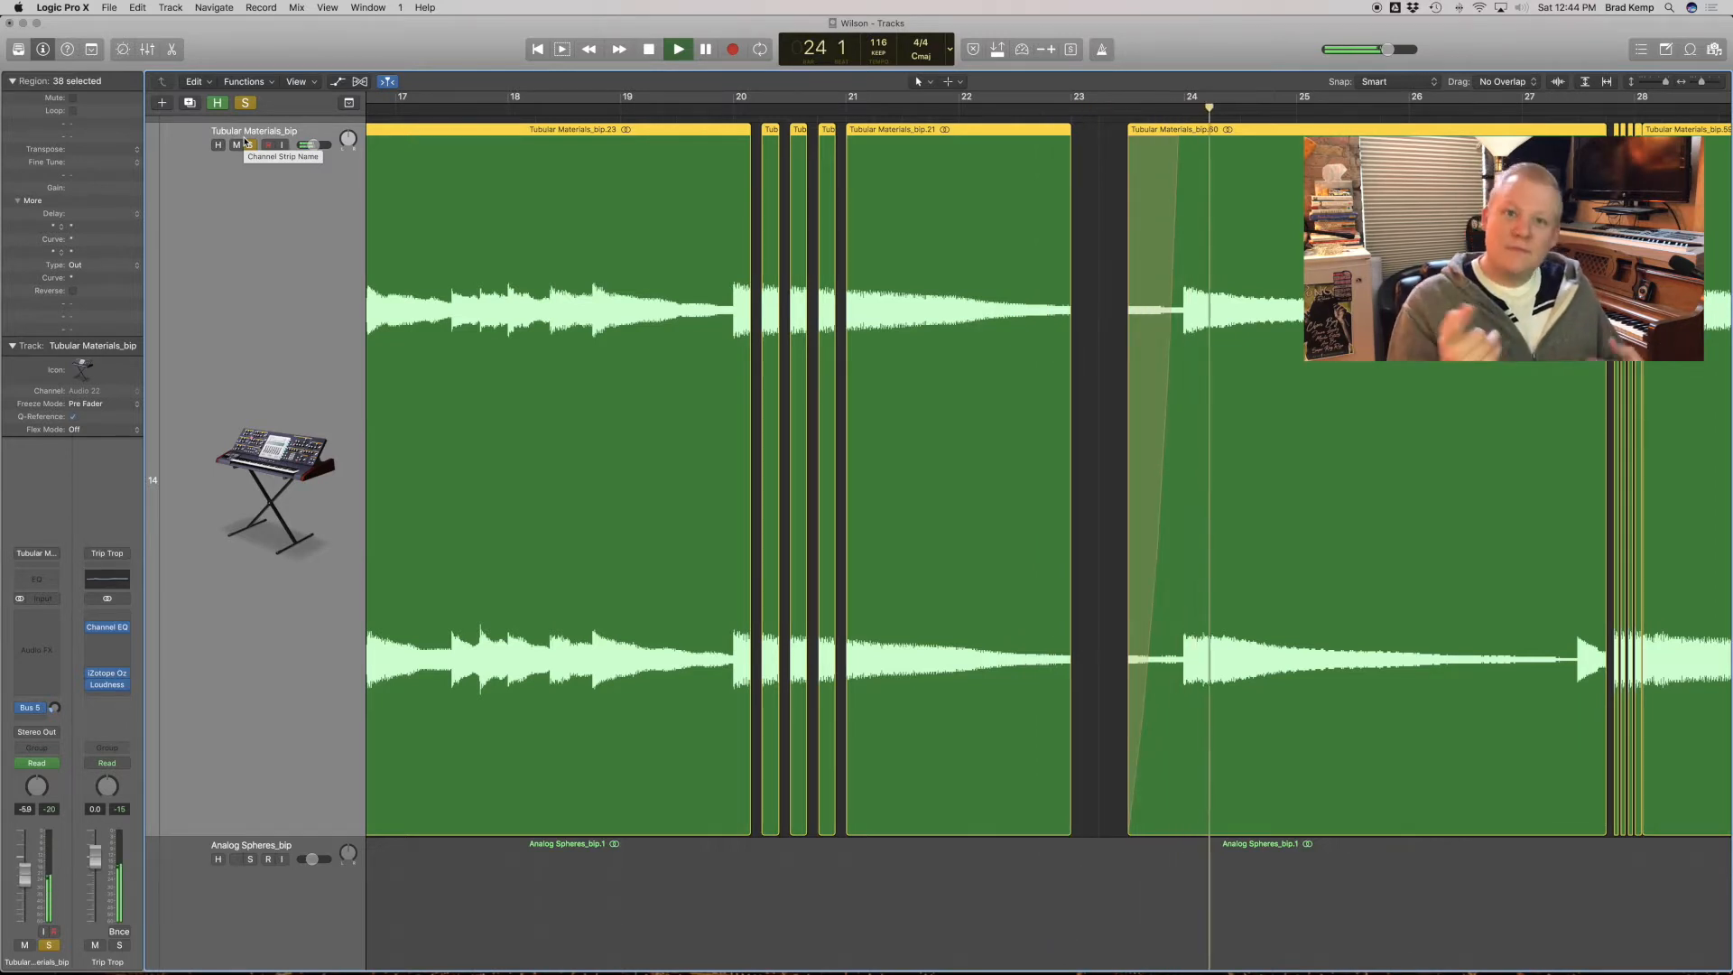
key("space")
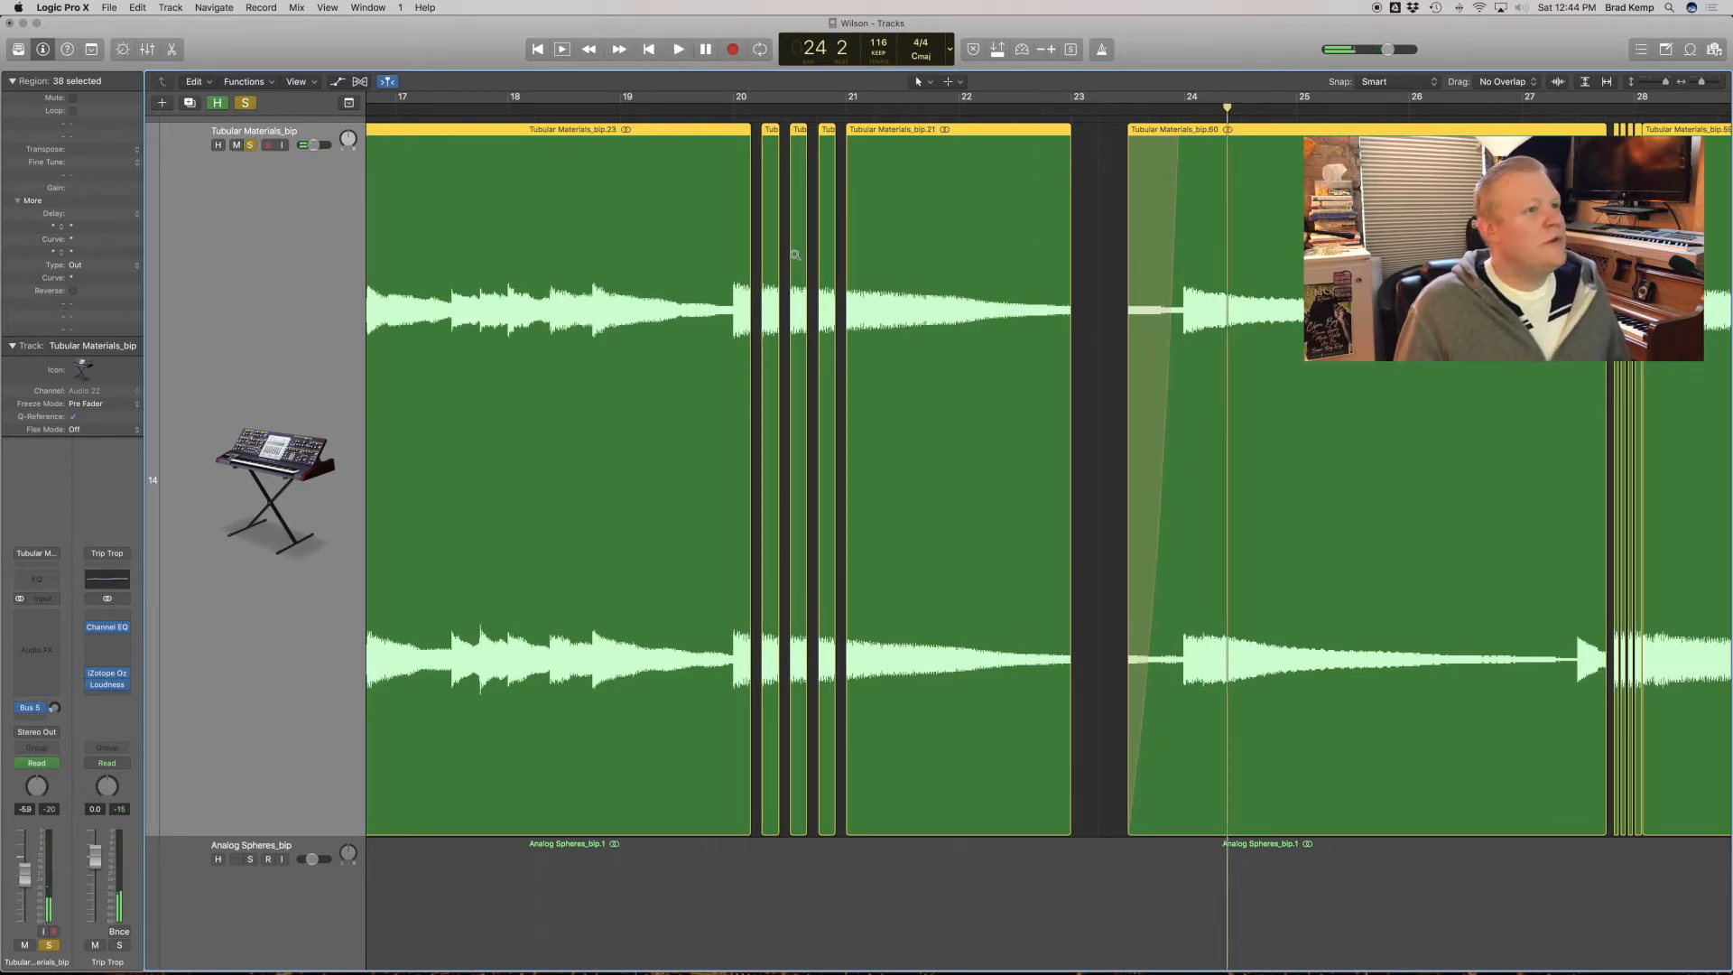
left_click(795, 255, "ctrl+alt")
left_click(567, 408)
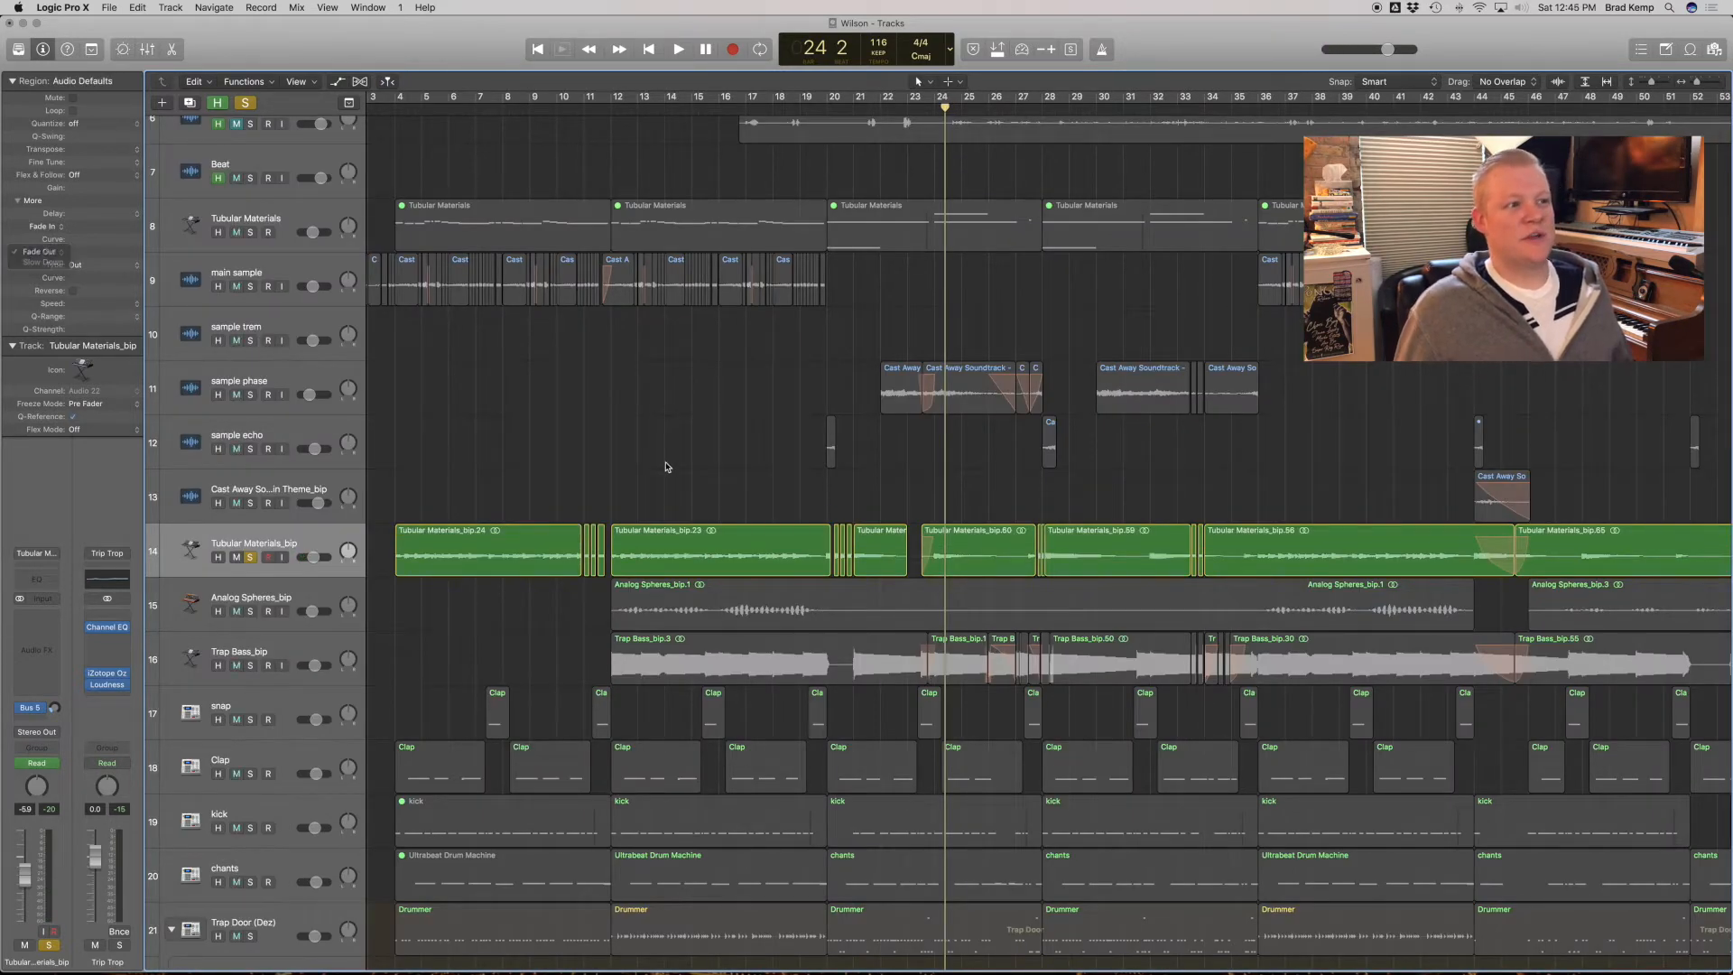
Inspect the Sculpture instrument on the original Tubular Materials track and close its window.
left_click(249, 543)
key("z")
scroll(920, 442, "up", 10)
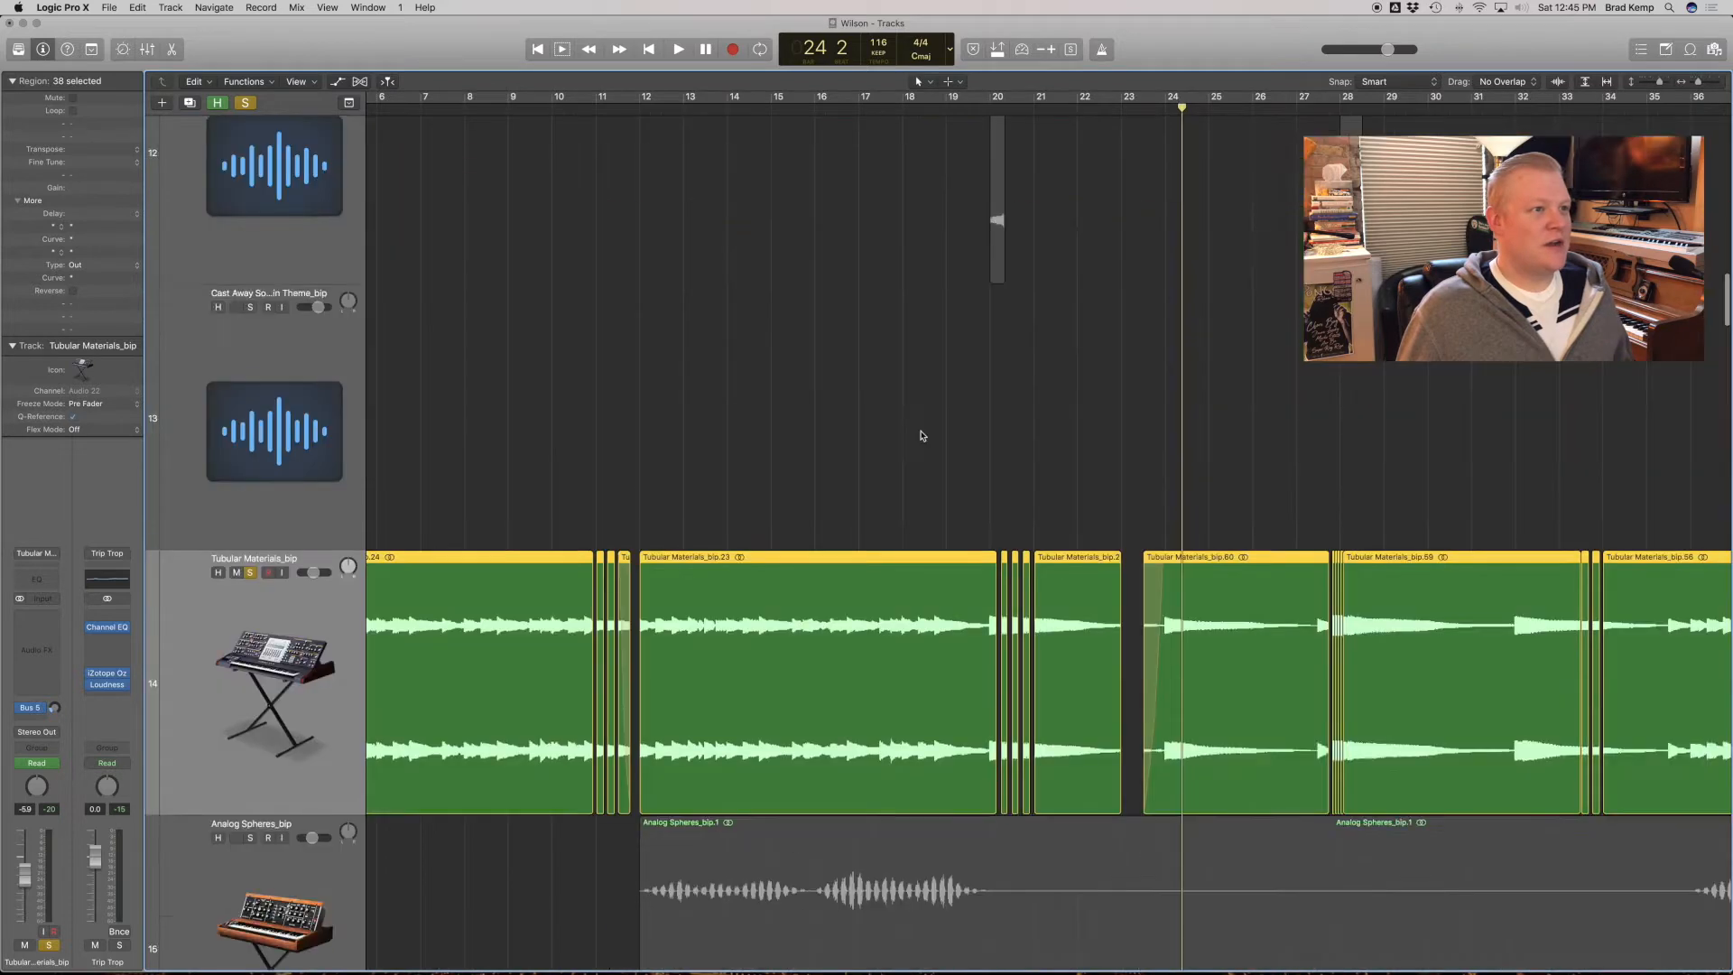
scroll(921, 449, "up", 5)
key("super+Up")
scroll(634, 650, "up", 15)
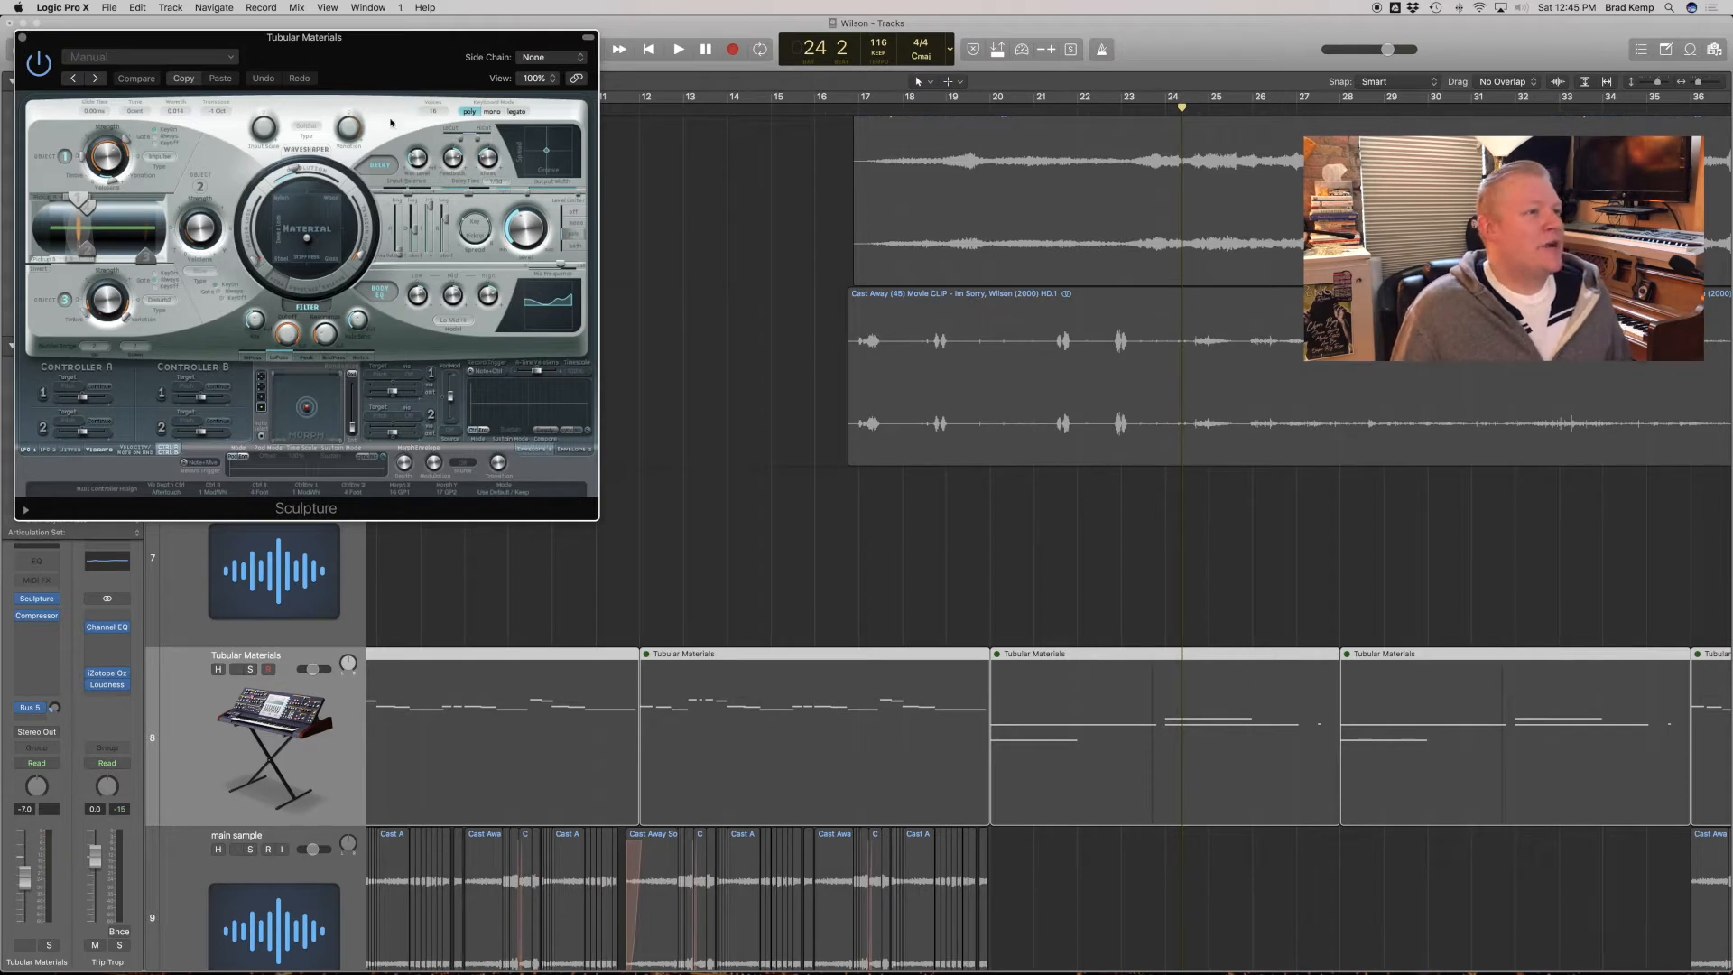
key("super+w")
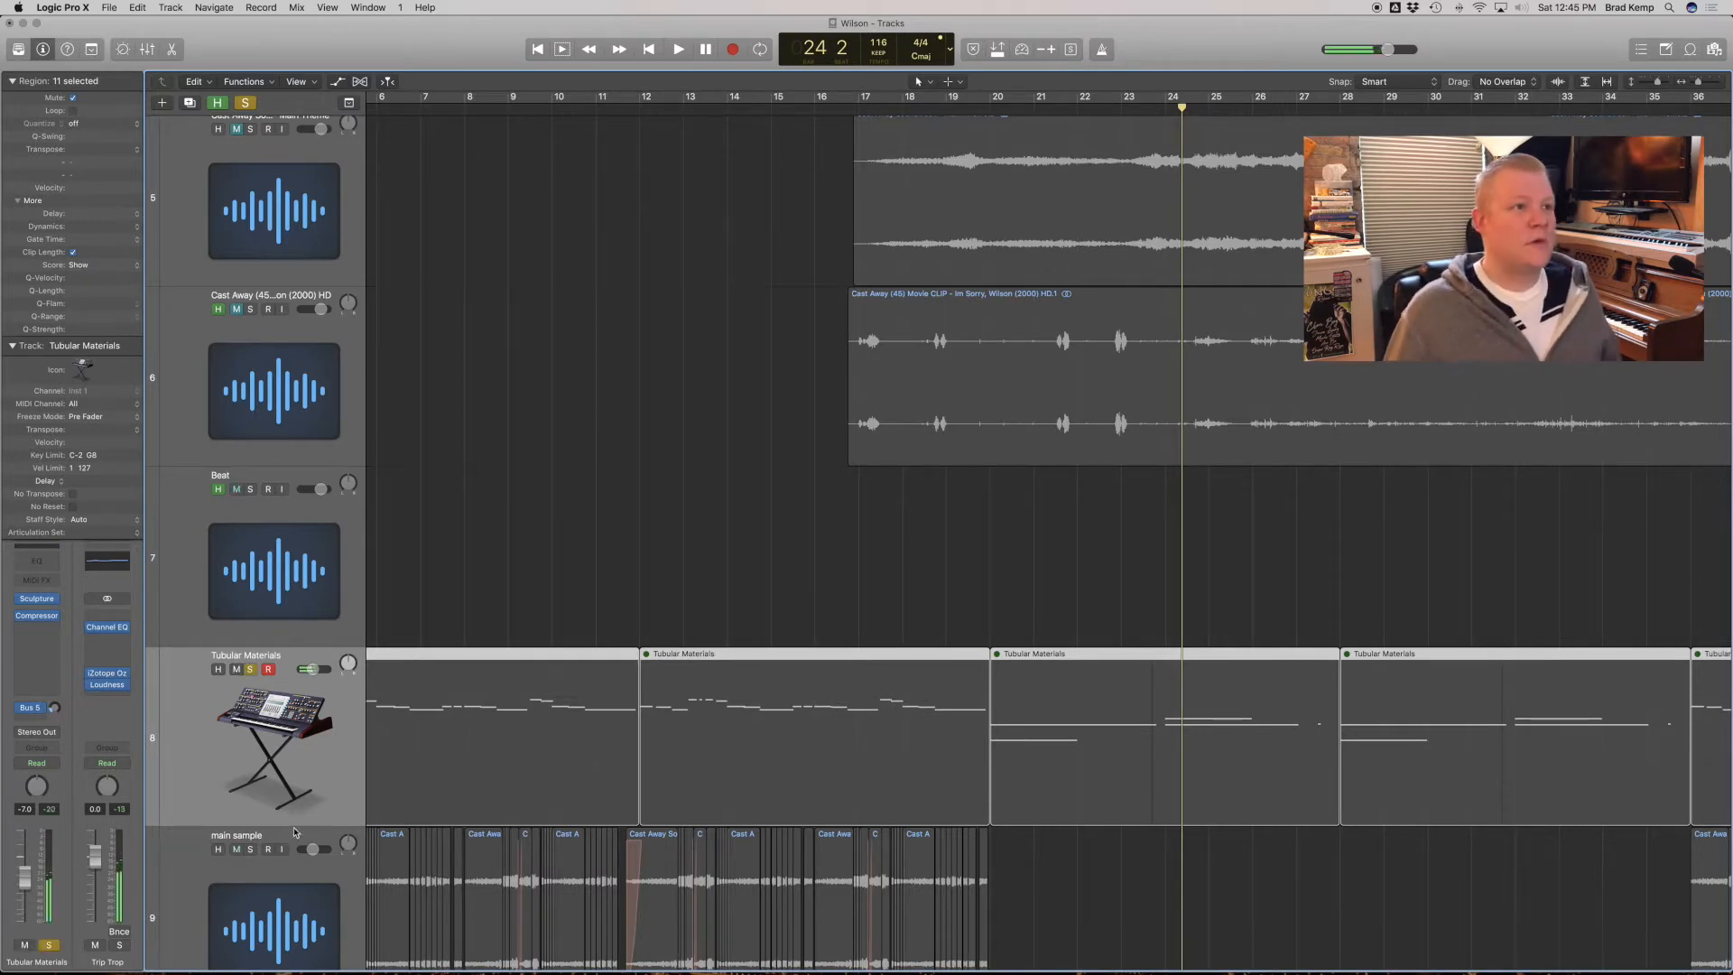
Widen the track headers and take the Tubular Materials and Tubular Materials_bip tracks out of solo.
right_click(753, 633)
left_click(701, 523)
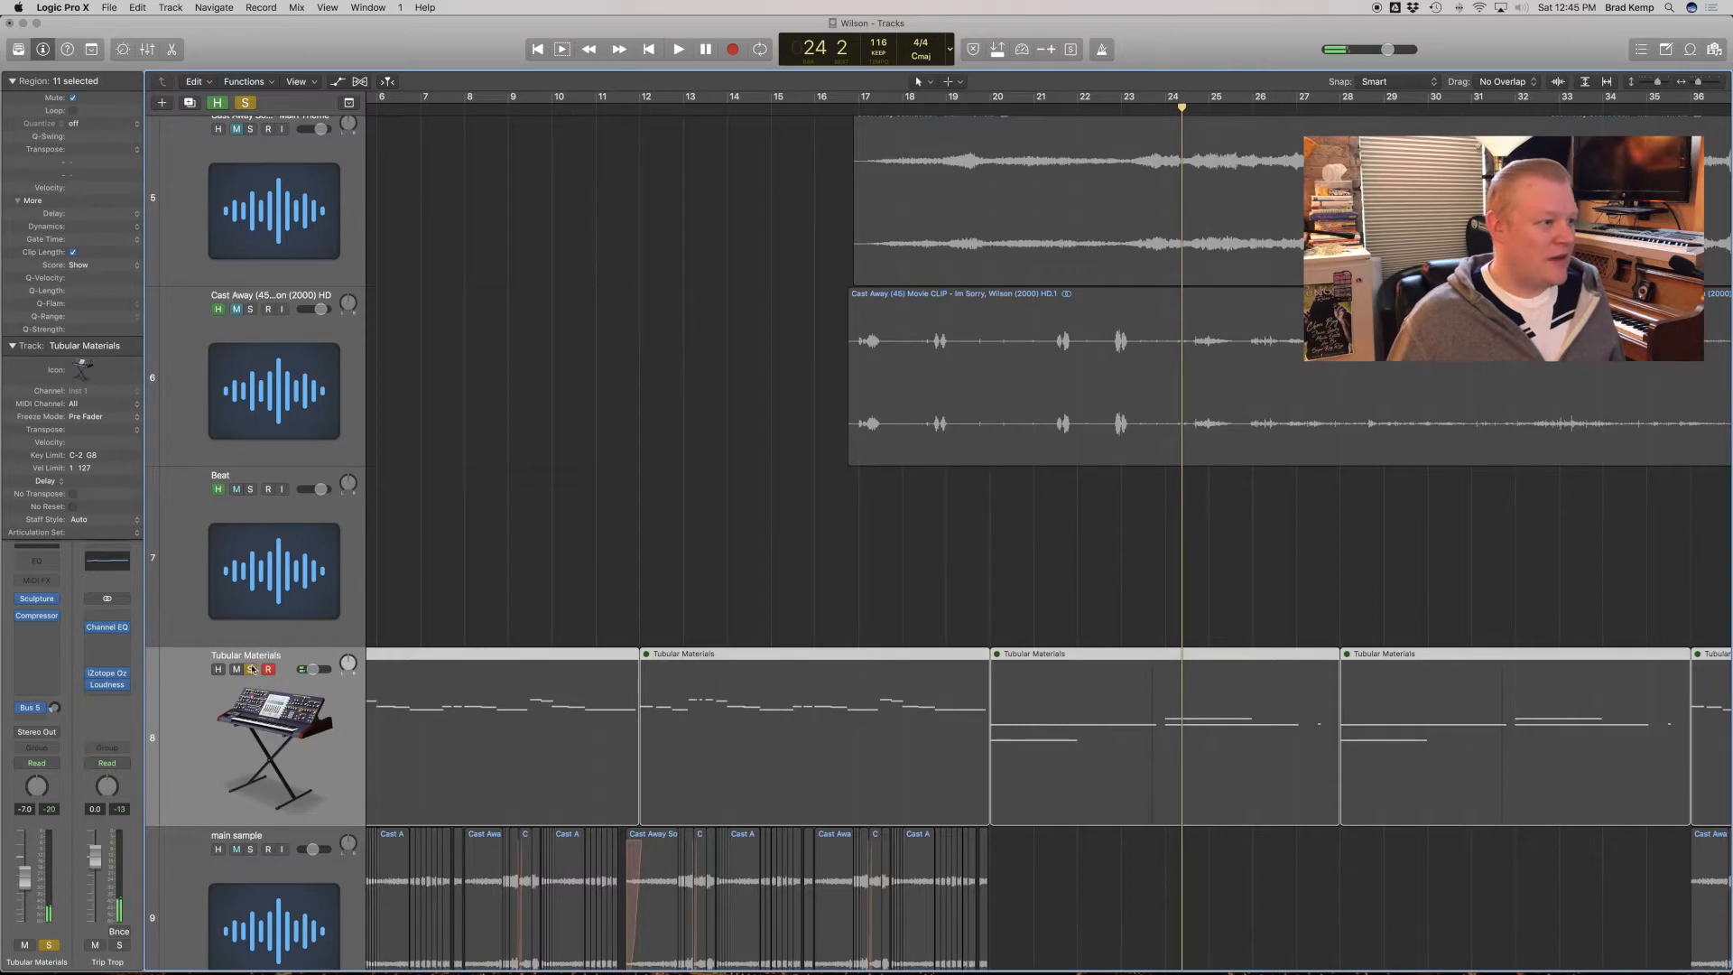
left_click(731, 570, "ctrl+alt")
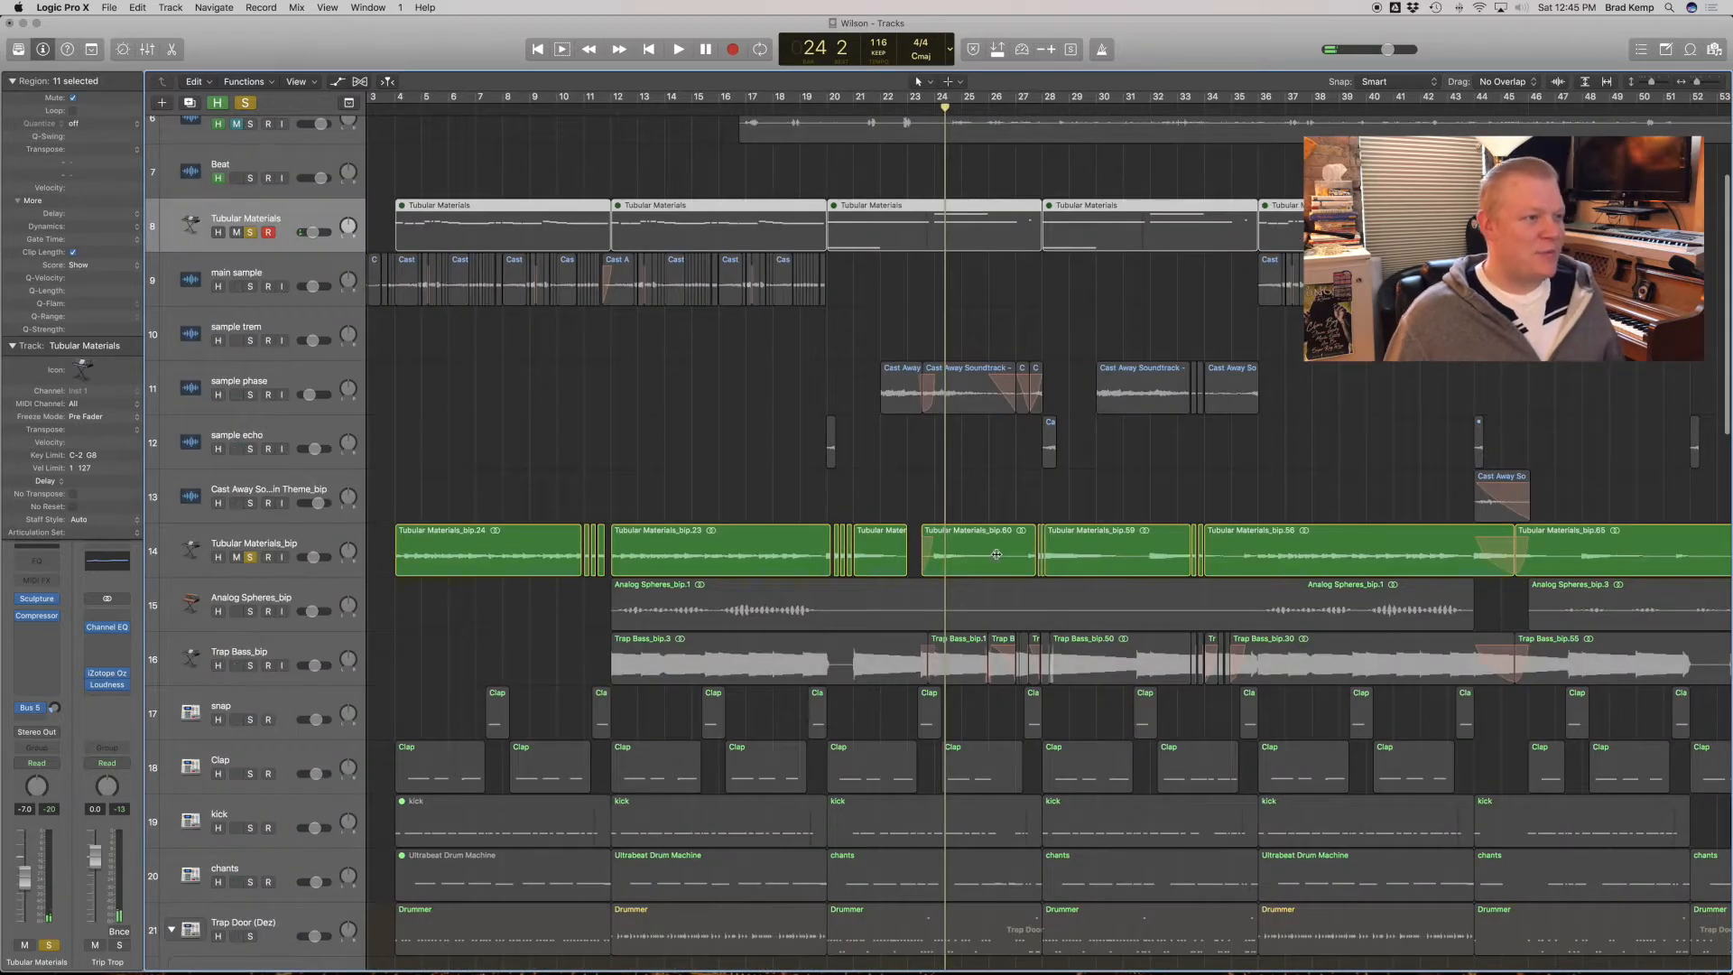
left_click(394, 533)
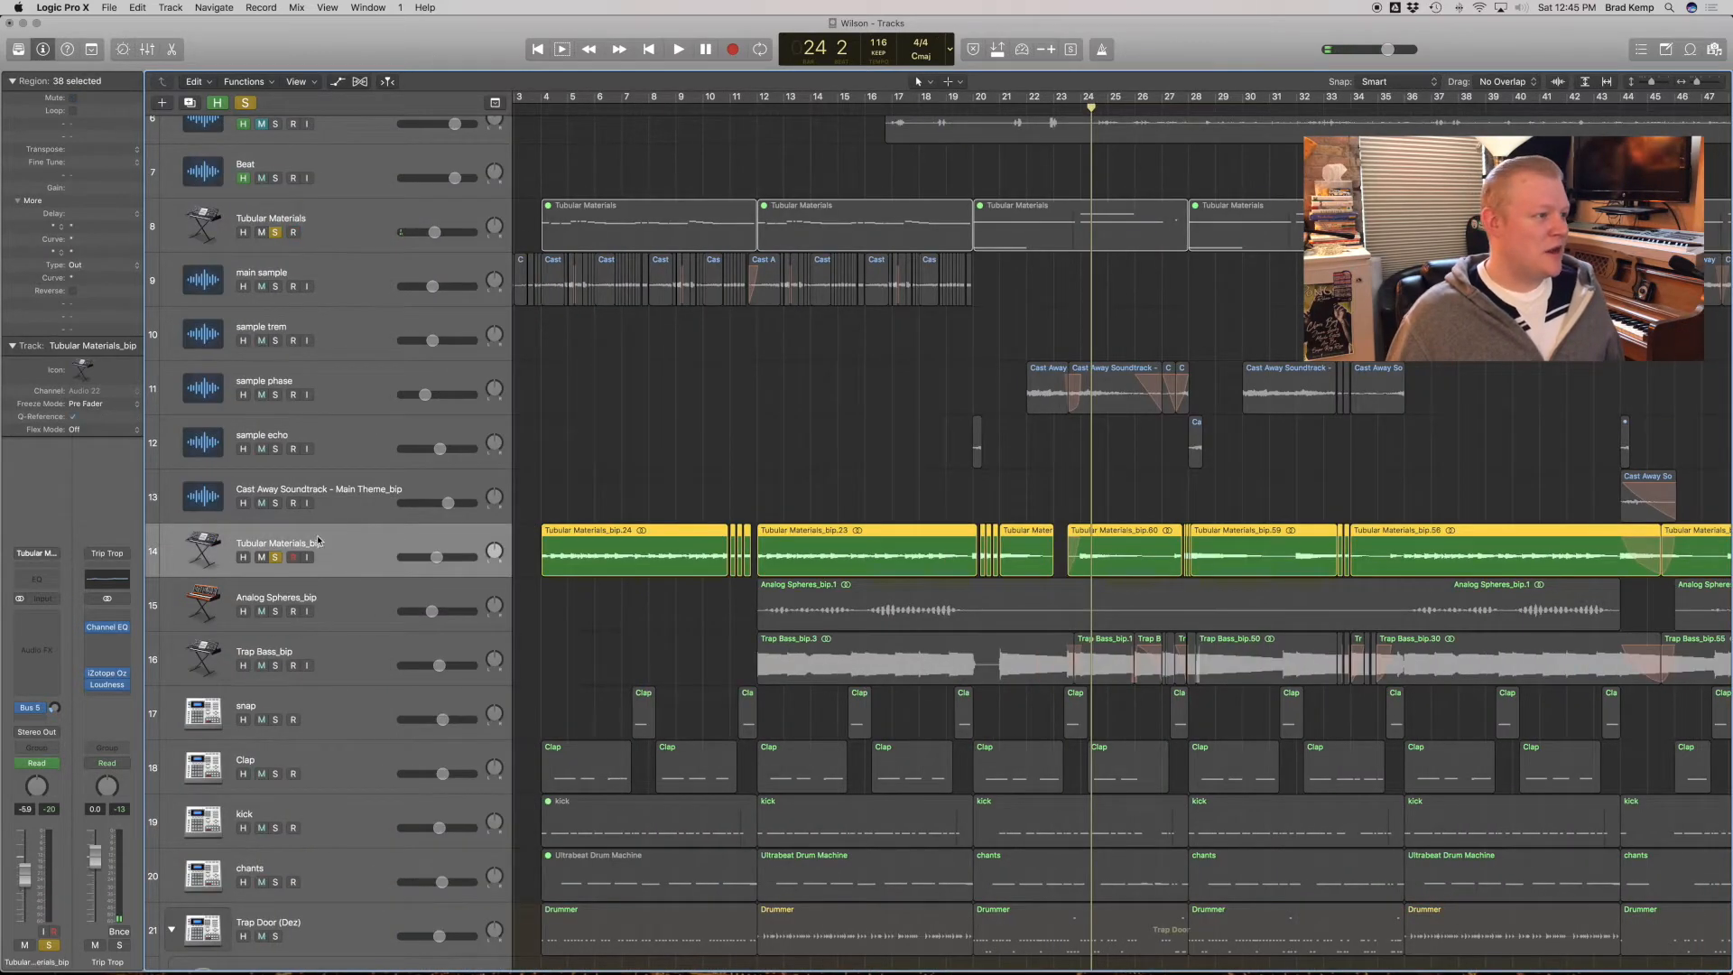
scroll(427, 504, "up", 2)
left_click(275, 348)
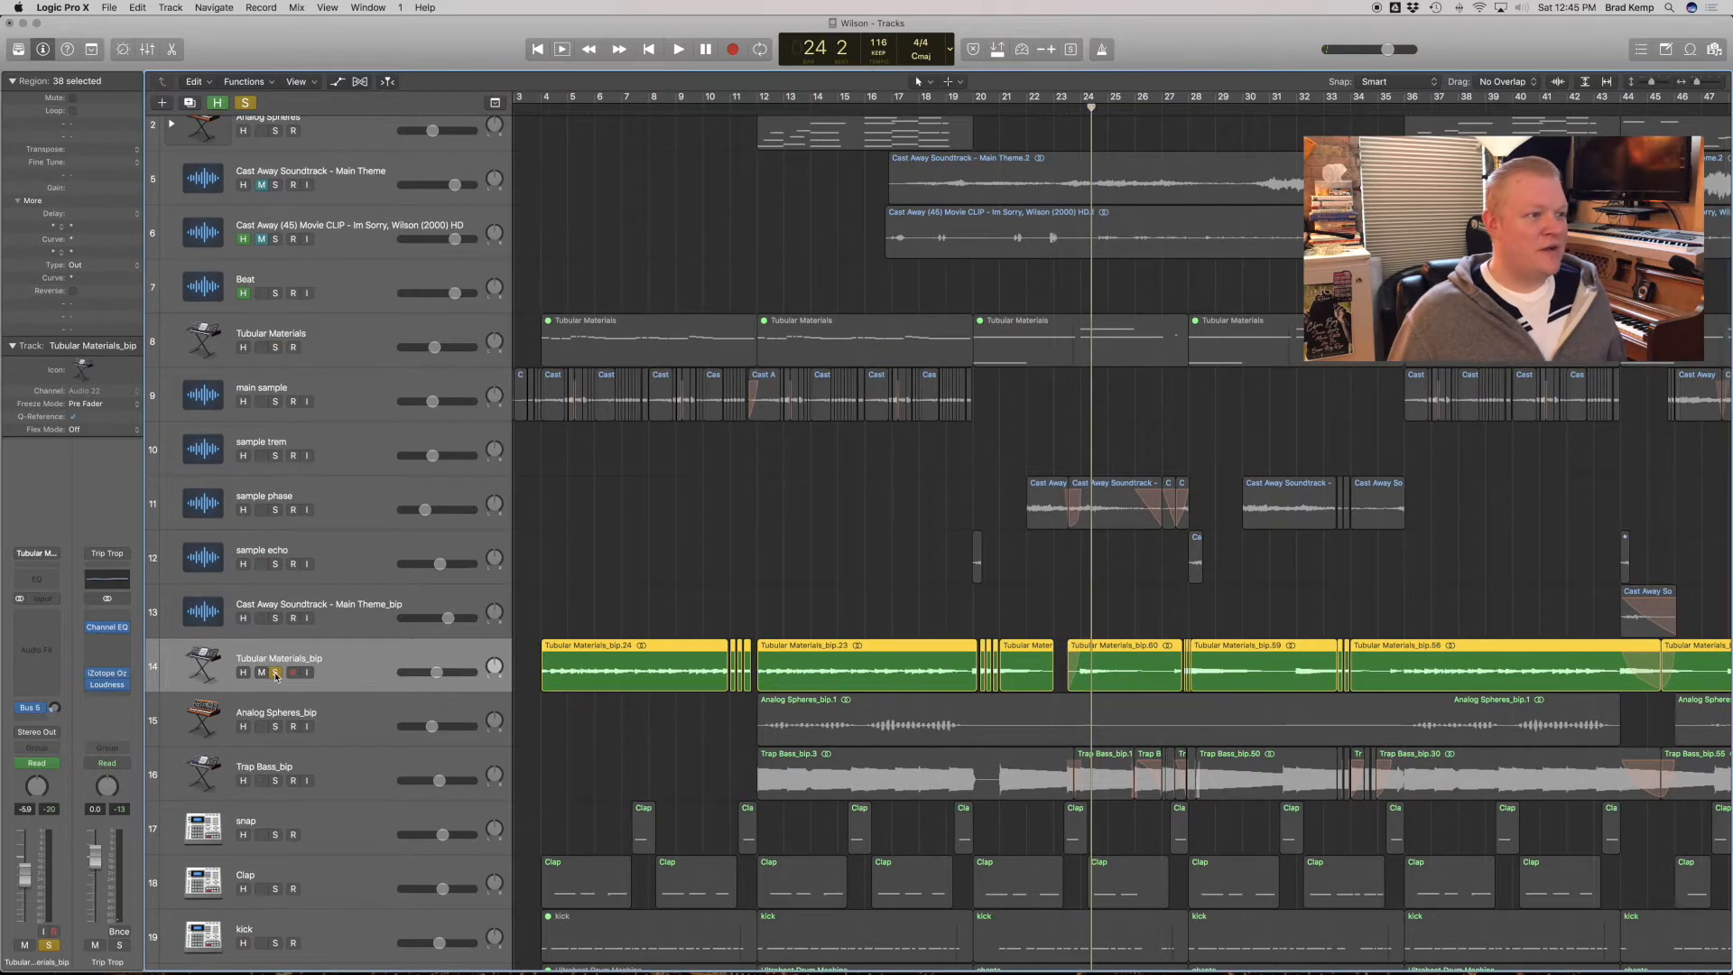
left_click(275, 673)
scroll(629, 743, "down", 3)
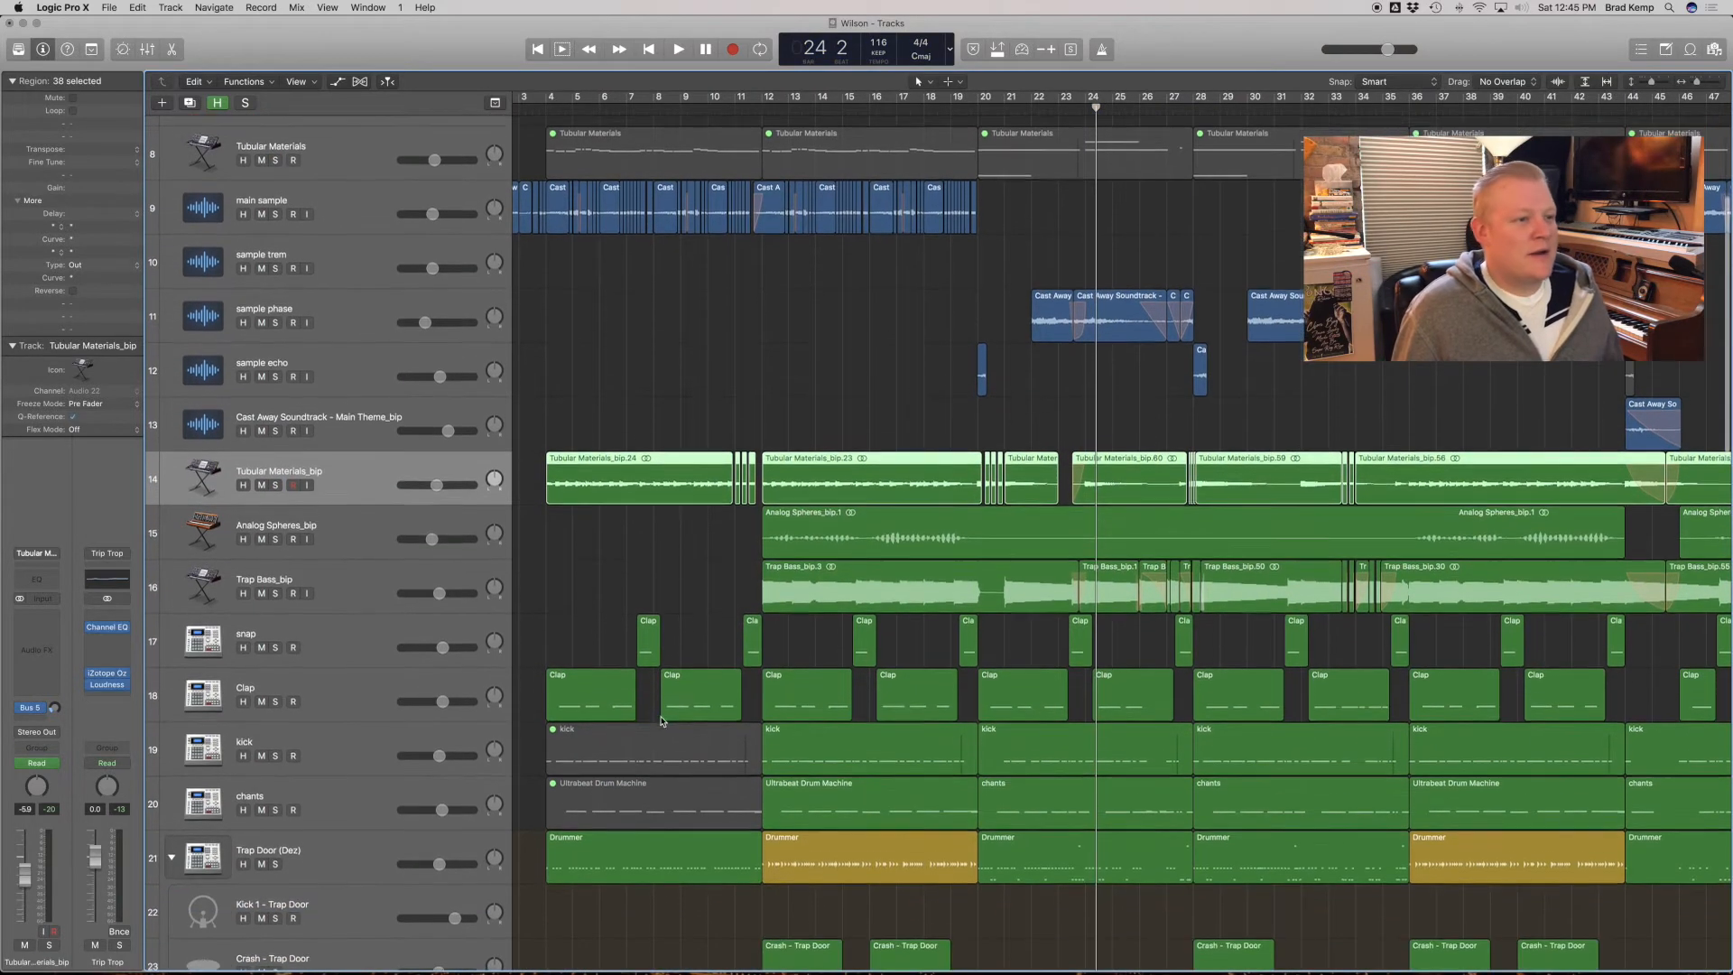
Solo the Analog Spheres_bip track and play it from bar 11.
left_click(738, 583)
key("super+Up")
left_click(266, 507)
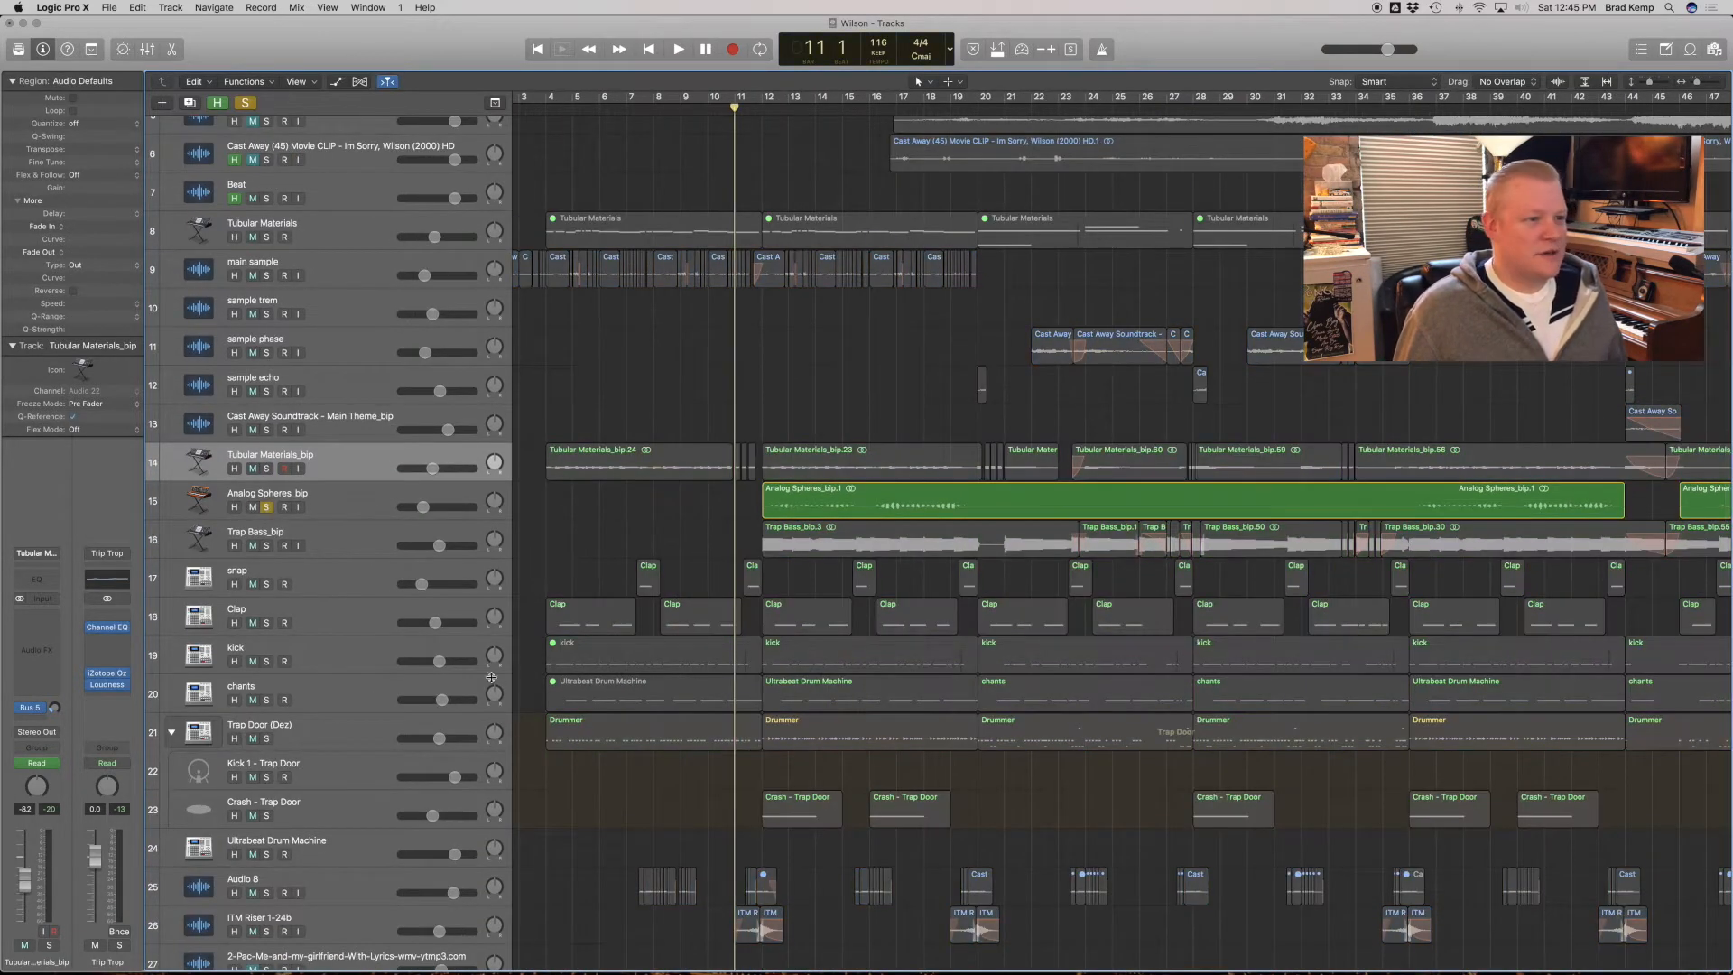
key("space")
scroll(727, 672, "right", 1)
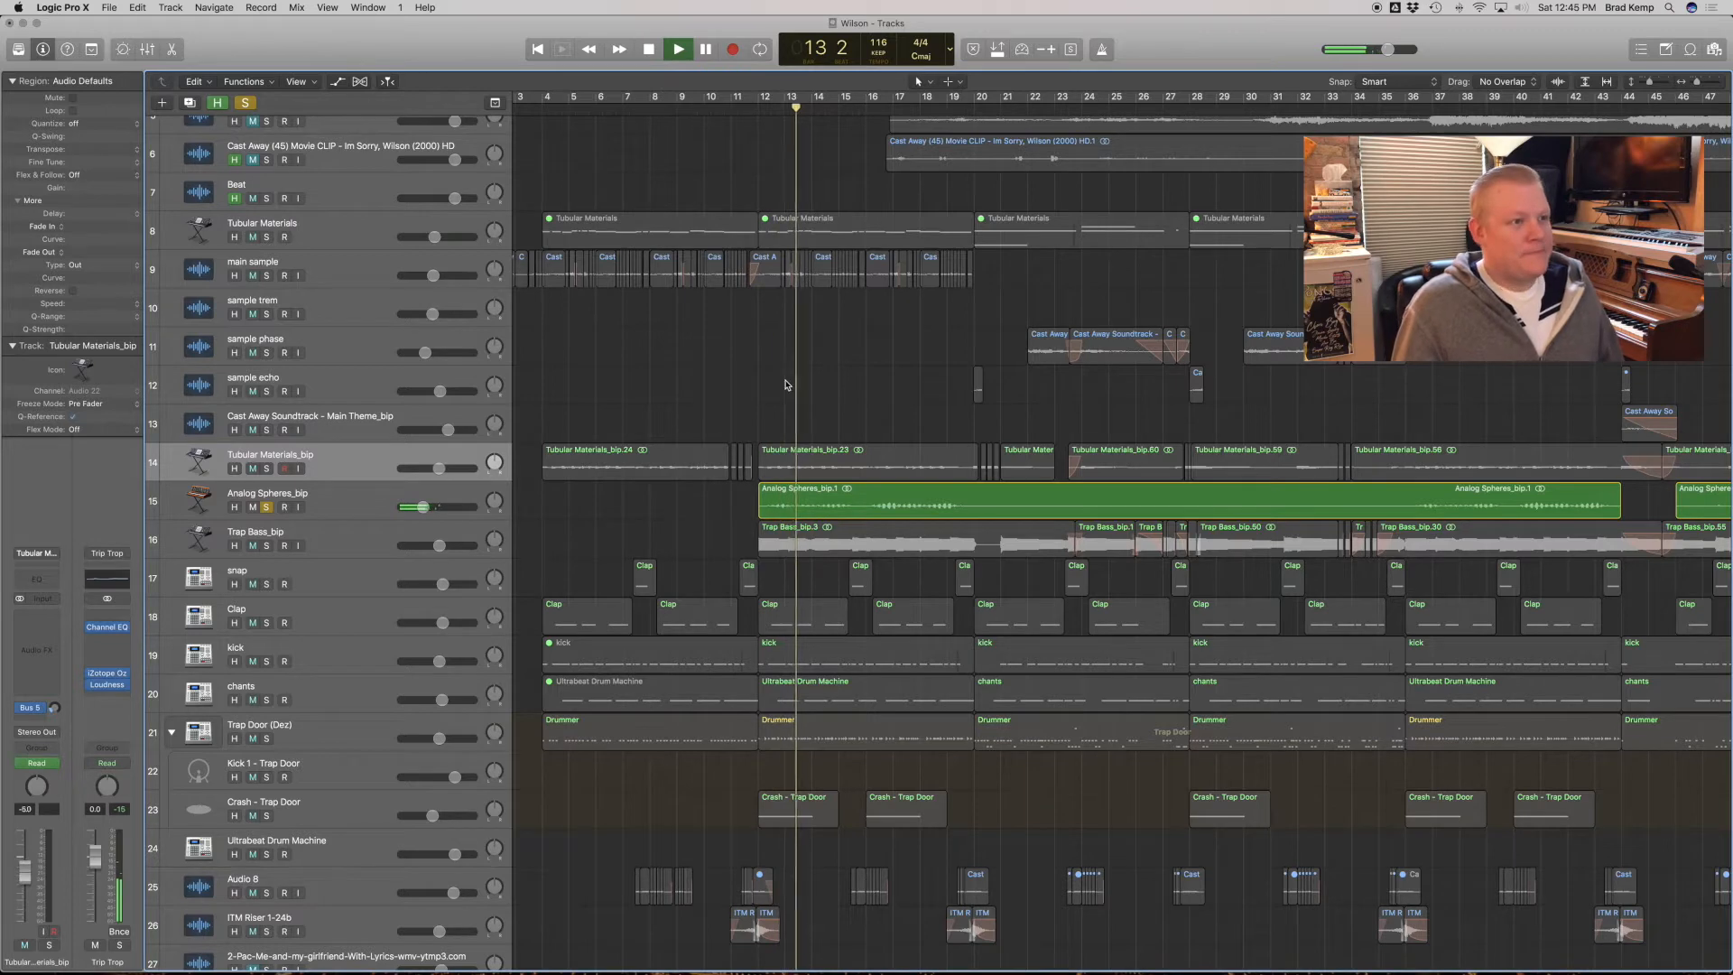
scroll(829, 118, "left", 1)
Add the Tubular Materials_bip and main sample tracks to the solo and listen to them together with Analog Spheres_bip.
left_click_drag(720, 195, 1372, 800)
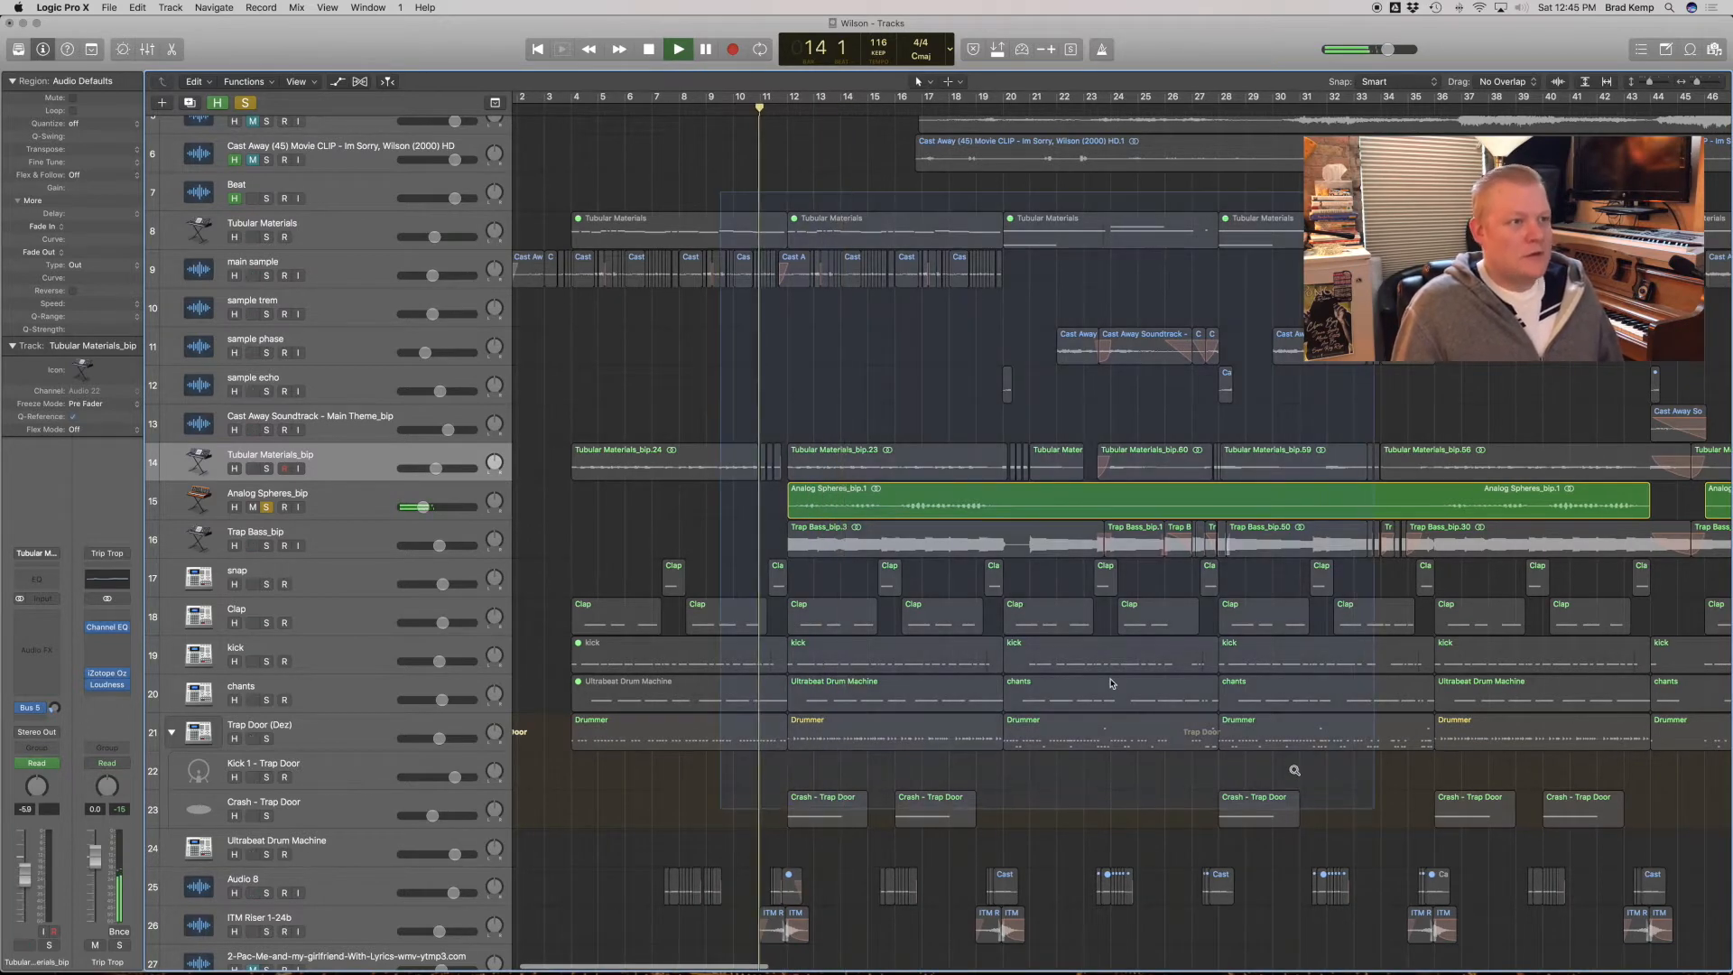
left_click(275, 510)
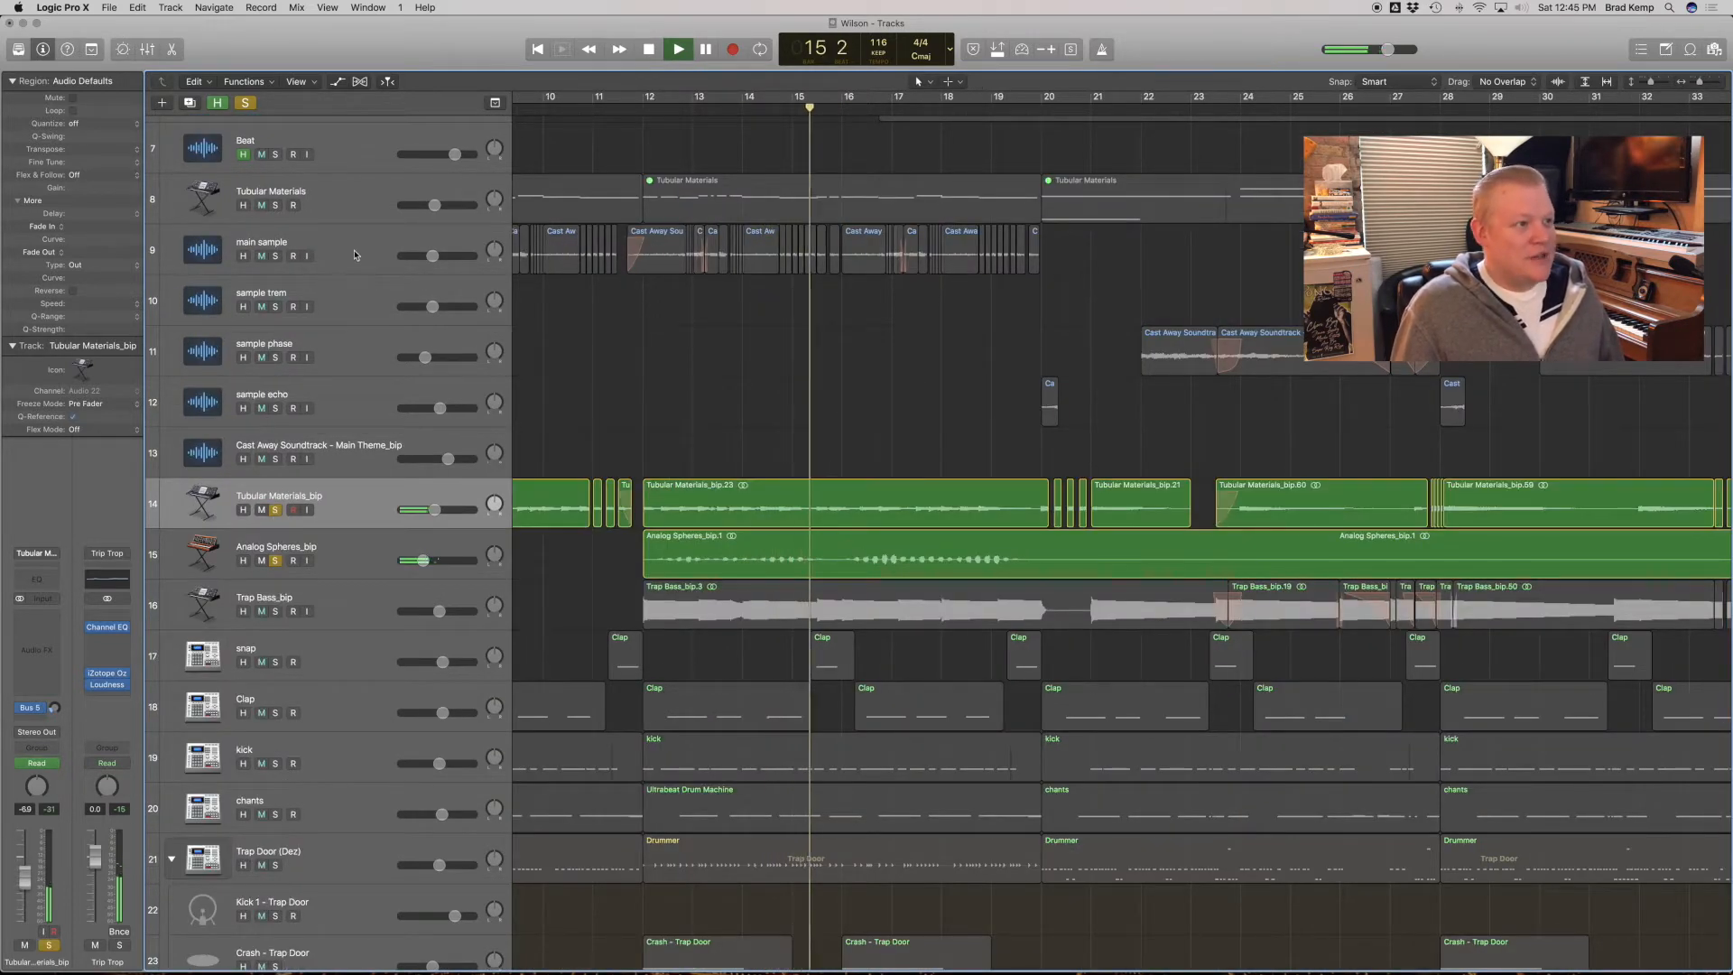
left_click(276, 257)
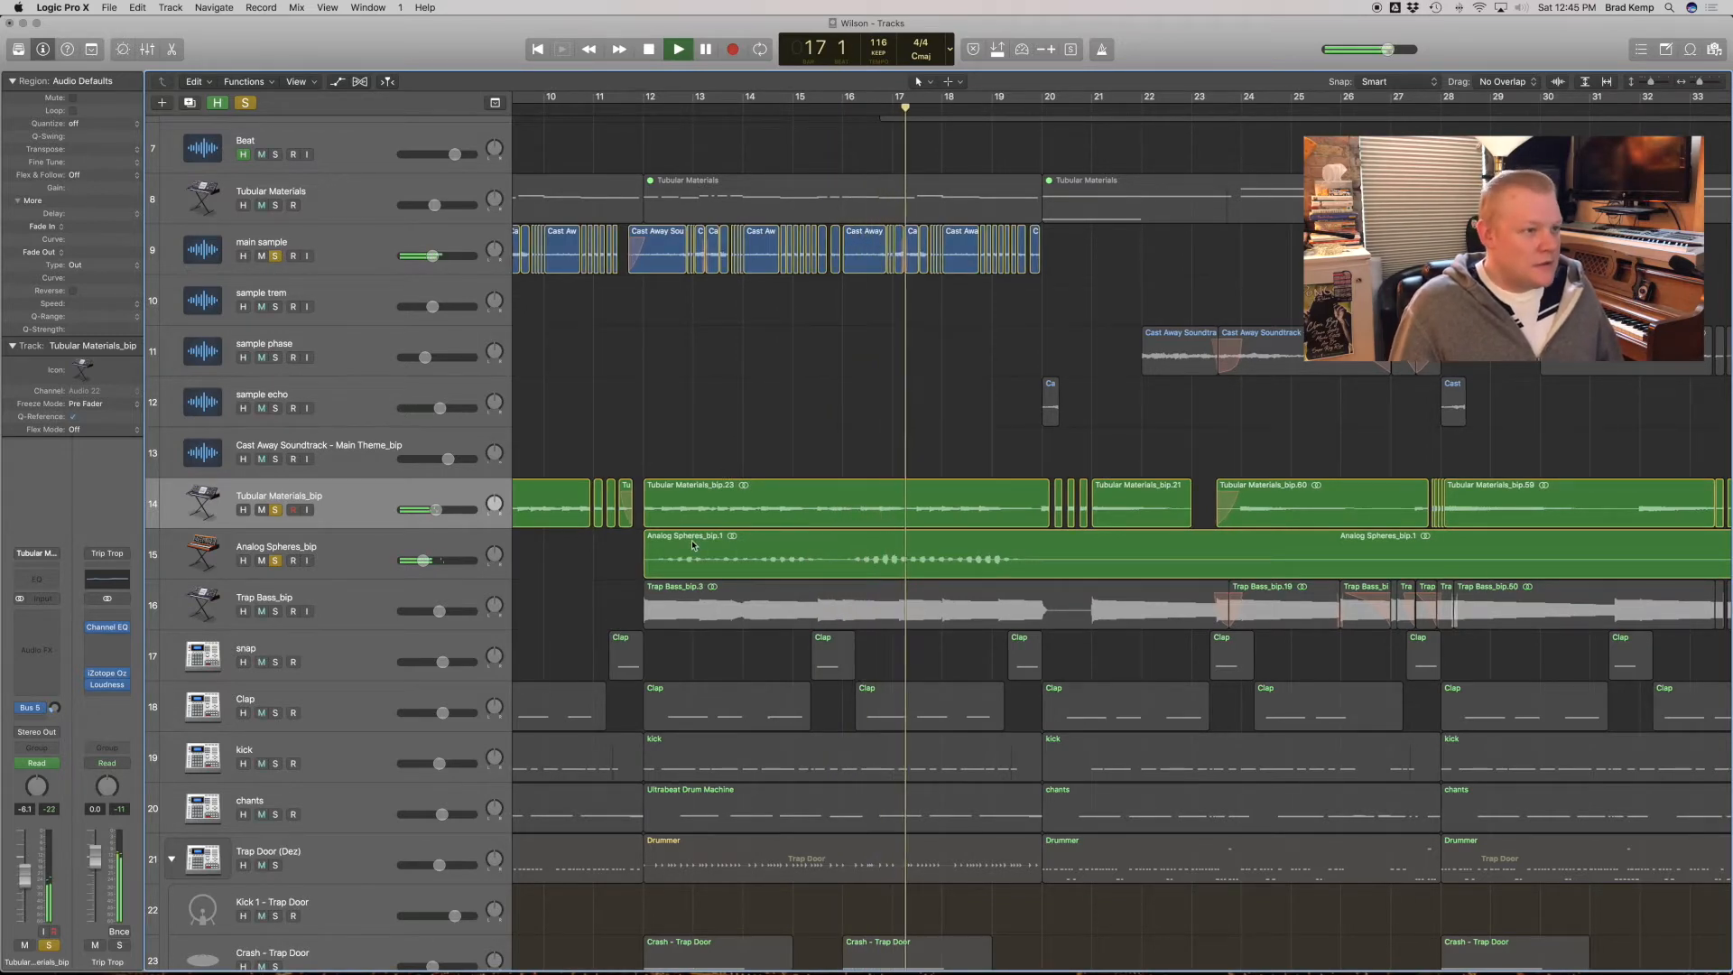
scroll(691, 546, "up", 5)
scroll(692, 545, "down", 1)
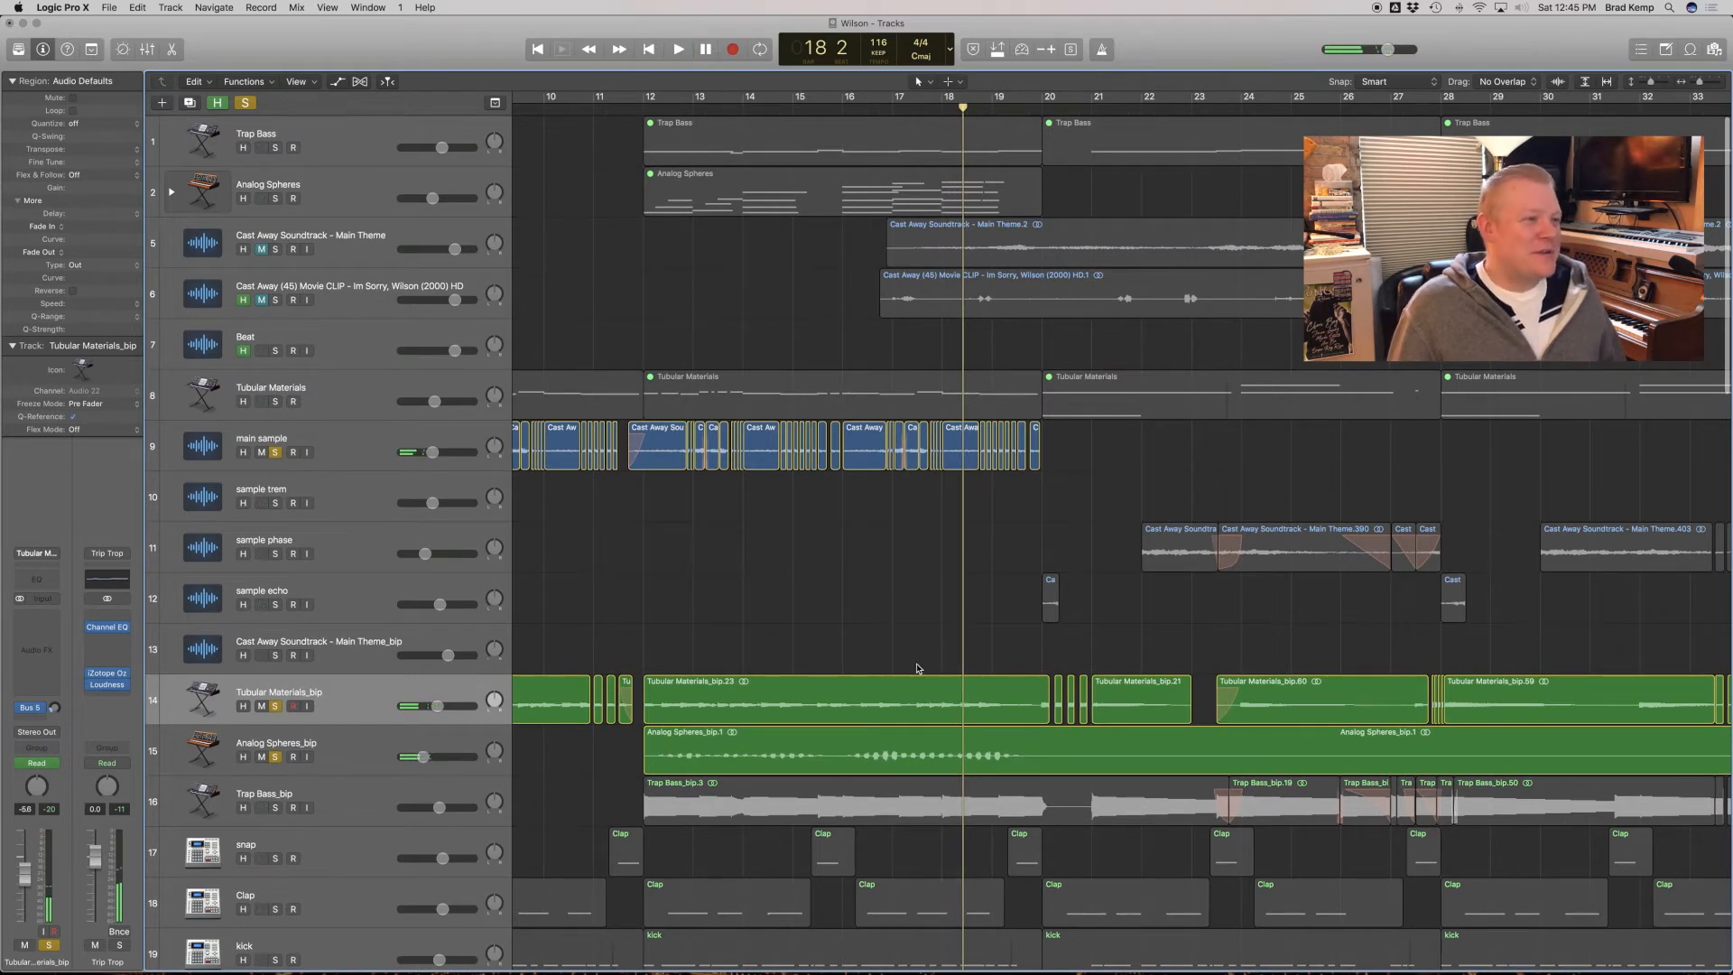
Take main sample, Tubular Materials_bip and Analog Spheres_bip out of solo, and solo the original Analog Spheres track instead.
left_click(365, 758)
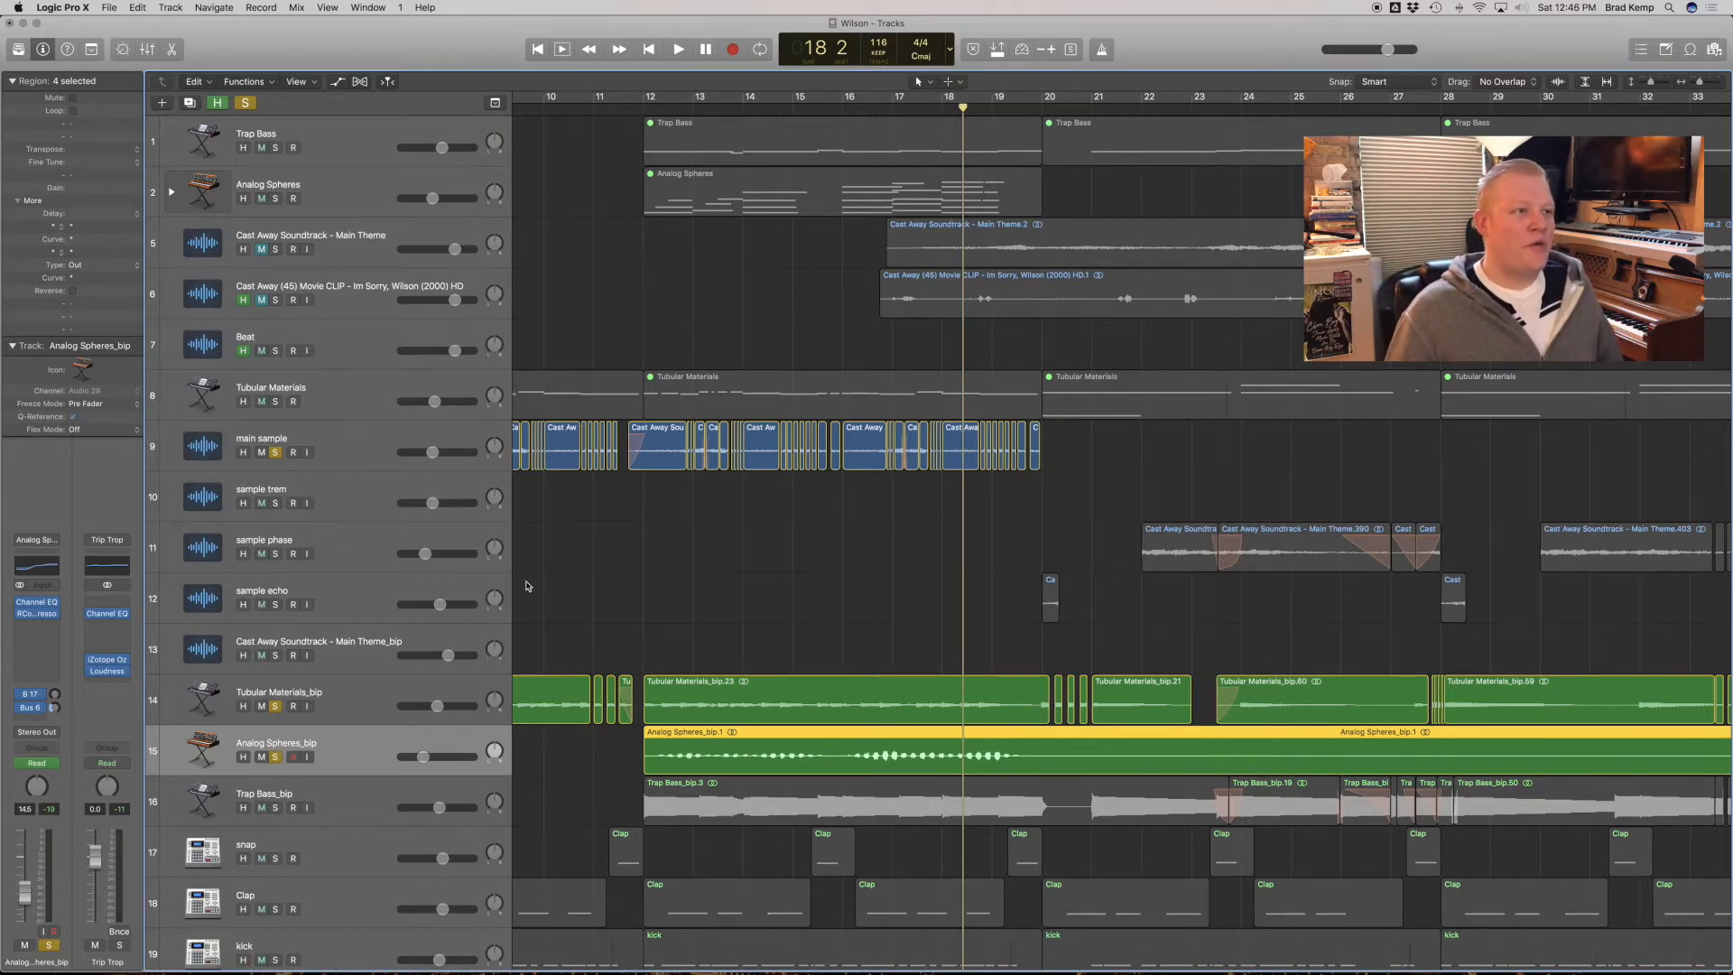
left_click(360, 192)
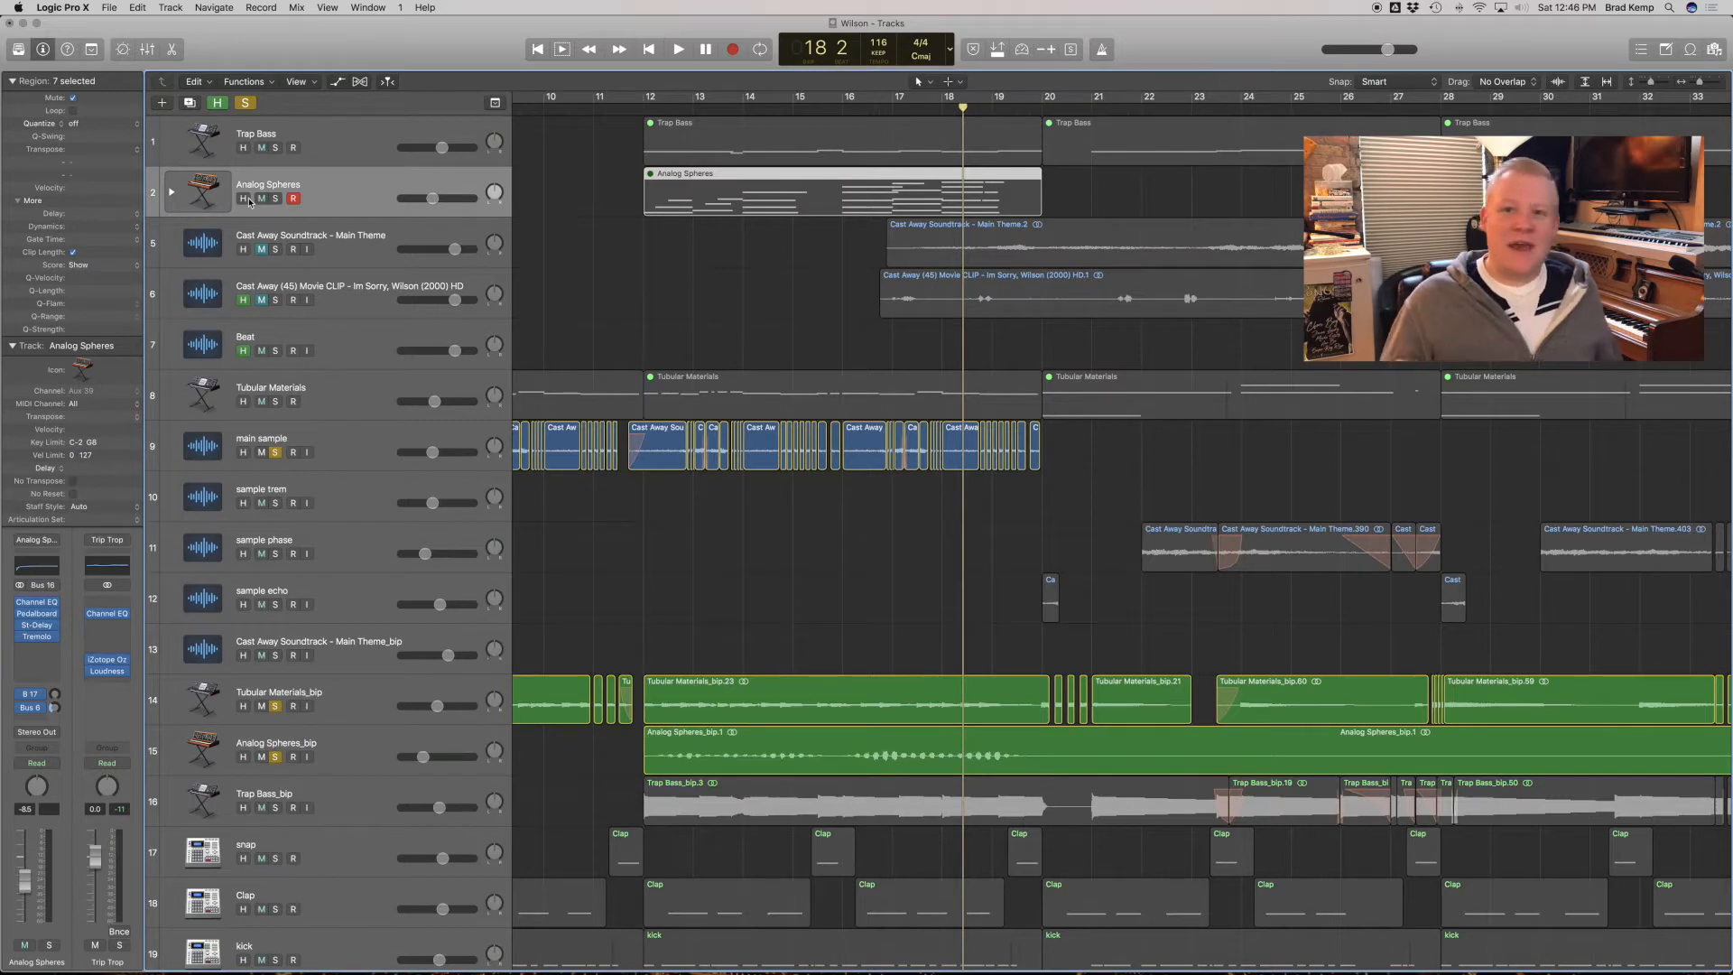
left_click(172, 193)
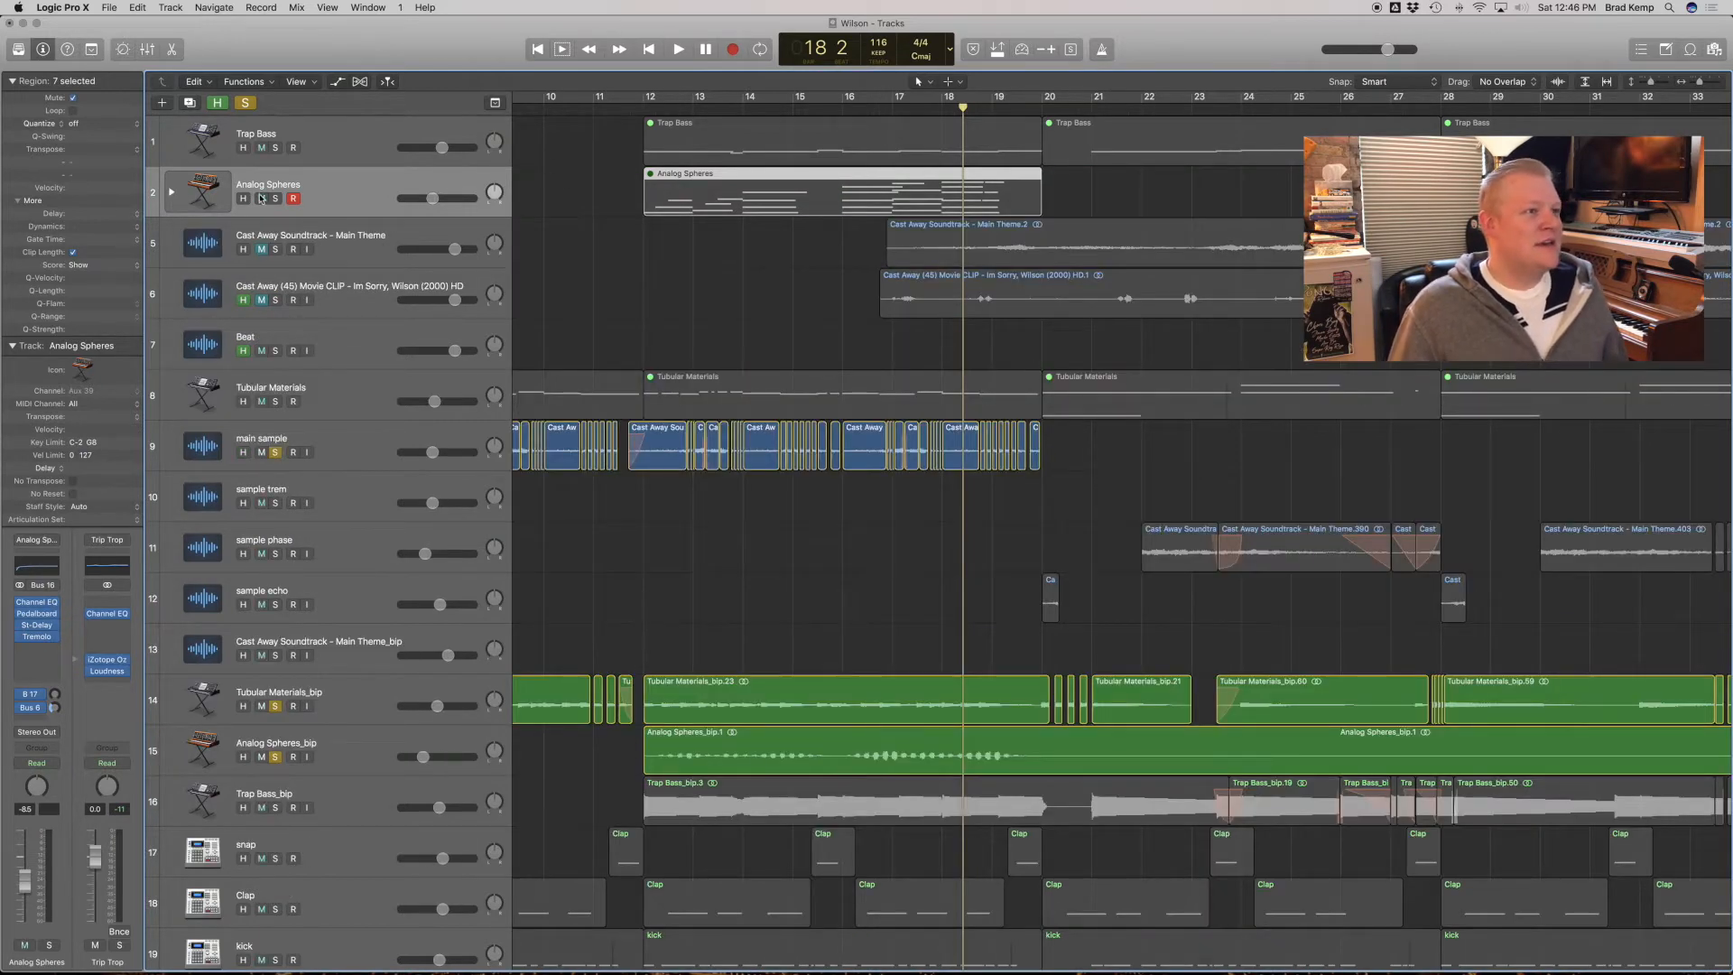
left_click(276, 452)
left_click(275, 706)
left_click(275, 756)
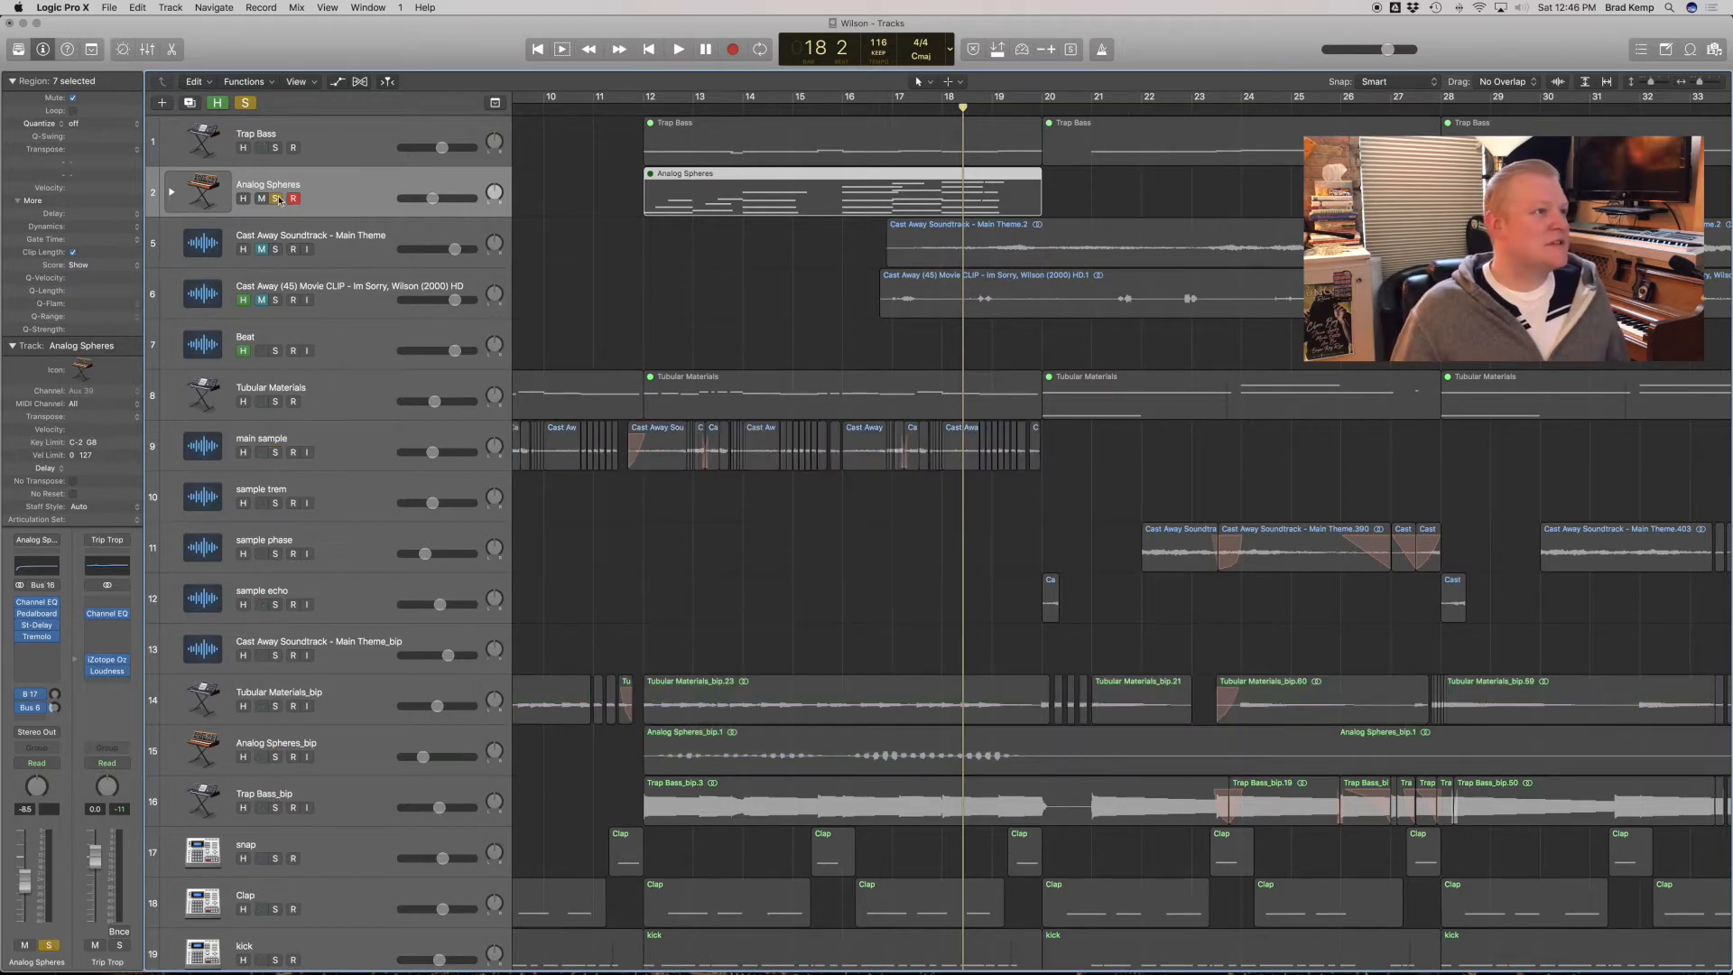
Unmute the Analog Spheres region, play it from just before bar 12 and show its notes in the Piano Roll.
left_click(690, 168)
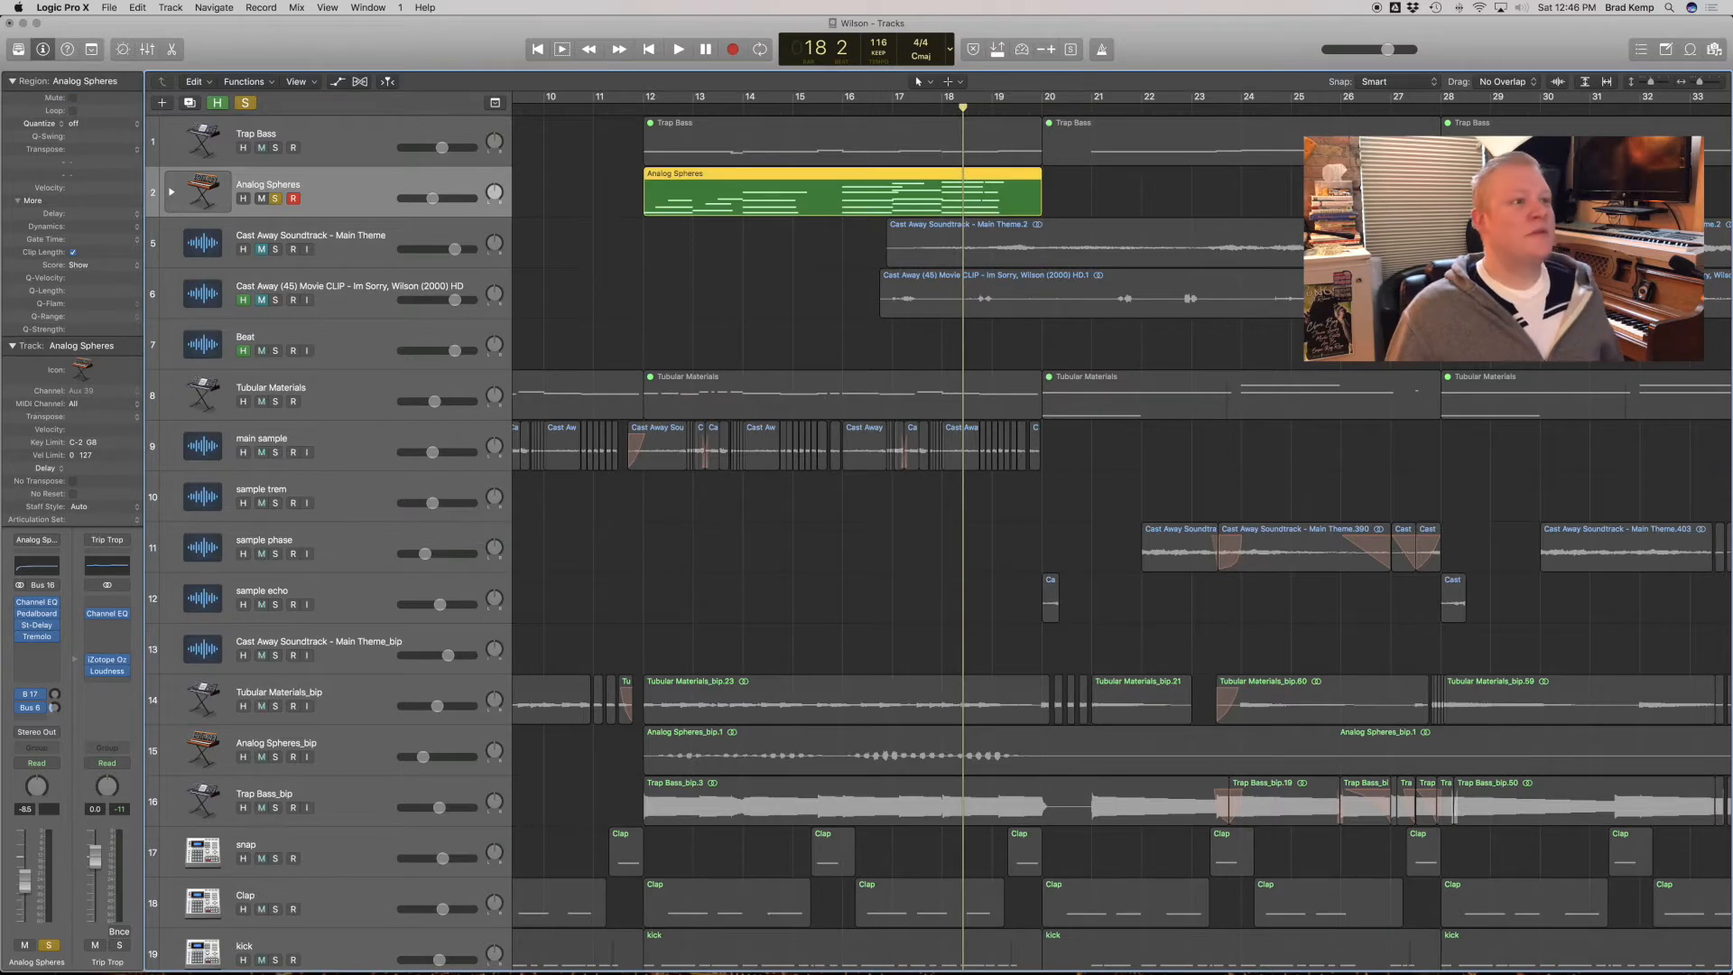
key("z")
left_click(575, 119)
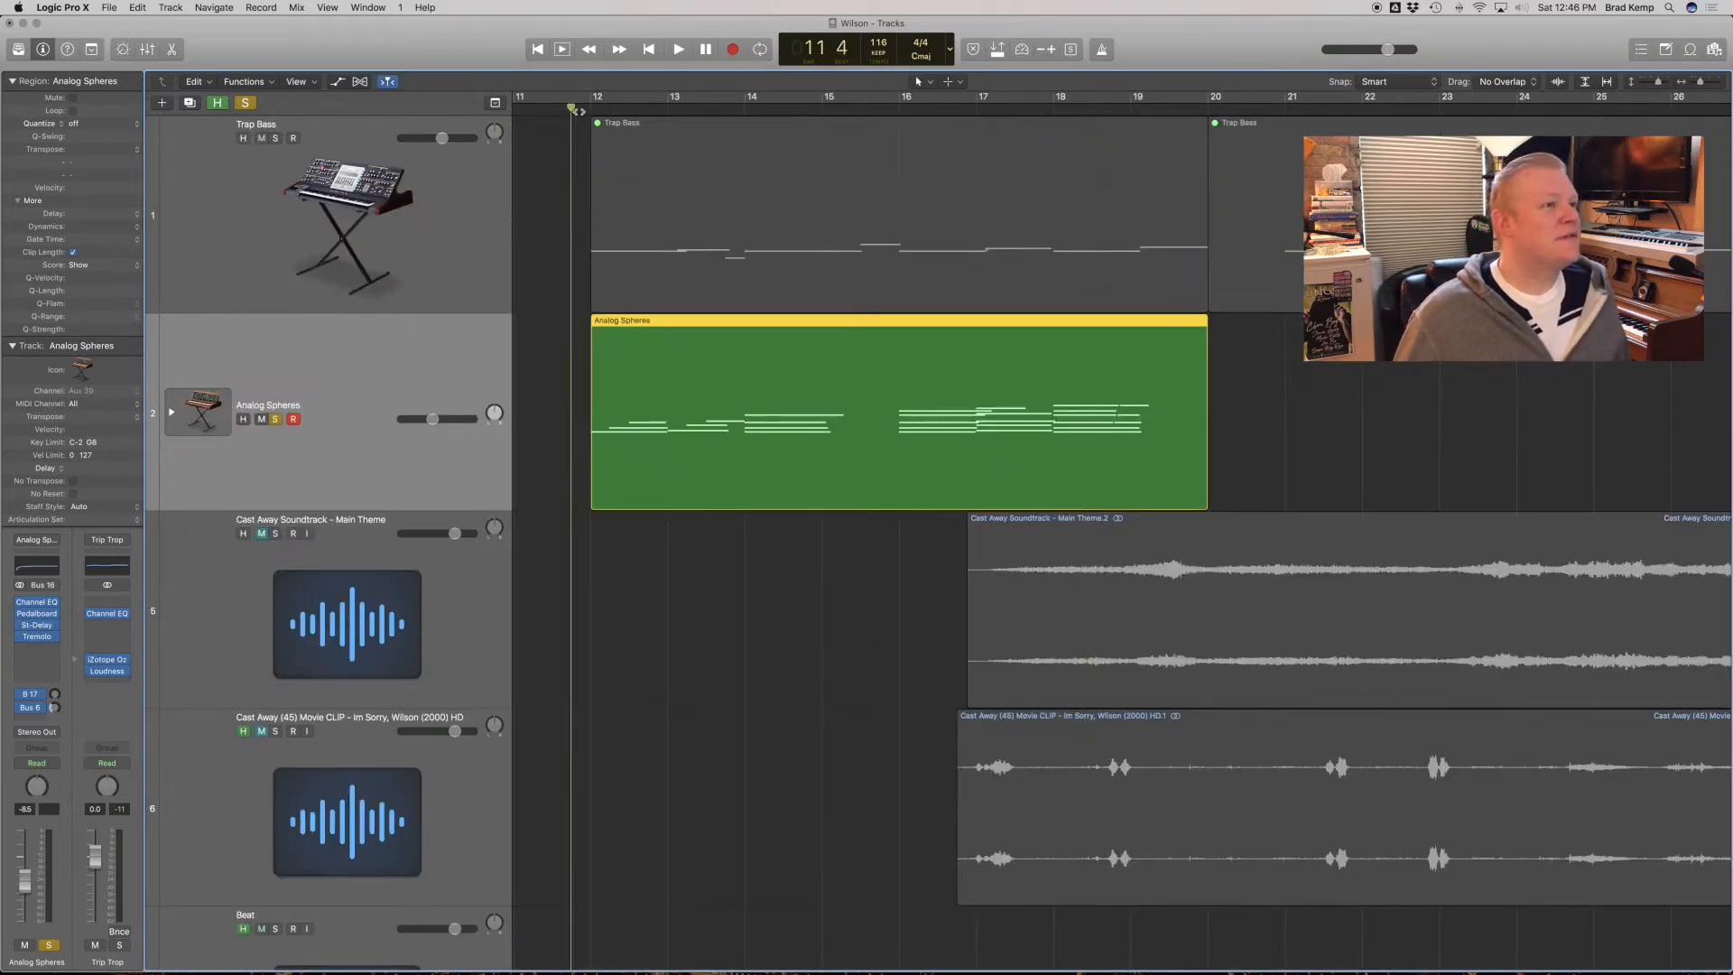
key("space")
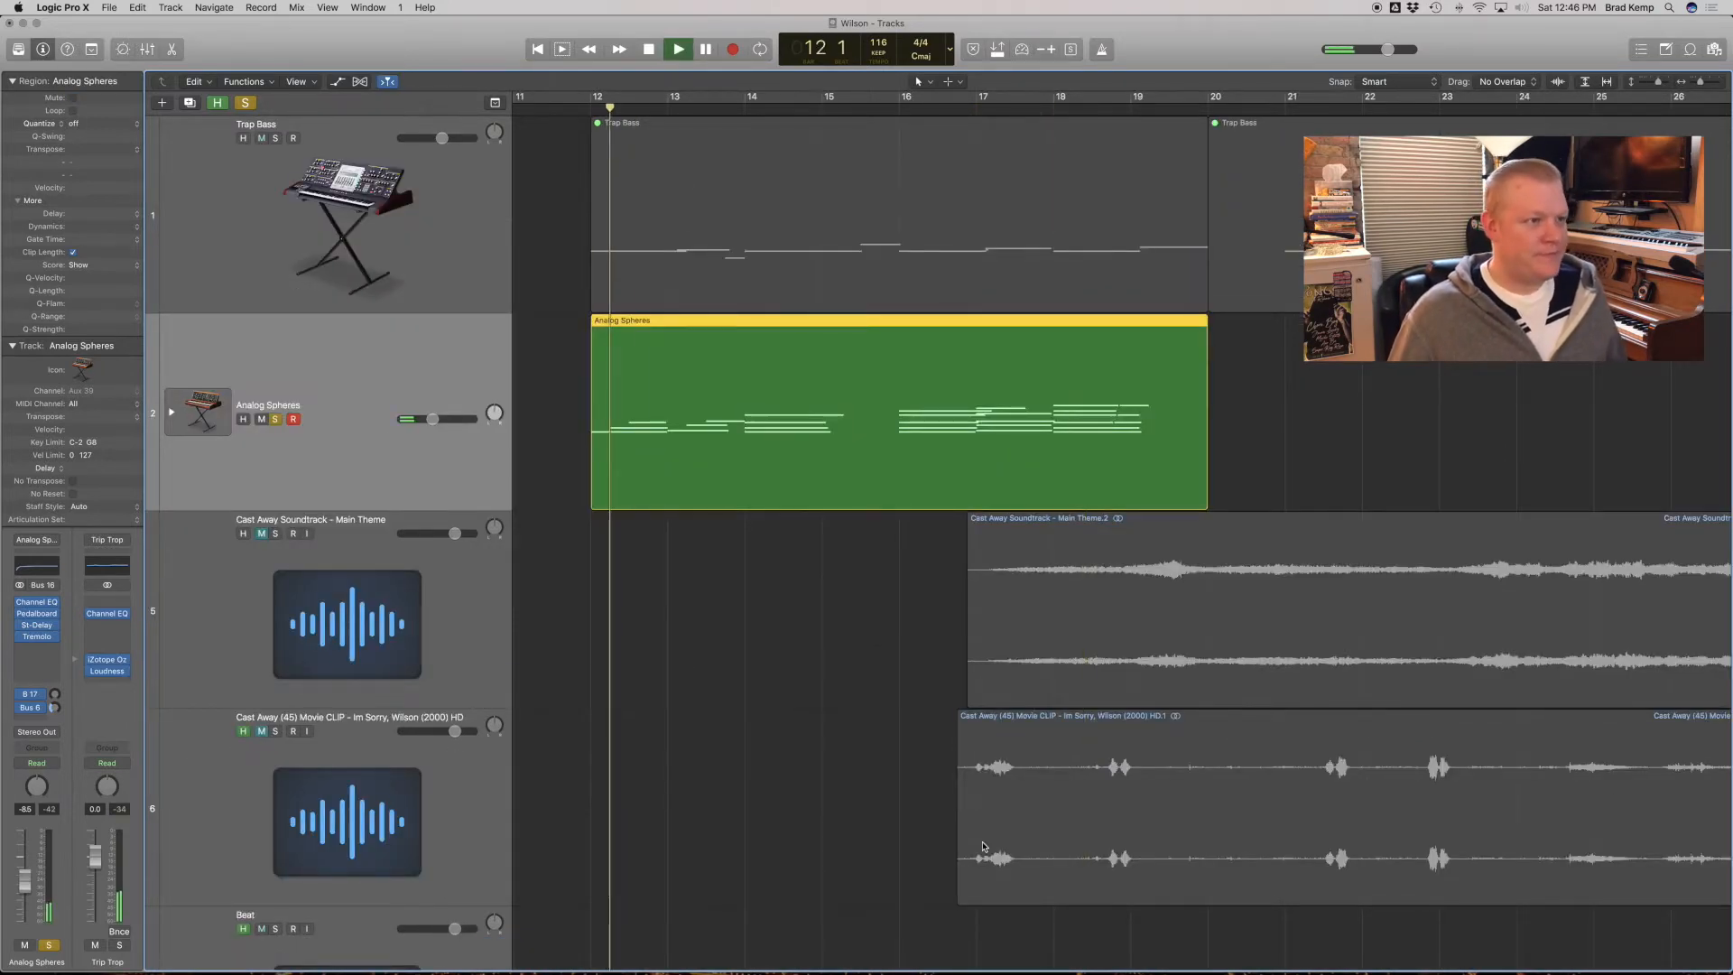
key("p")
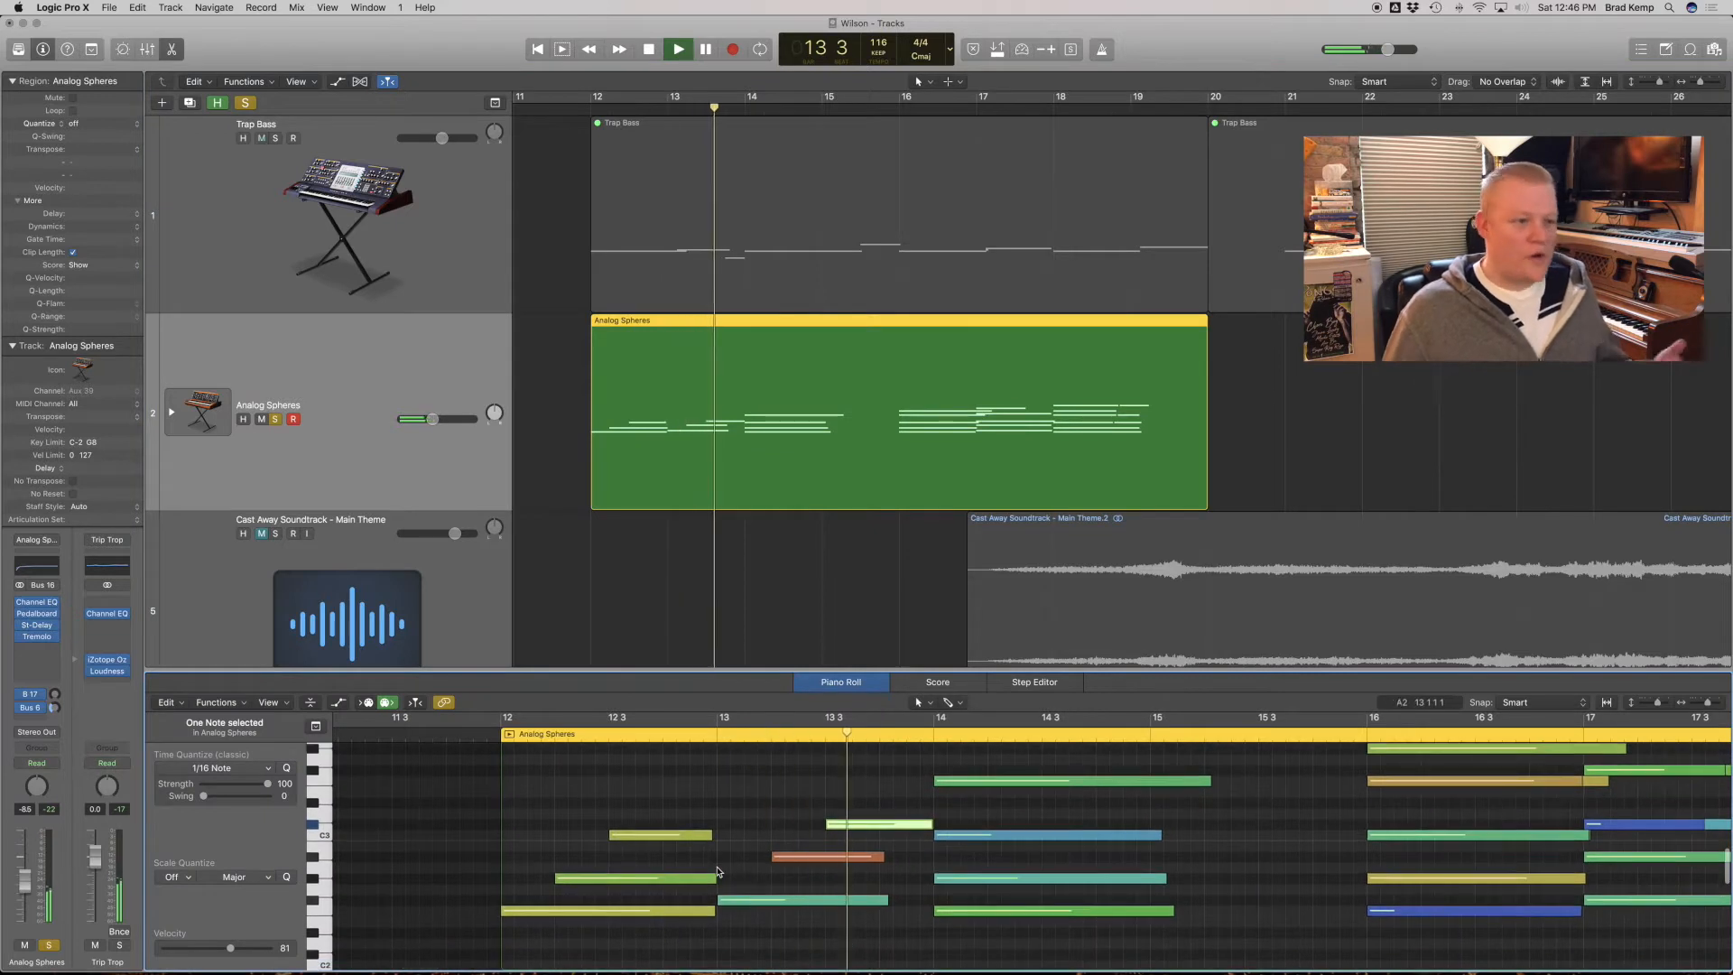
Compare Analog Spheres with the Tremolo bypassed and active, and check the Analog Spheres and Bass Layer subtracks inside its stack.
mouse_move(20, 640)
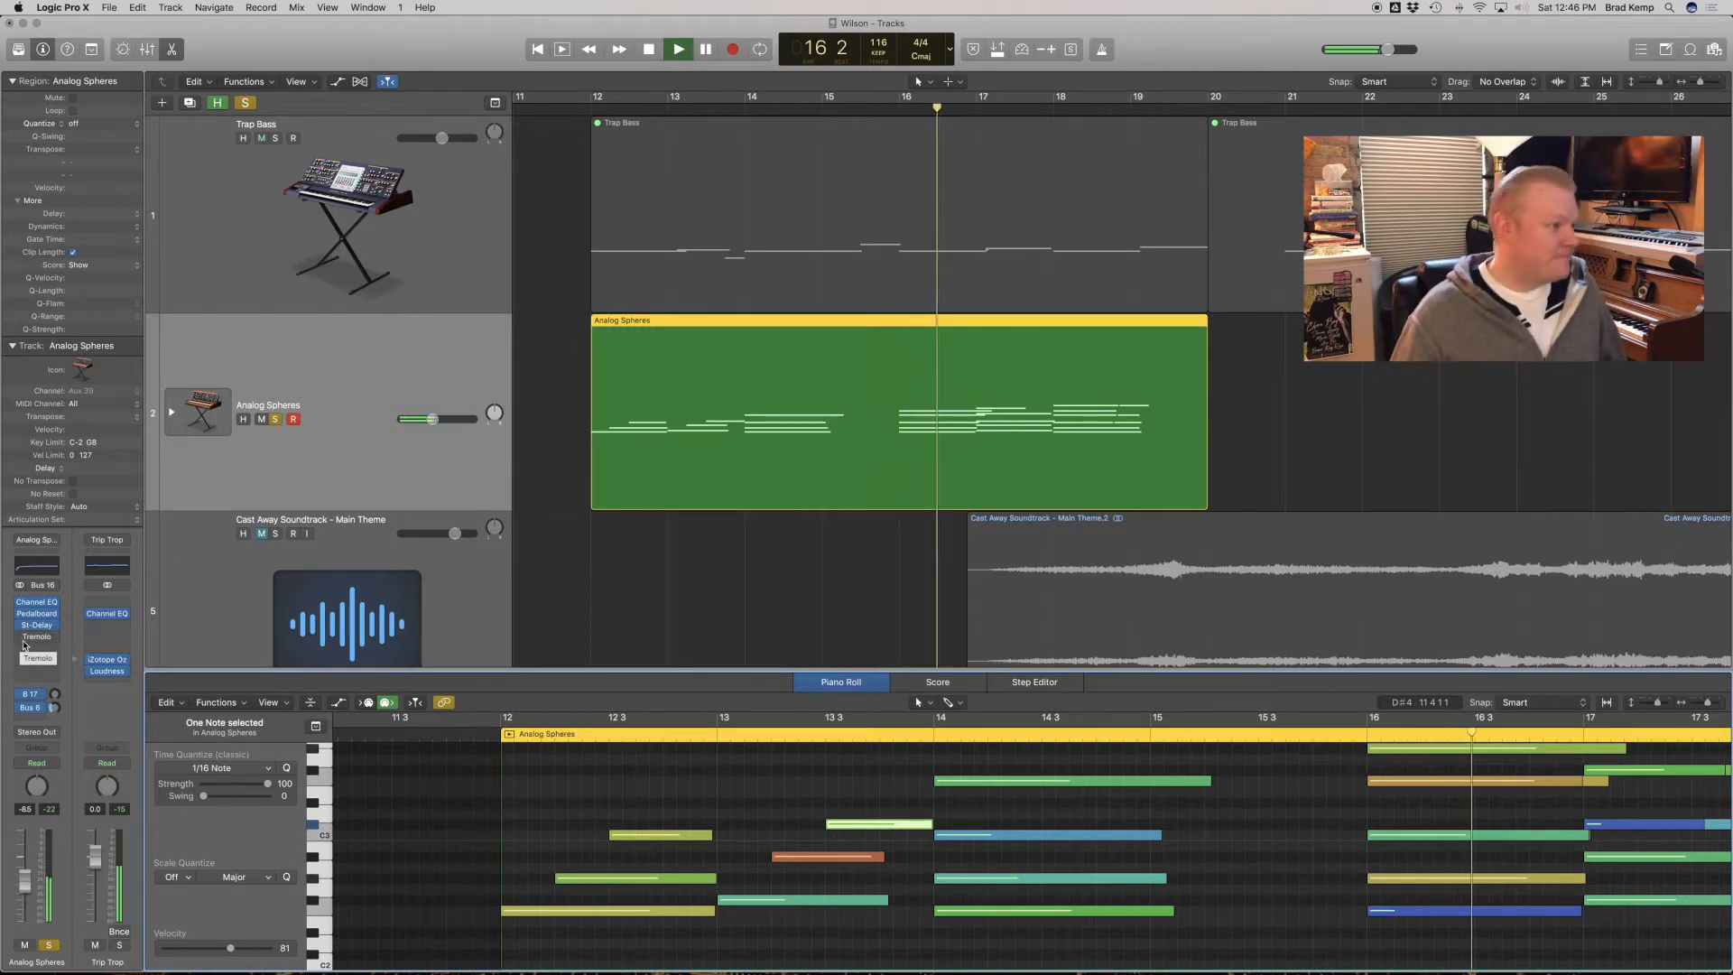
left_click(172, 412)
scroll(837, 305, "down", 1)
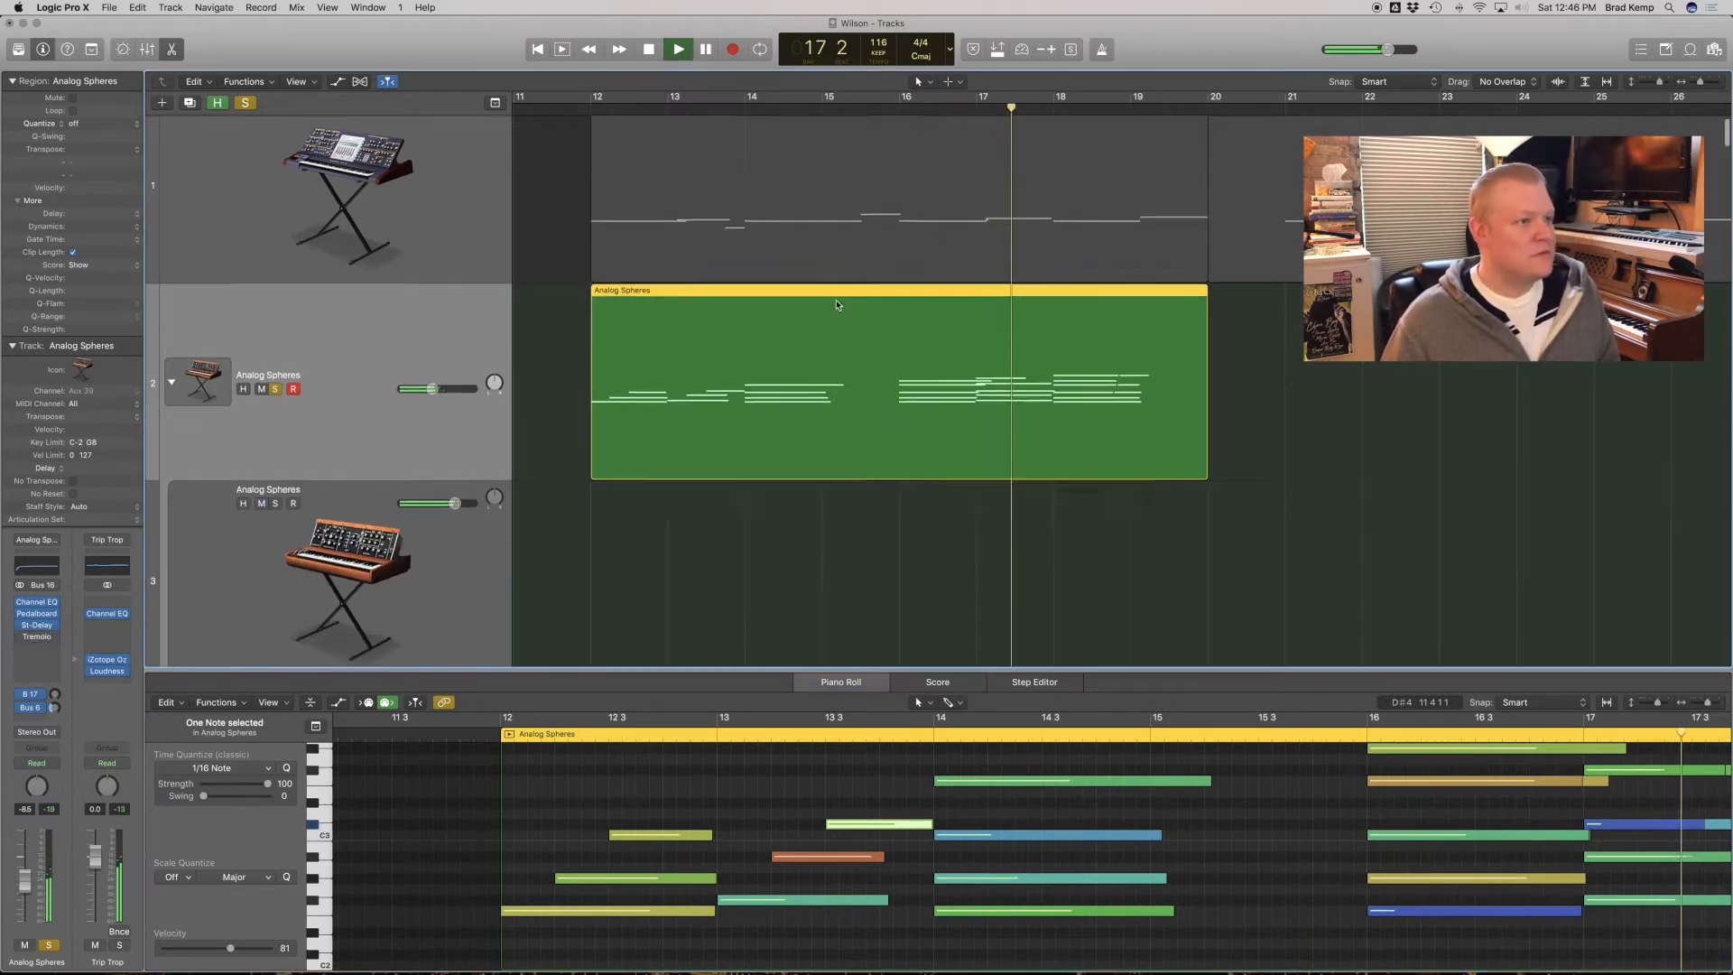
scroll(837, 305, "down", 3)
left_click(358, 257)
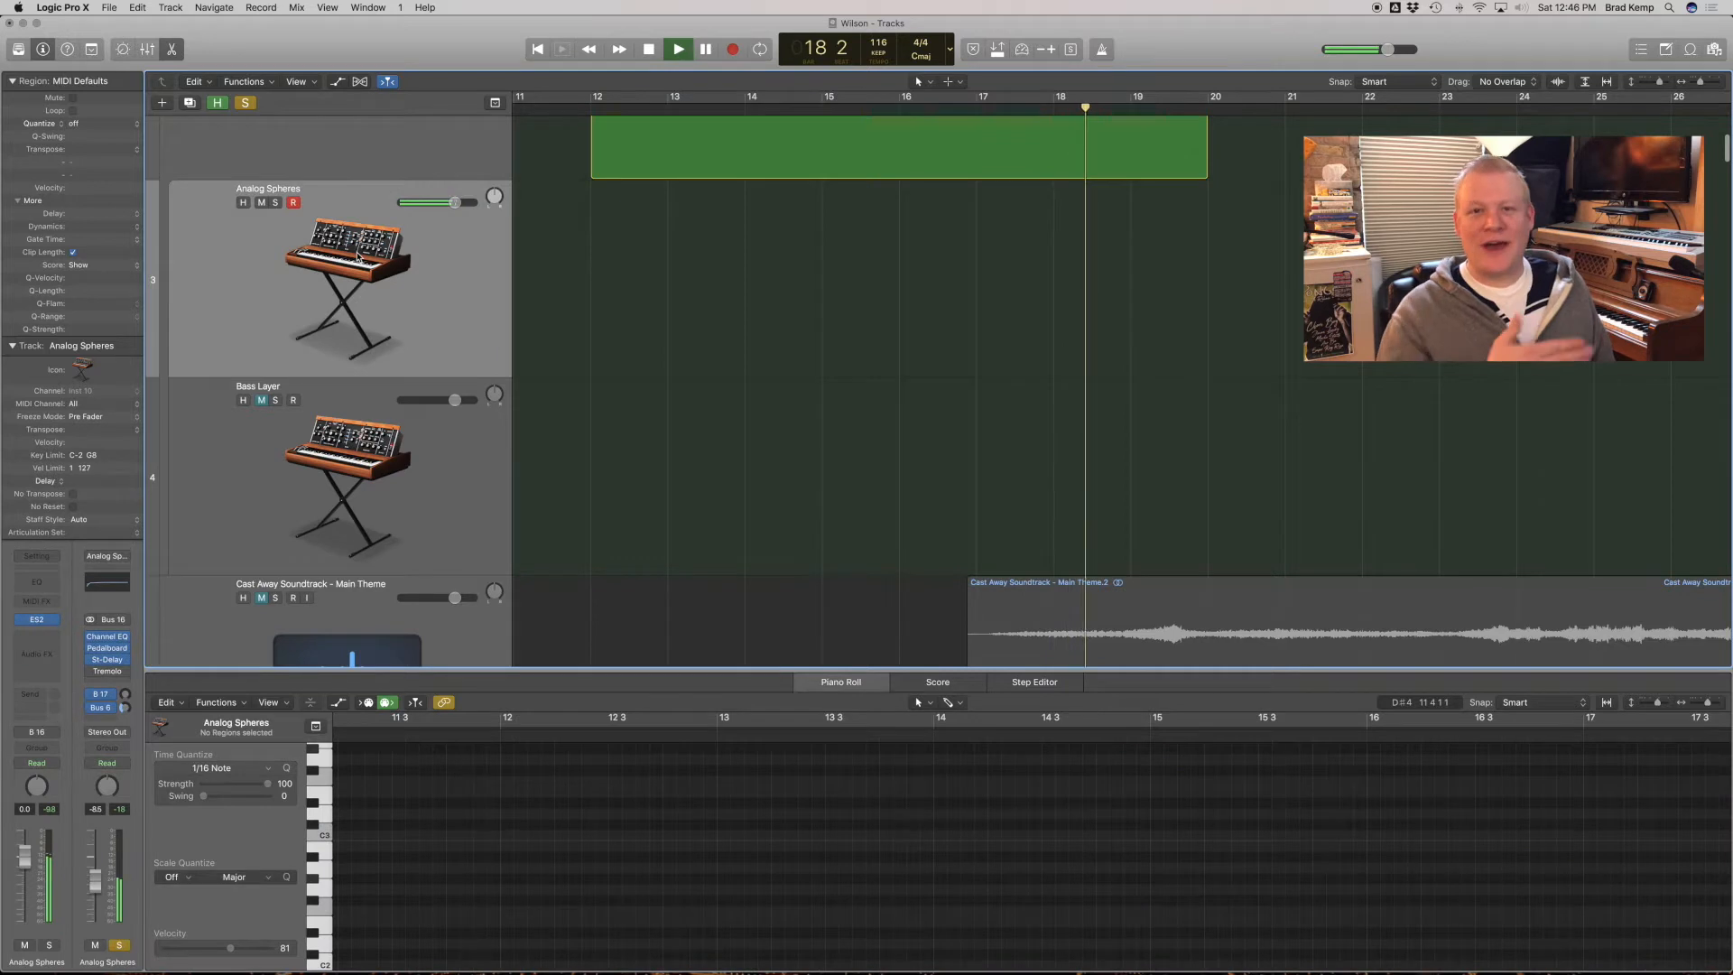
scroll(359, 257, "up", 4)
left_click(172, 412)
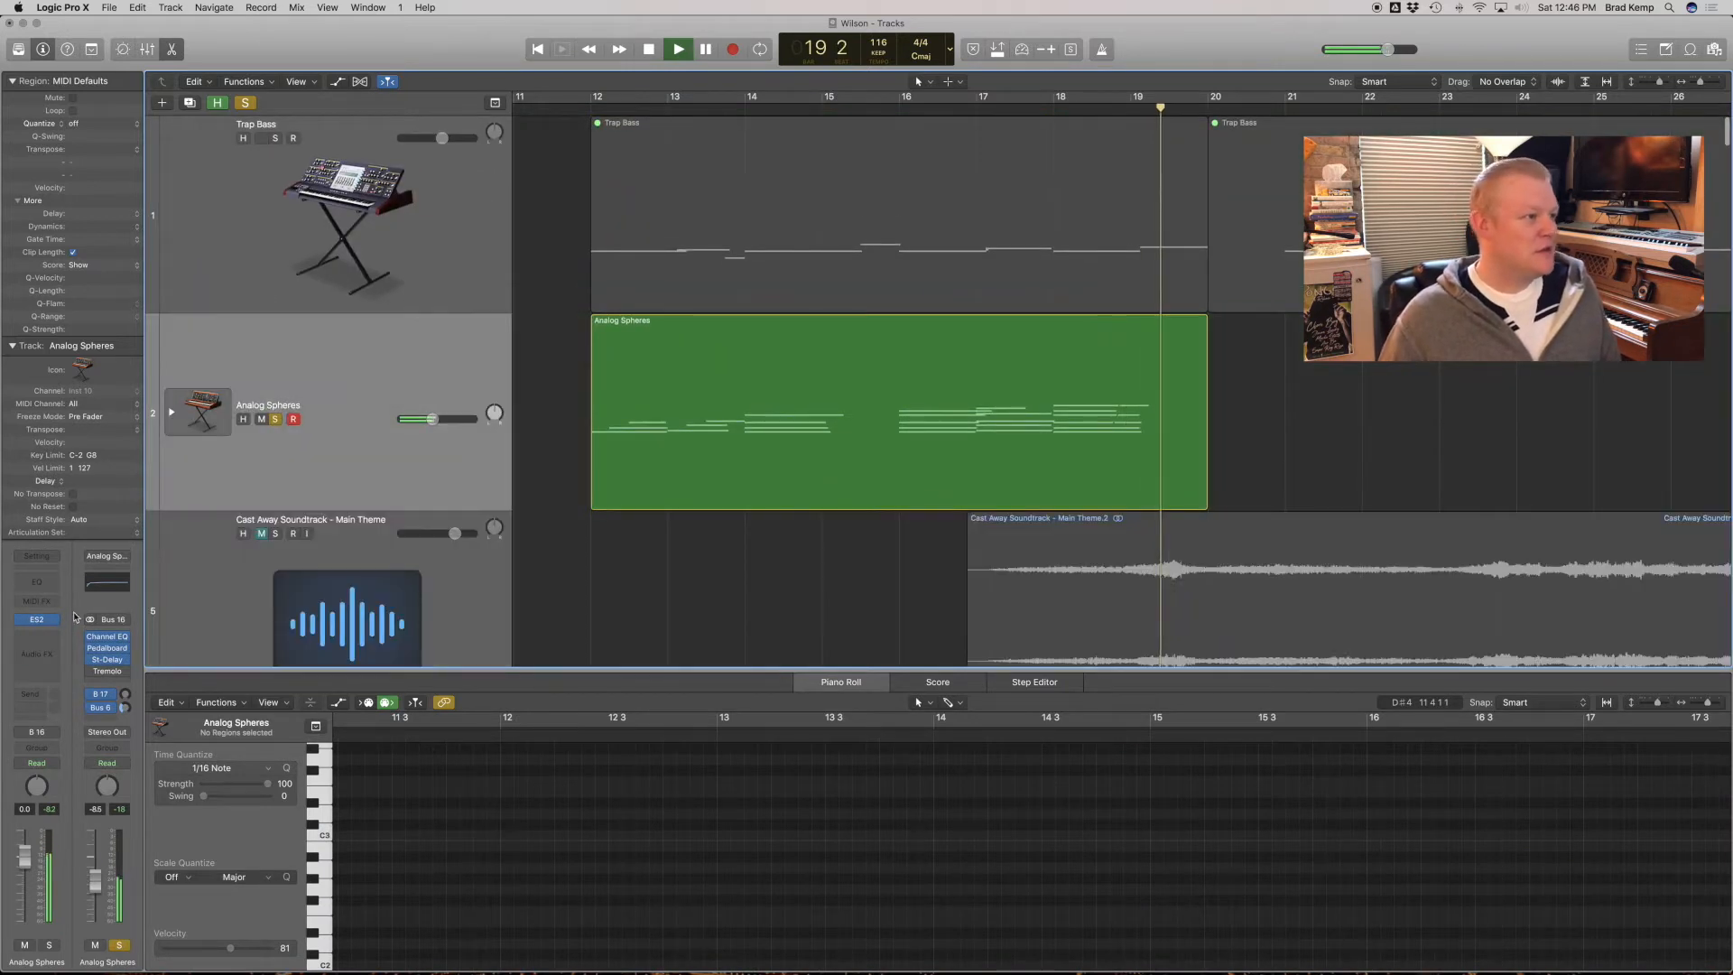
left_click(587, 105)
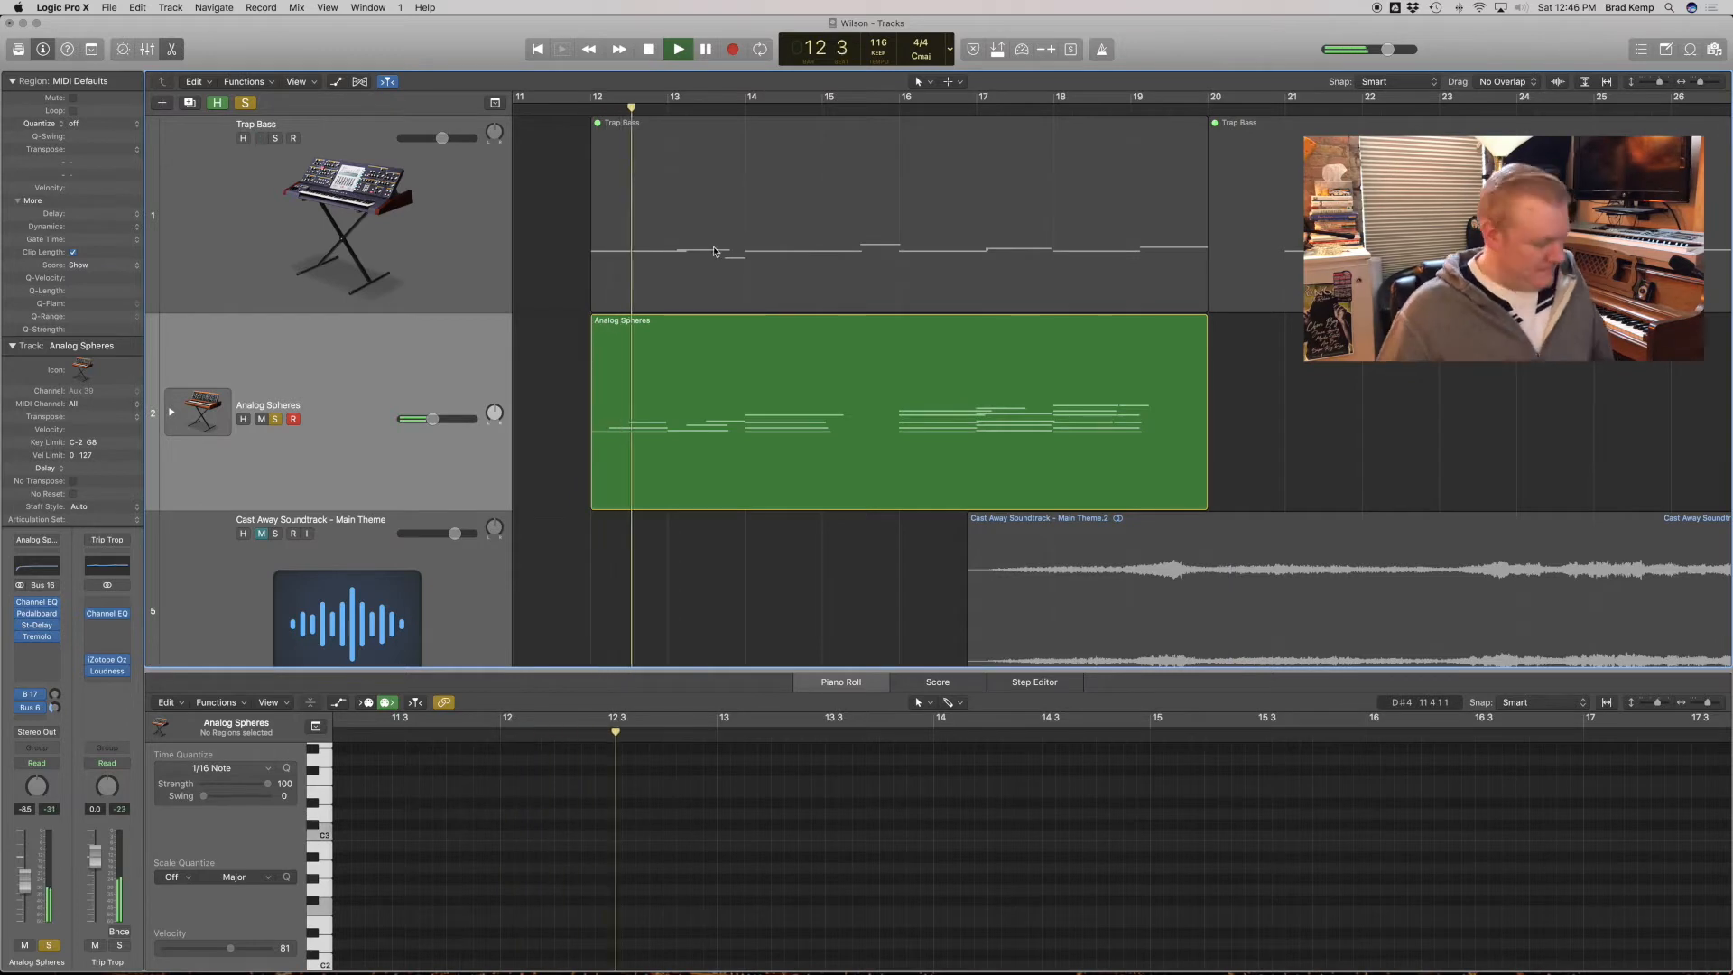
Take the Analog Spheres track out of solo and listen to the full mix until about bar 15.
key("z")
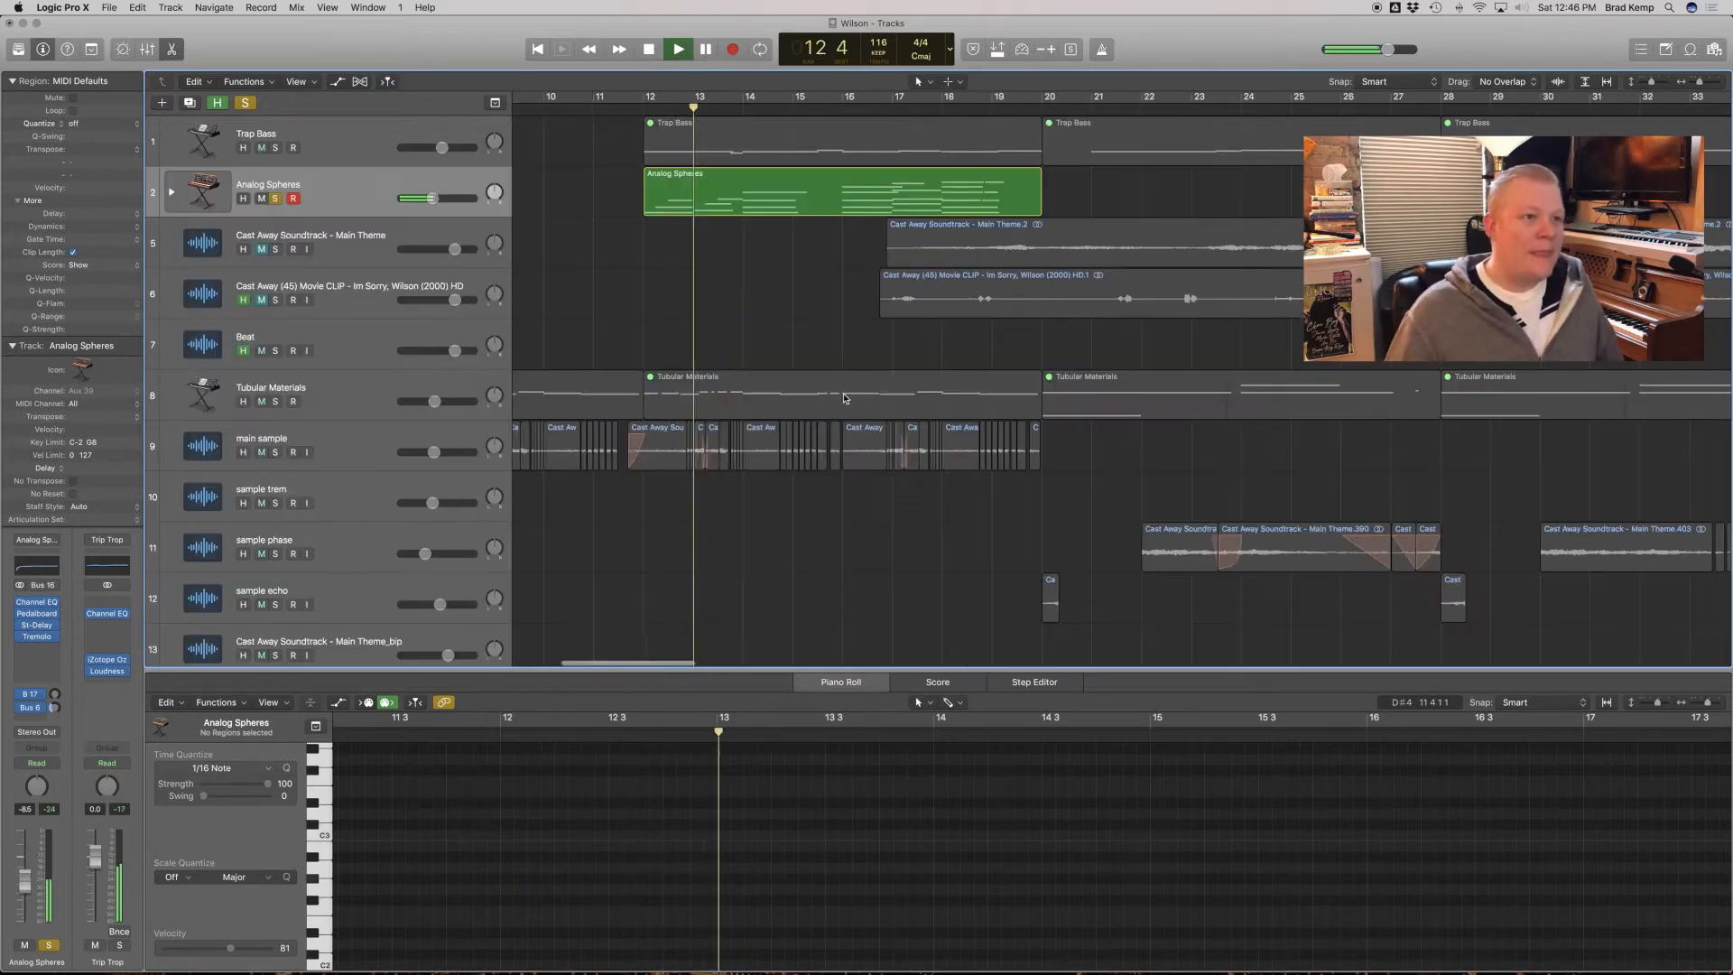
left_click(280, 200)
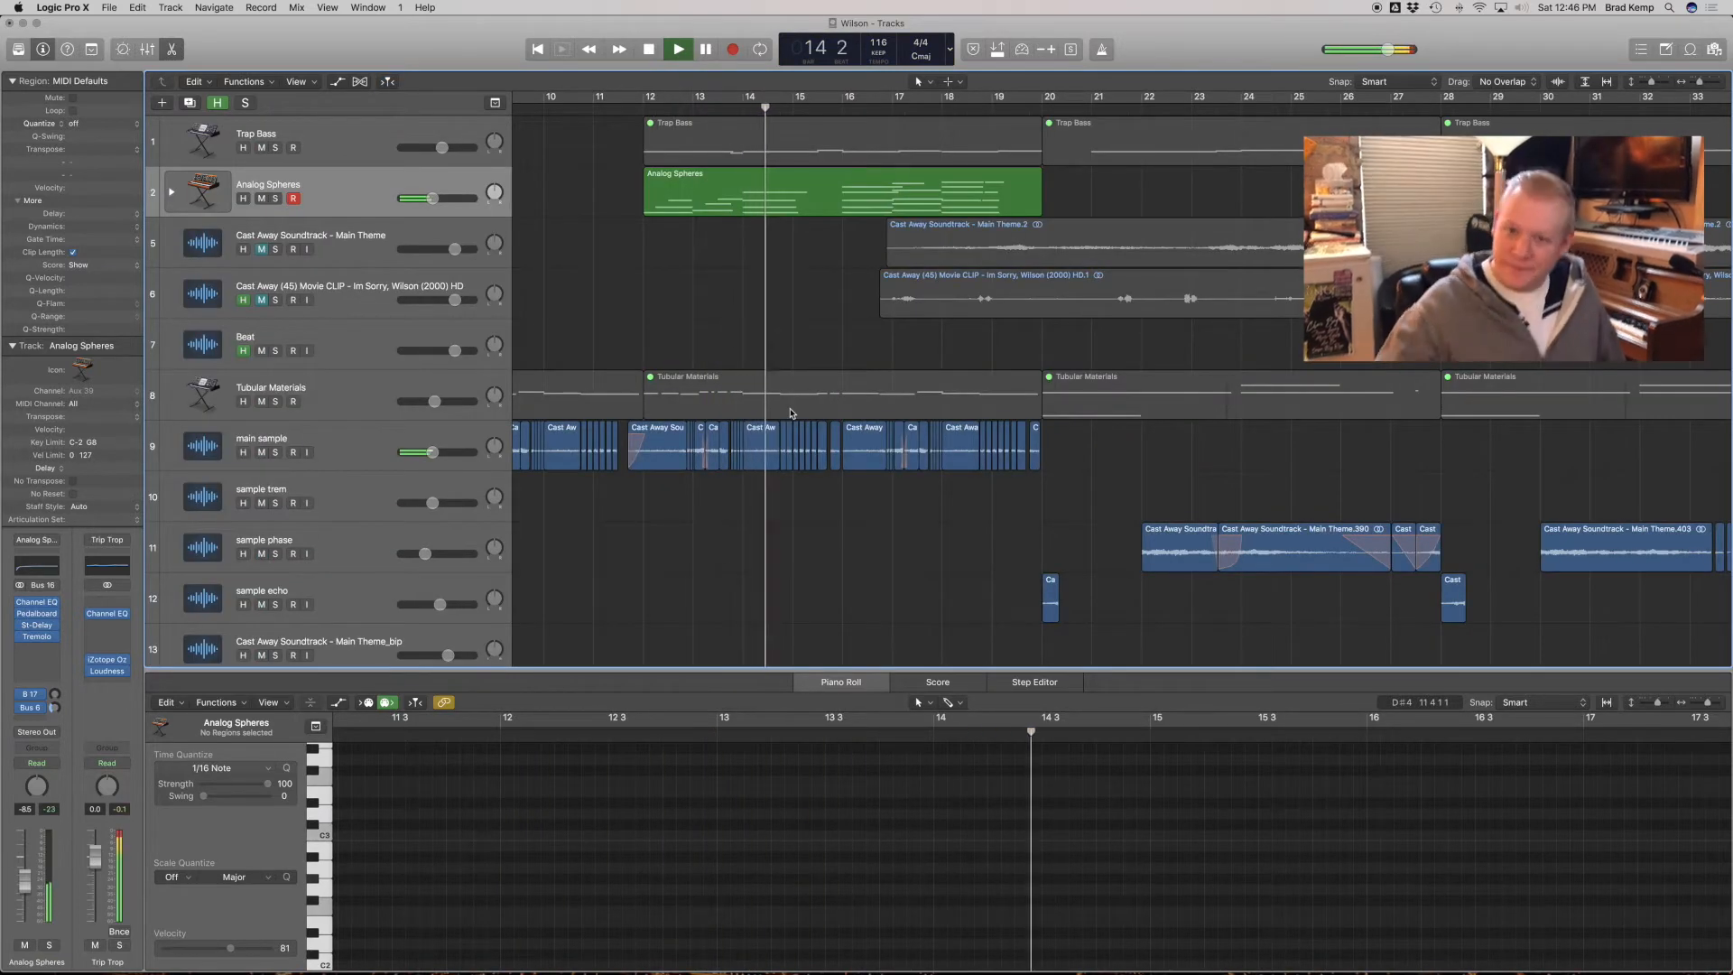
scroll(902, 477, "down", 5)
key("space")
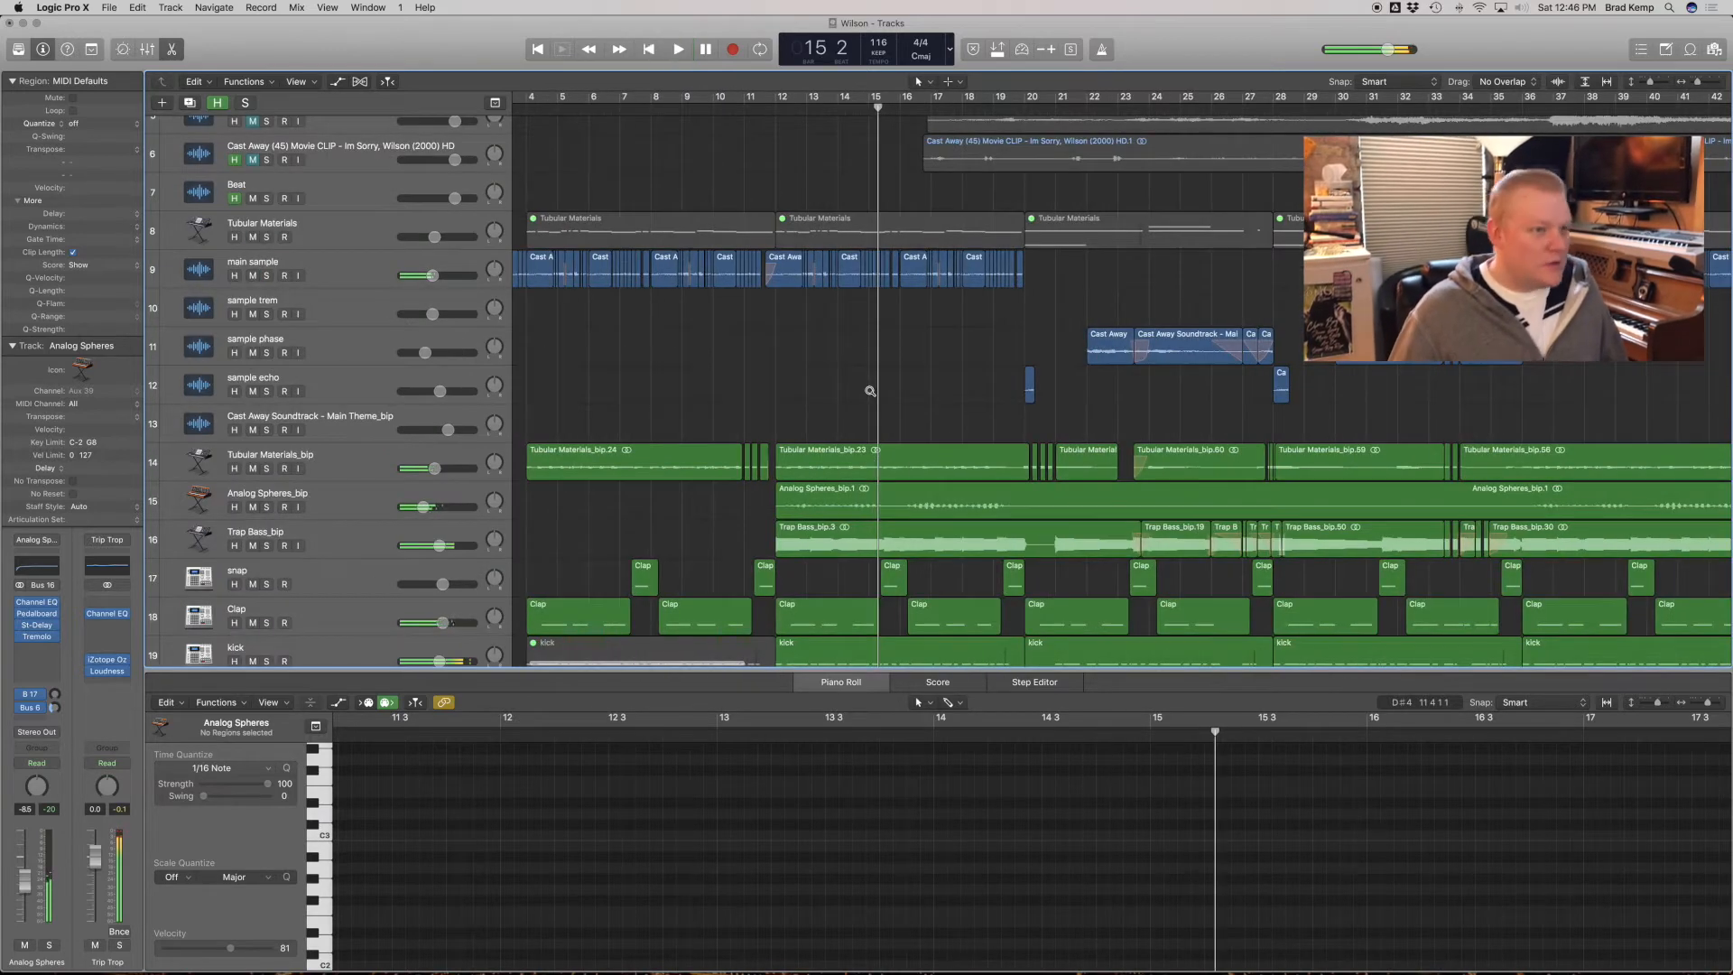
Solo the rhythm section from Trap Bass_bip through Crash - Trap Door and play it from bar 12.
key("z")
scroll(658, 453, "down", 5)
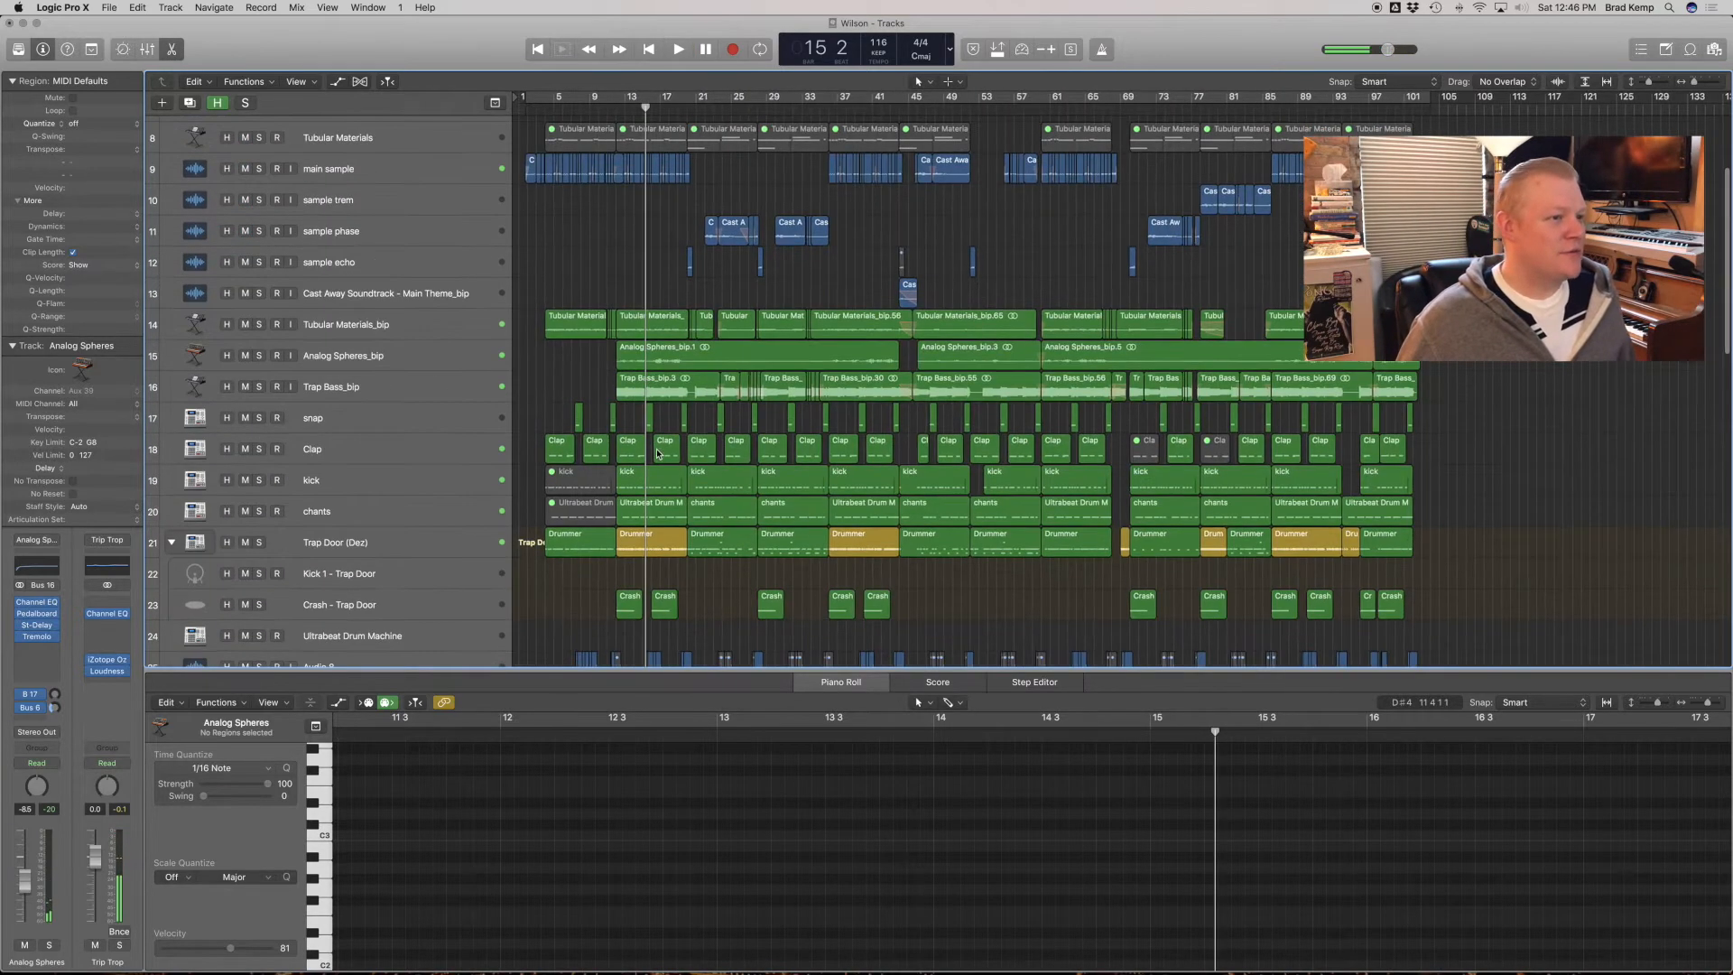
left_click_drag(586, 303, 870, 747)
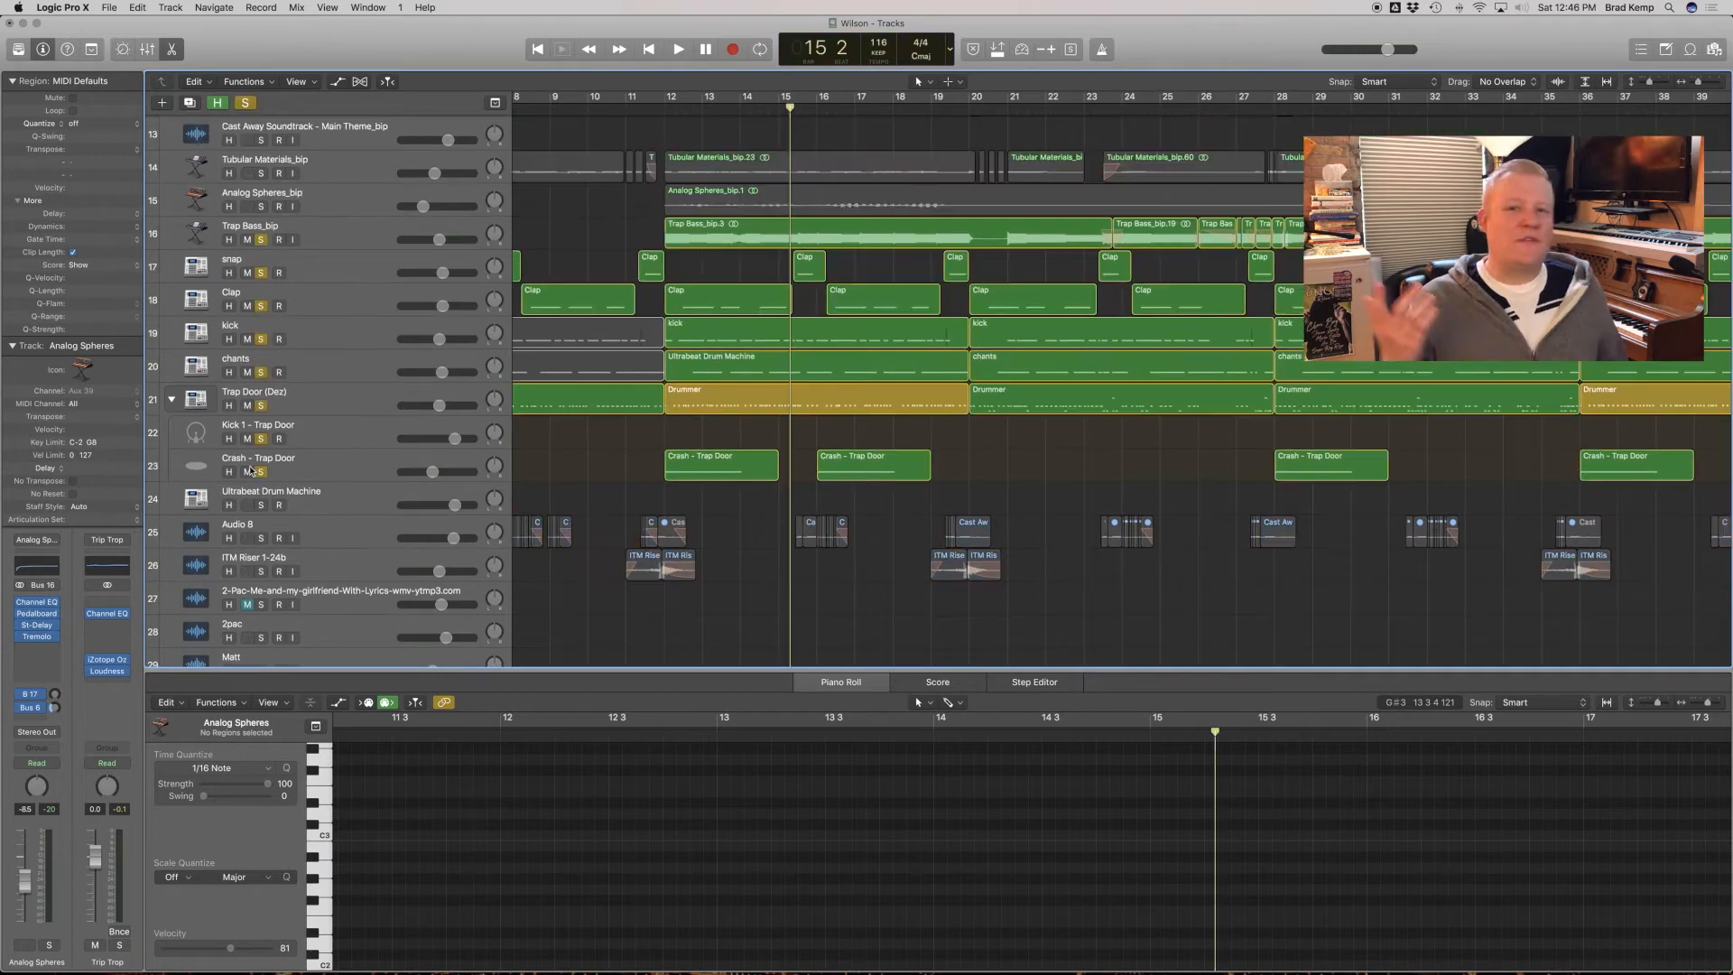
key("space")
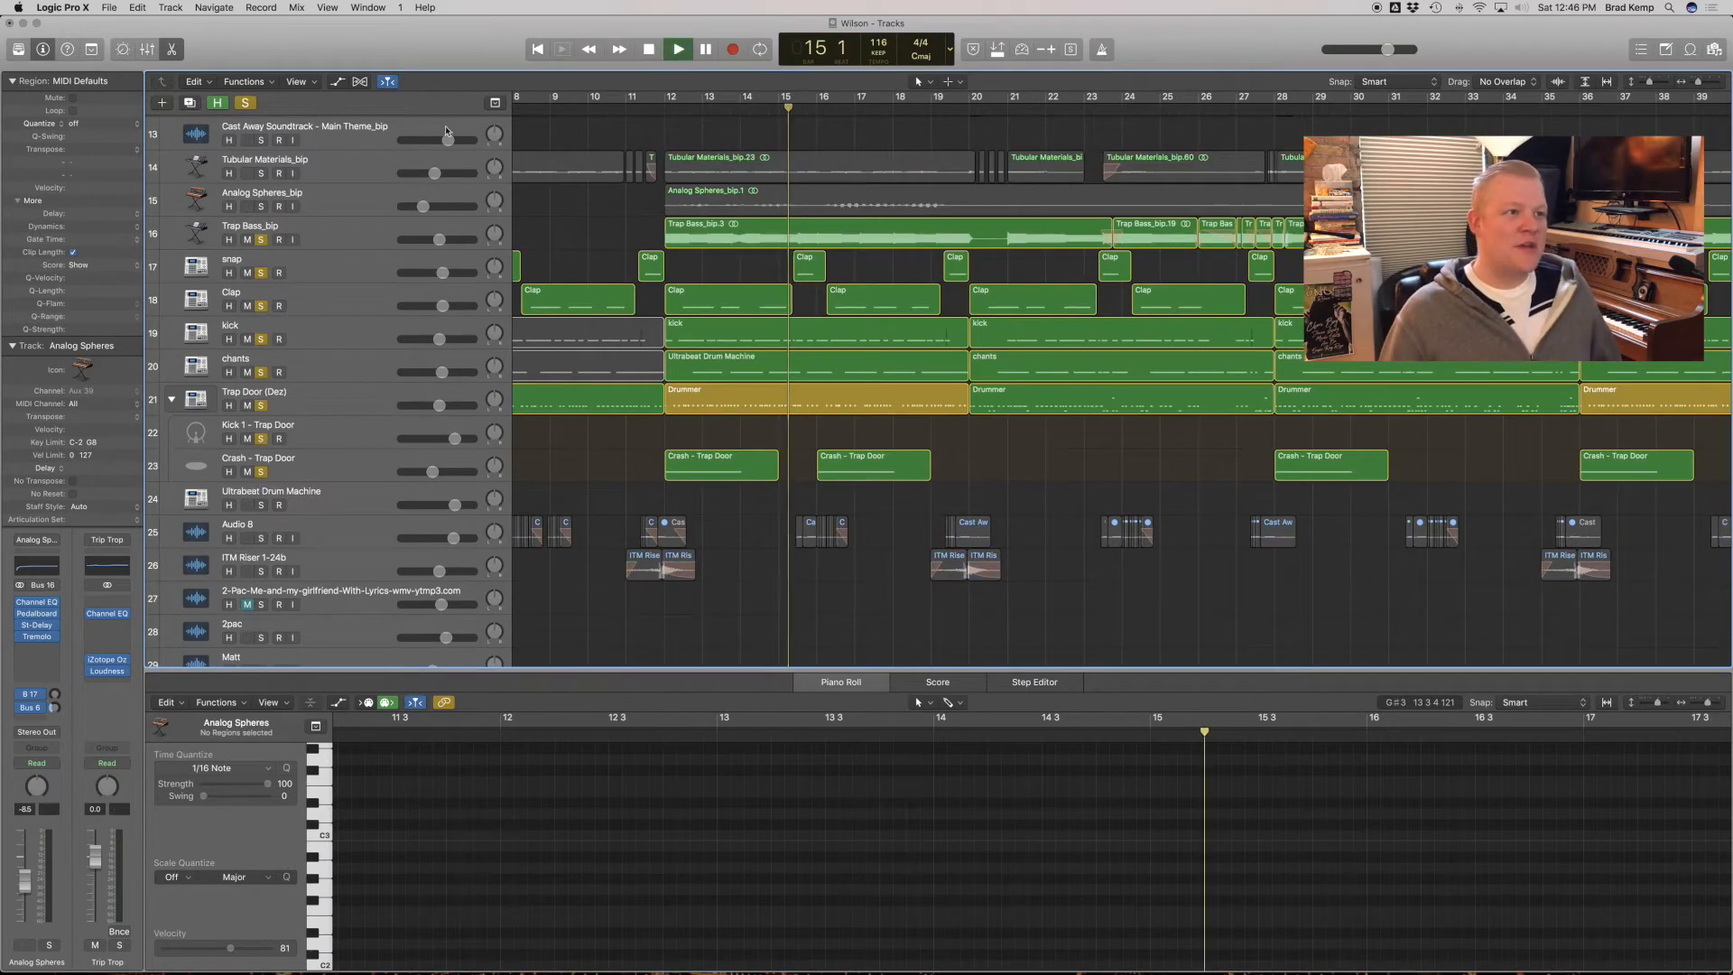
left_click(658, 108)
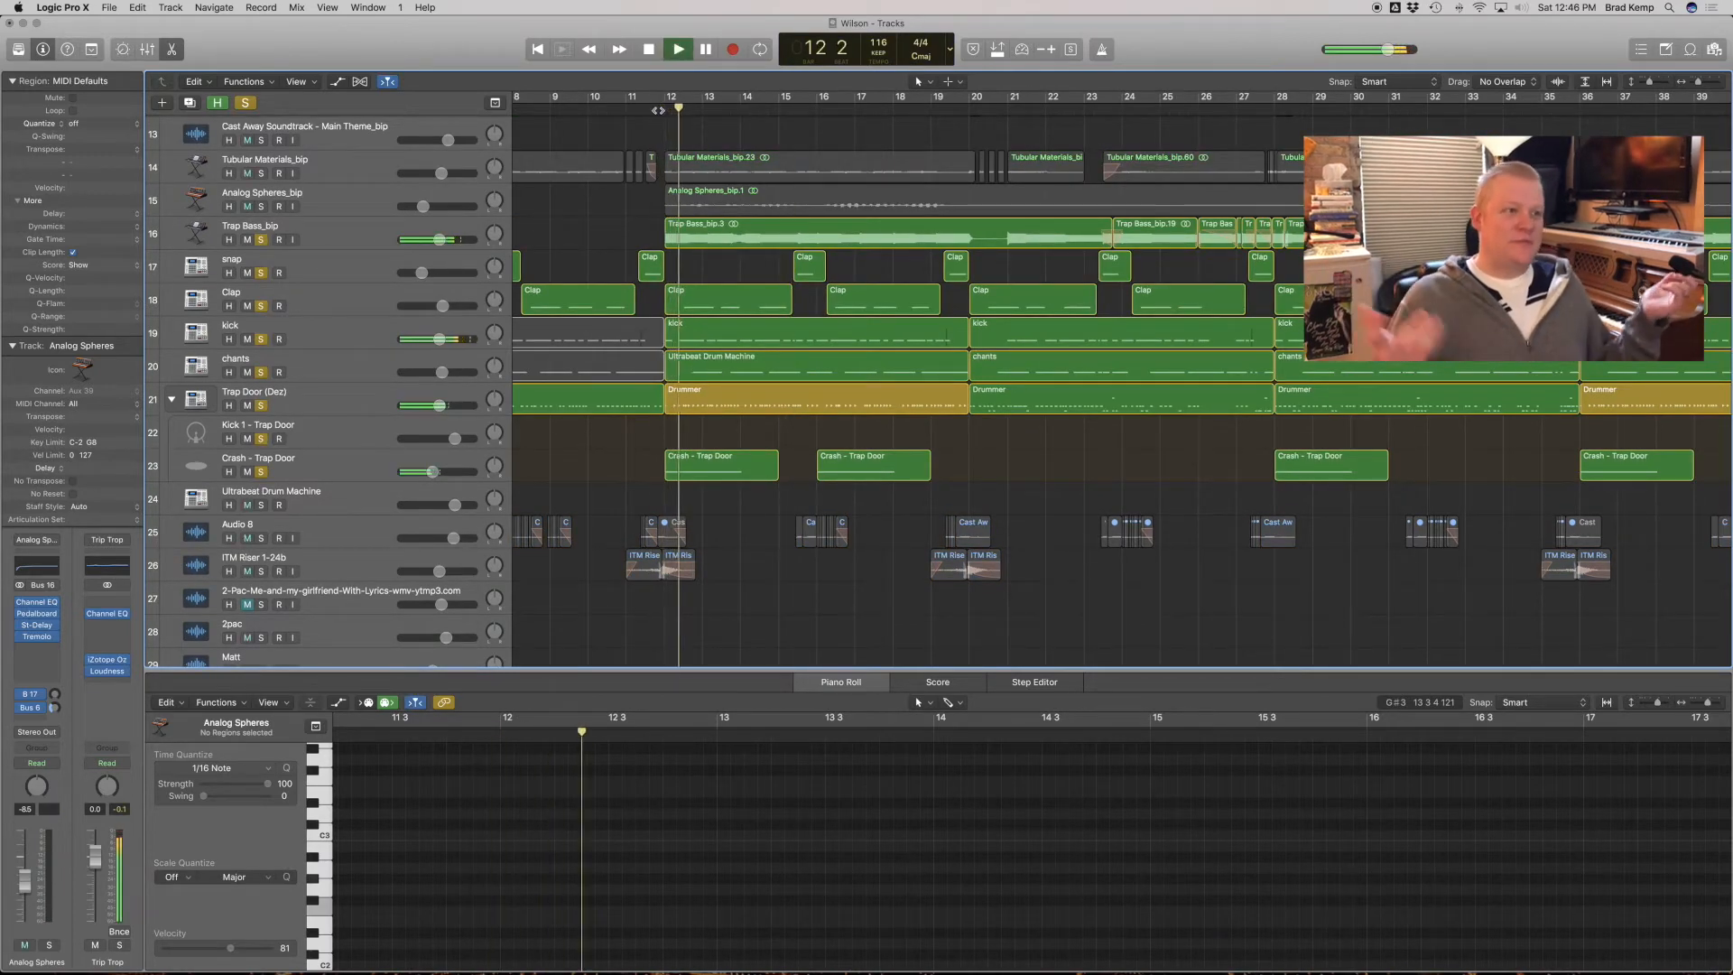
Take the chants track out of solo, select it, and cycle bars 12 to 20.
left_click(261, 372)
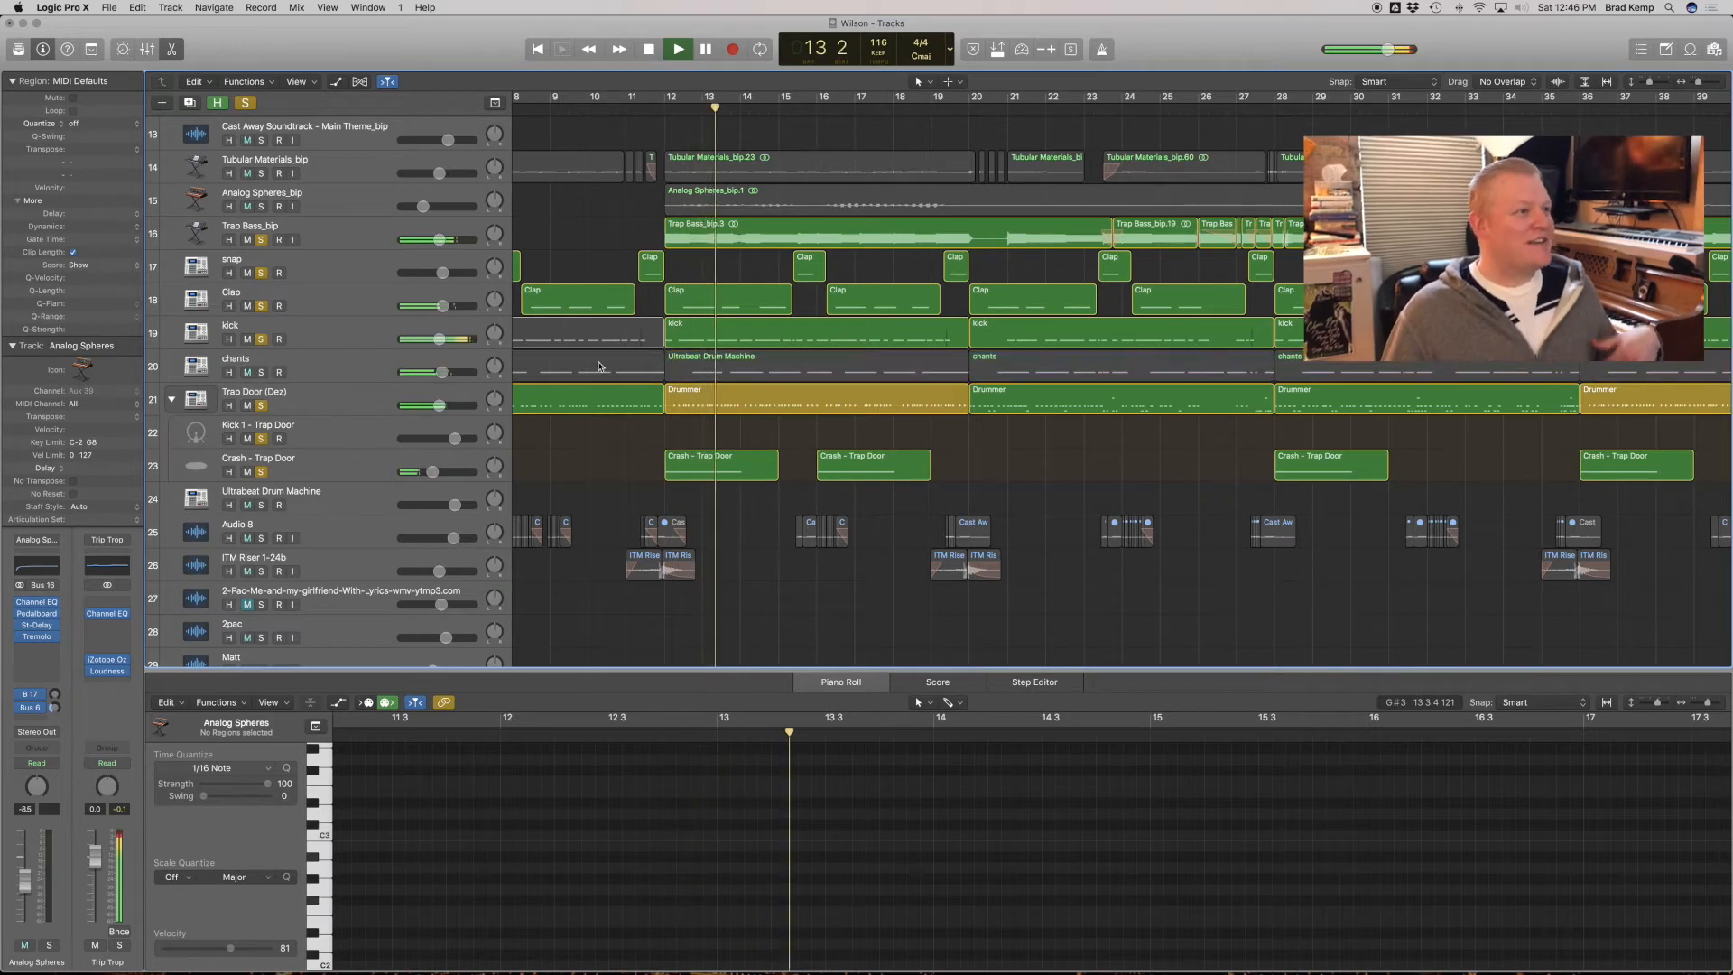
left_click(325, 363)
left_click_drag(619, 248, 1117, 518)
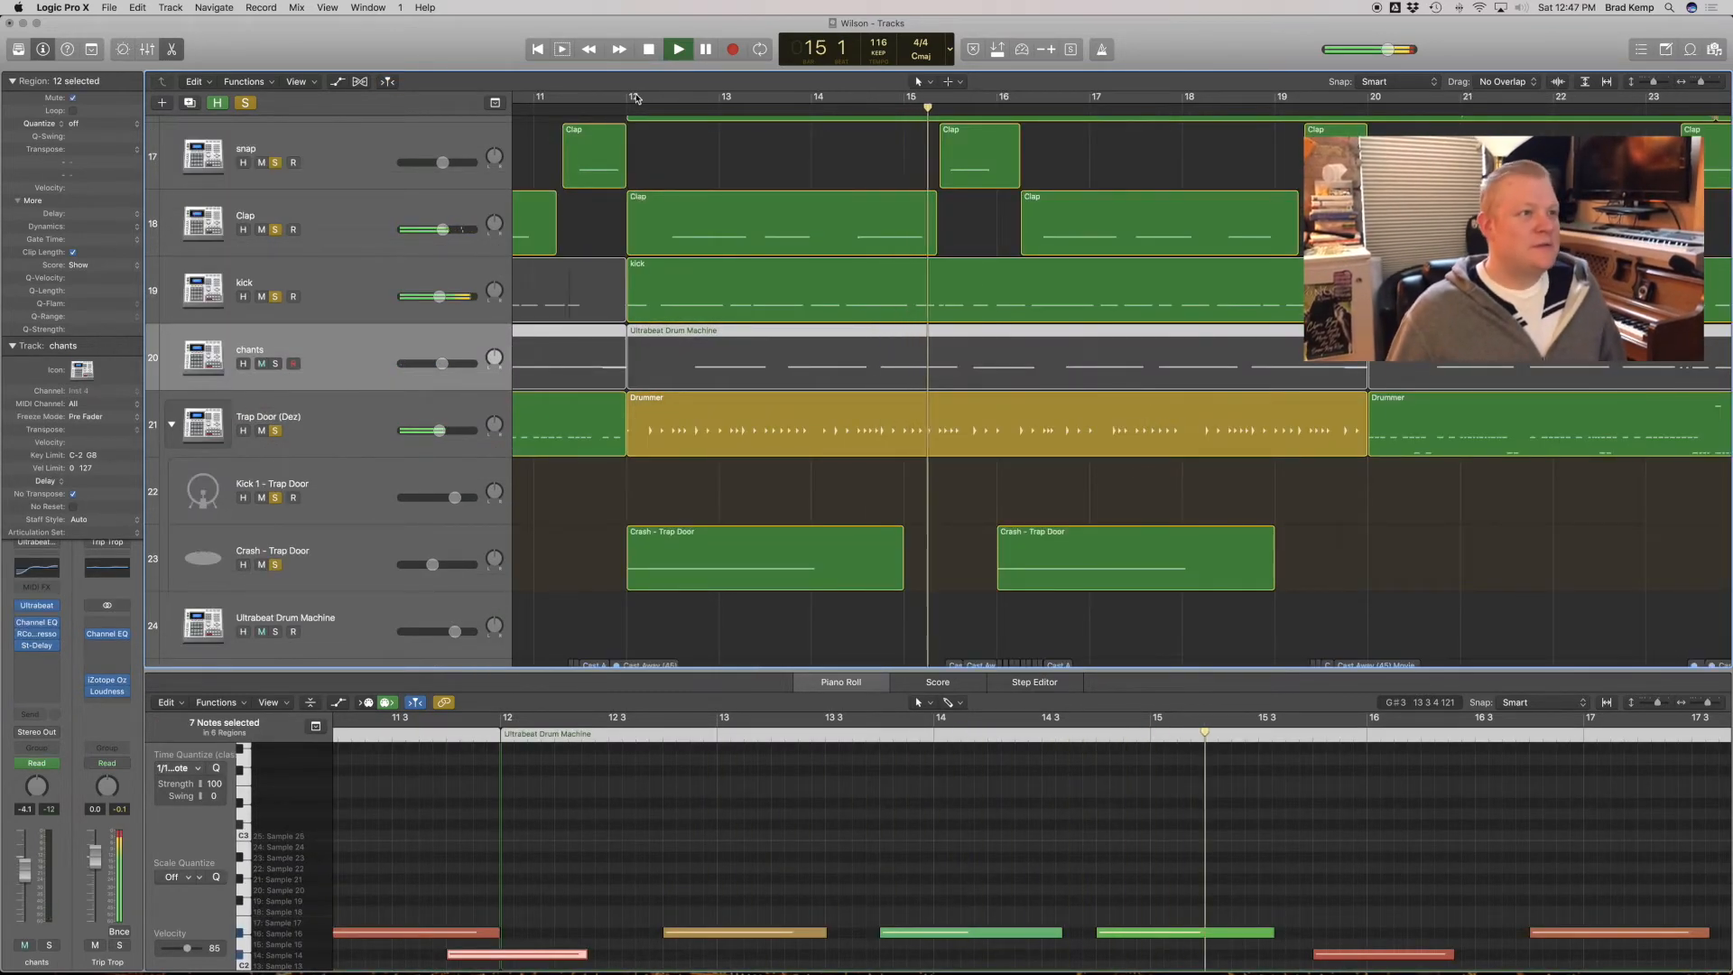
left_click_drag(628, 97, 1367, 98)
key("space")
Select the Trap Bass_bip track and examine its bounced audio waveform in the Audio Track Editor.
scroll(973, 309, "up", 8)
scroll(972, 309, "up", 5)
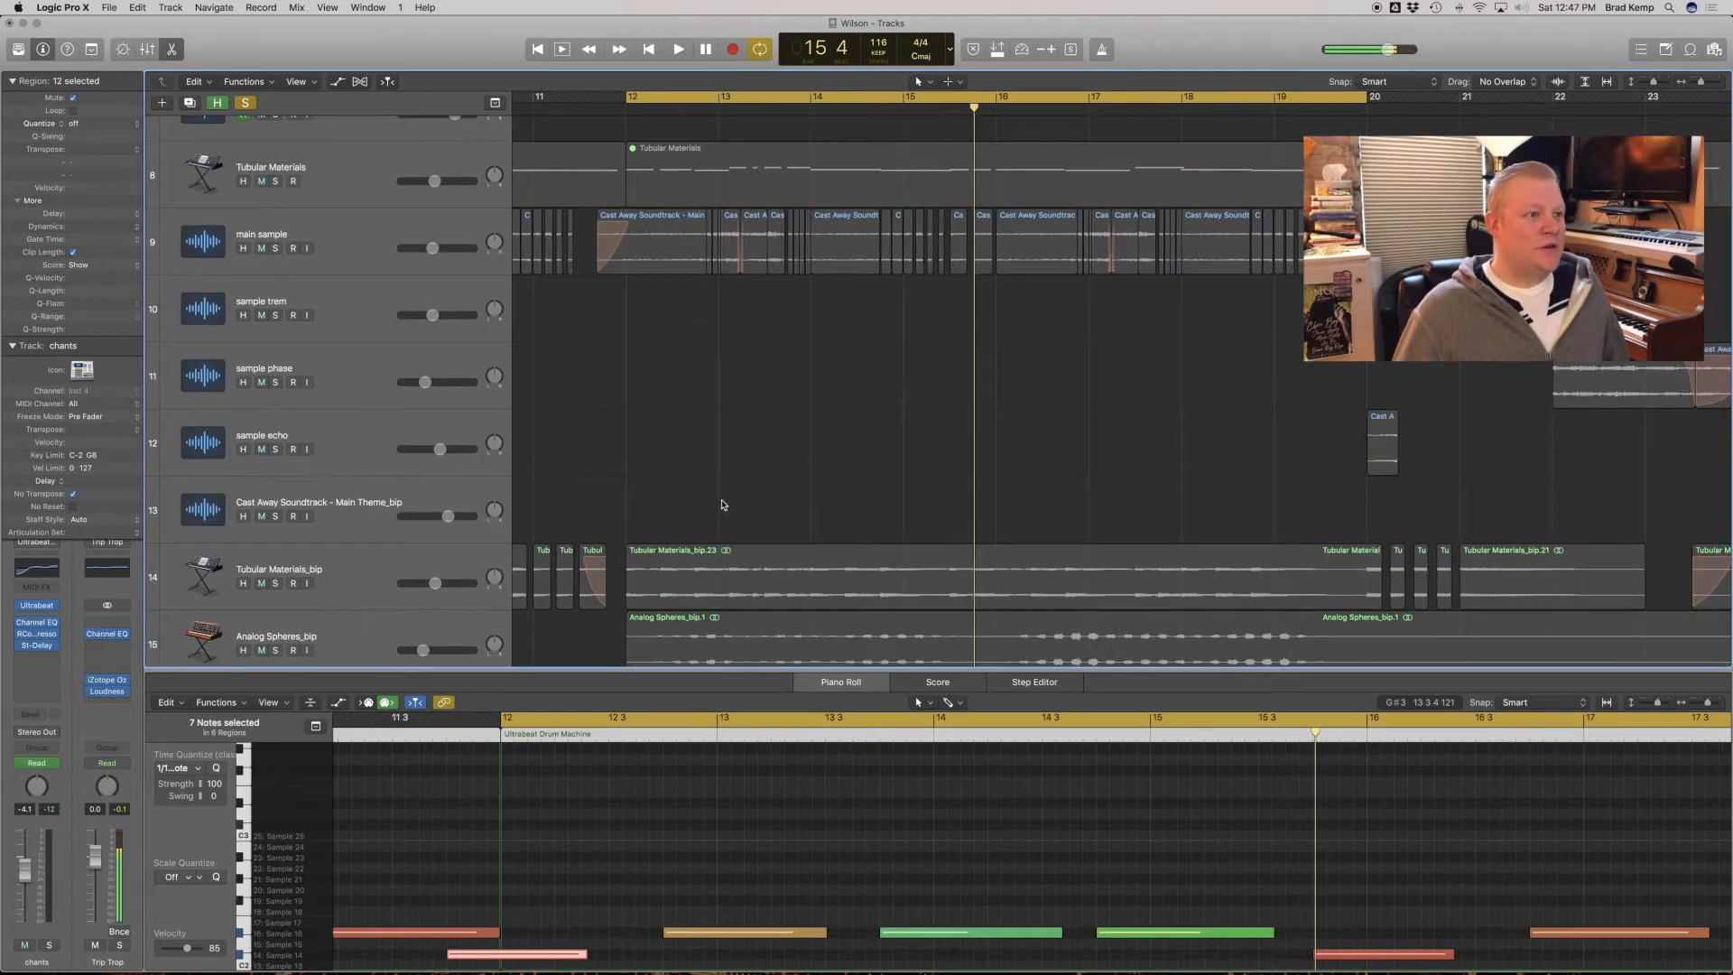
scroll(721, 452, "down", 8)
left_click(339, 319)
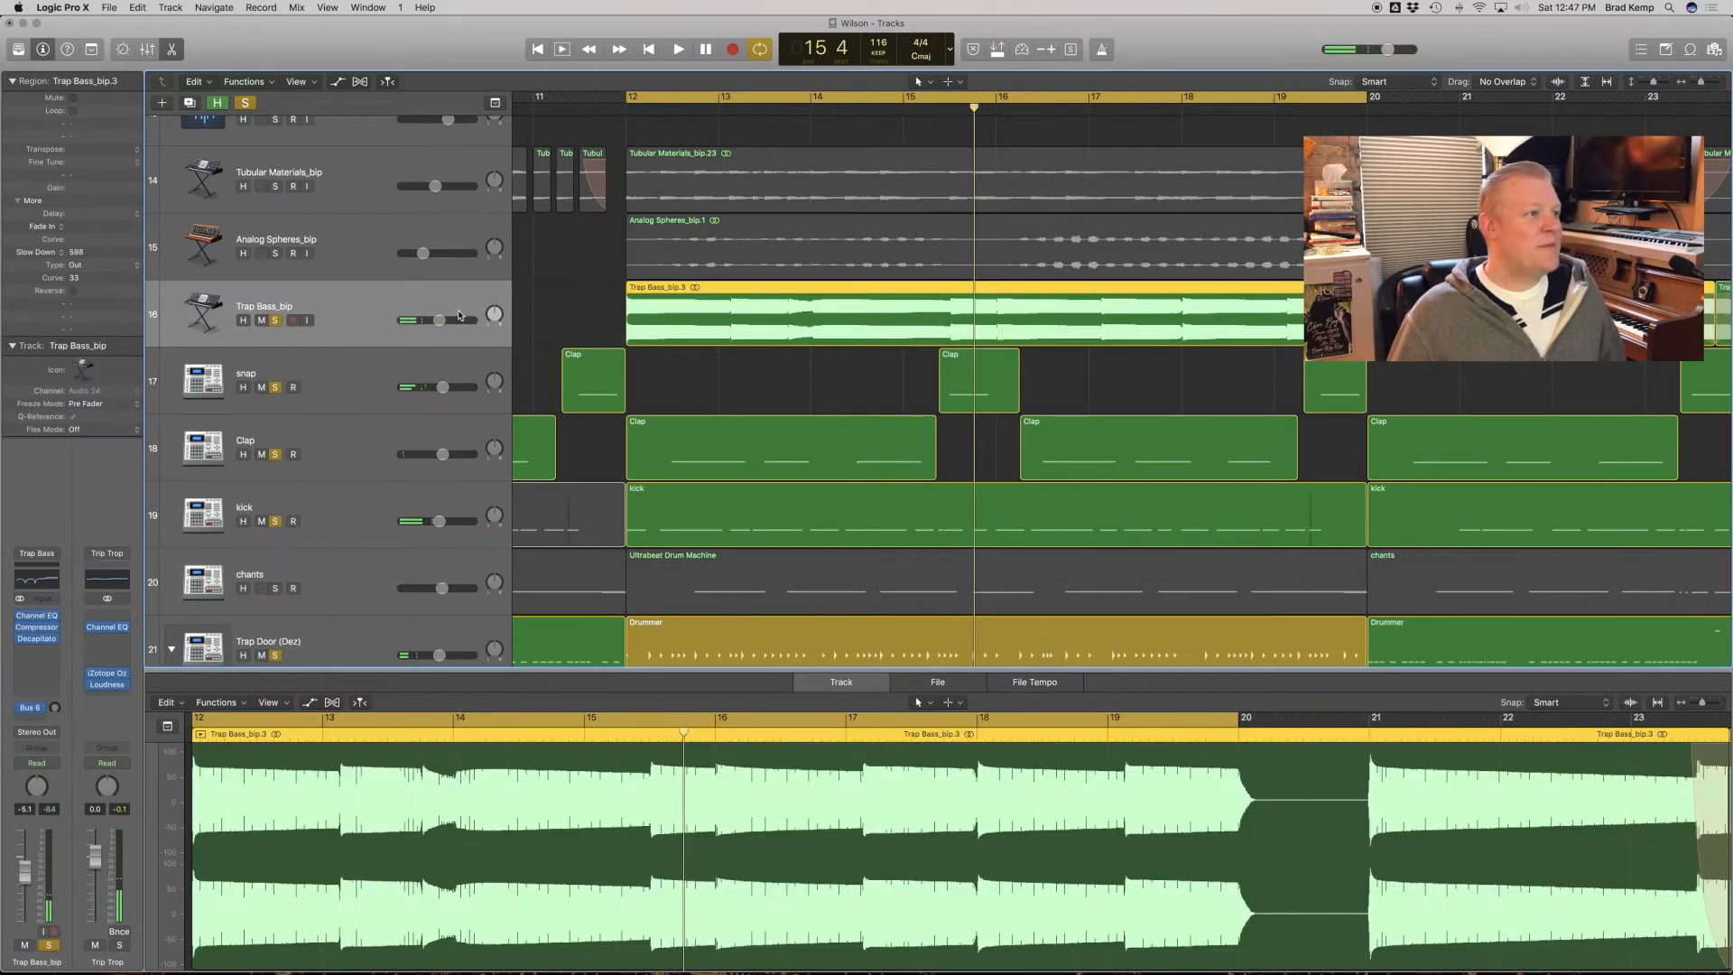
key("z")
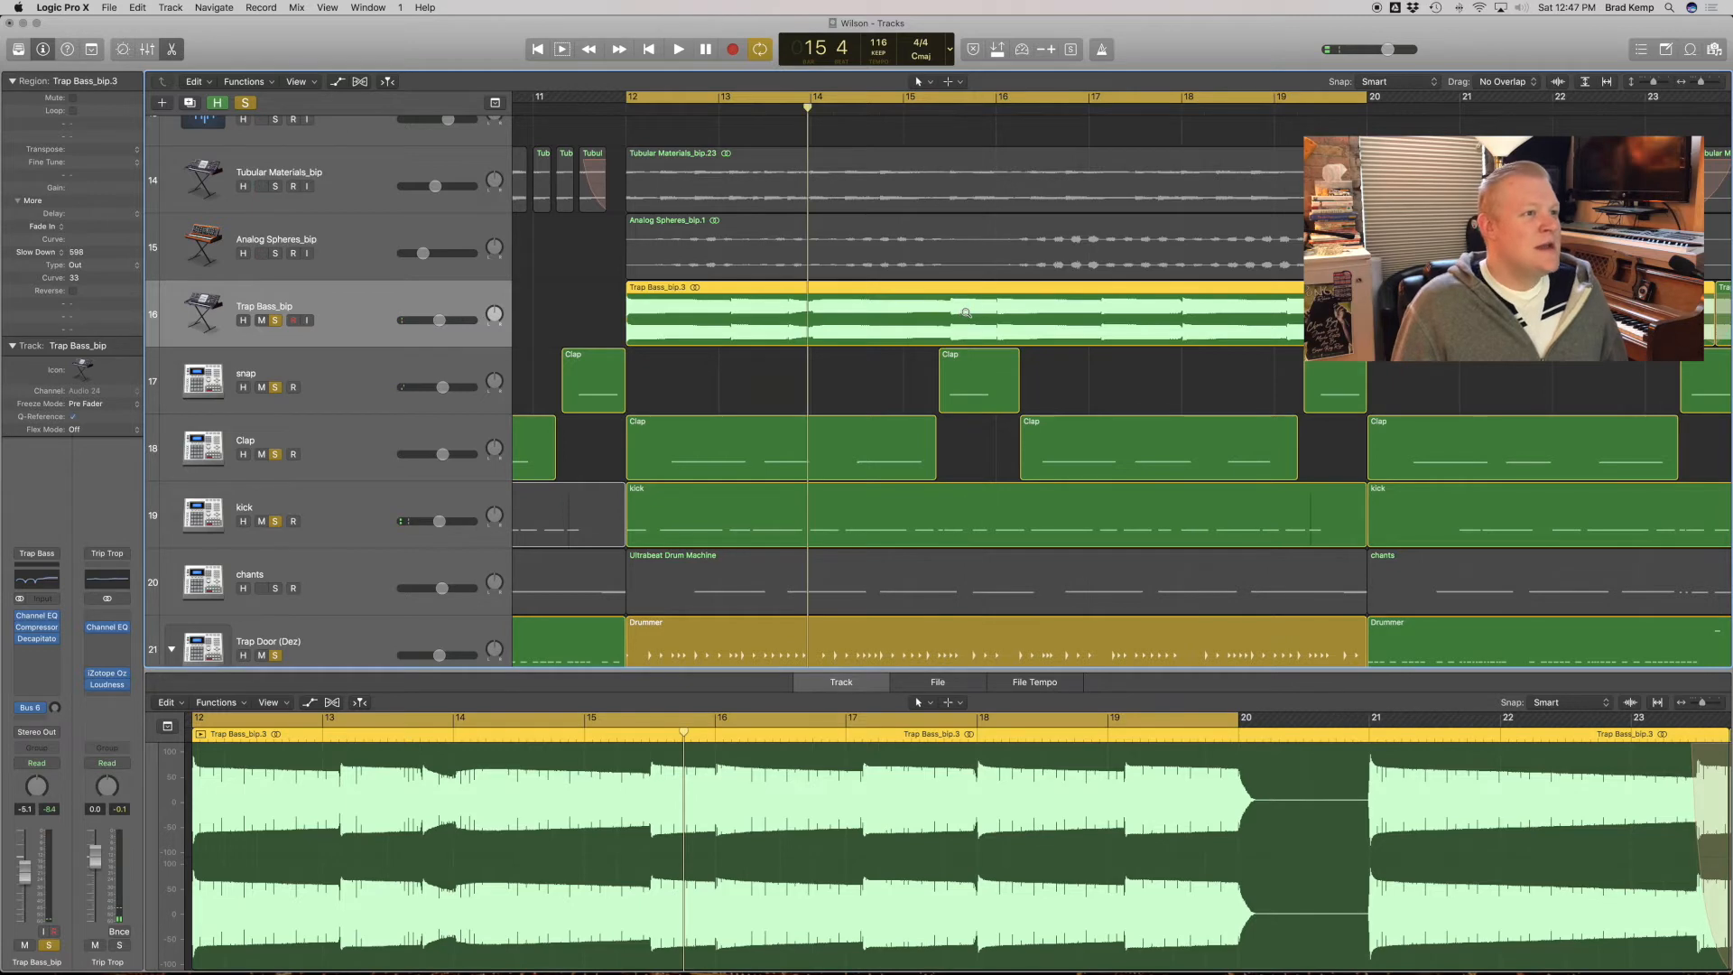
Open the ES2 synth on the original Trap Bass track, move its window off the track headers and solo the track.
scroll(801, 351, "up", 7)
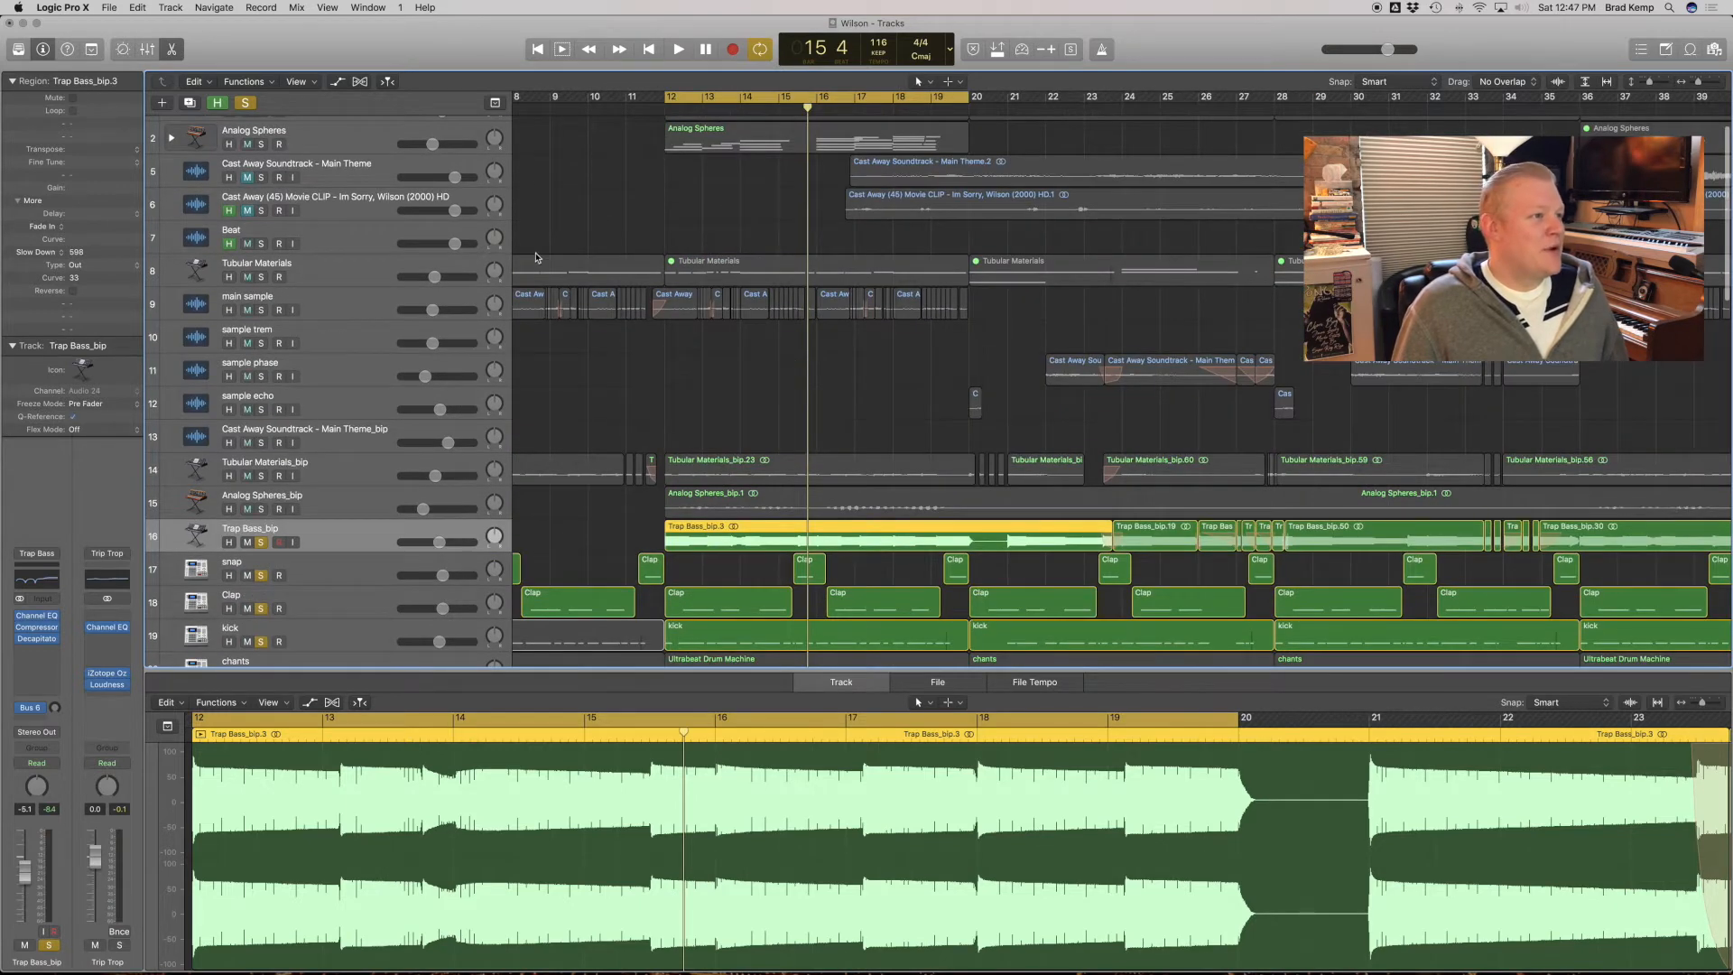
scroll(405, 139, "up", 2)
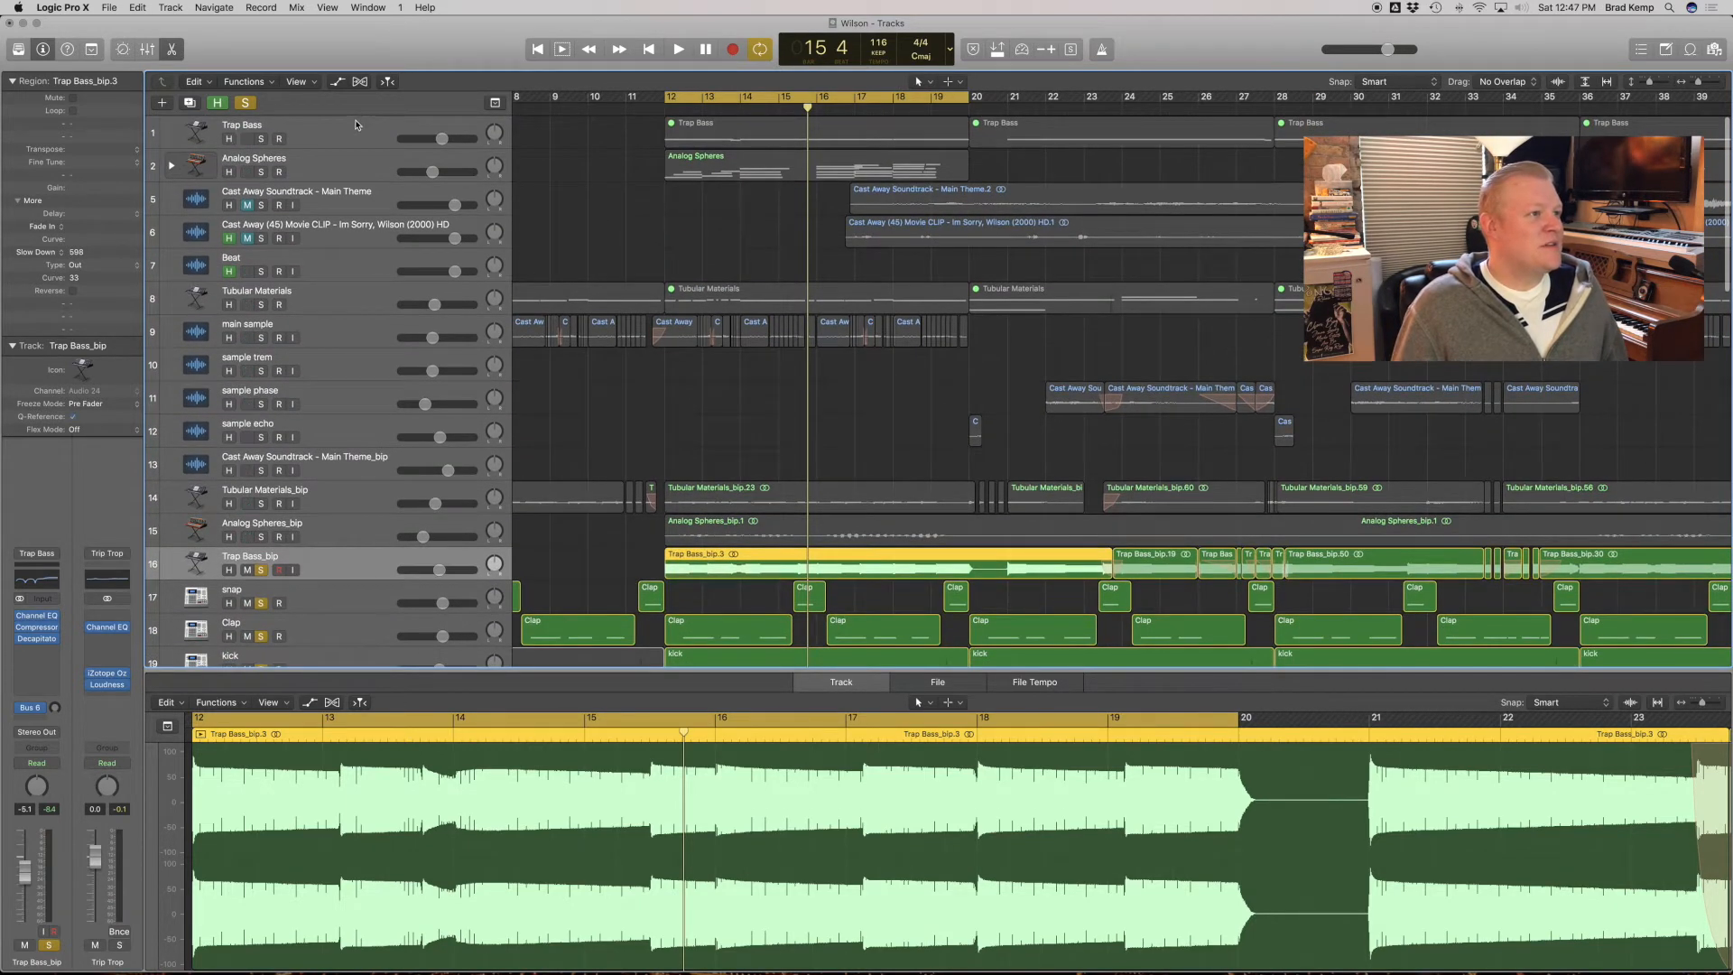
left_click(357, 126)
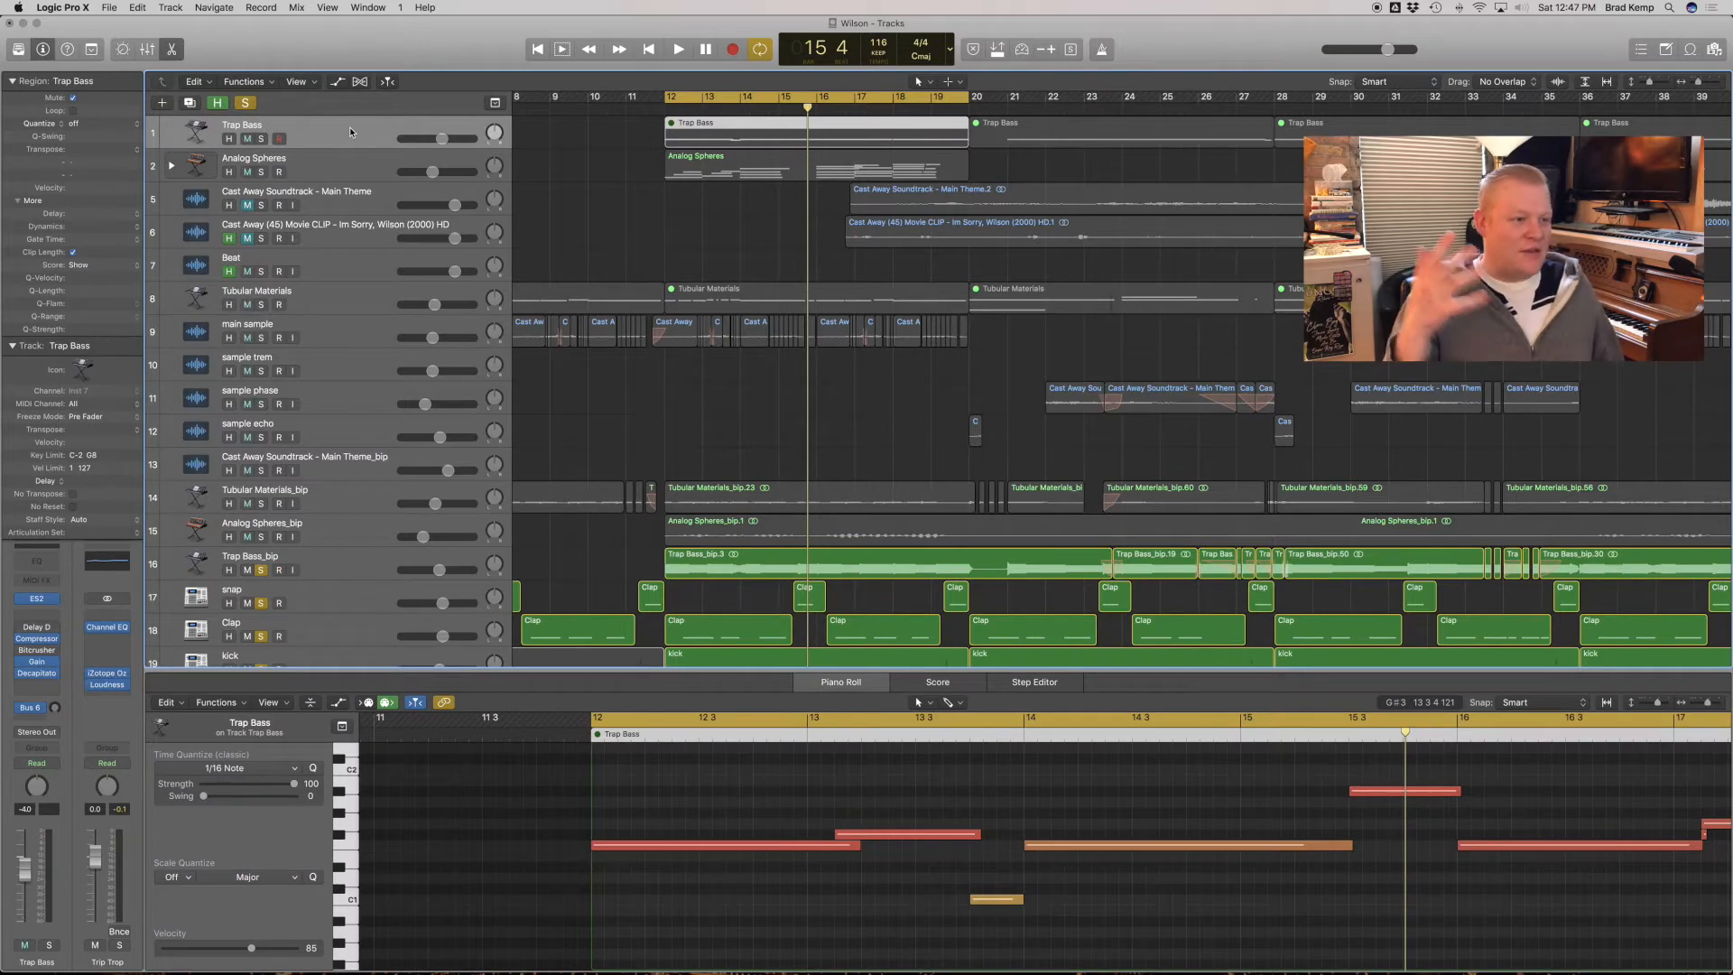
left_click(36, 598)
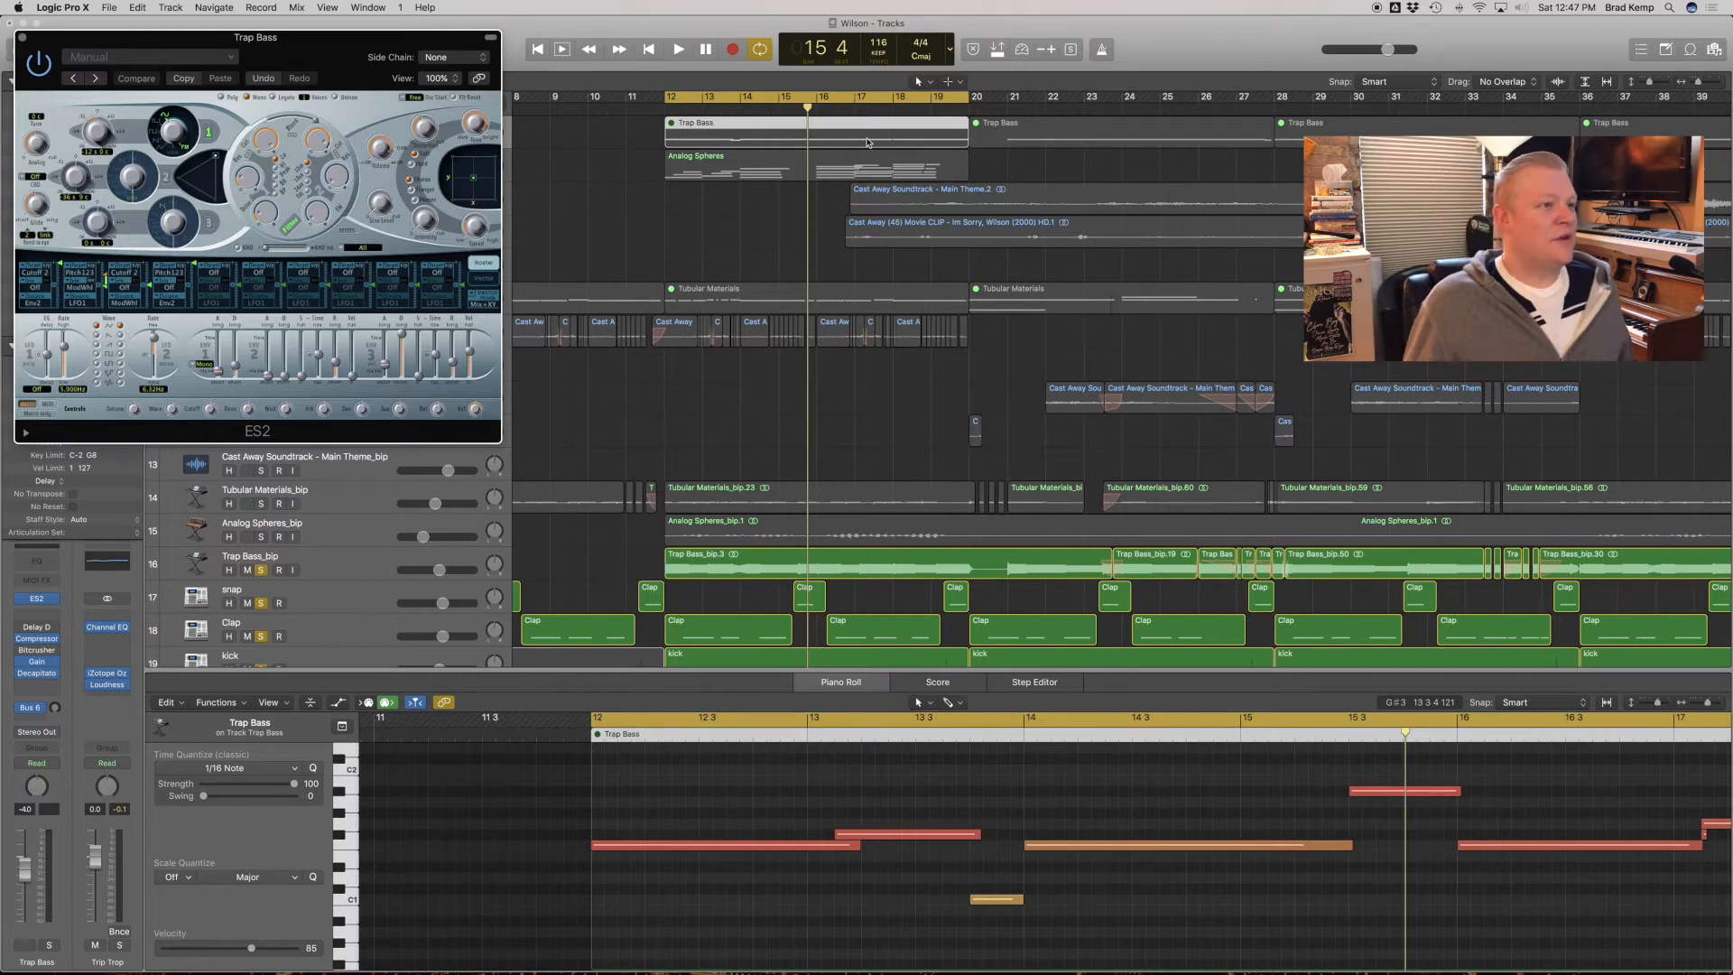
left_click_drag(344, 58, 1357, 320)
left_click(261, 139)
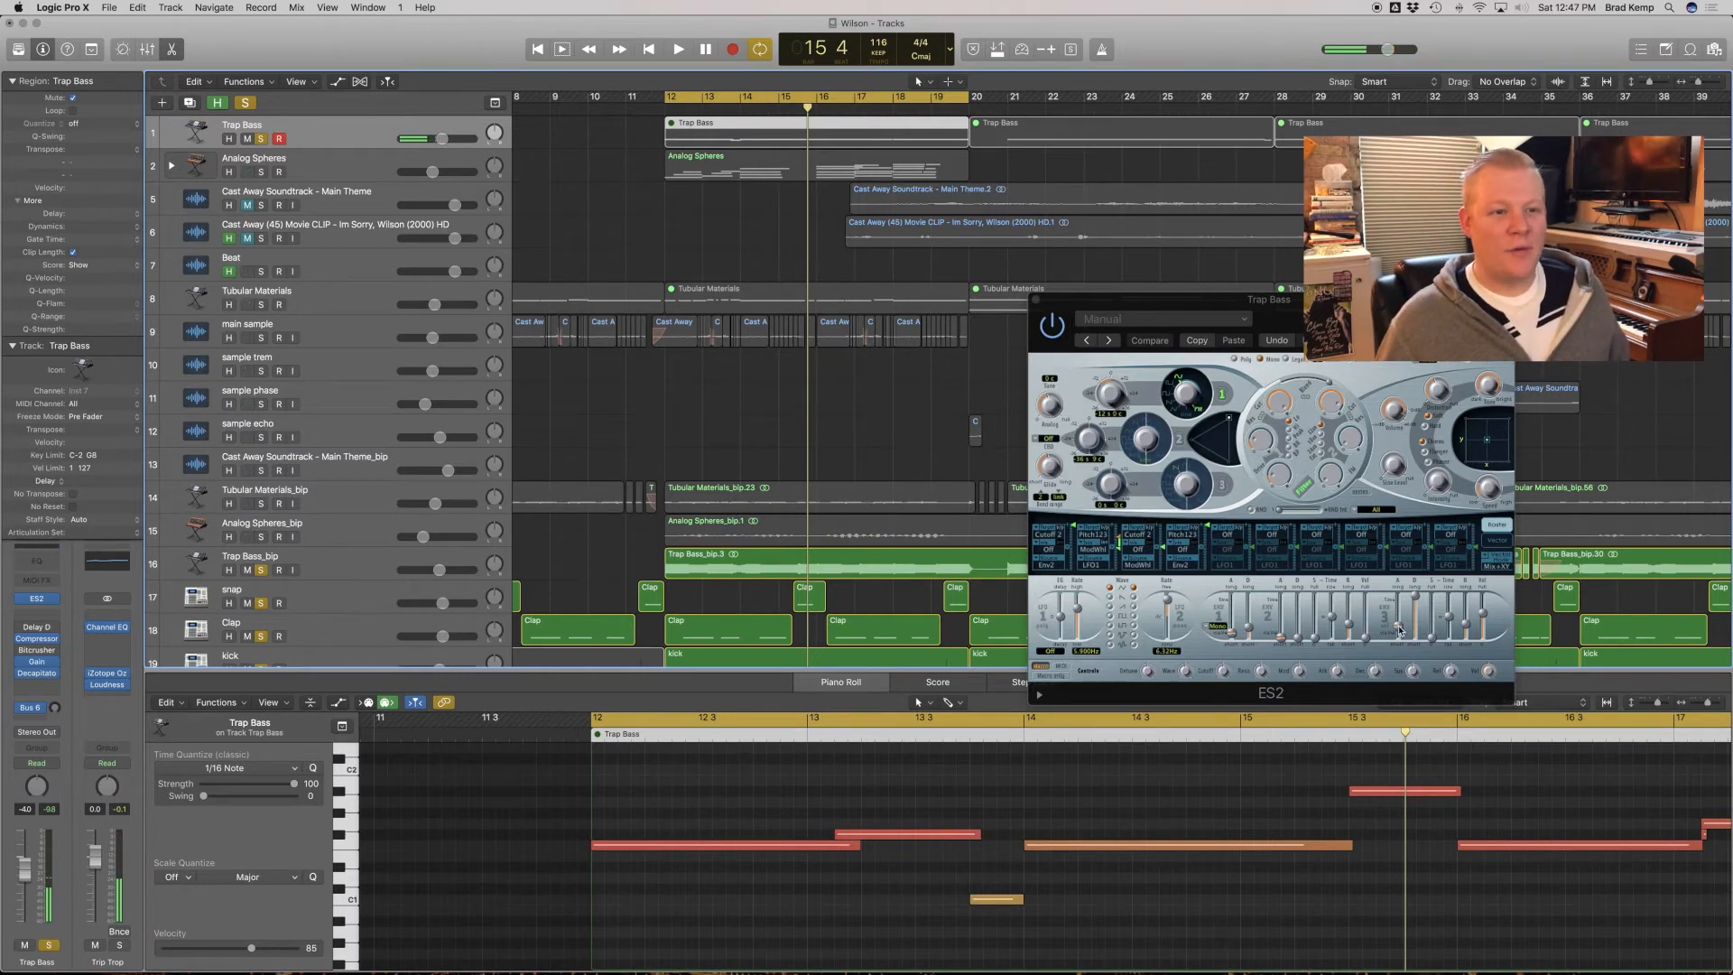
Show the kick track's notes in the Piano Roll and close the ES2 window.
scroll(361, 406, "down", 6)
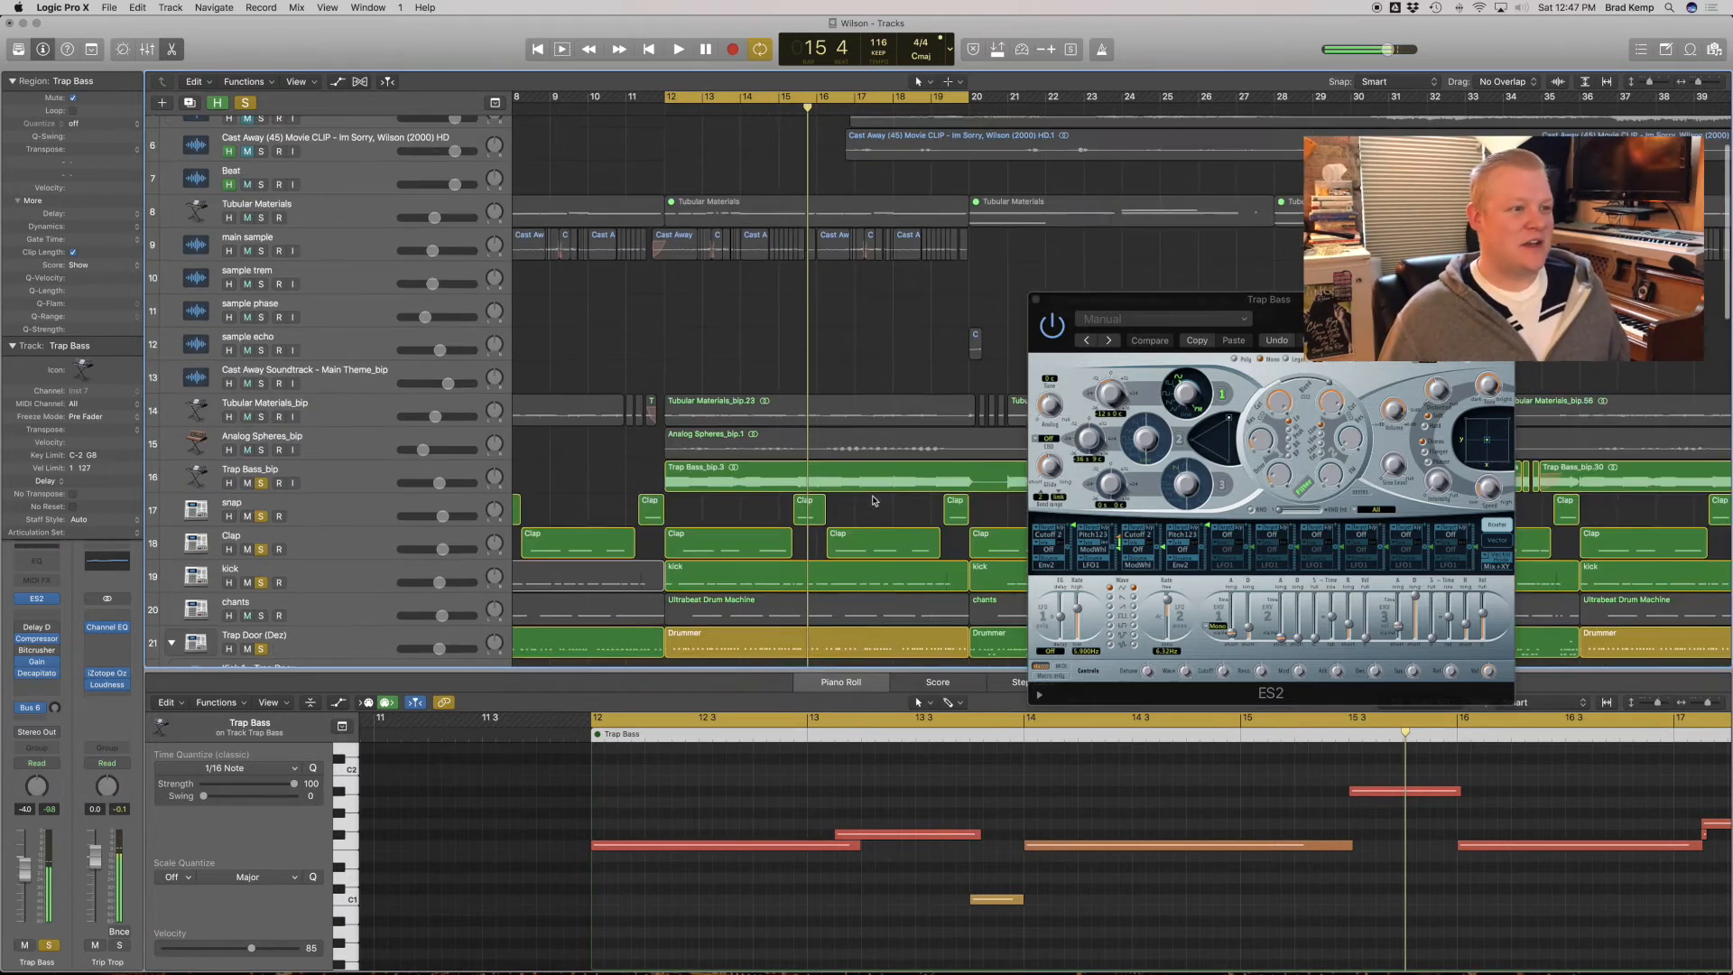
left_click(341, 439)
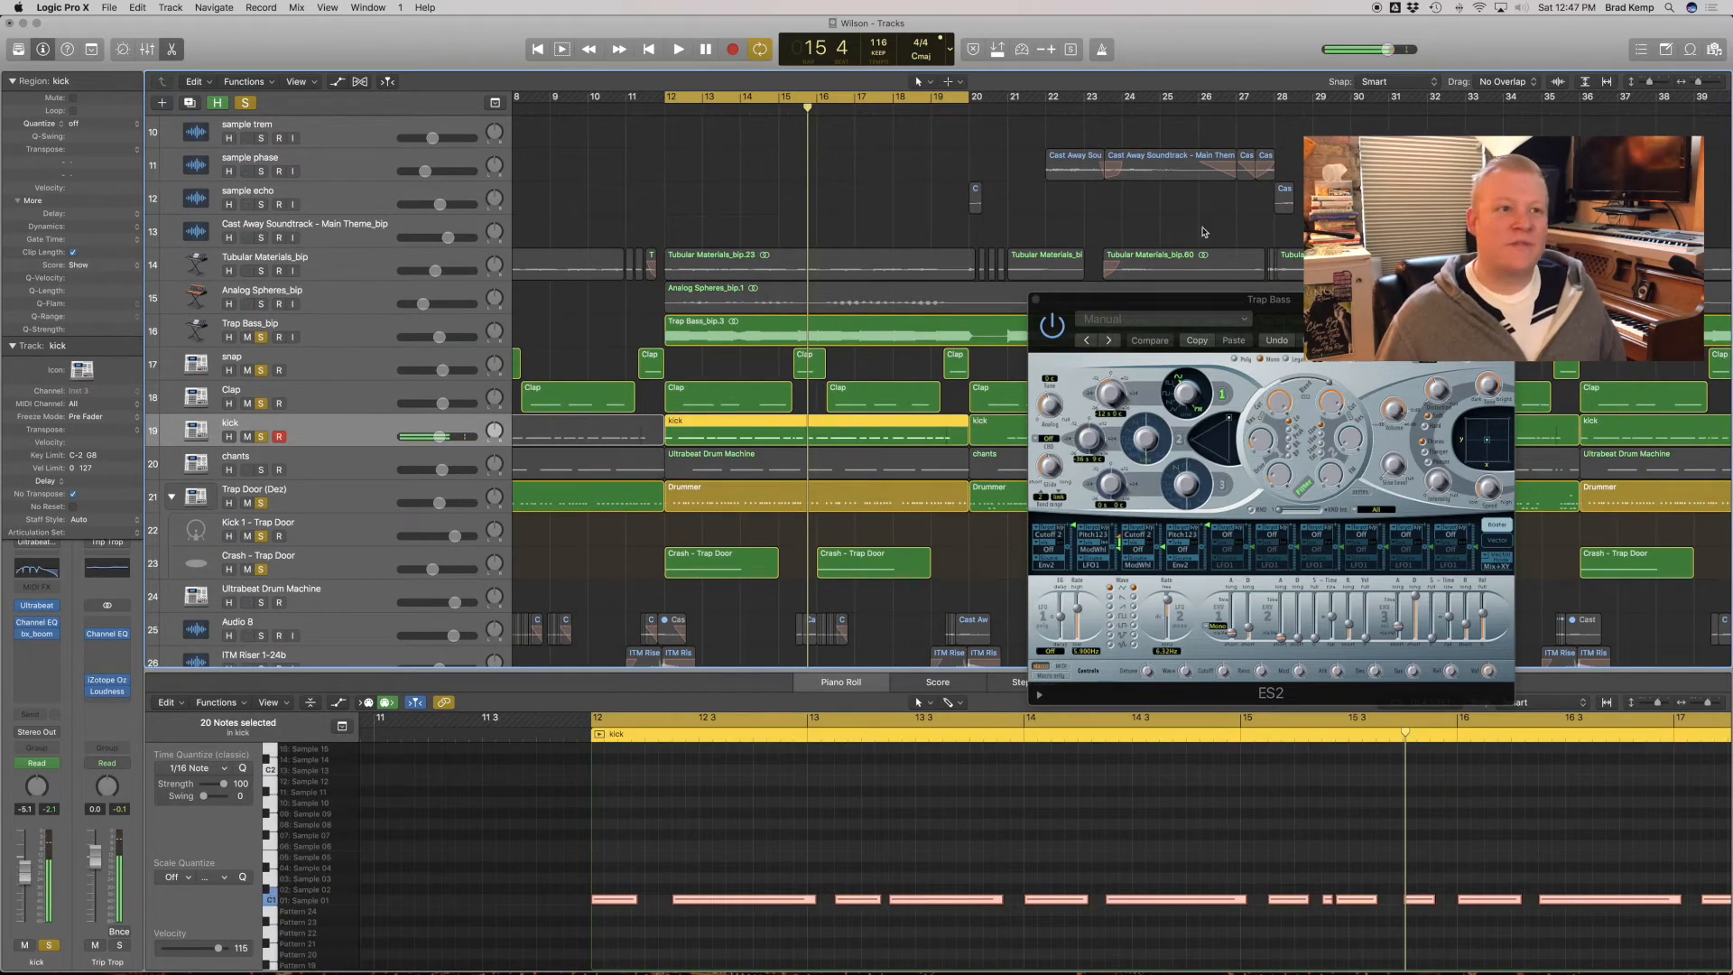
left_click(1036, 300)
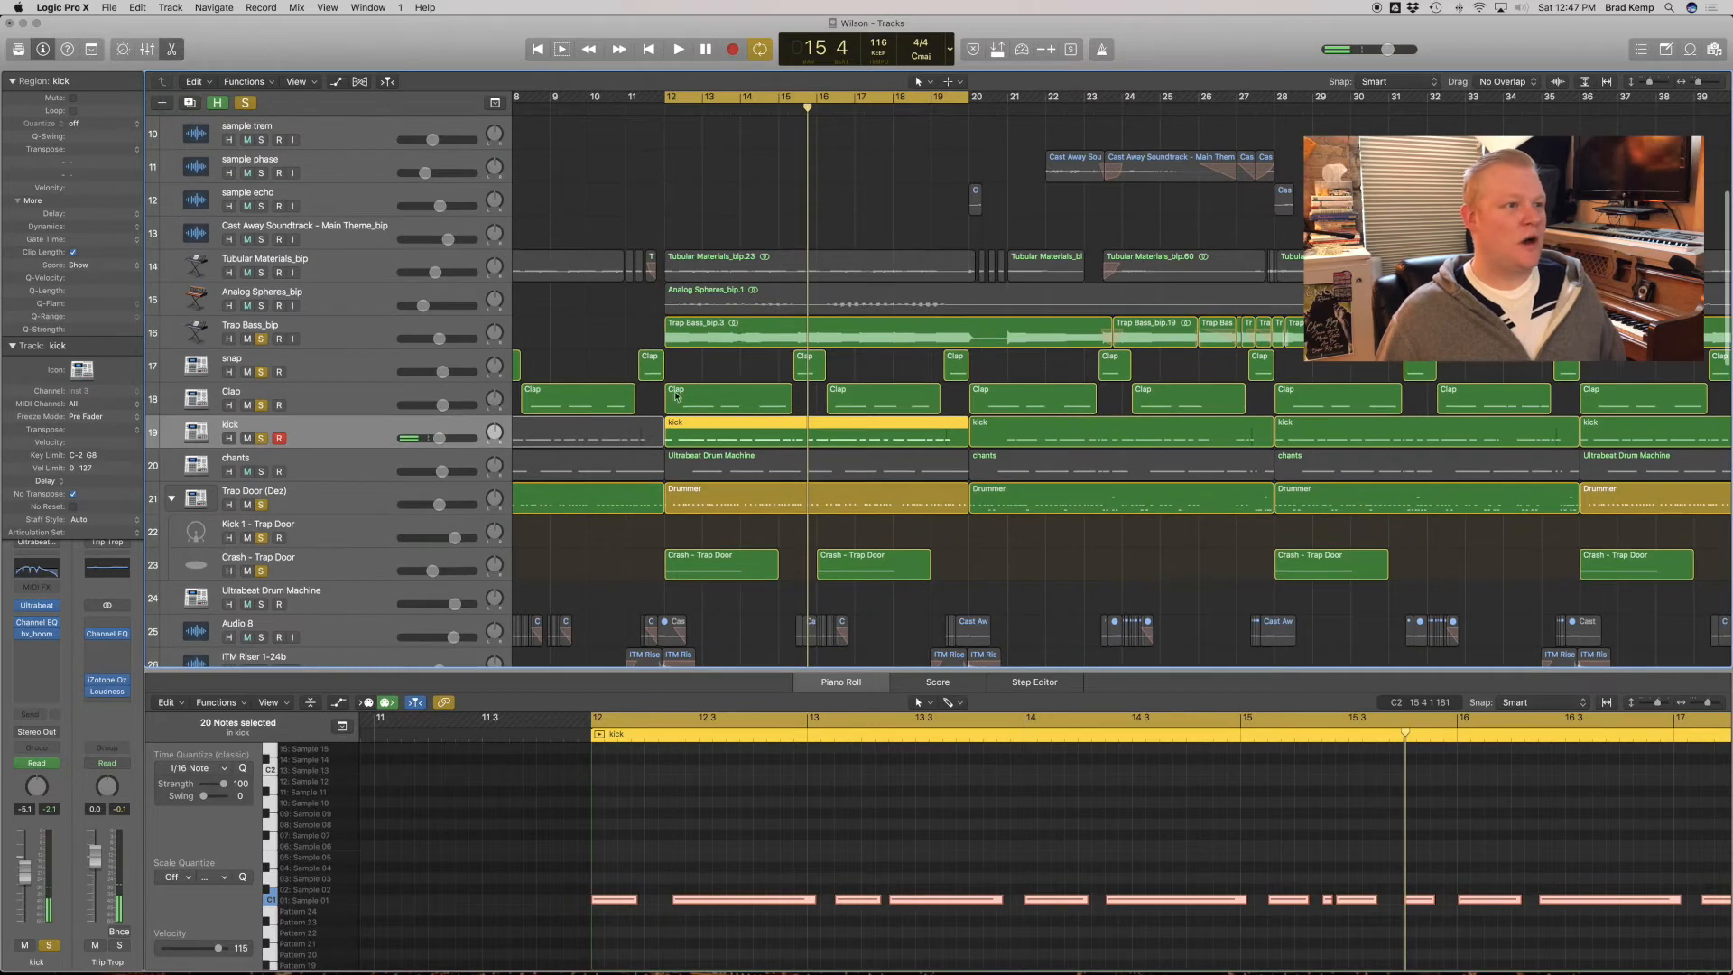
Take snap, Clap and Trap Door out of solo, keep kick soloed with Trap Bass_bip, and listen to the cycled section.
left_click(292, 326)
left_click_drag(261, 372, 263, 439)
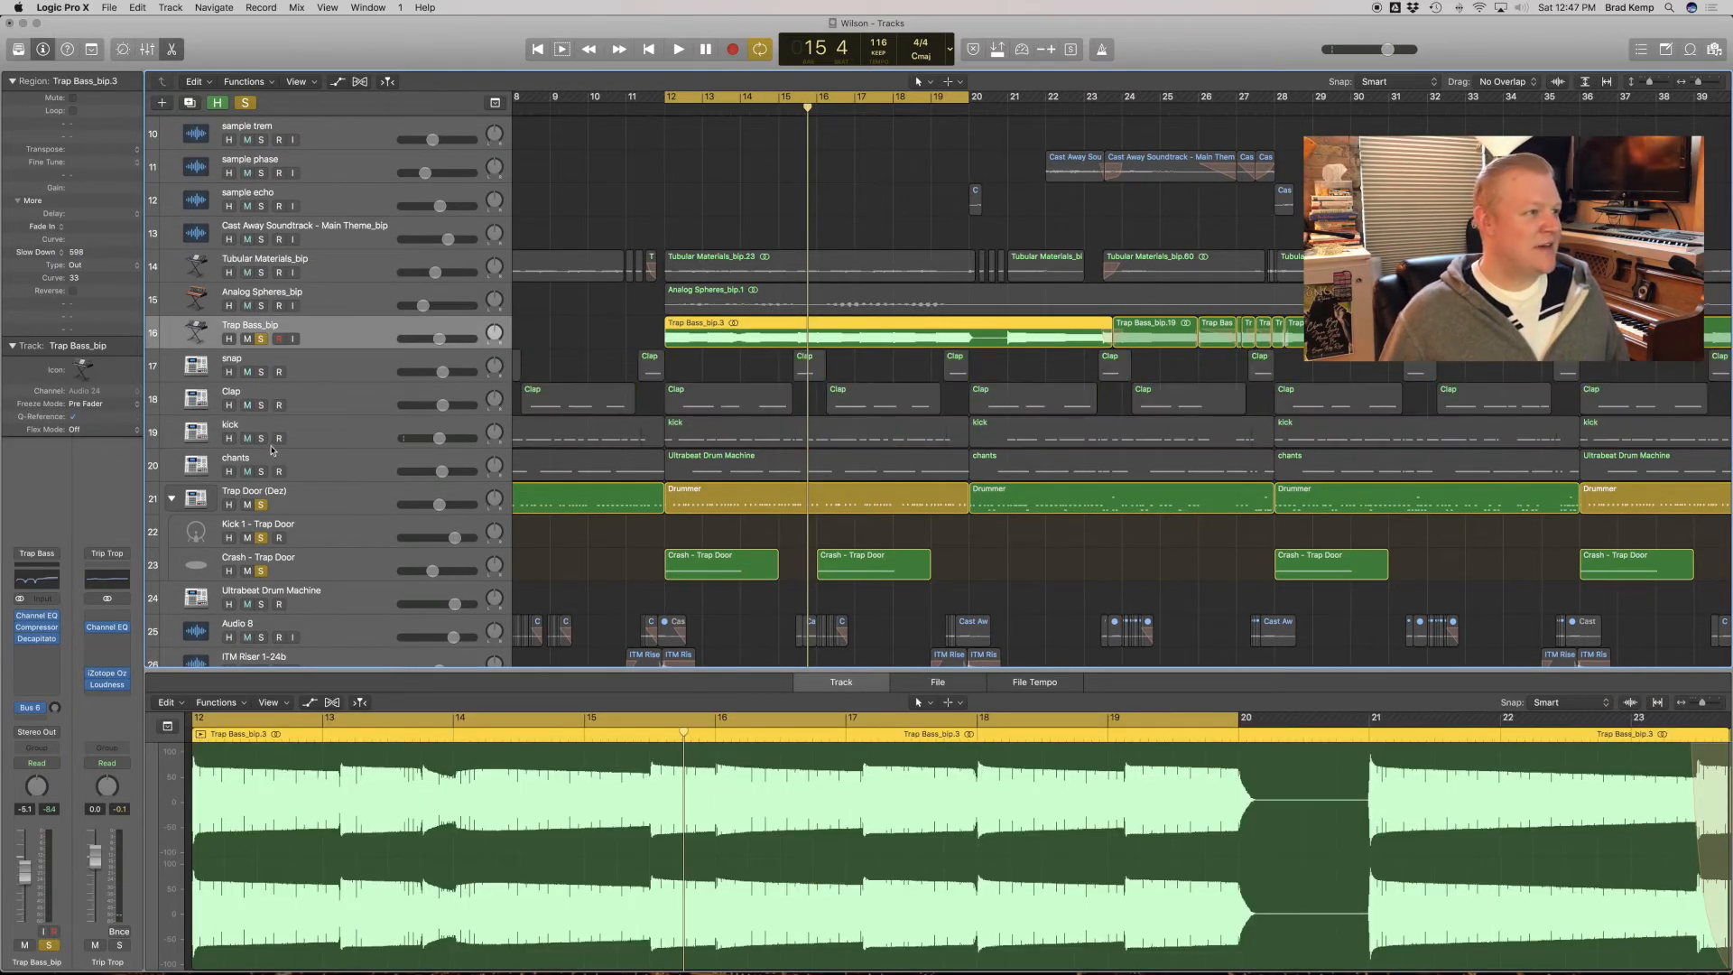
left_click(262, 505)
left_click(262, 439)
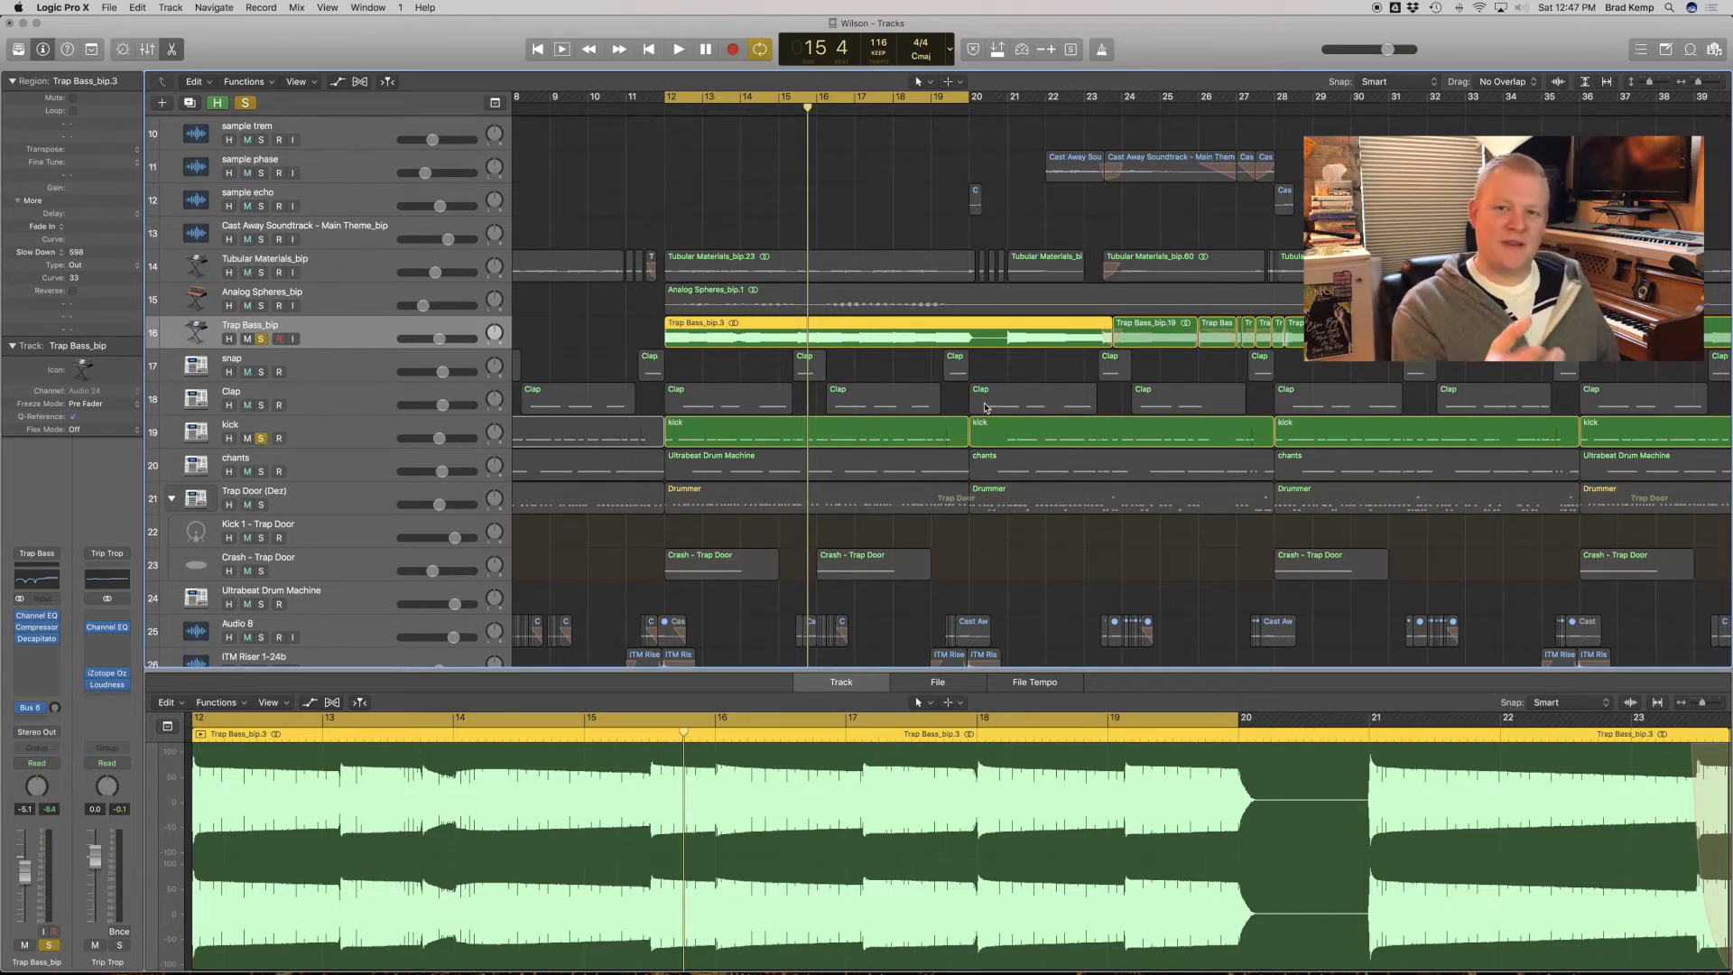
key("space")
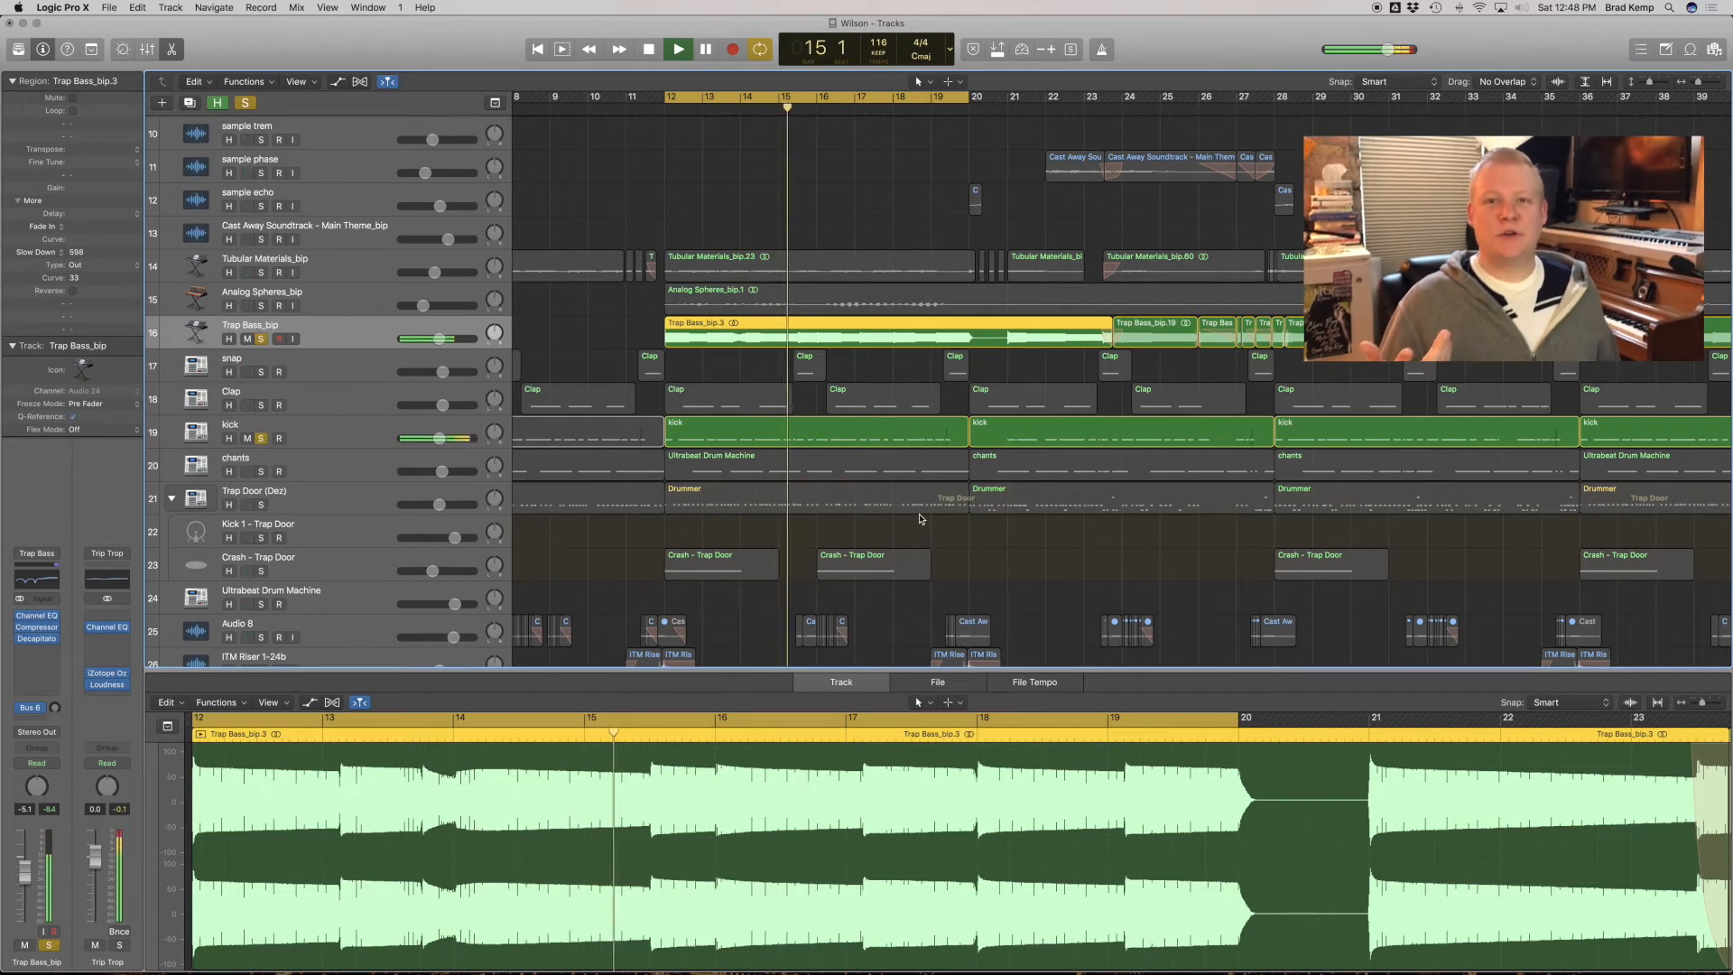
key("space")
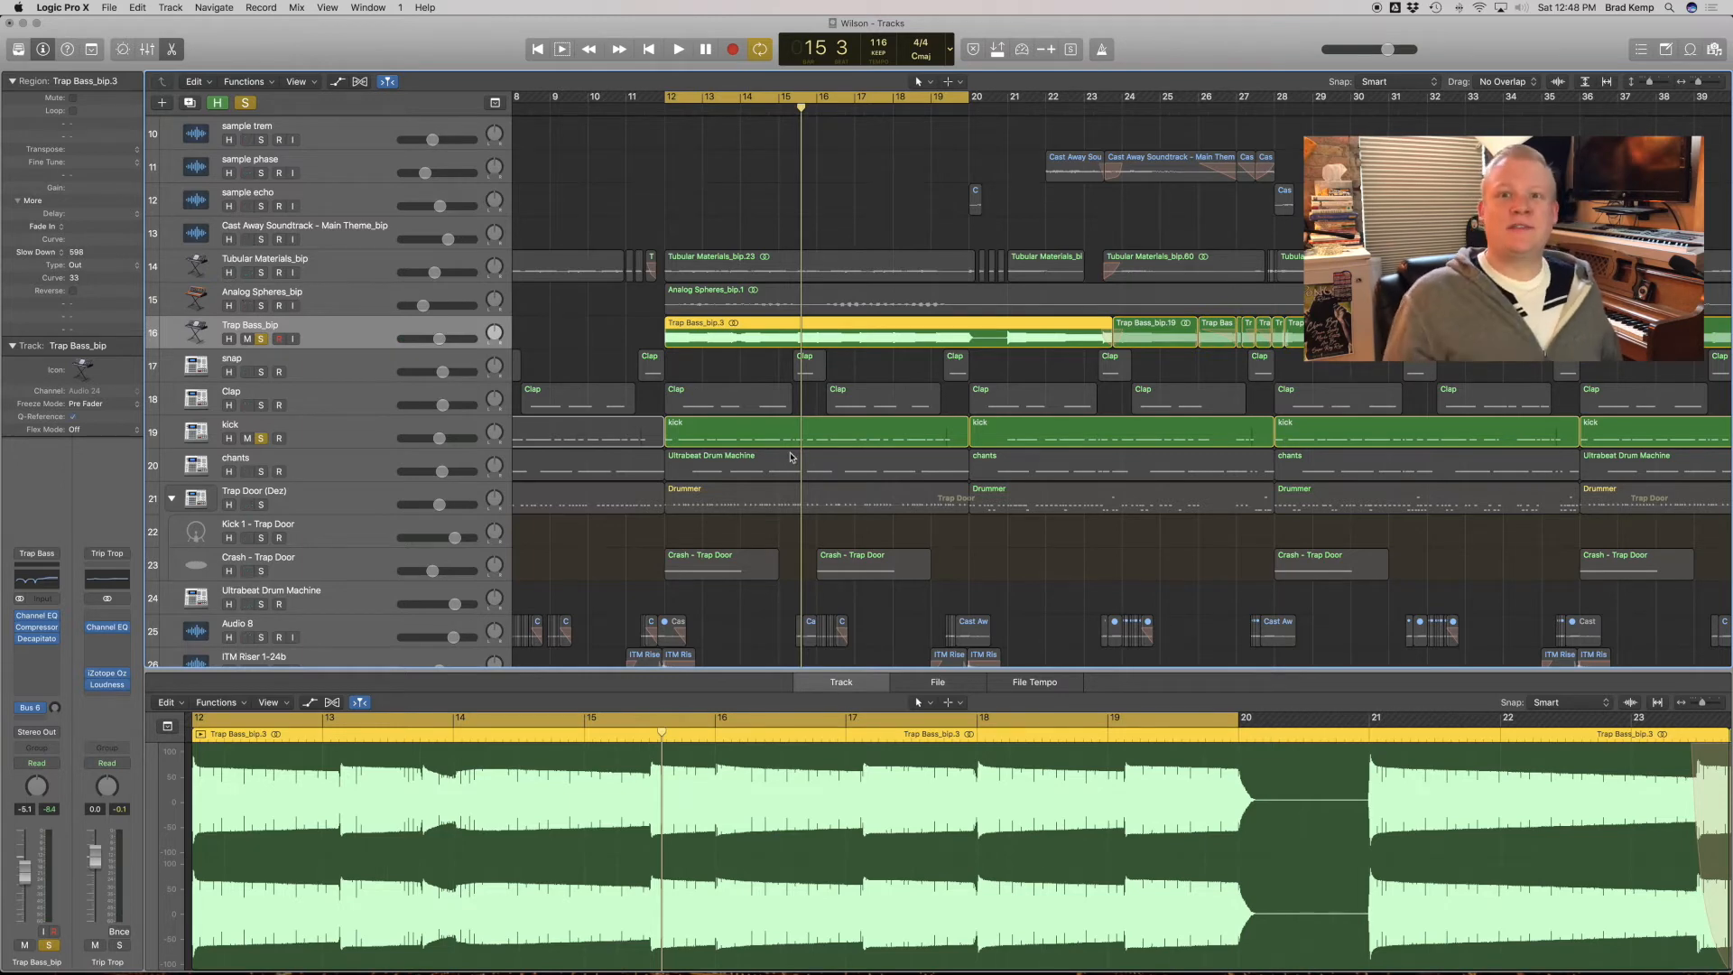
Take Trap Bass_bip, kick and the original Trap Bass track out of solo.
left_click(262, 340)
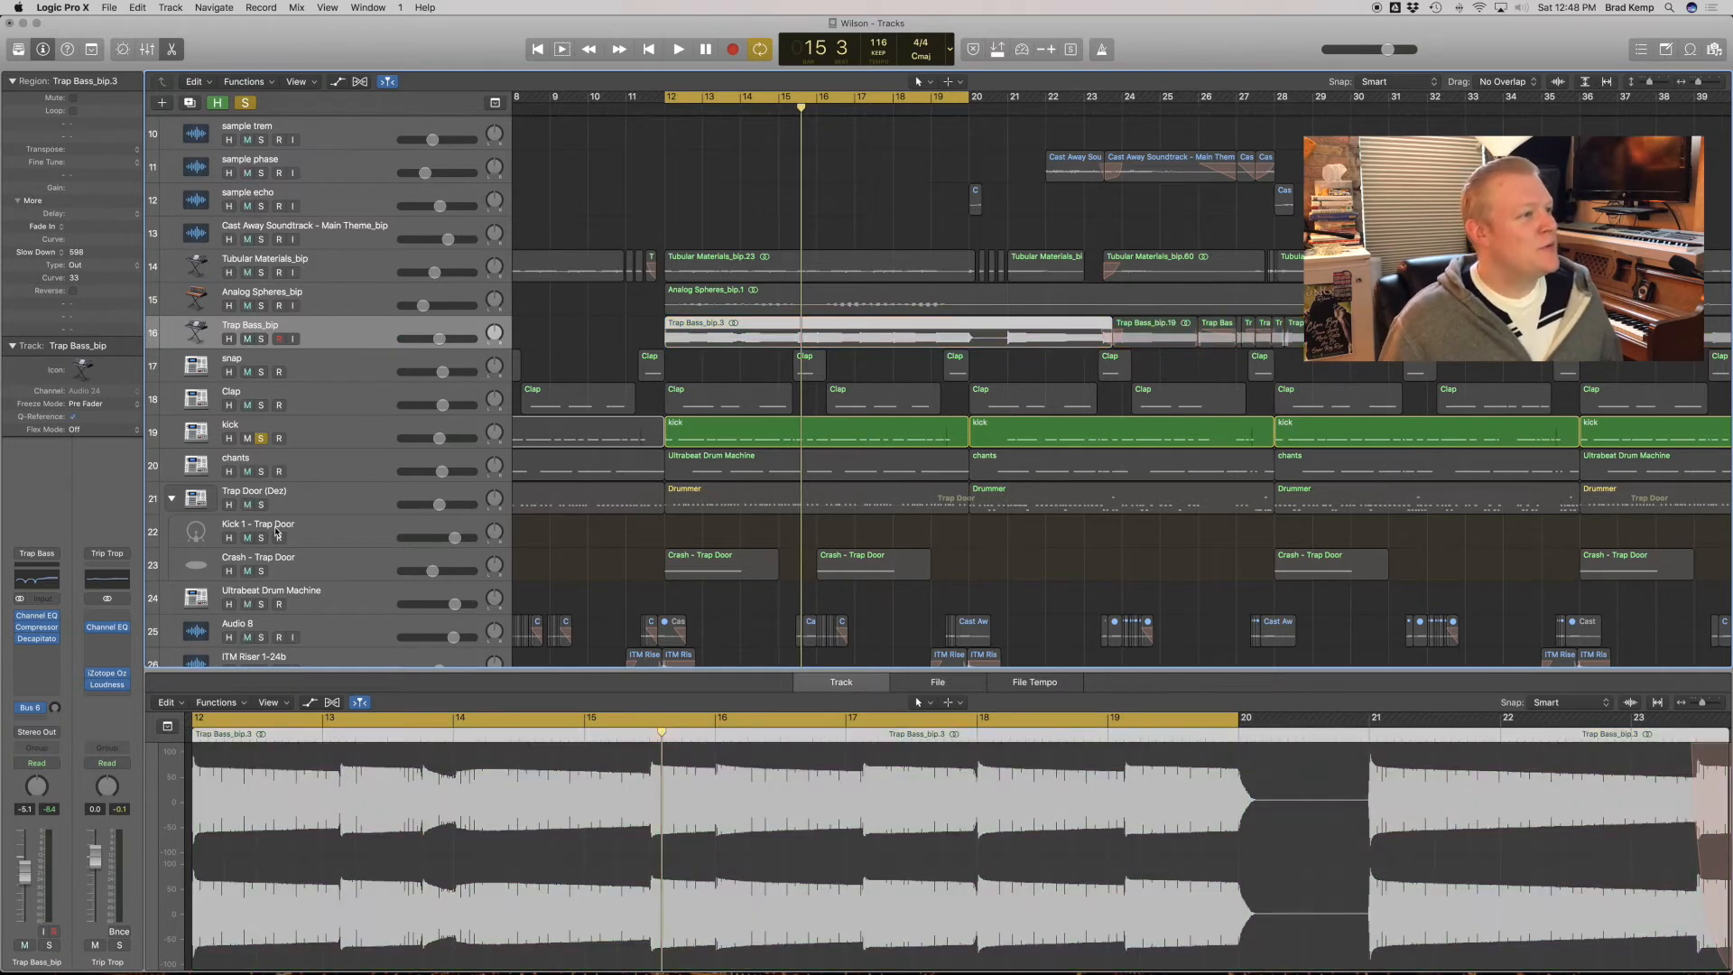
left_click(261, 437)
scroll(389, 181, "up", 10)
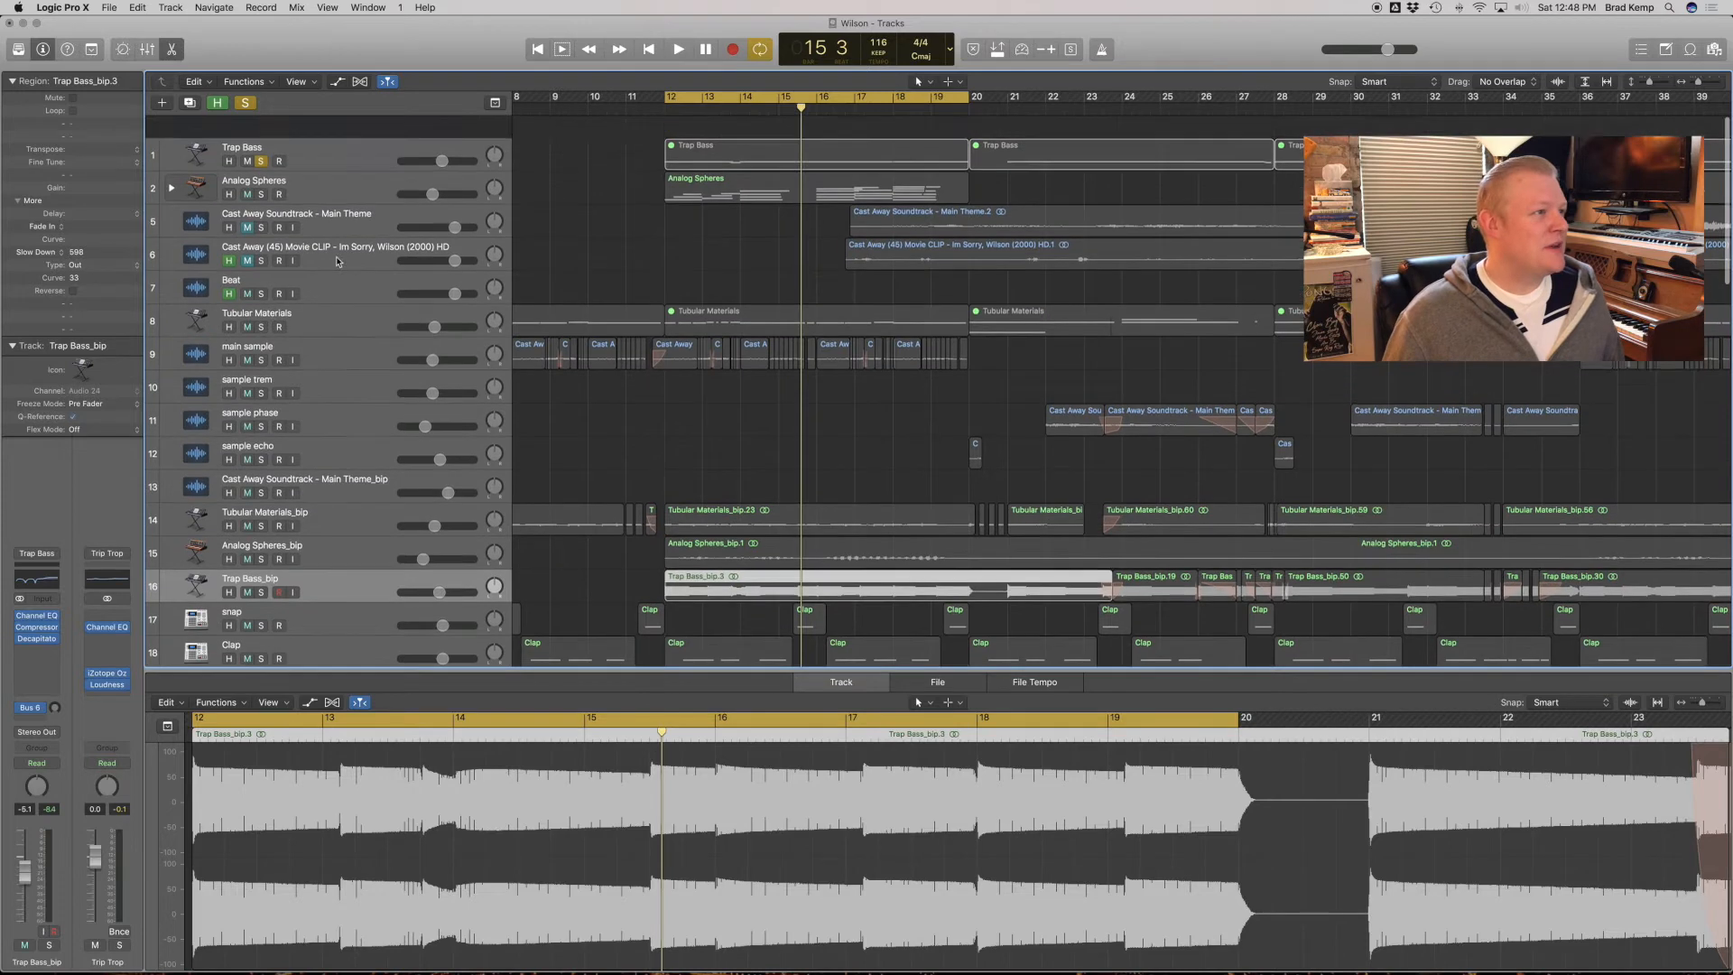
left_click(262, 141)
scroll(539, 461, "down", 6)
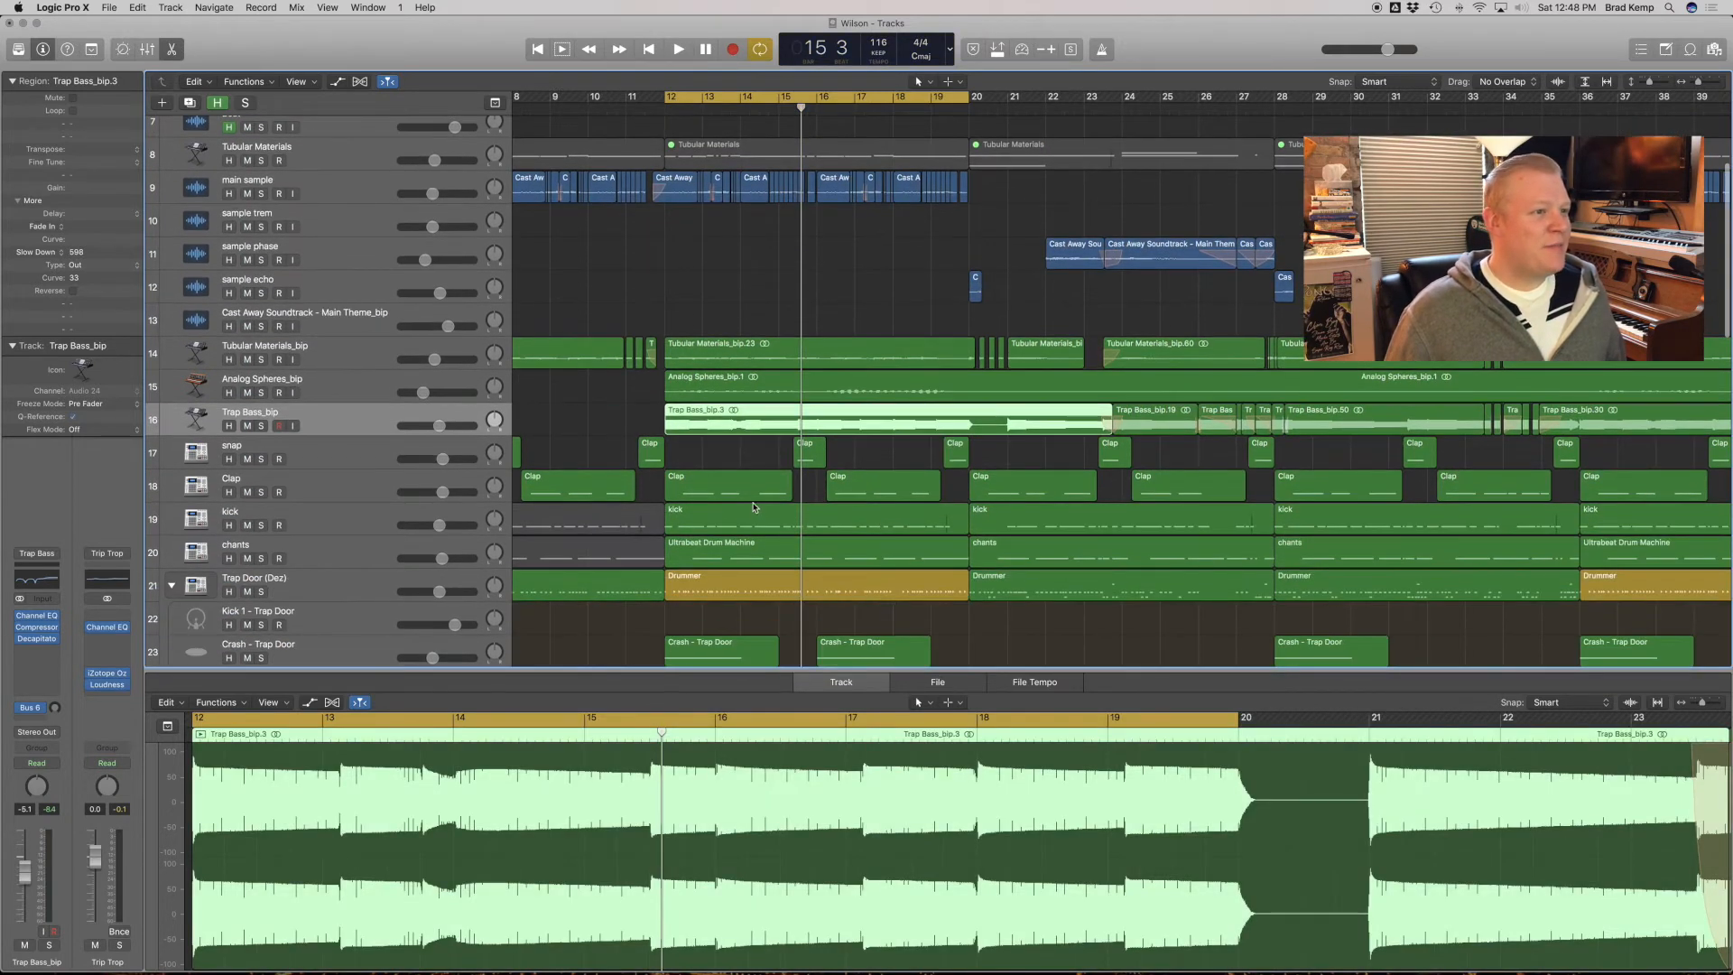
scroll(753, 507, "down", 4)
Inspect the Clap and kick notes, solo Clap and snap while the cycle plays, and show the snap notes.
left_click(317, 367)
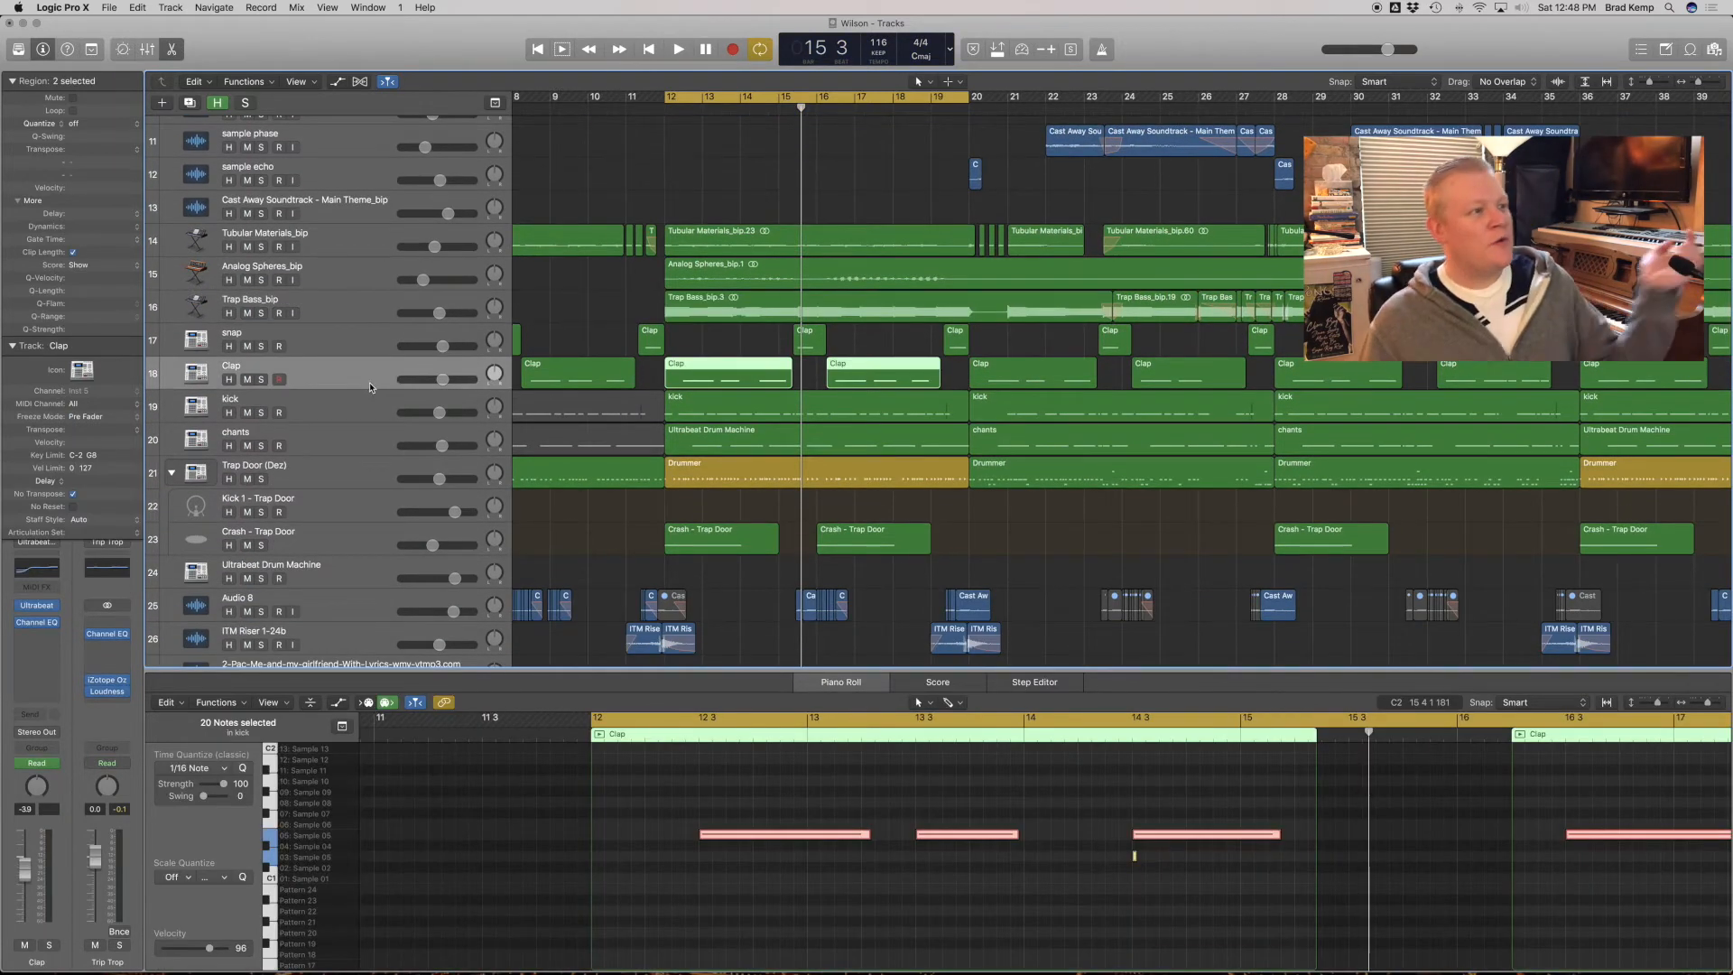
scroll(318, 368, "up", 1)
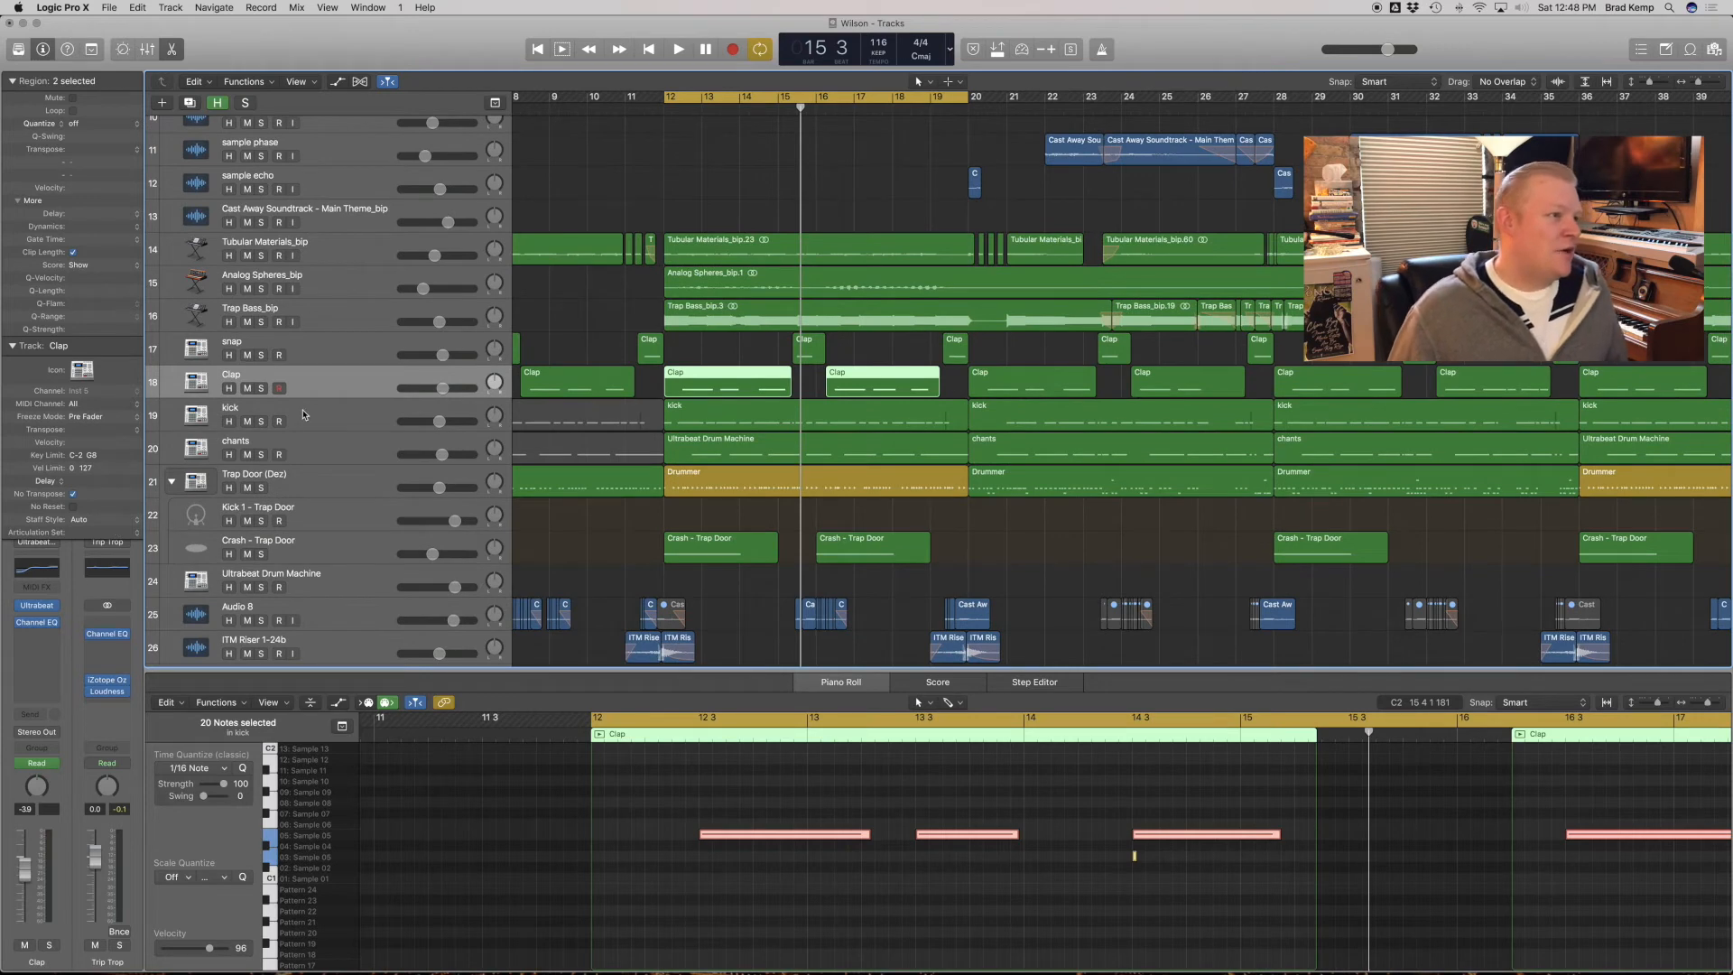
left_click(303, 414)
key("space")
left_click(260, 388)
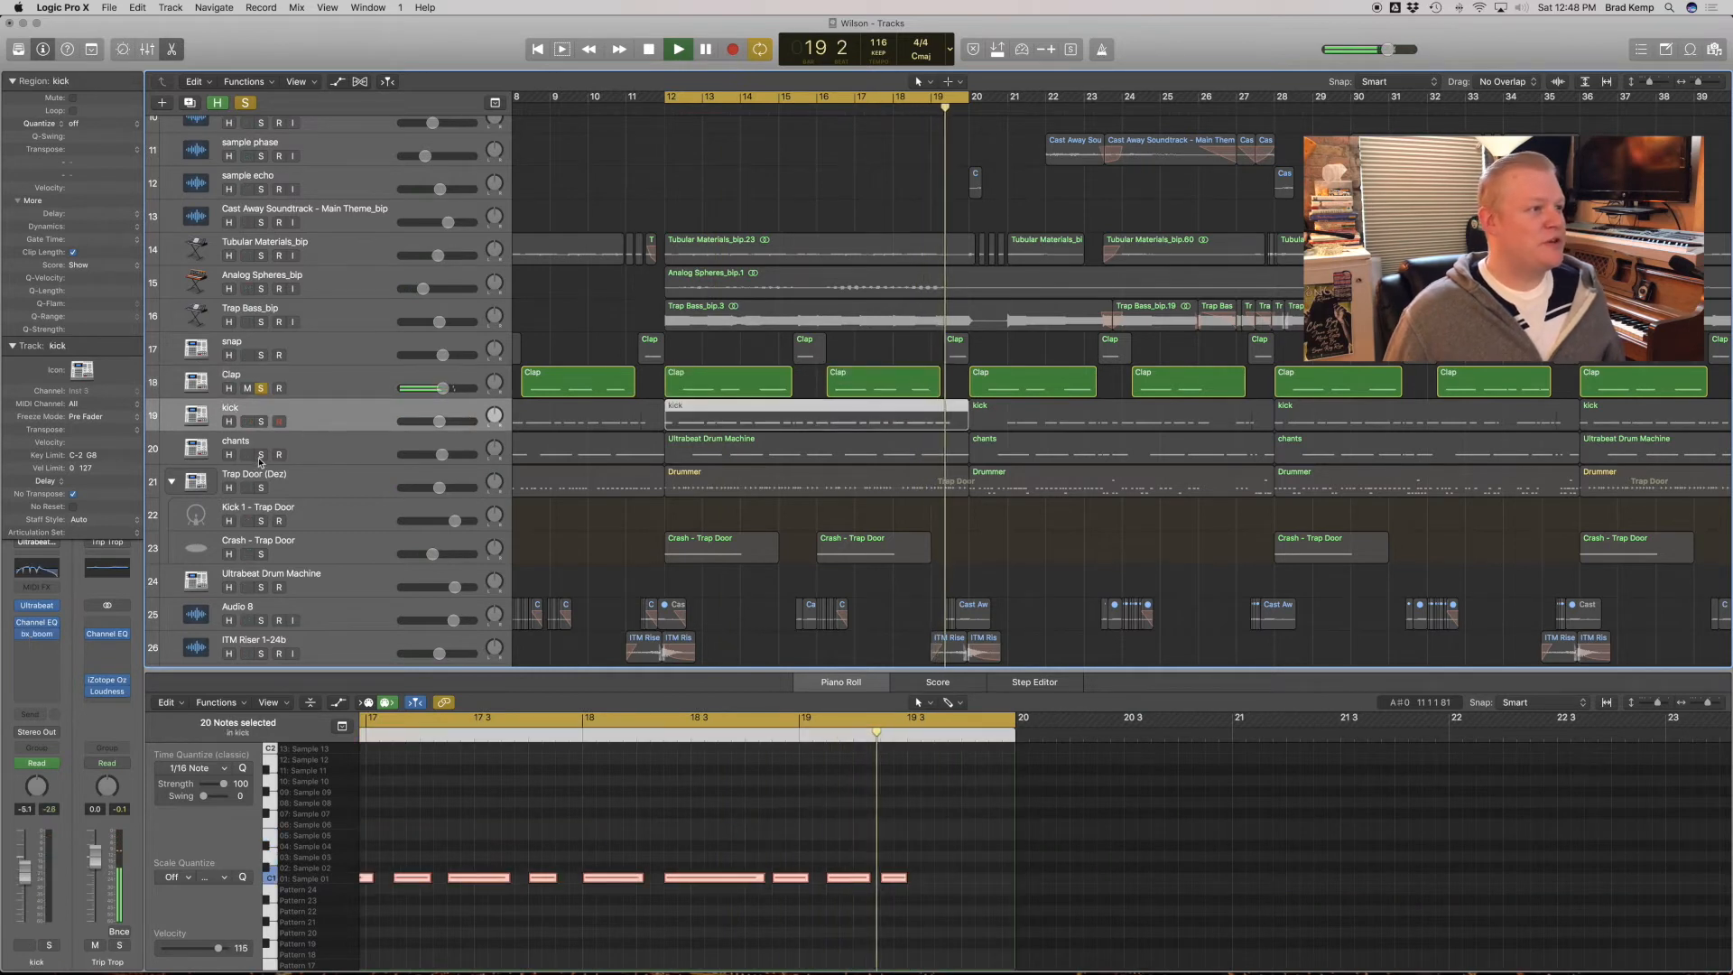
left_click(260, 355)
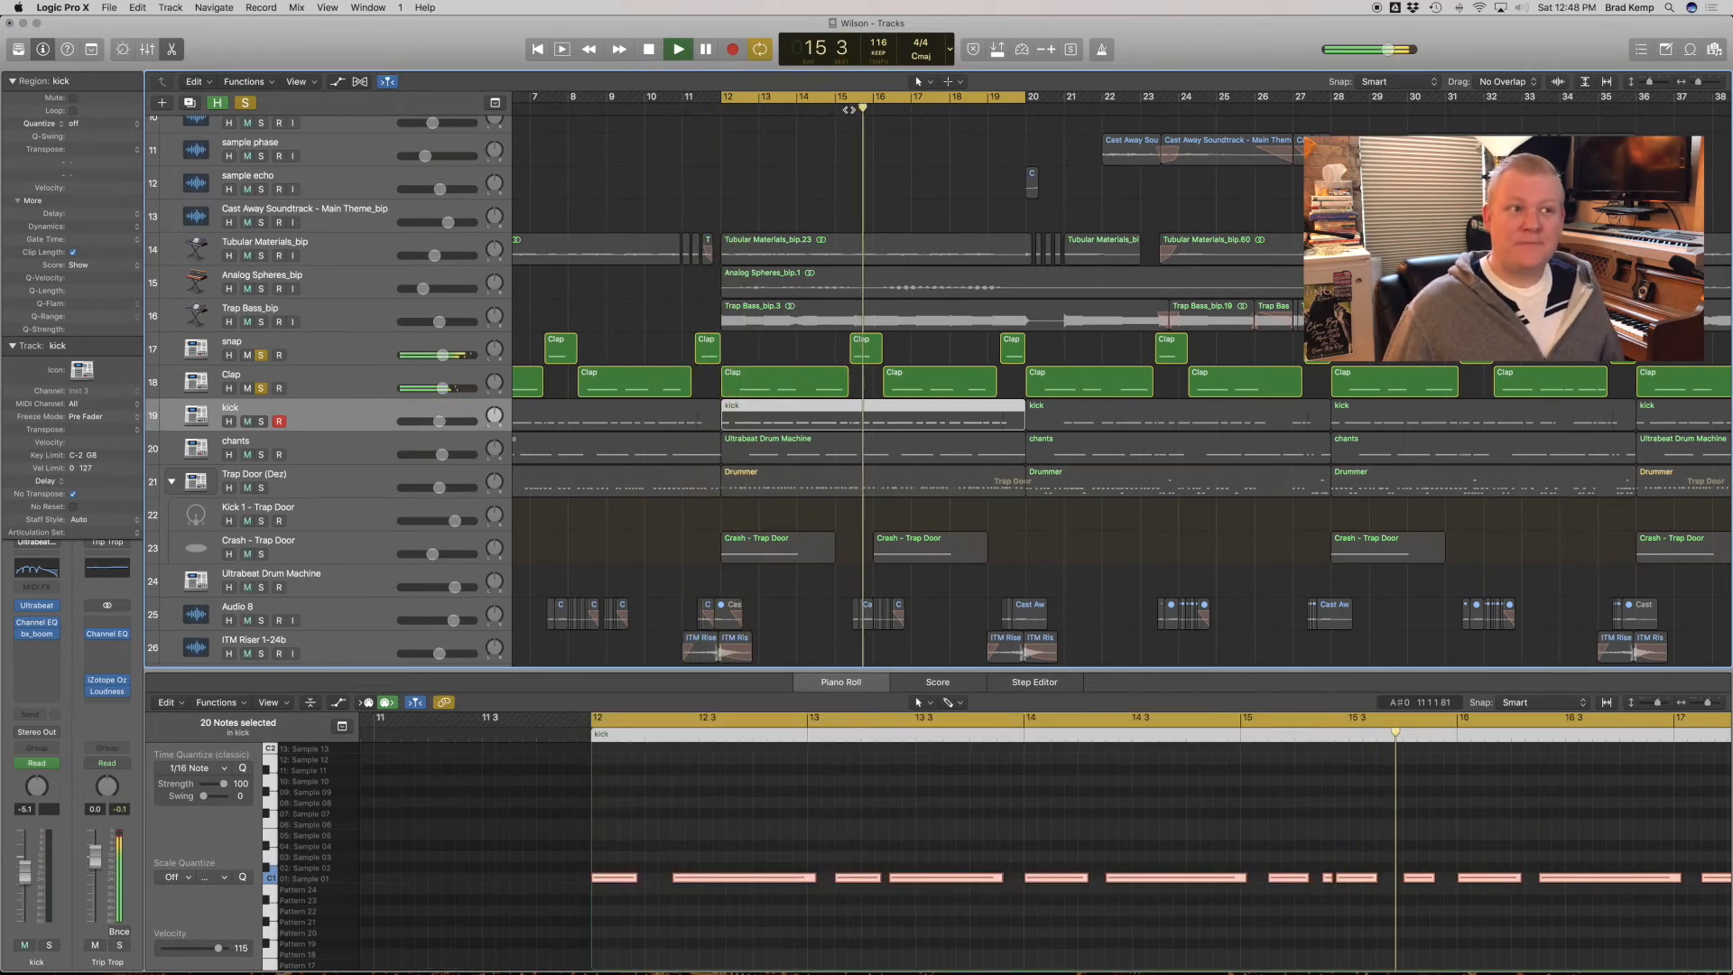
left_click(334, 347)
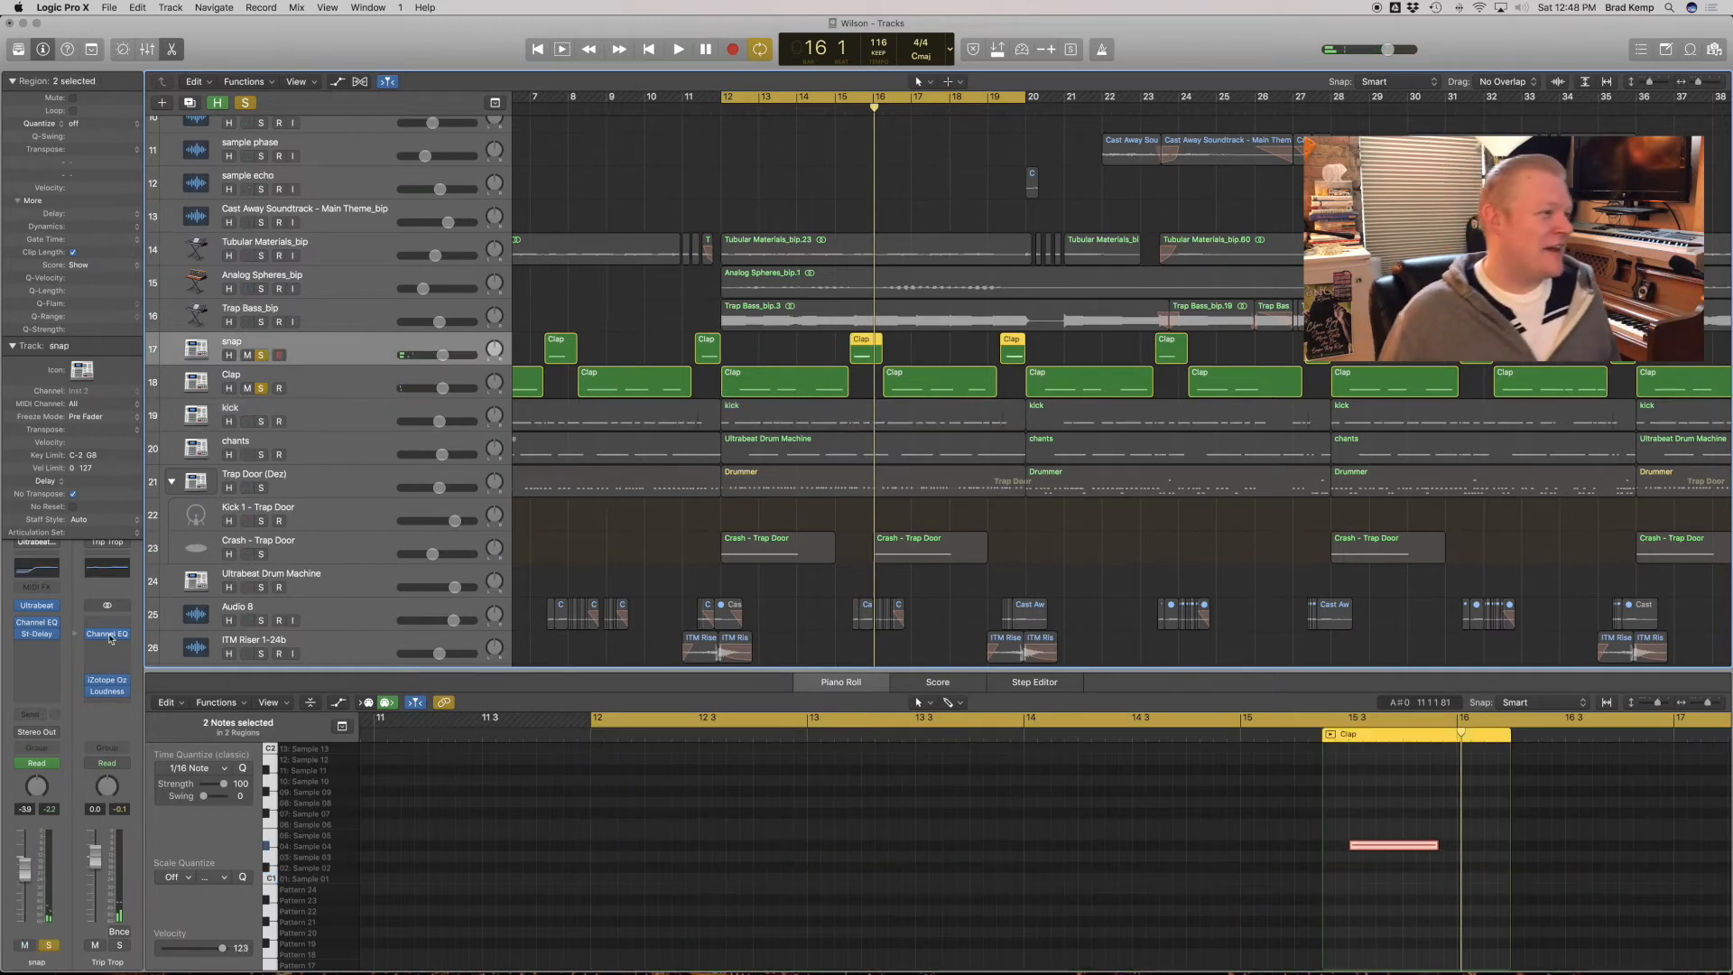
Add chants to the soloed Clap and snap tracks, play the cycle and show the chants region's notes.
scroll(727, 508, "down", 1)
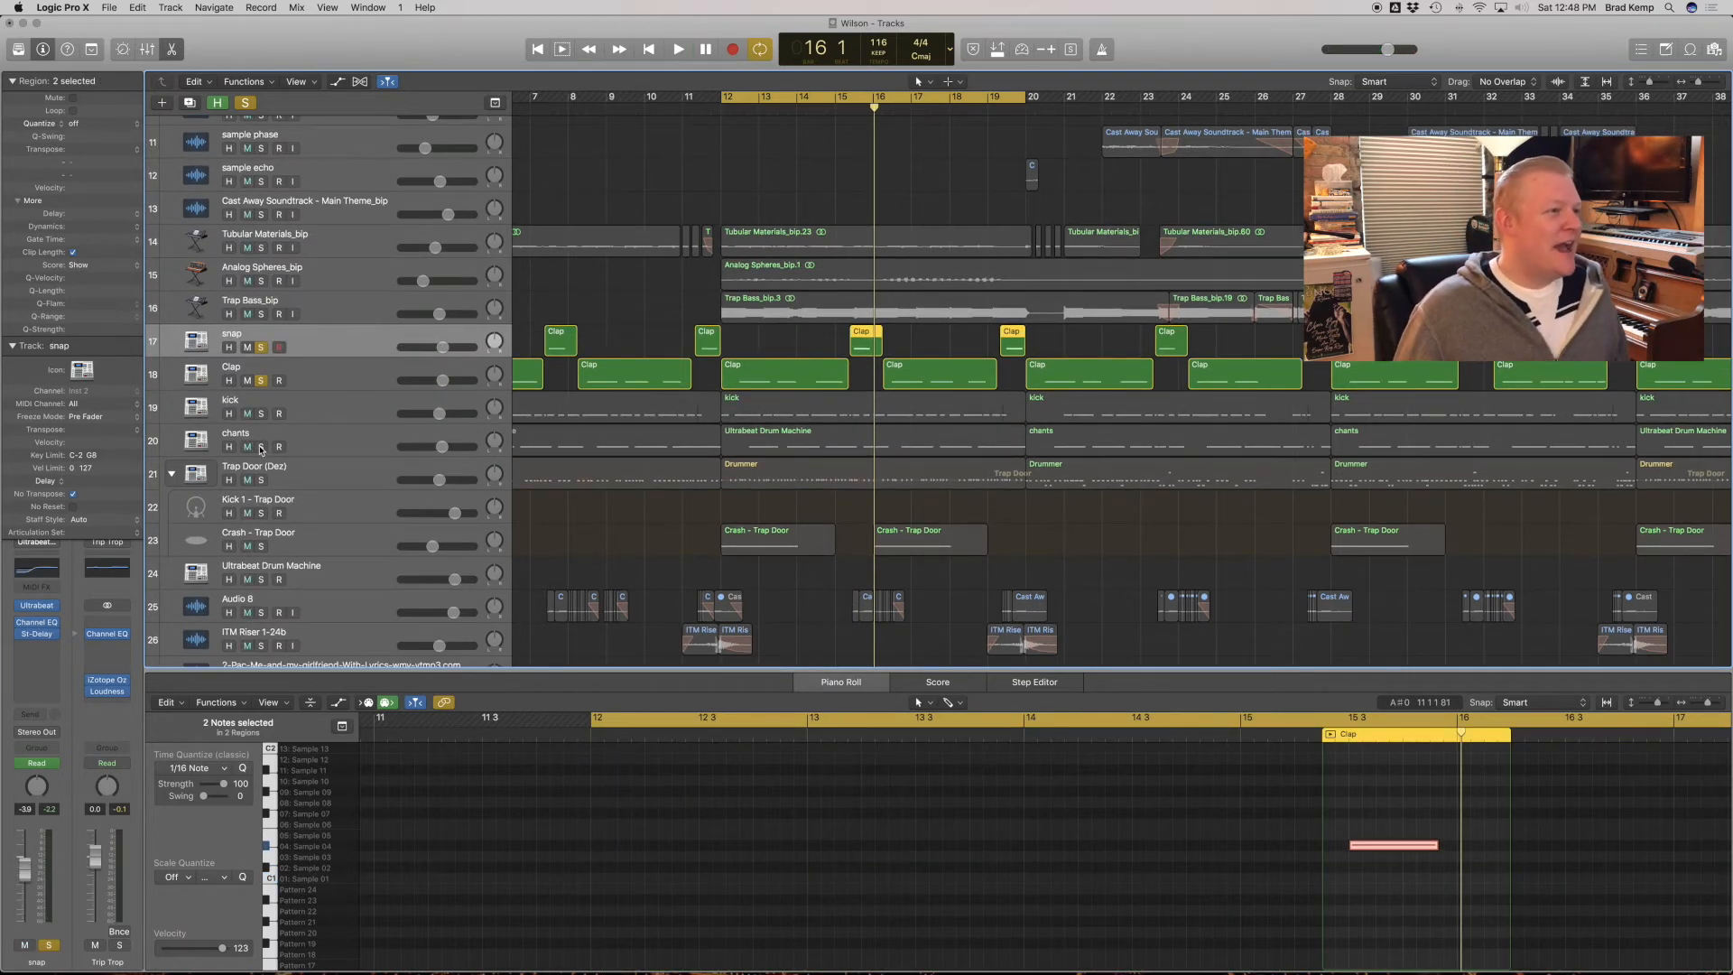
left_click(261, 448)
key("space")
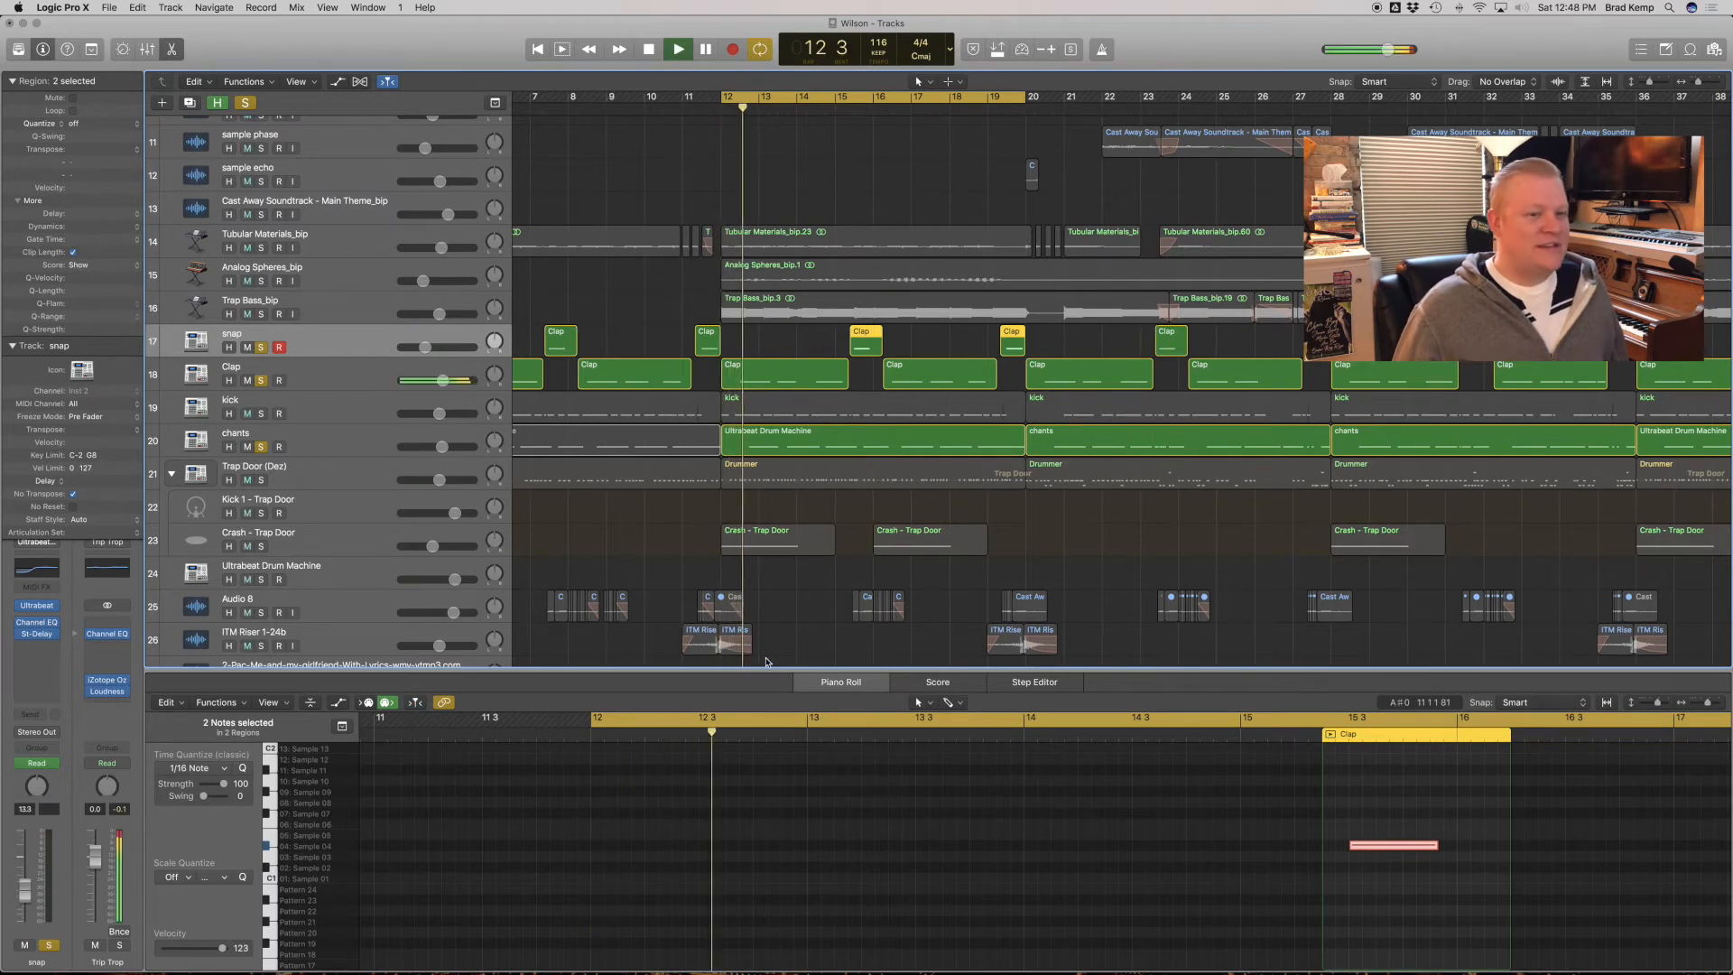
left_click(919, 450)
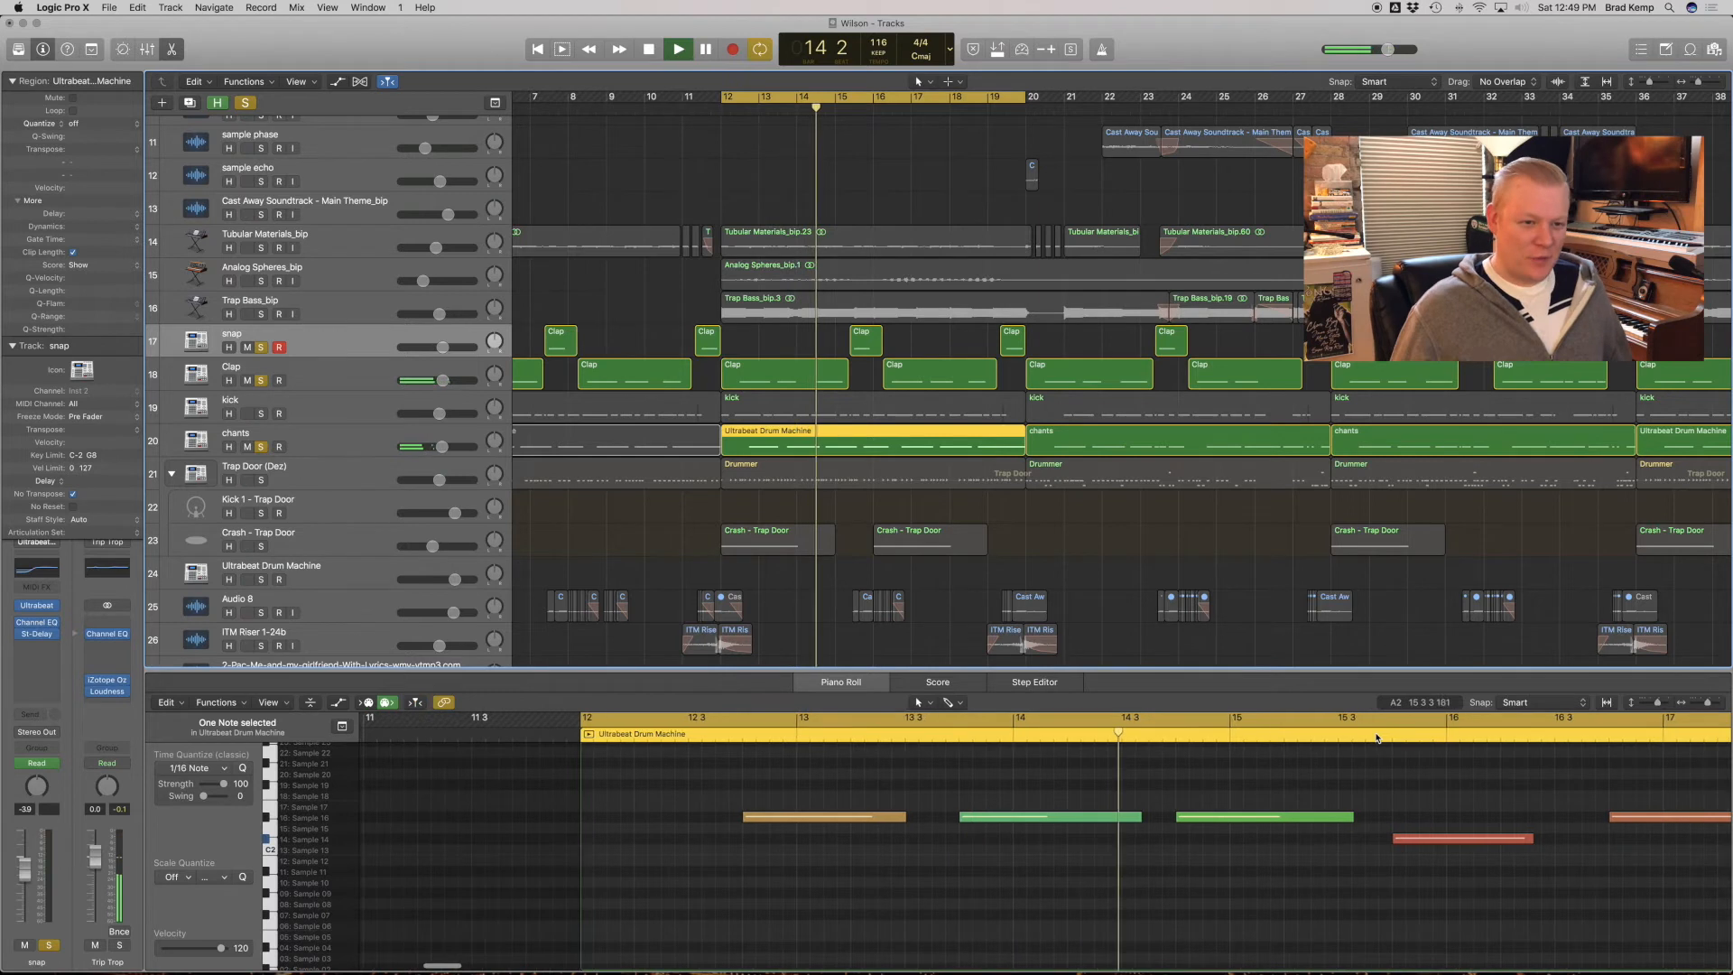
key("space")
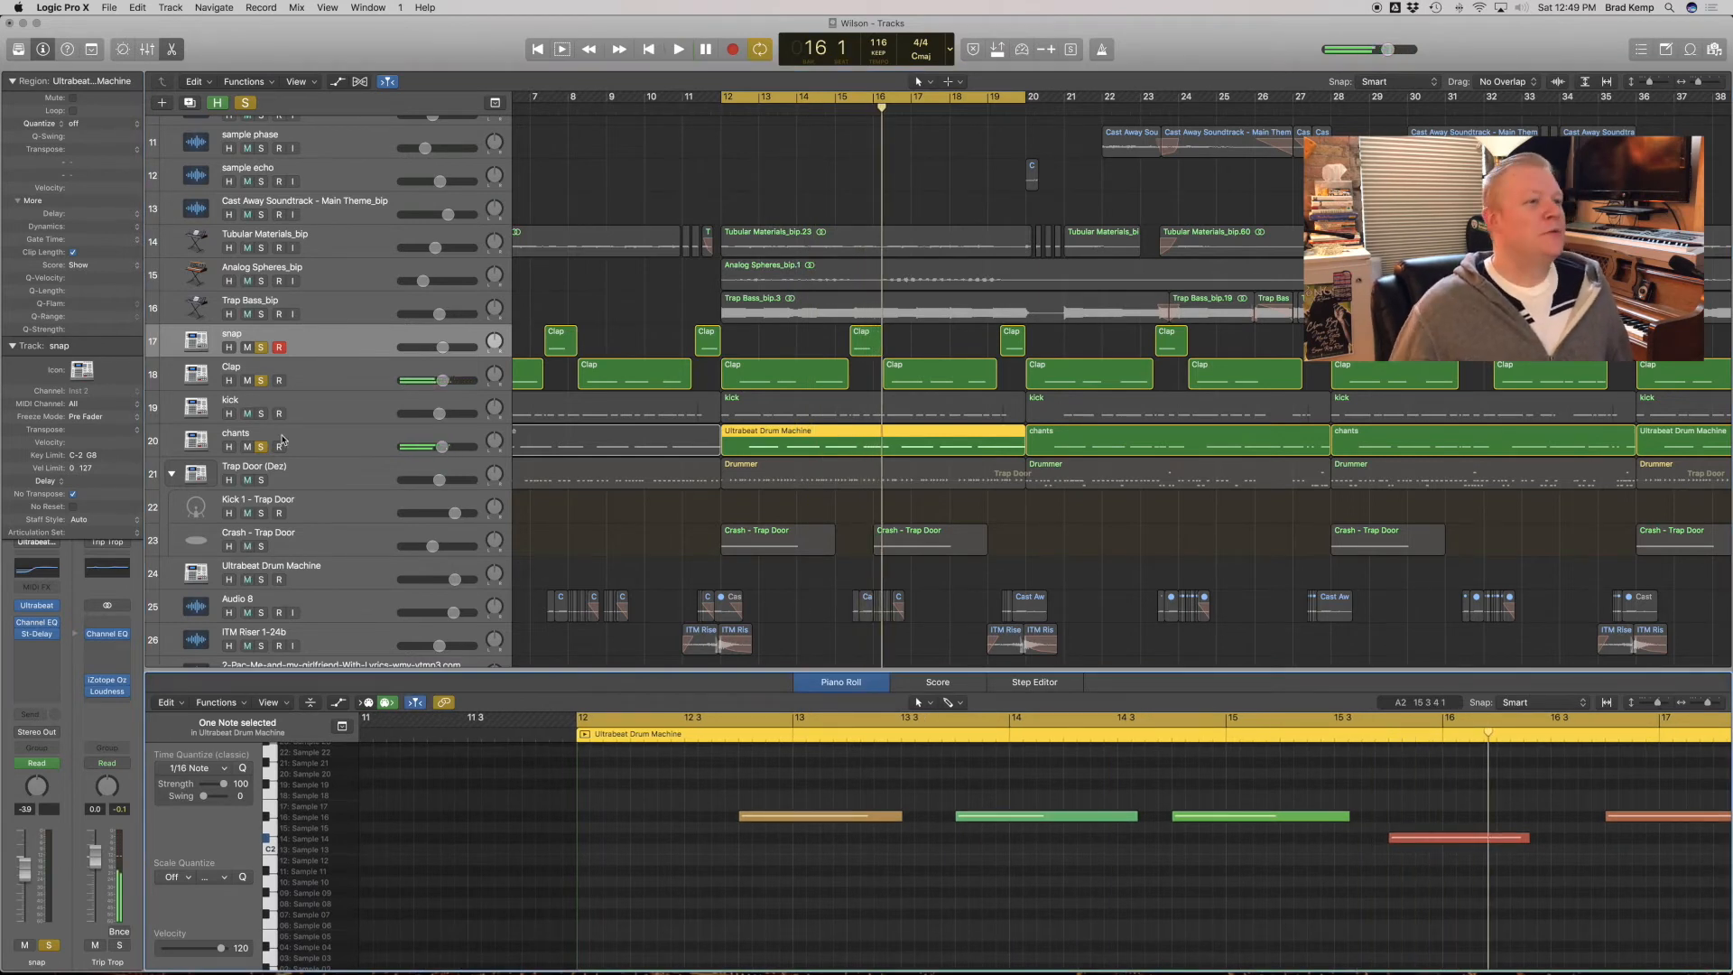
Select the chants track, check the effects in its channel strip and listen to the cycle again.
left_click(280, 445)
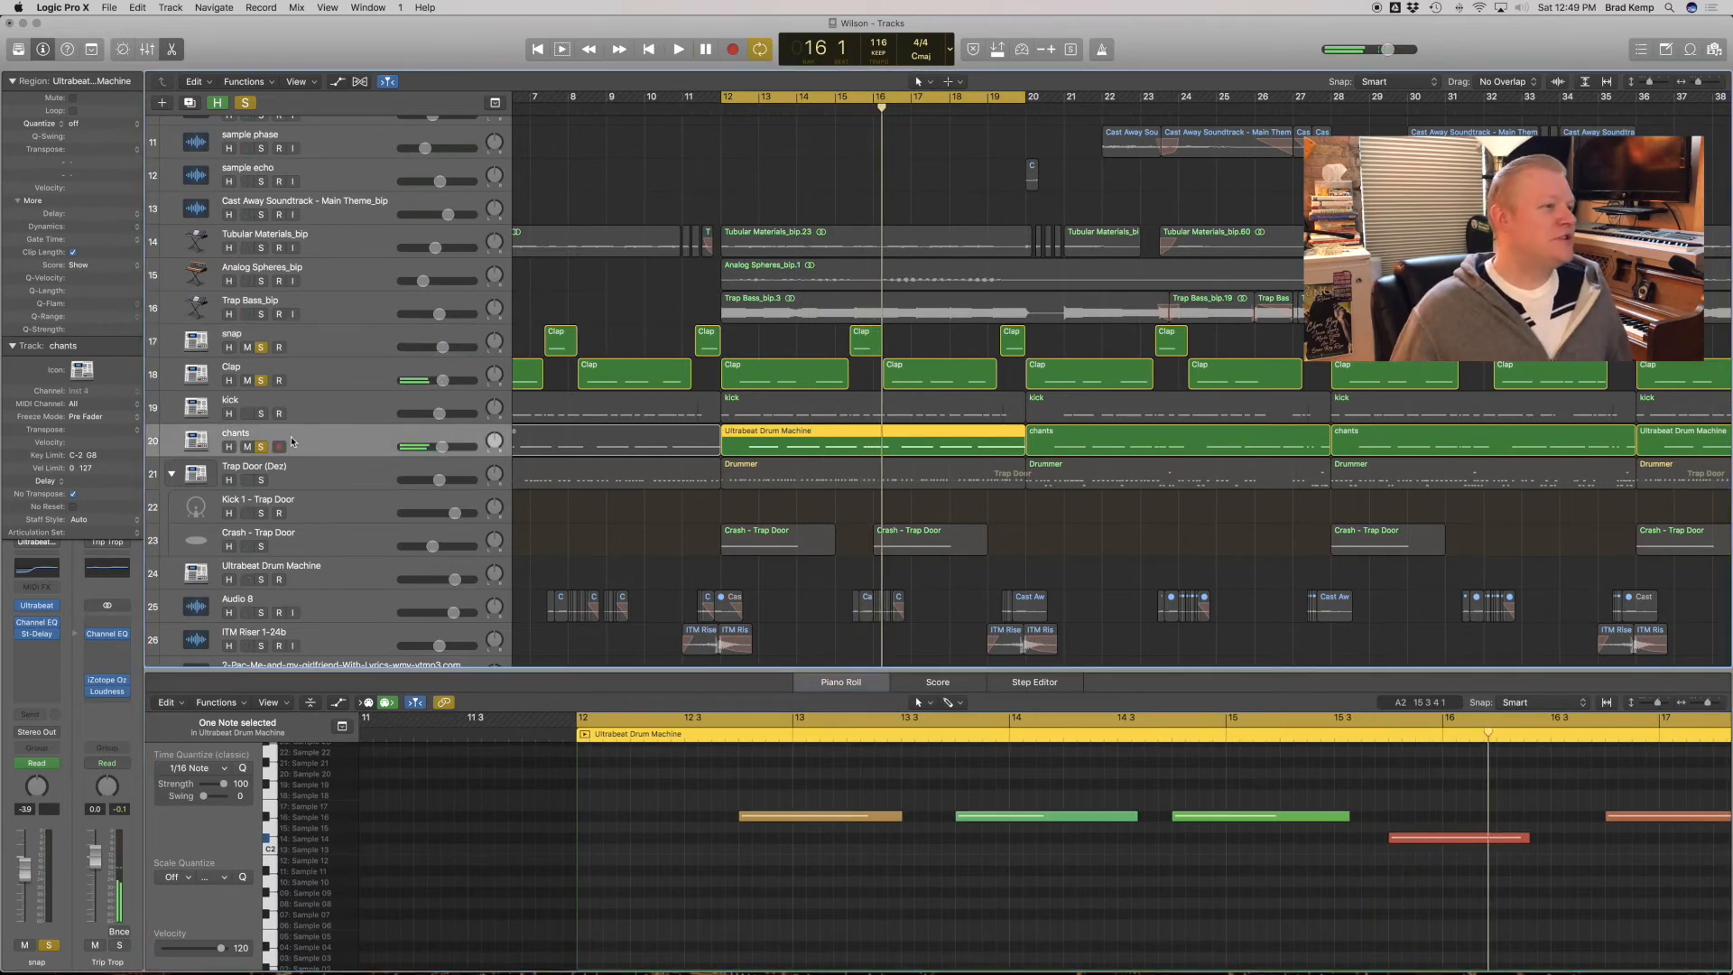
left_click(43, 634)
key("space")
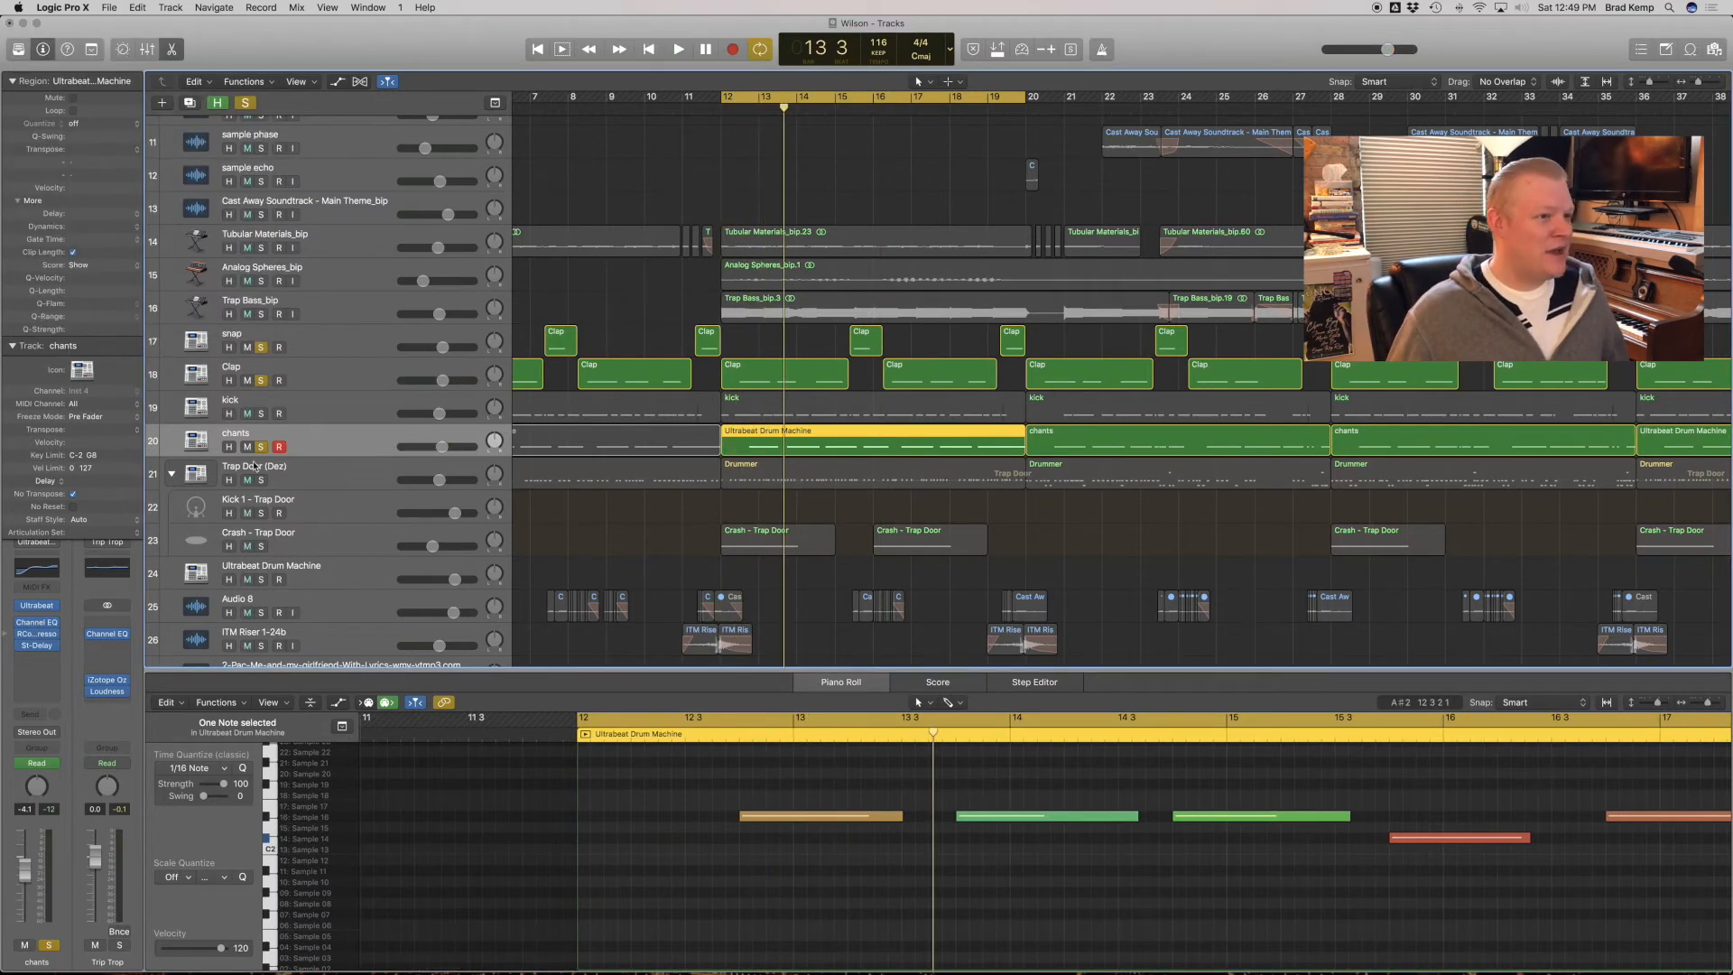
Take Clap, snap and chants out of solo, move the chants track between snap and Clap, and select the Trap Door (Dez) track.
left_click_drag(254, 446, 264, 412)
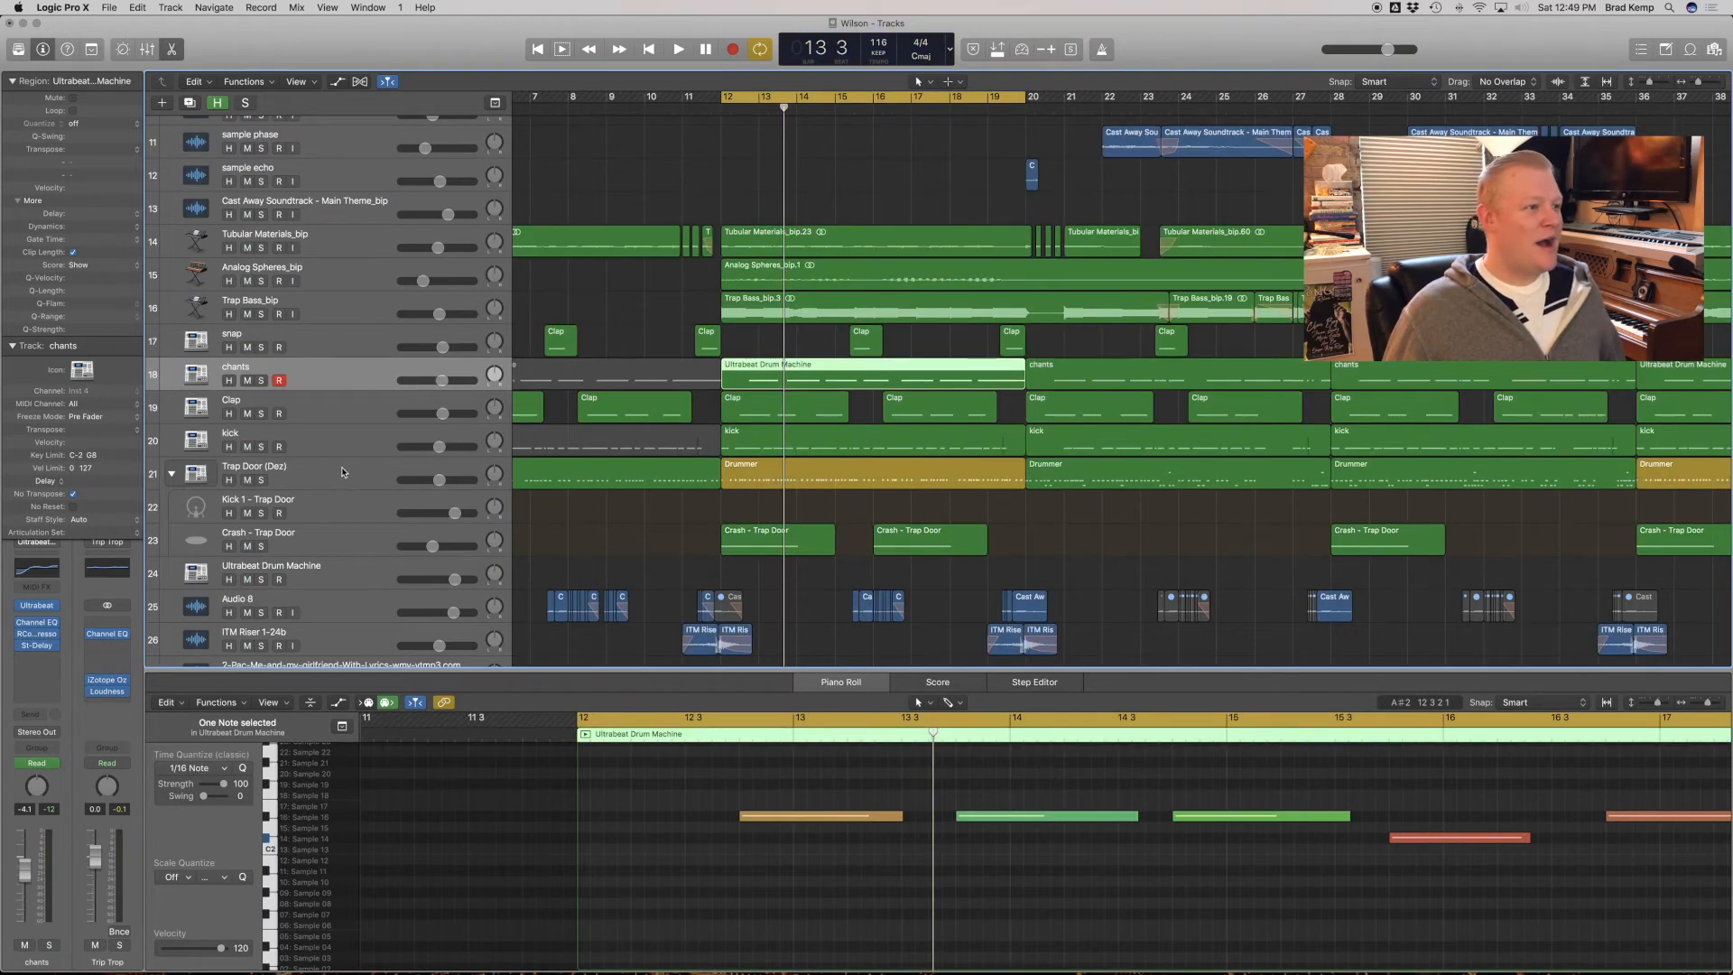
left_click(280, 491)
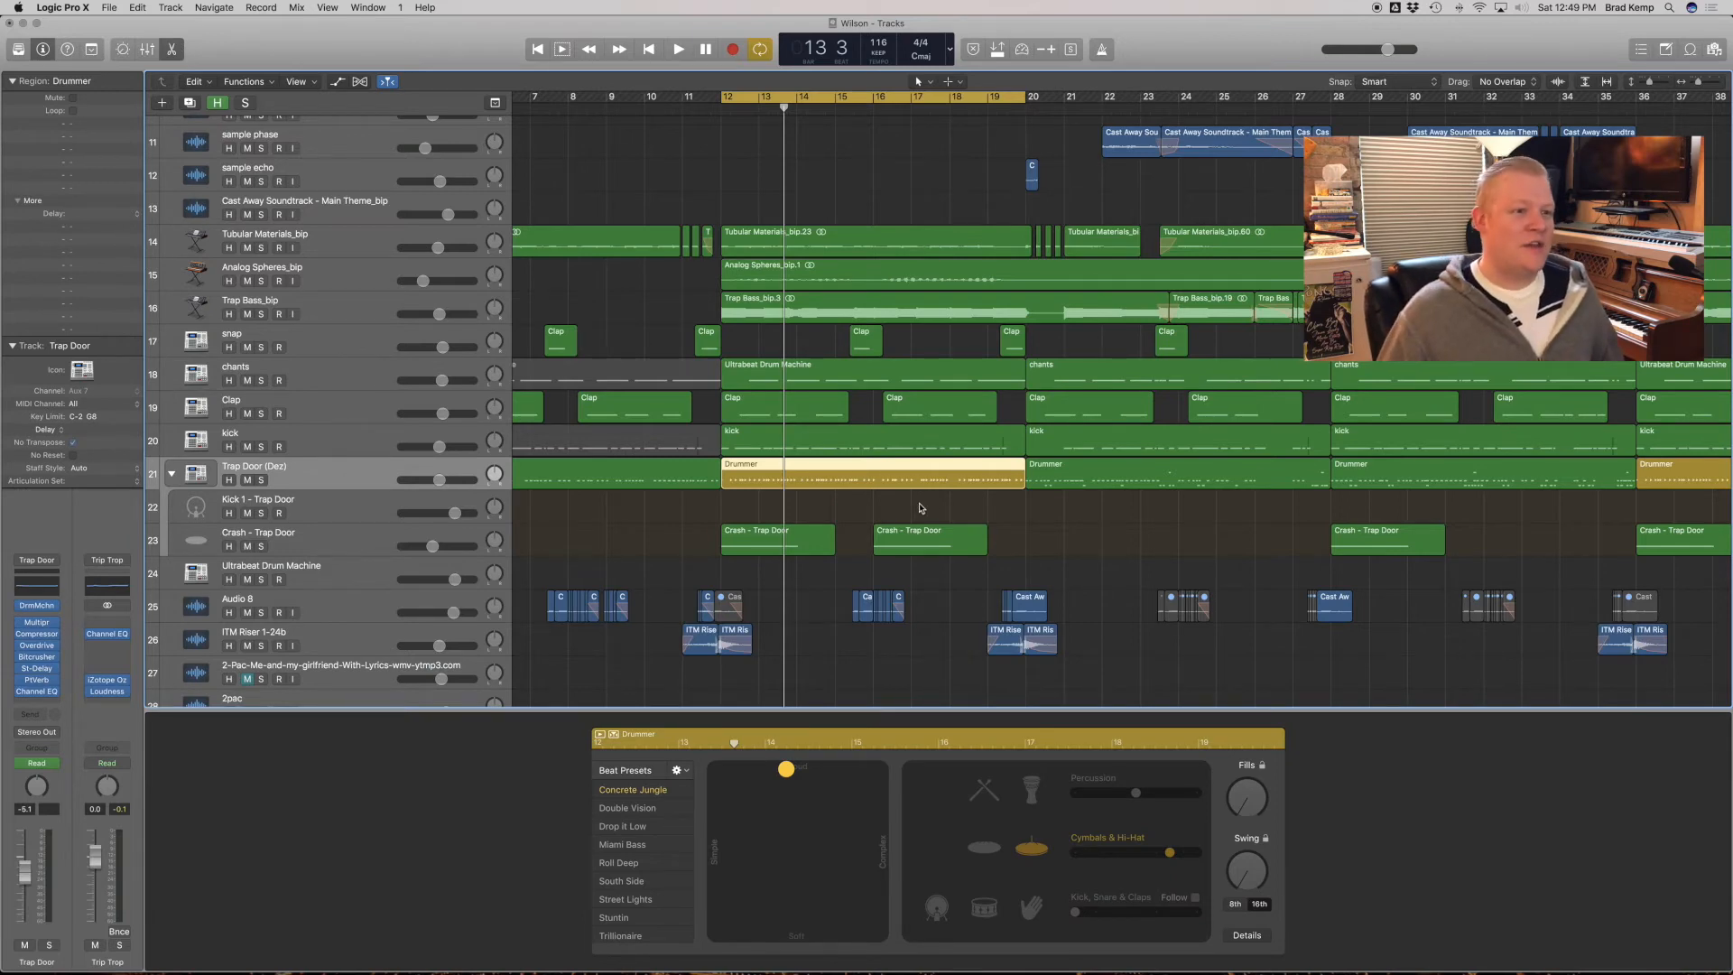
Convert the Trap Door Drummer region at bar 12 to a MIDI region and play the cycle while viewing its hi-hat notes.
right_click(921, 508)
left_click(823, 490)
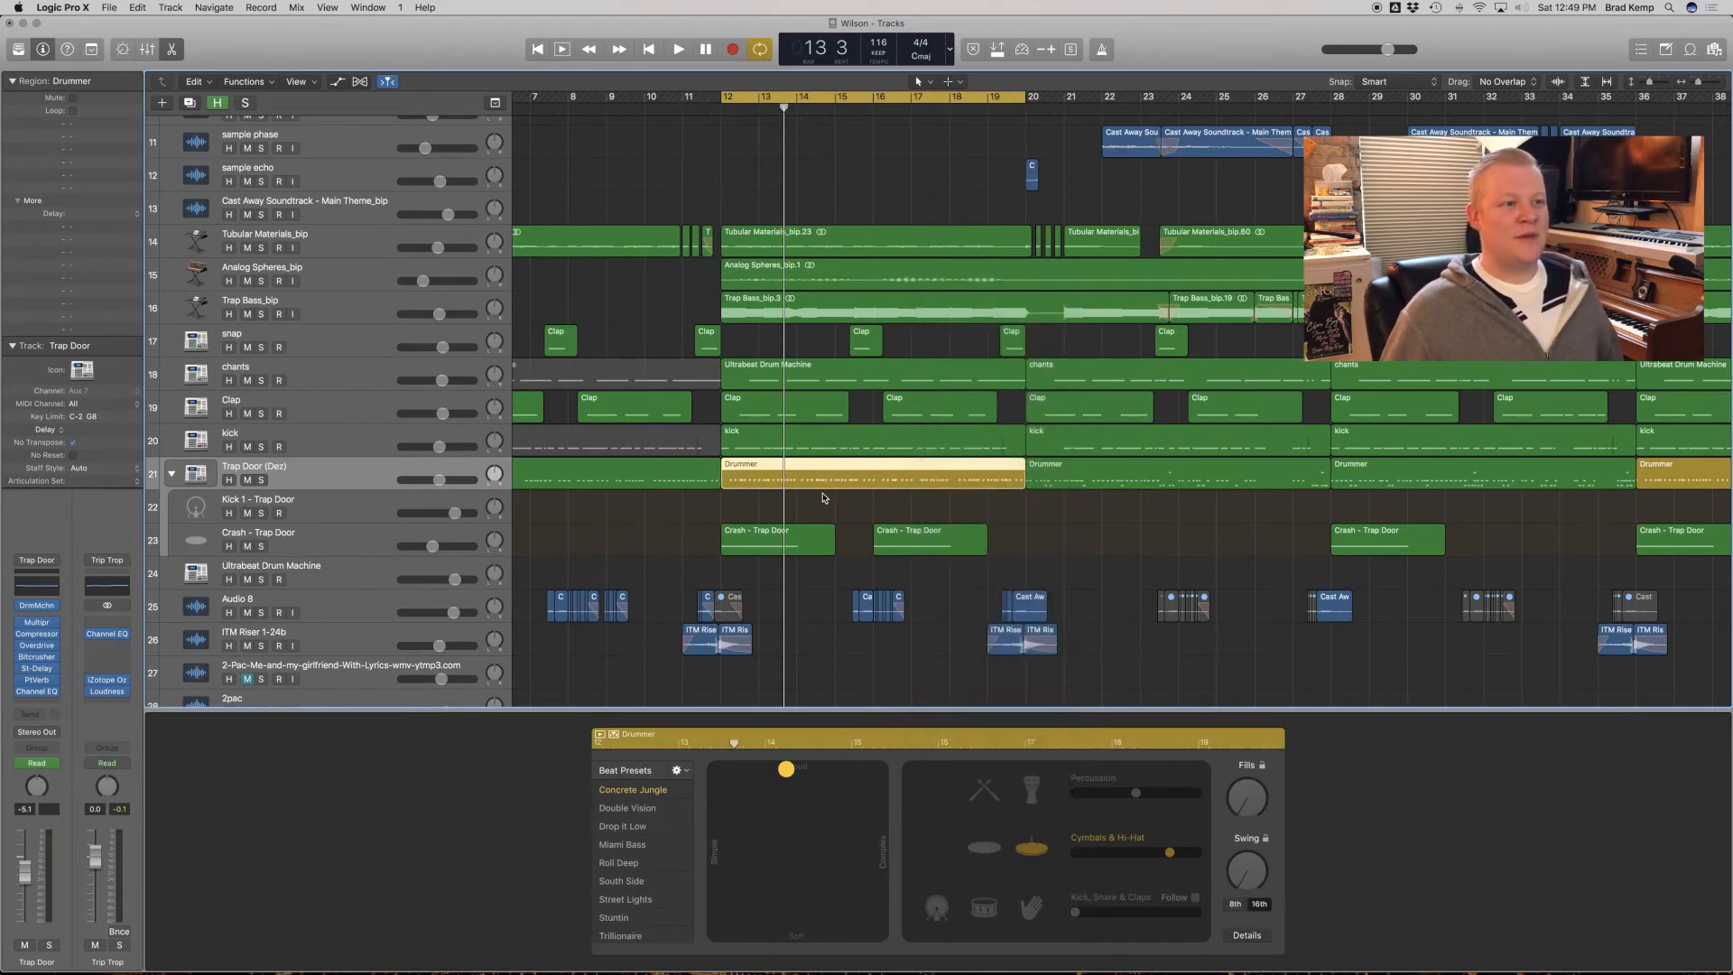
key("space")
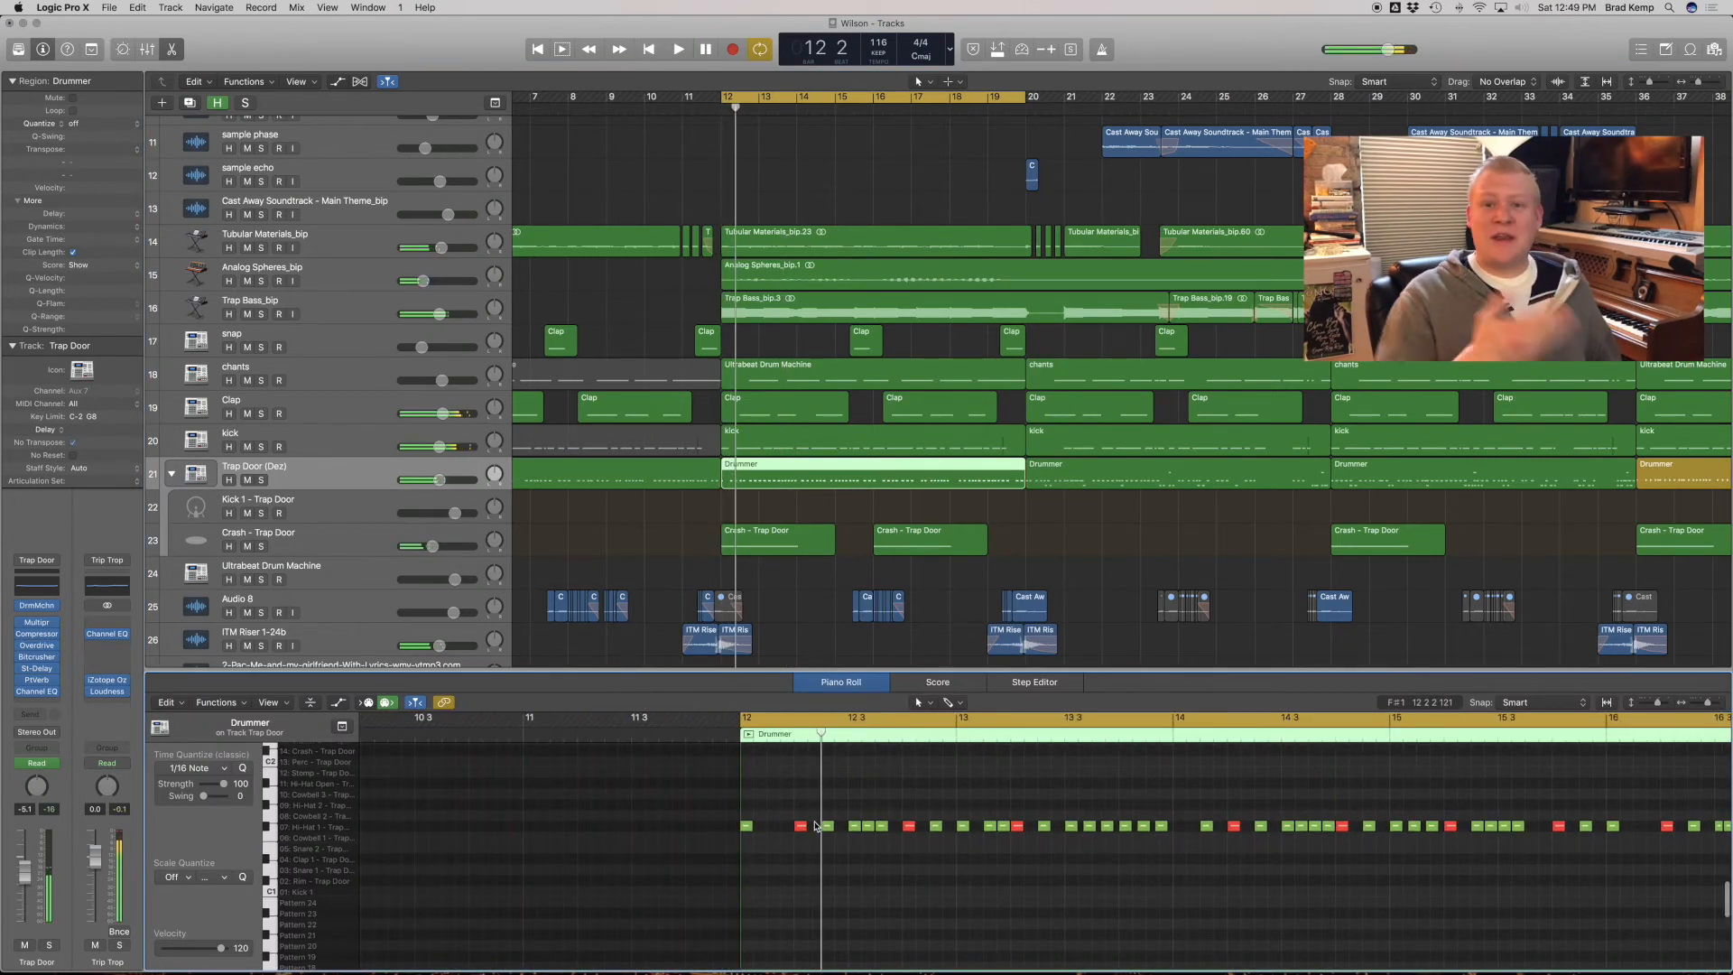
scroll(303, 470, "down", 1)
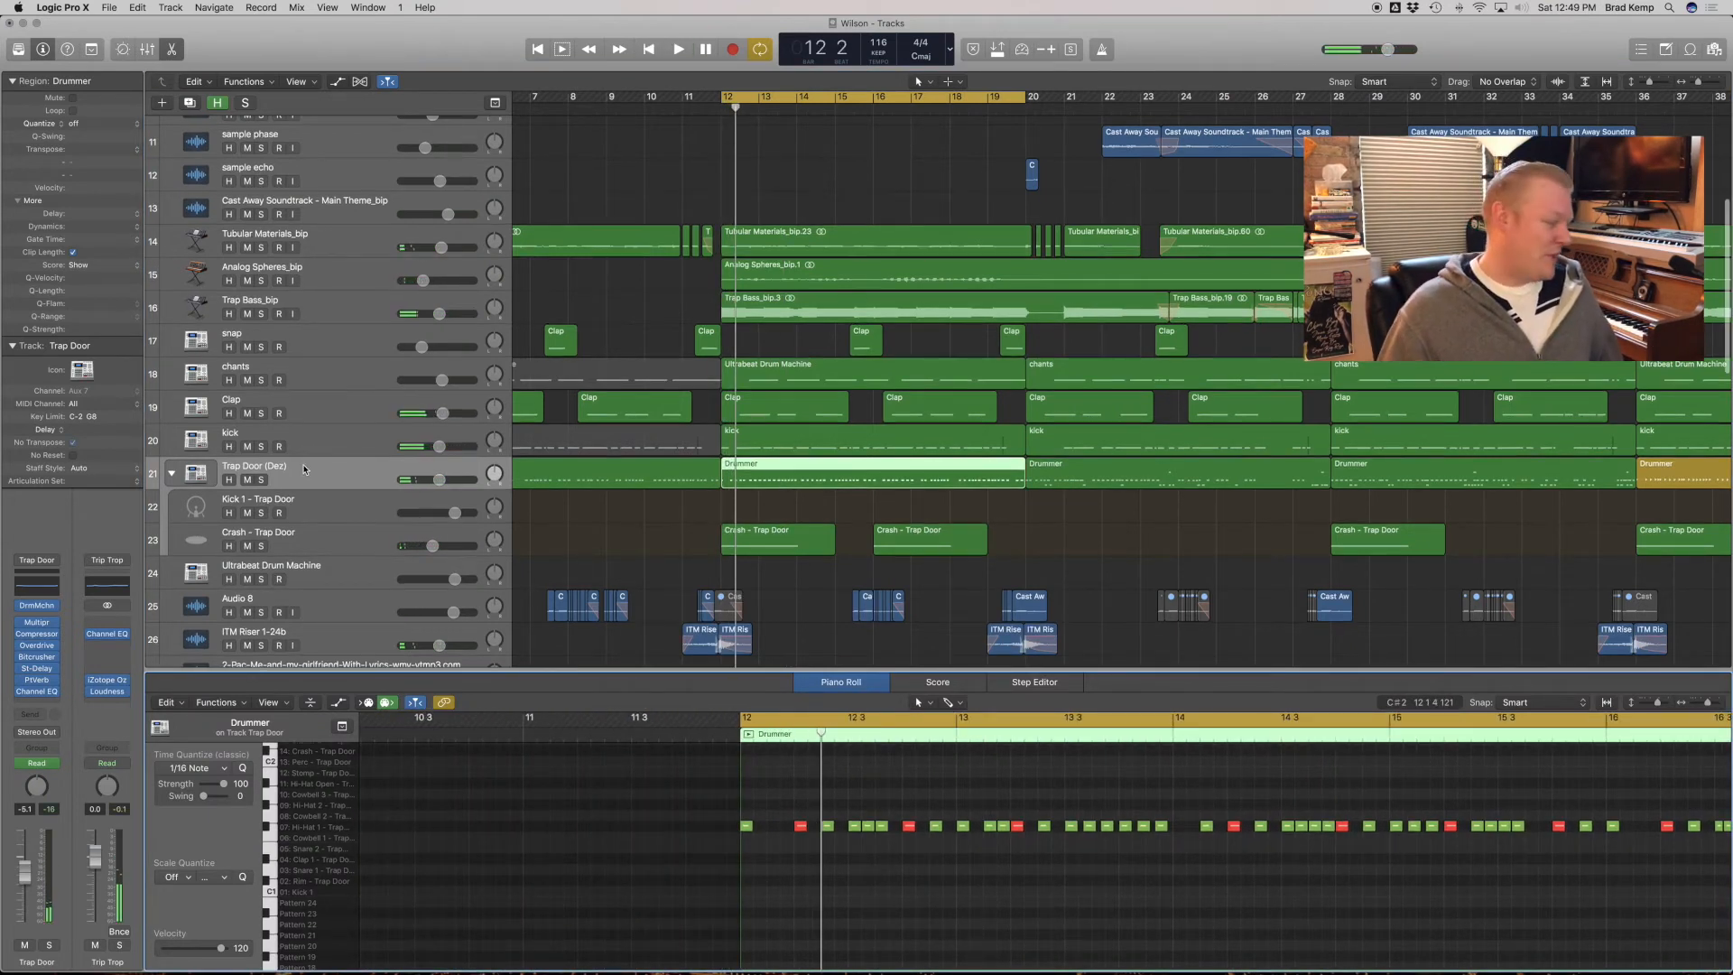
scroll(873, 404, "down", 5)
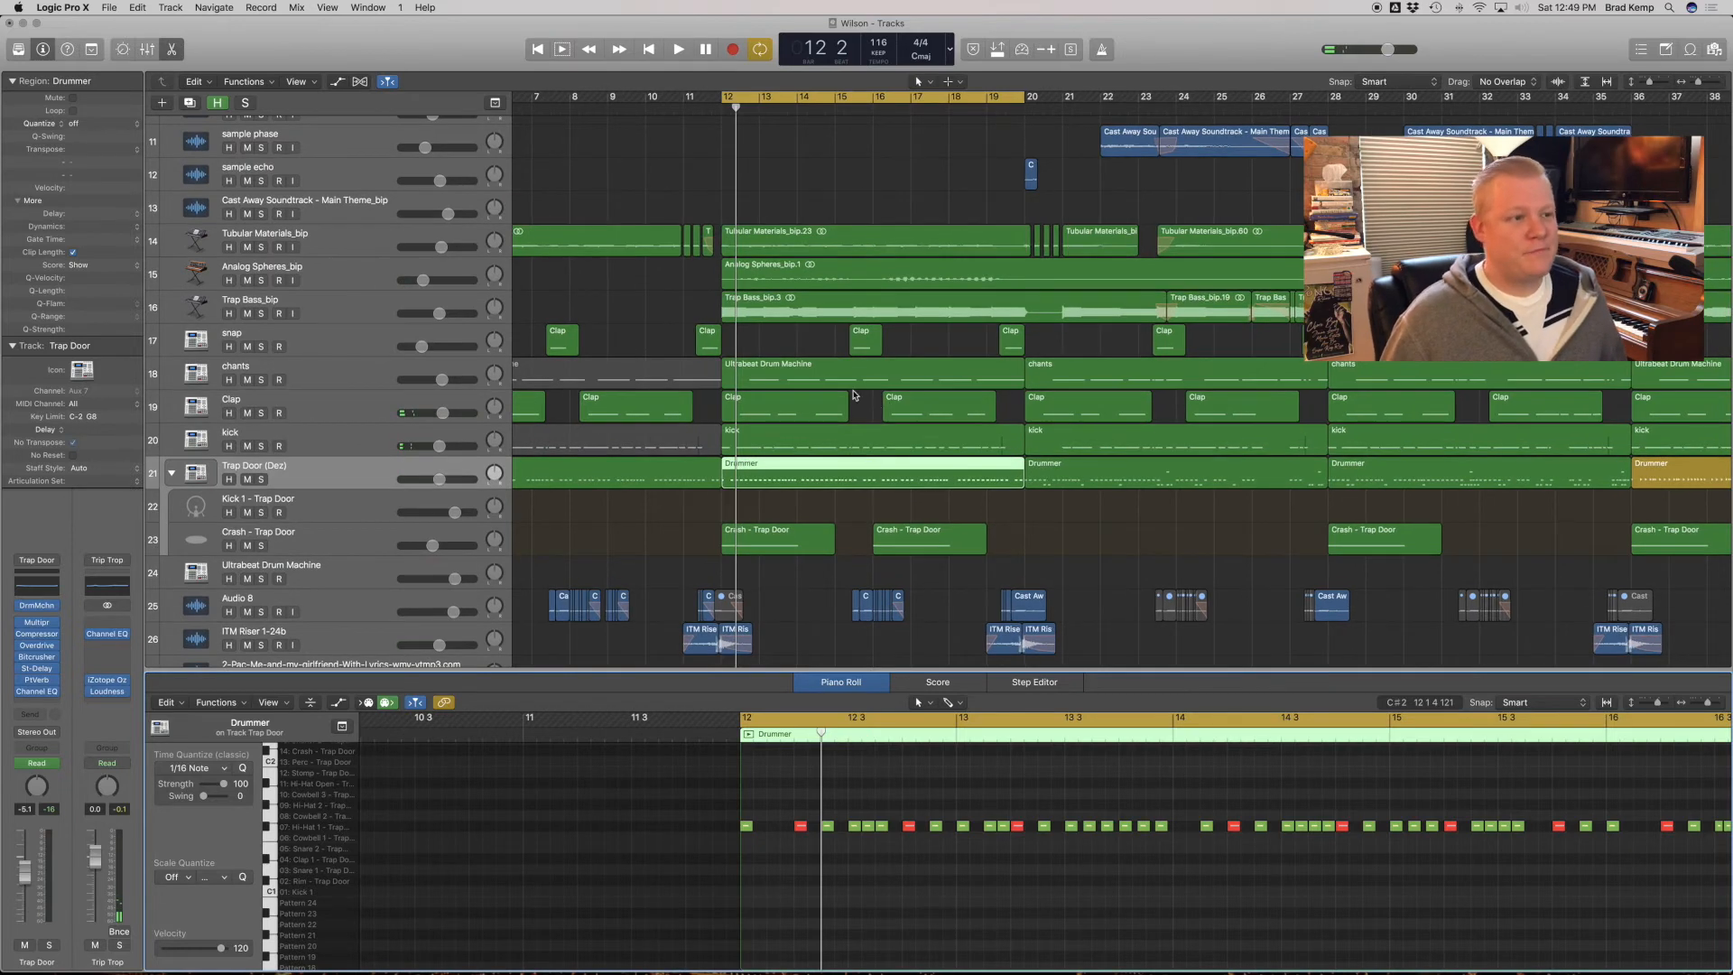
Inspect the Crash - Trap Door regions and the Crash pad controls in Trap Door's Drum Machine Designer.
left_click(418, 539)
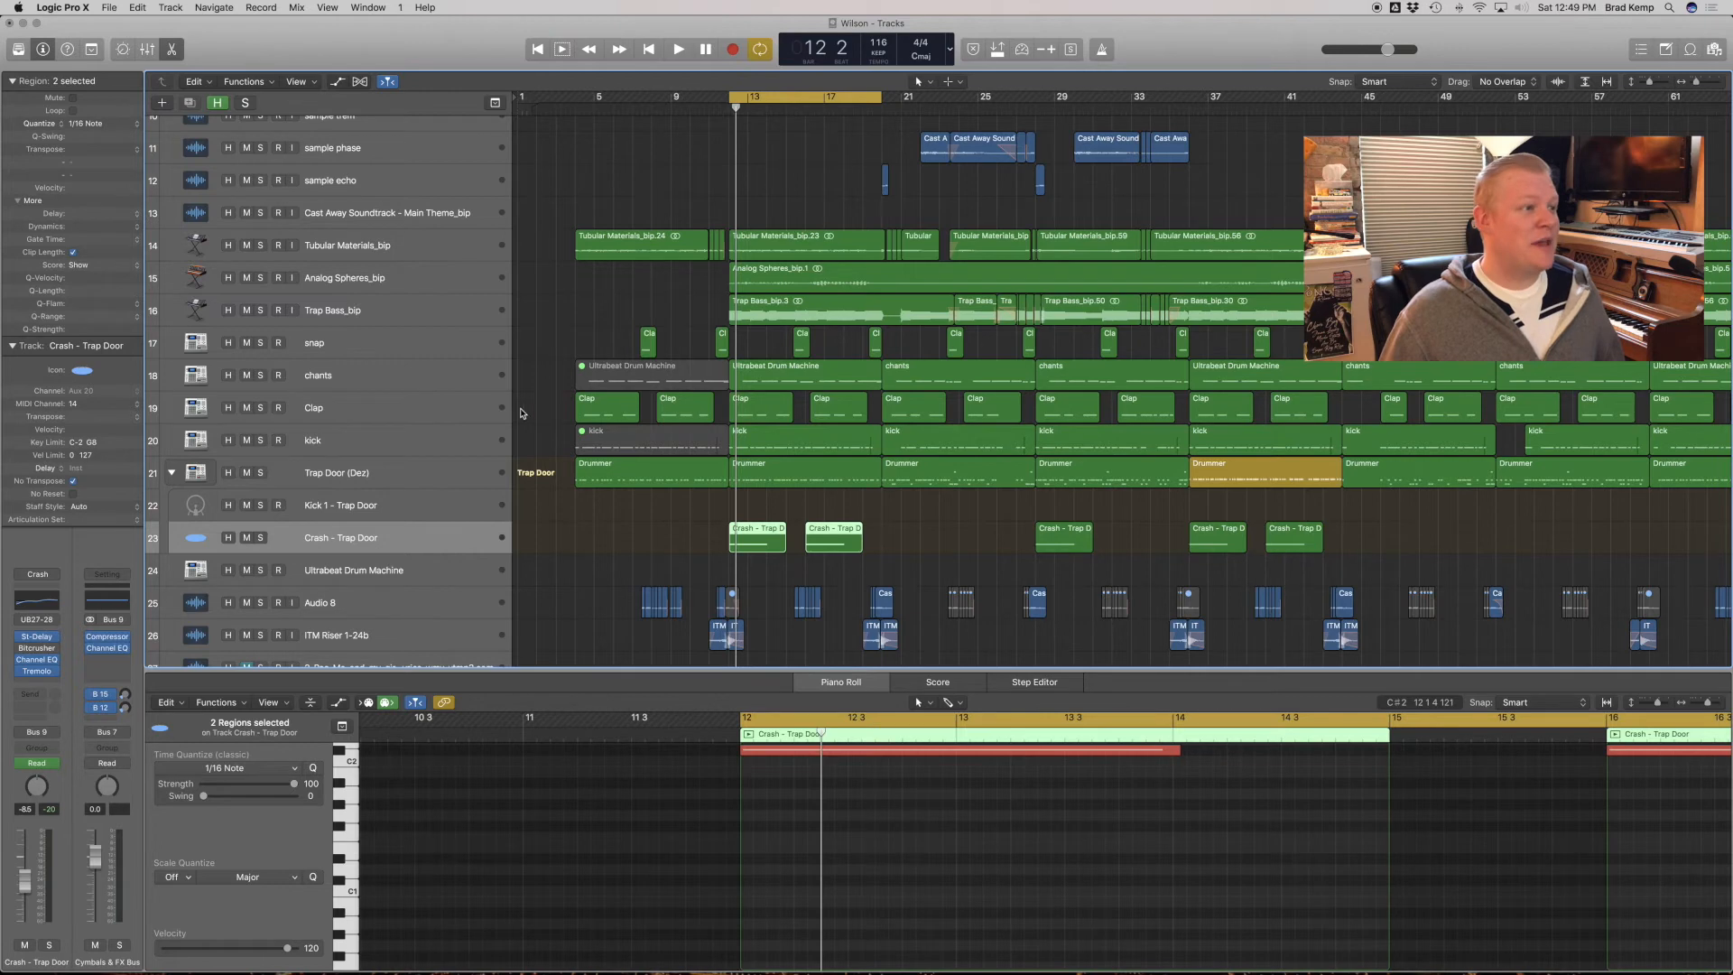
left_click(374, 487)
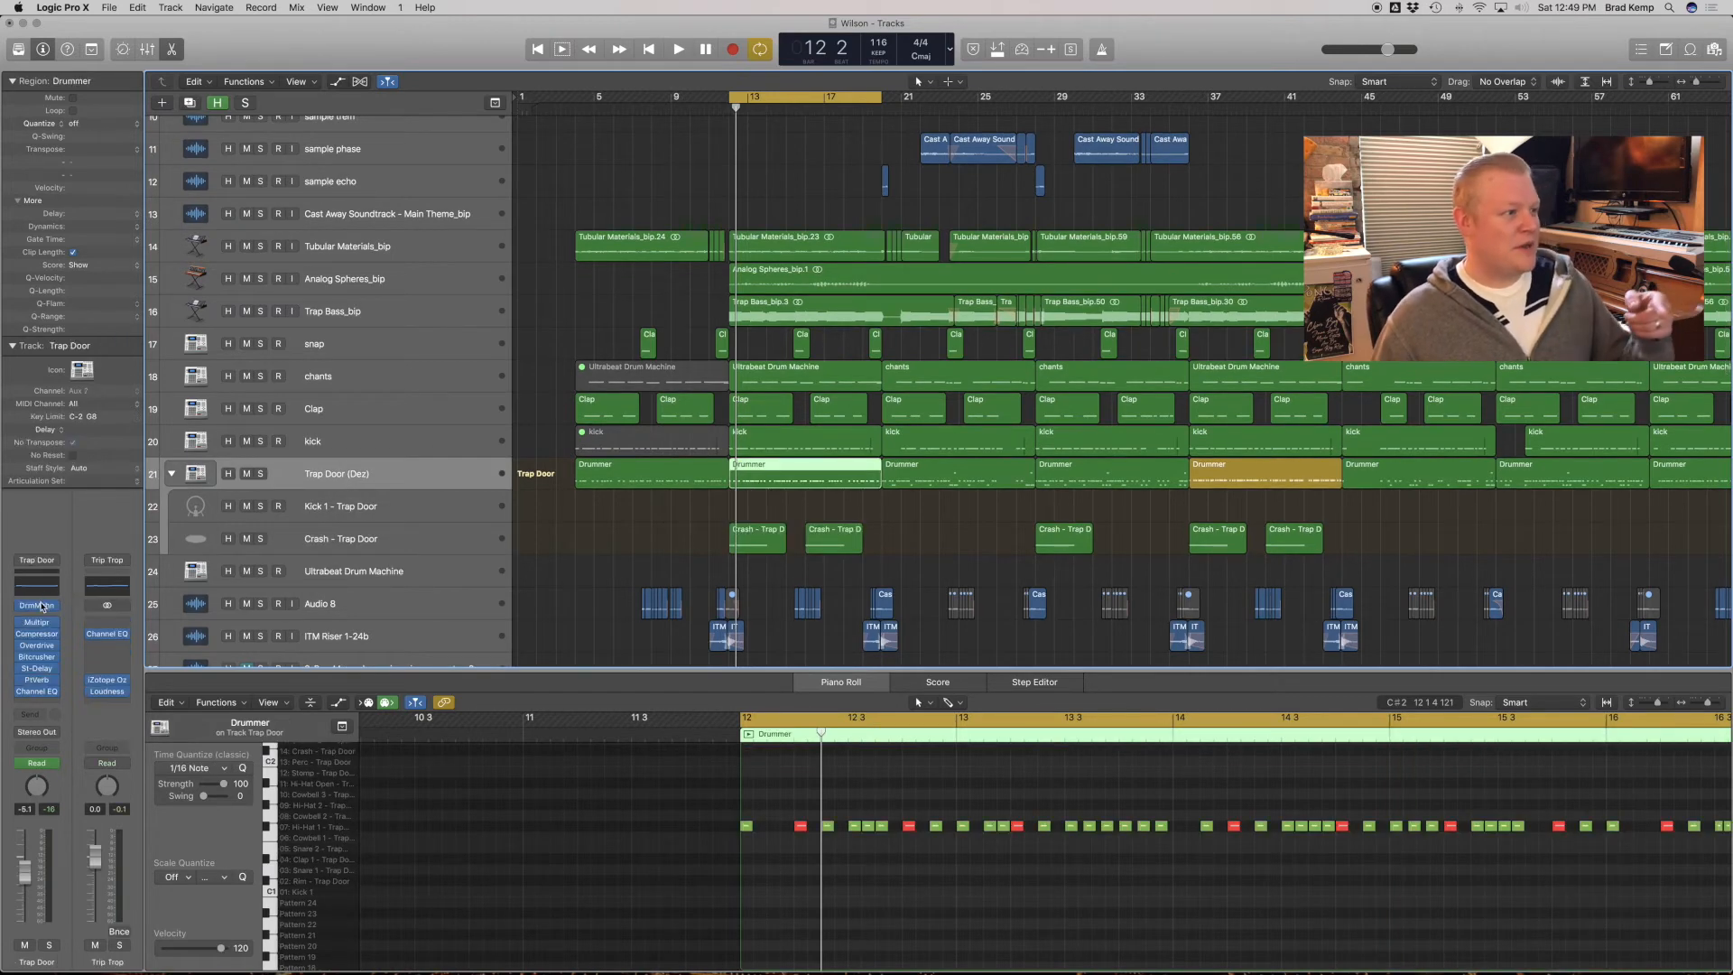
left_click(38, 605)
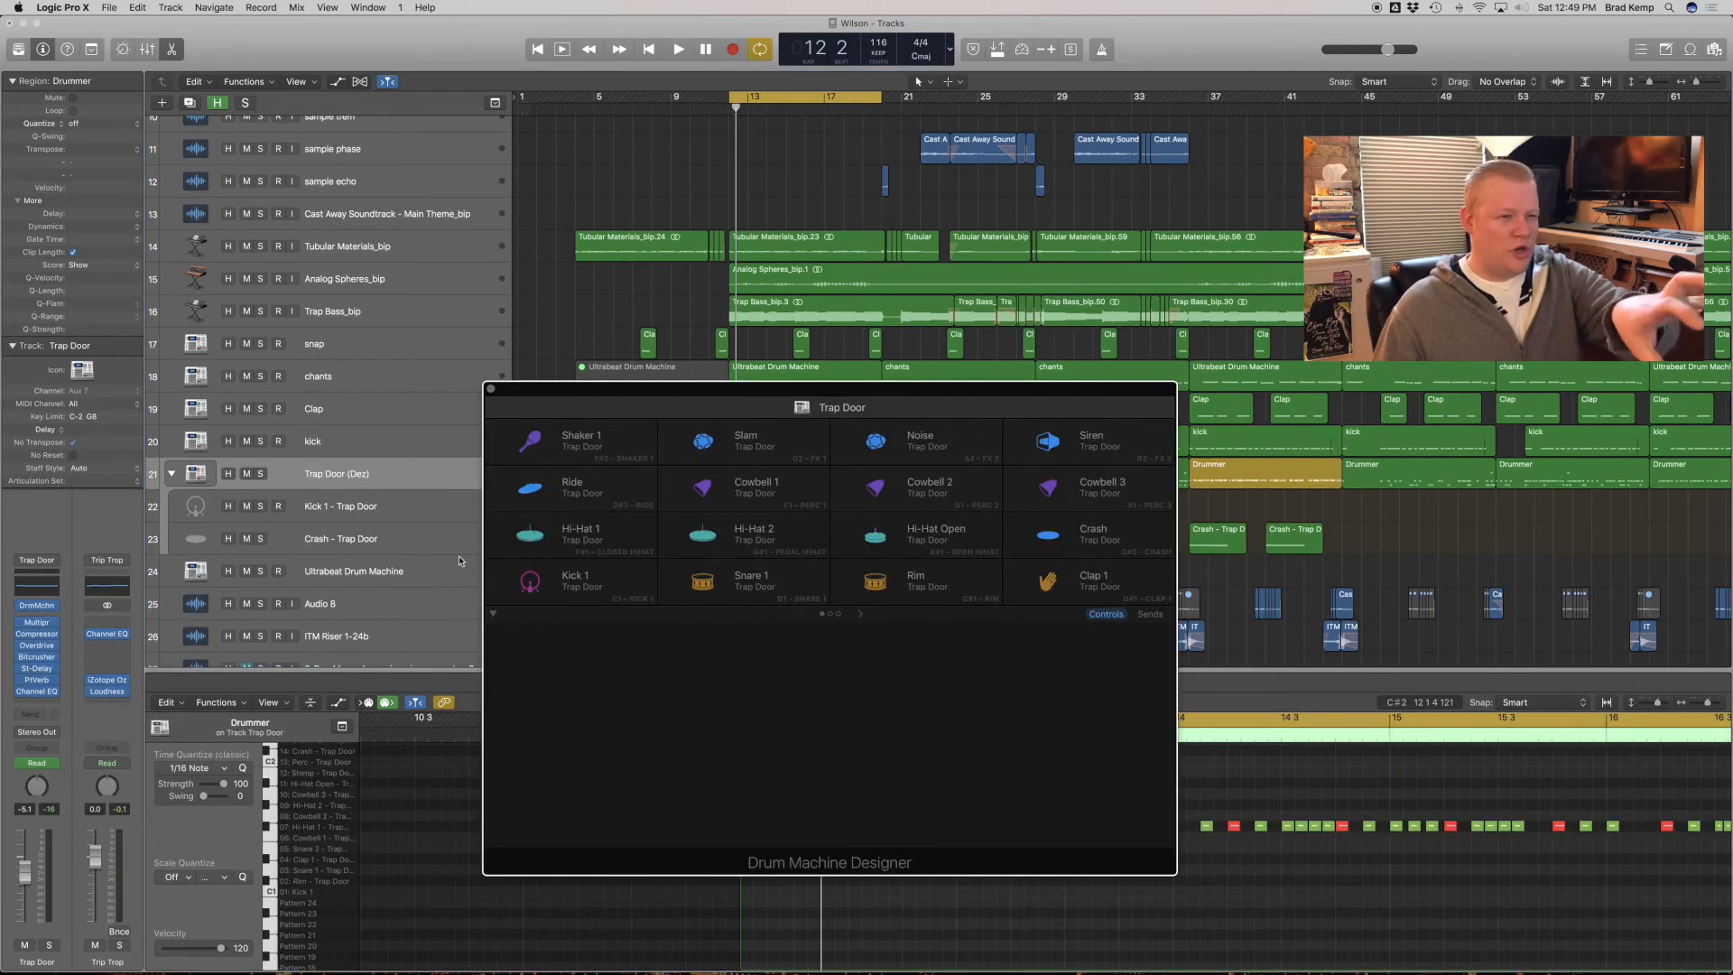
left_click(1068, 542)
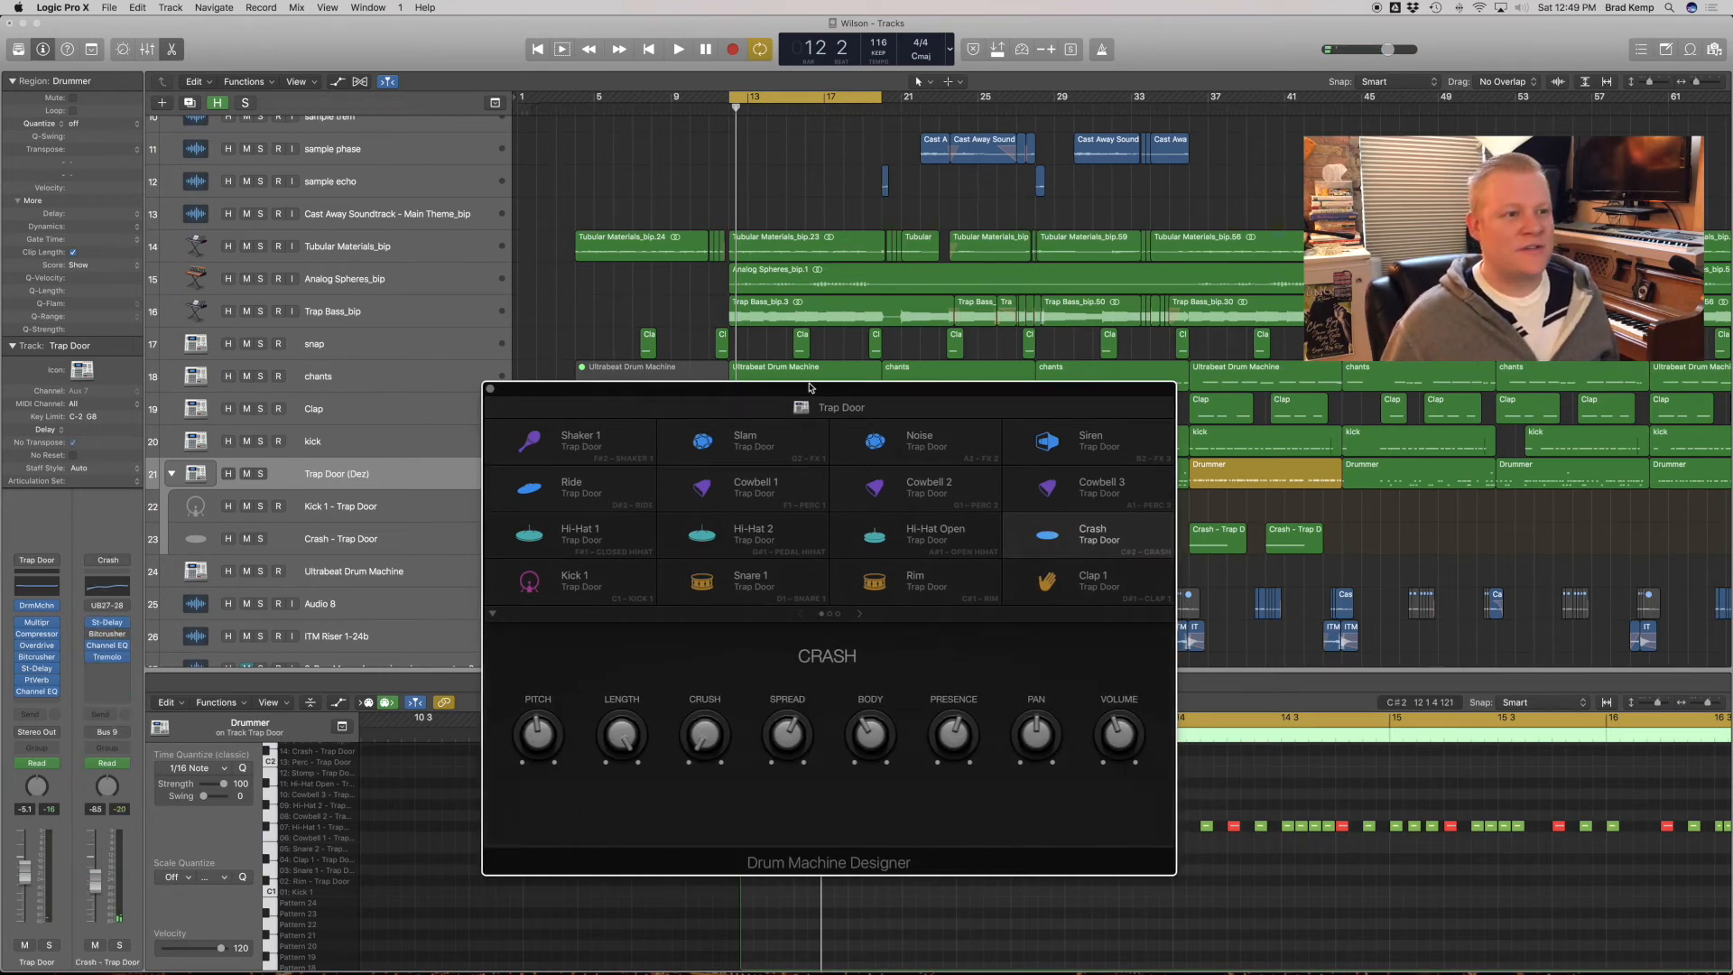
key("super+w")
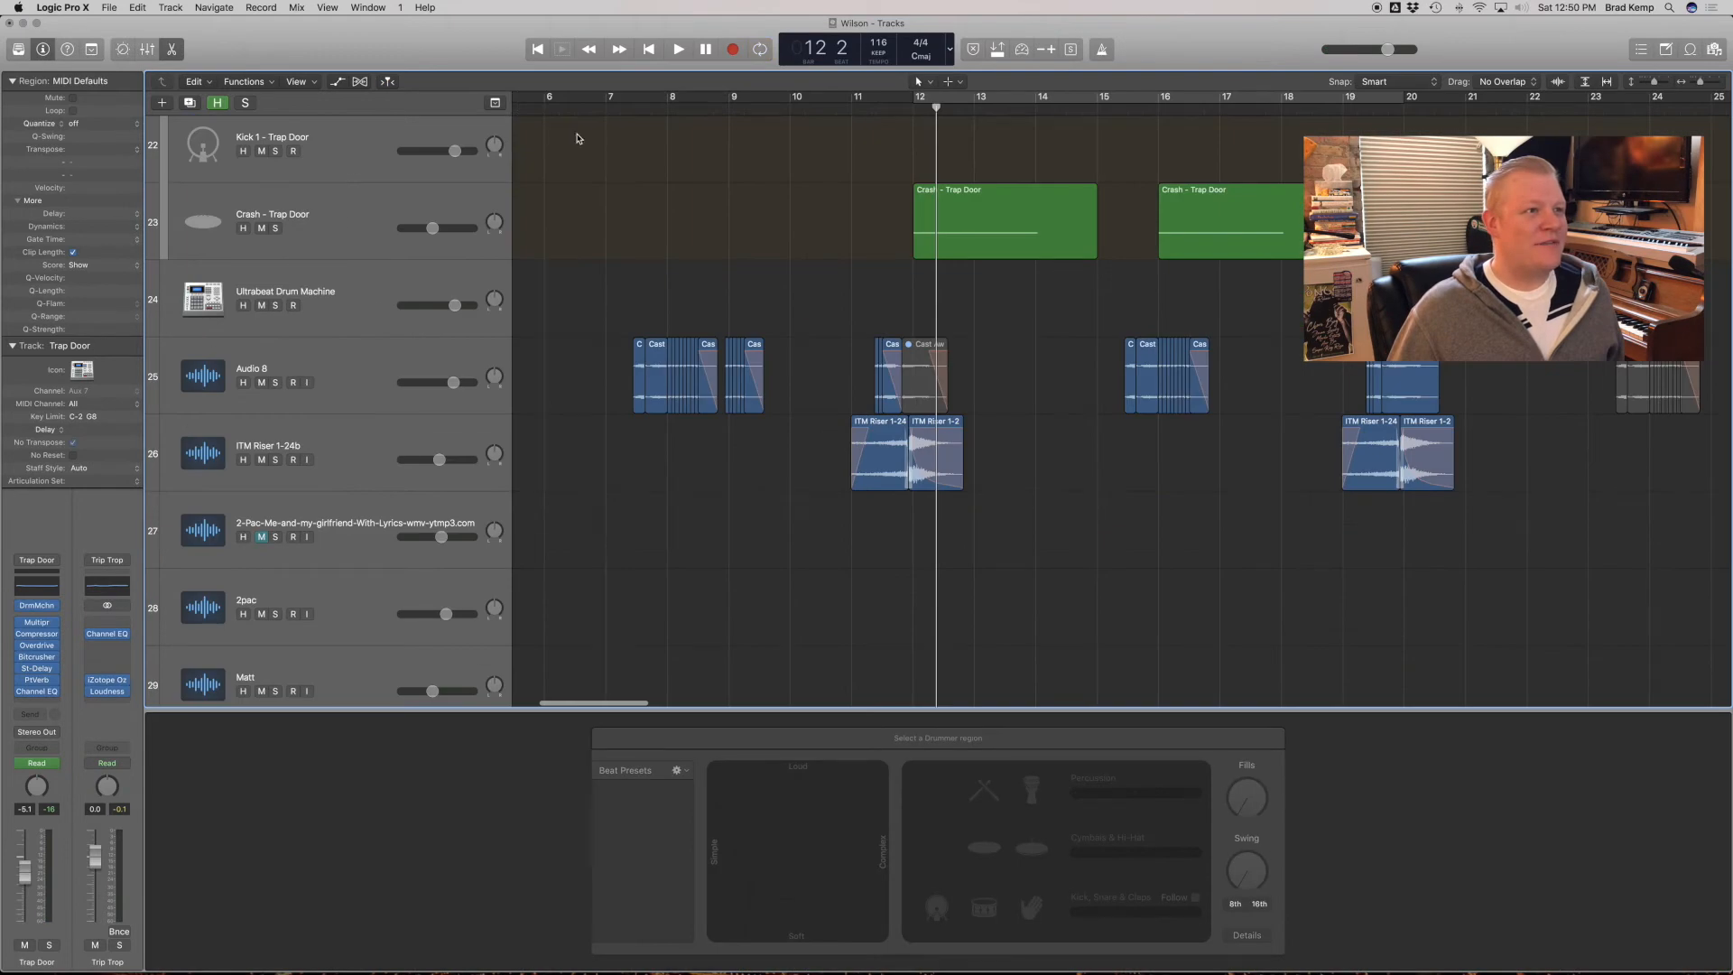
Solo the Audio 8 track and listen to its chopped movie clips from about bar 7.
double_click(612, 111)
left_click(276, 383)
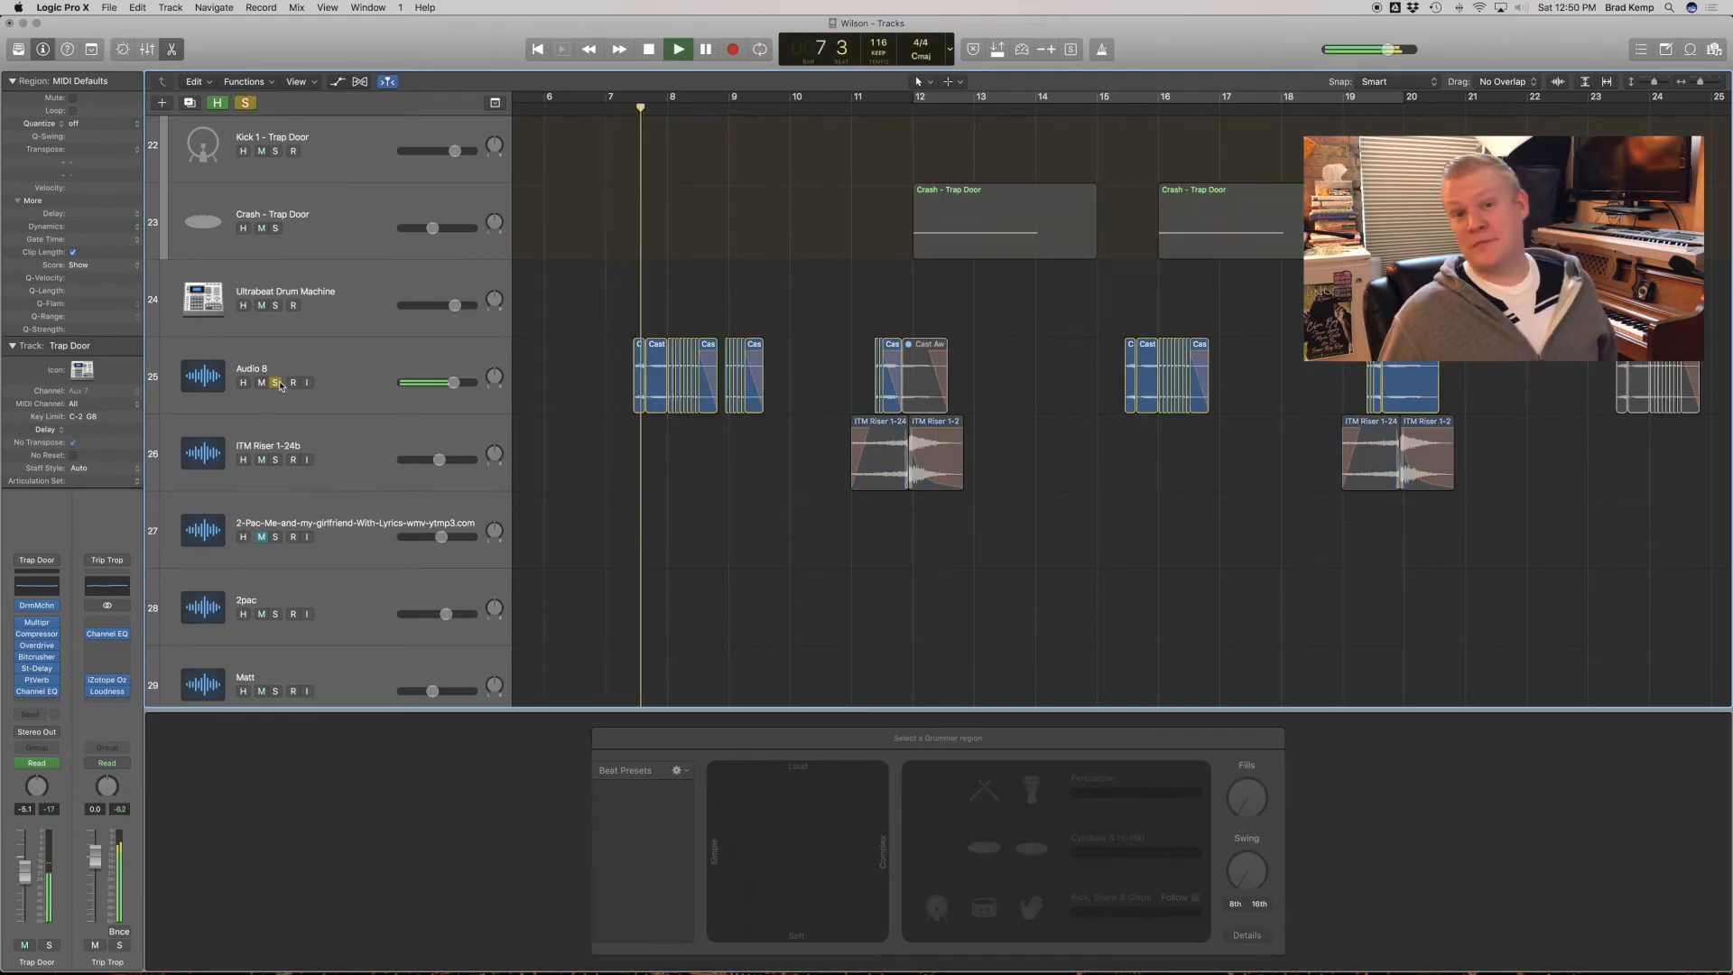
left_click(765, 414, "ctrl+alt")
scroll(749, 410, "up", 5)
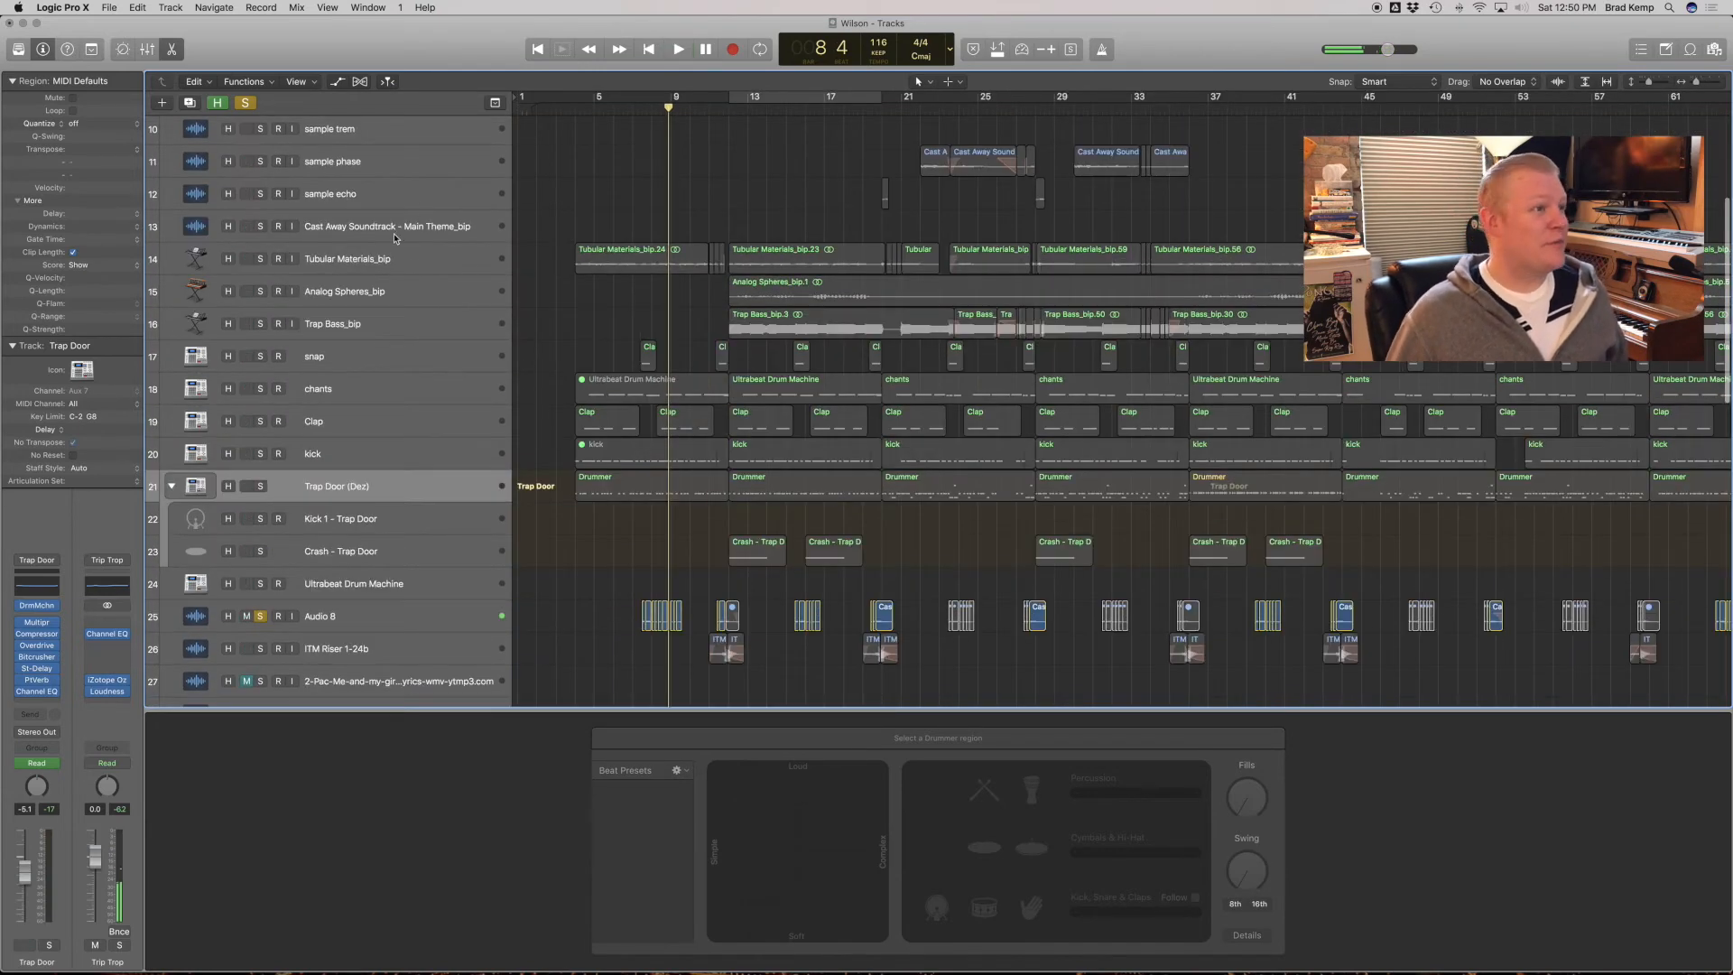
scroll(565, 194, "up", 4)
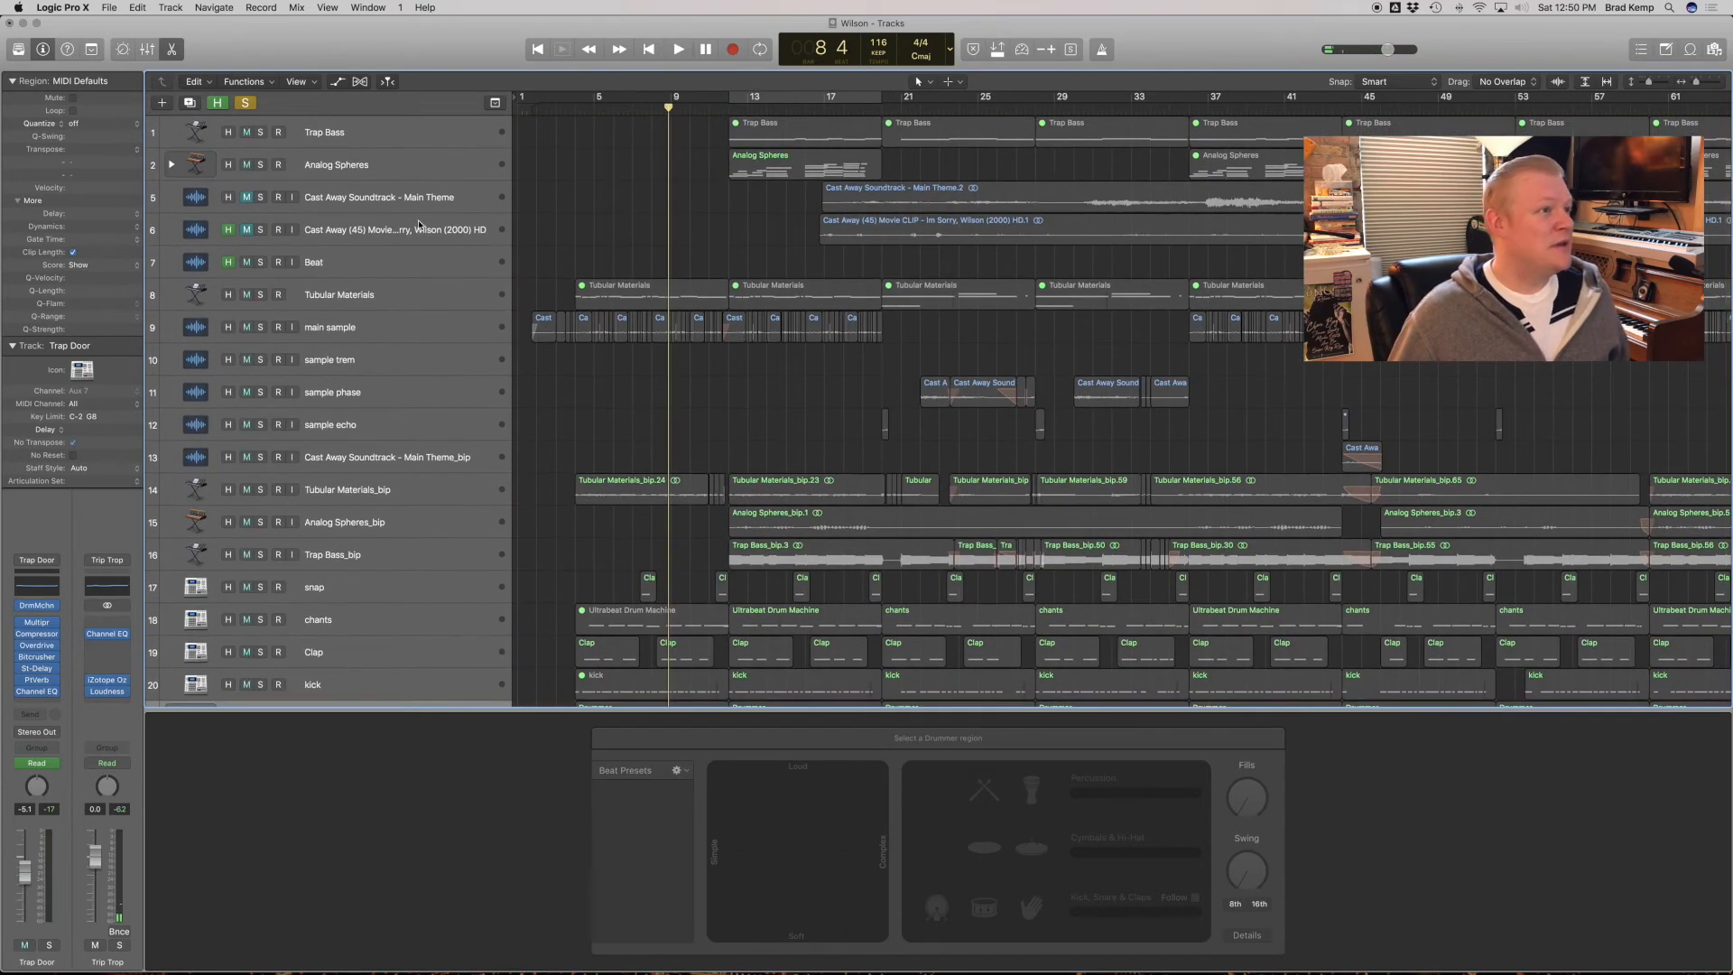
Solo the Cast Away (45) Movie CLIP track and listen to its dialogue around bars 77 to 81.
left_click(275, 230)
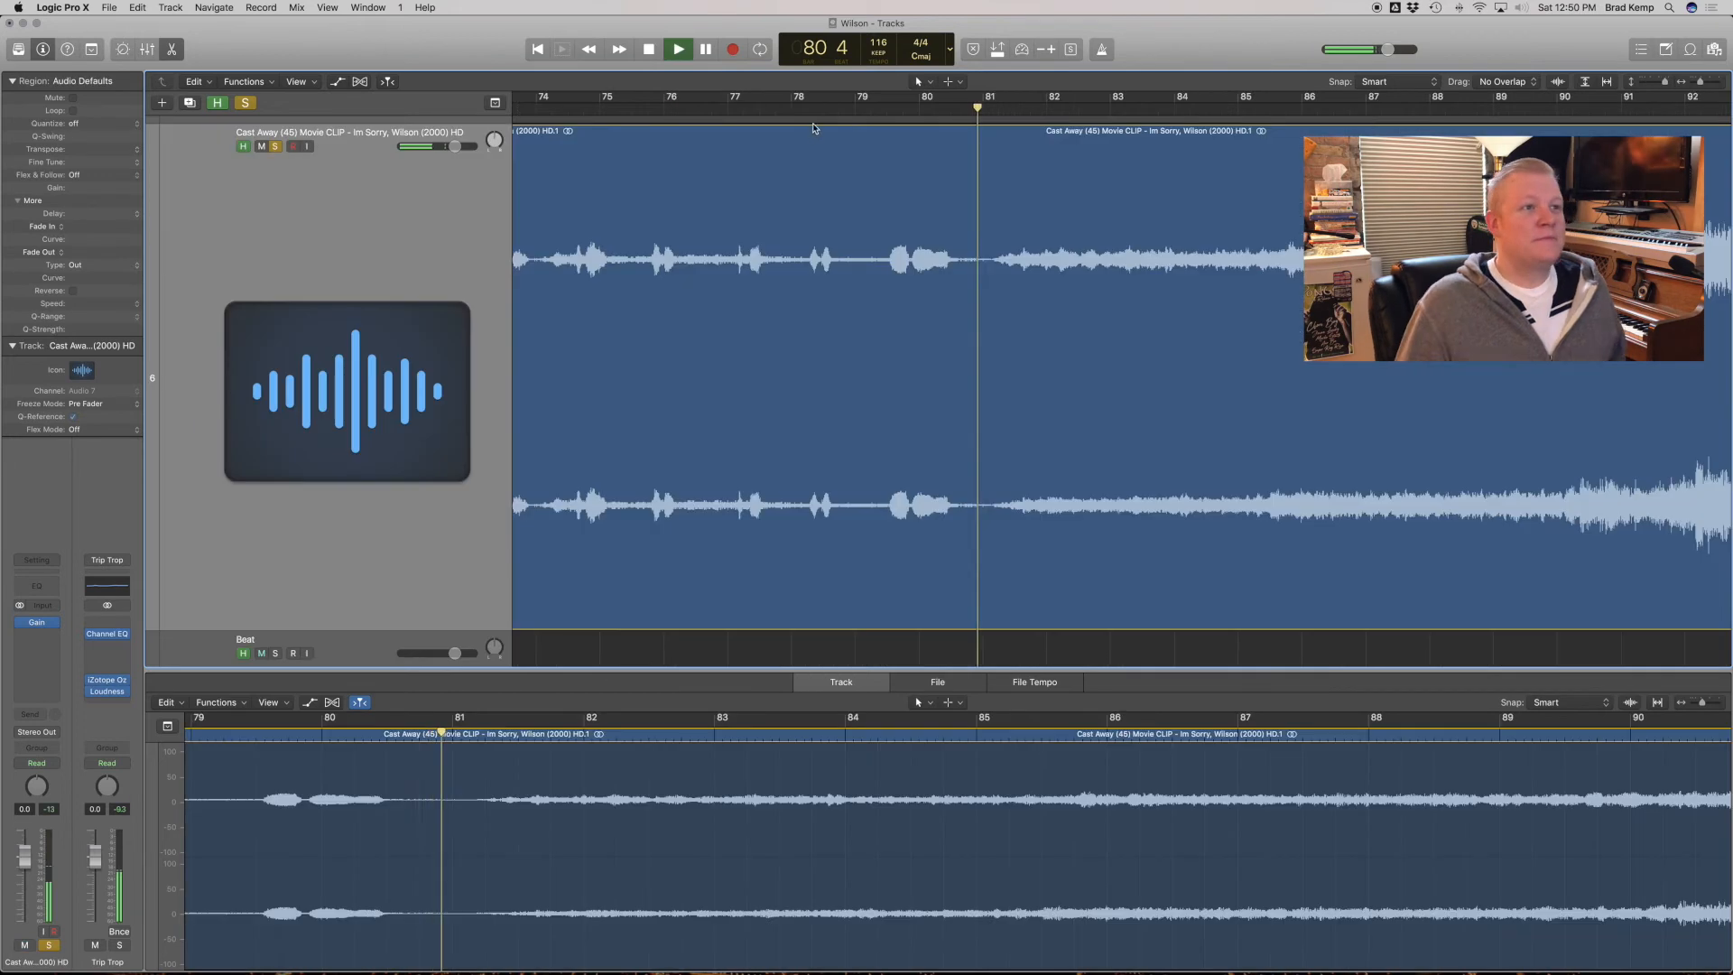
left_click(783, 107)
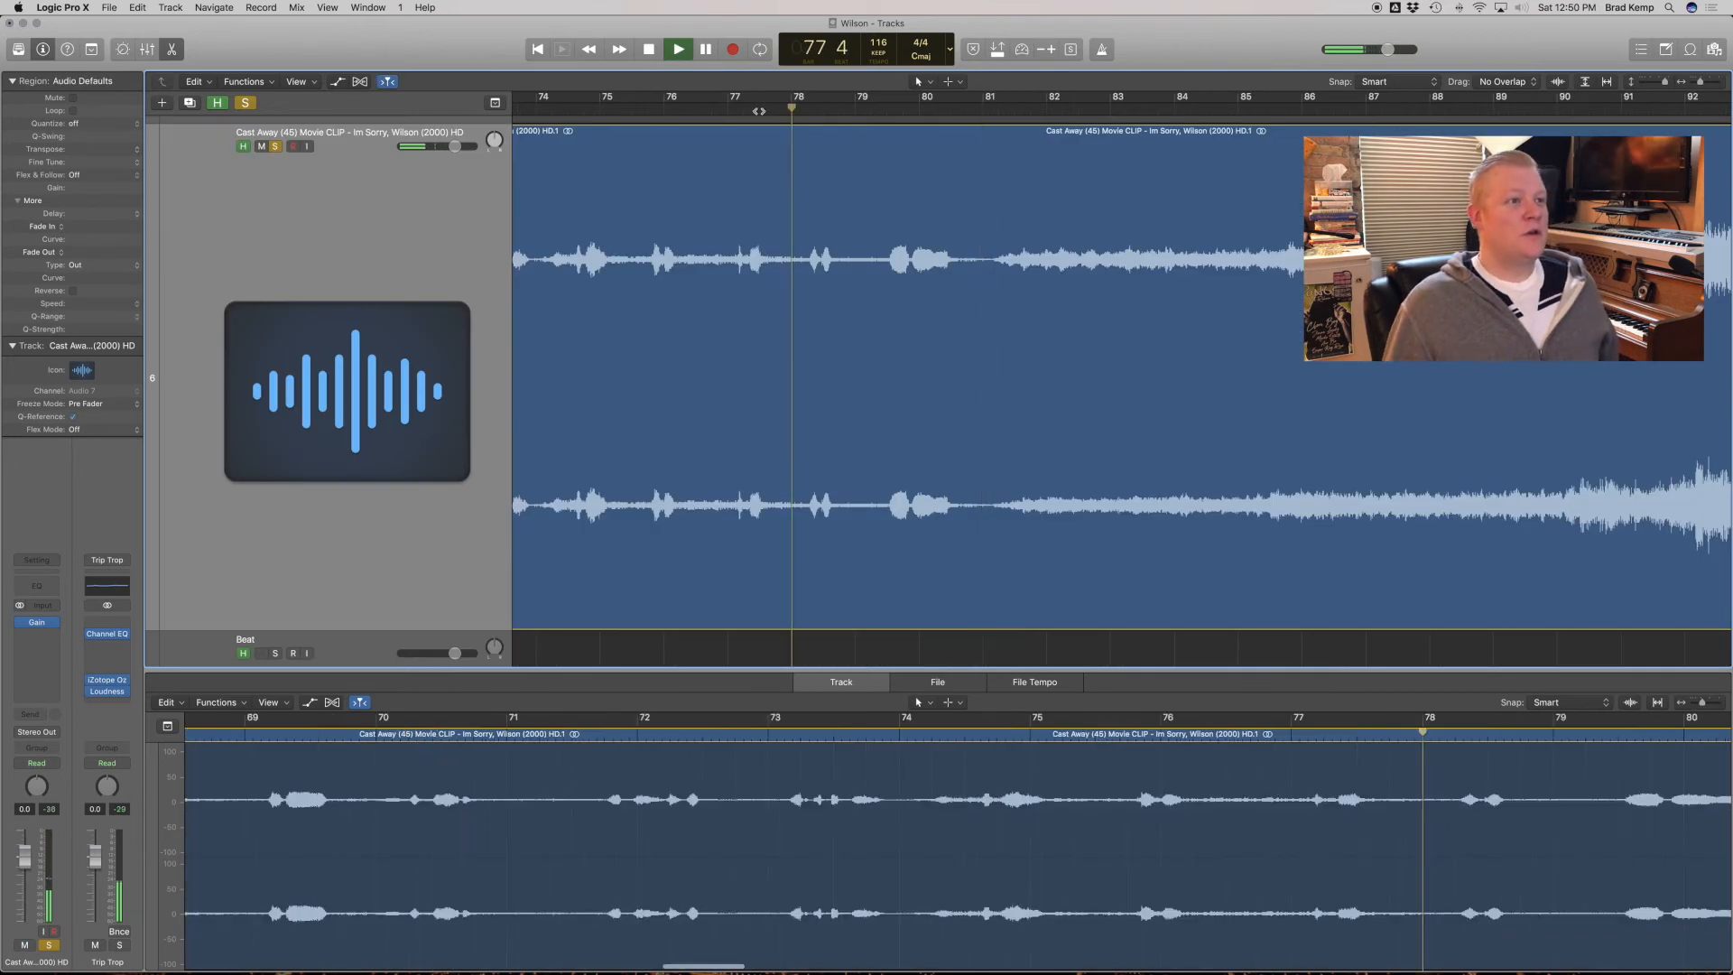
left_click(631, 105)
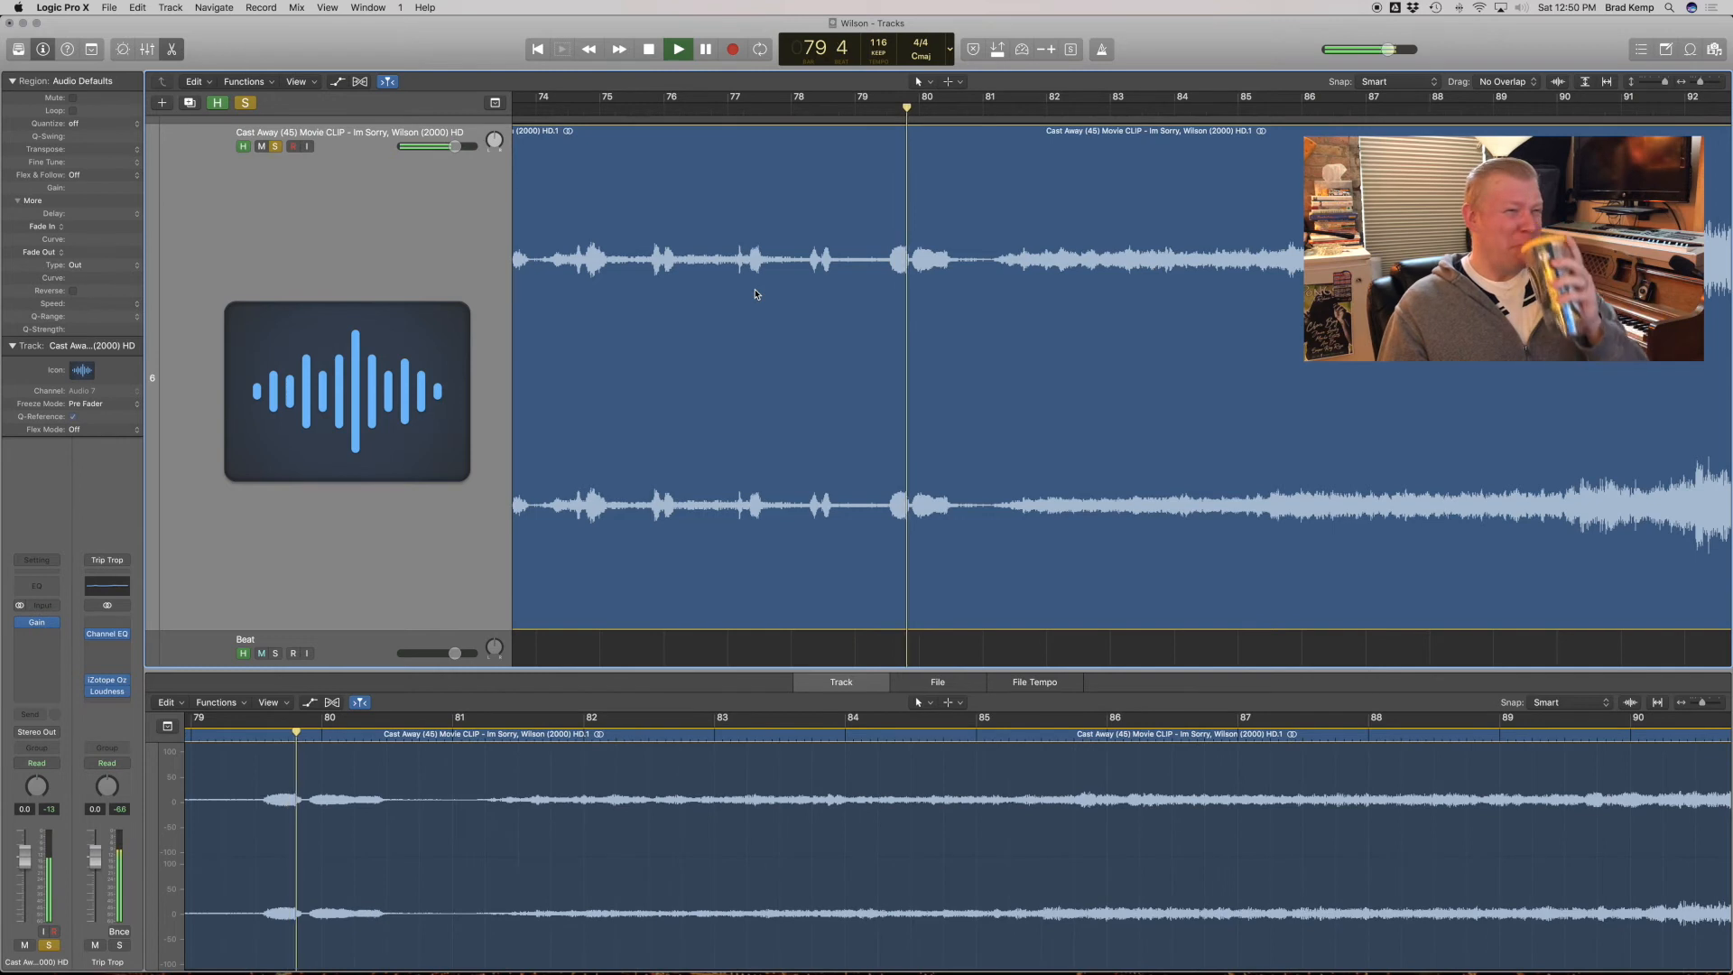
key("space")
key("space")
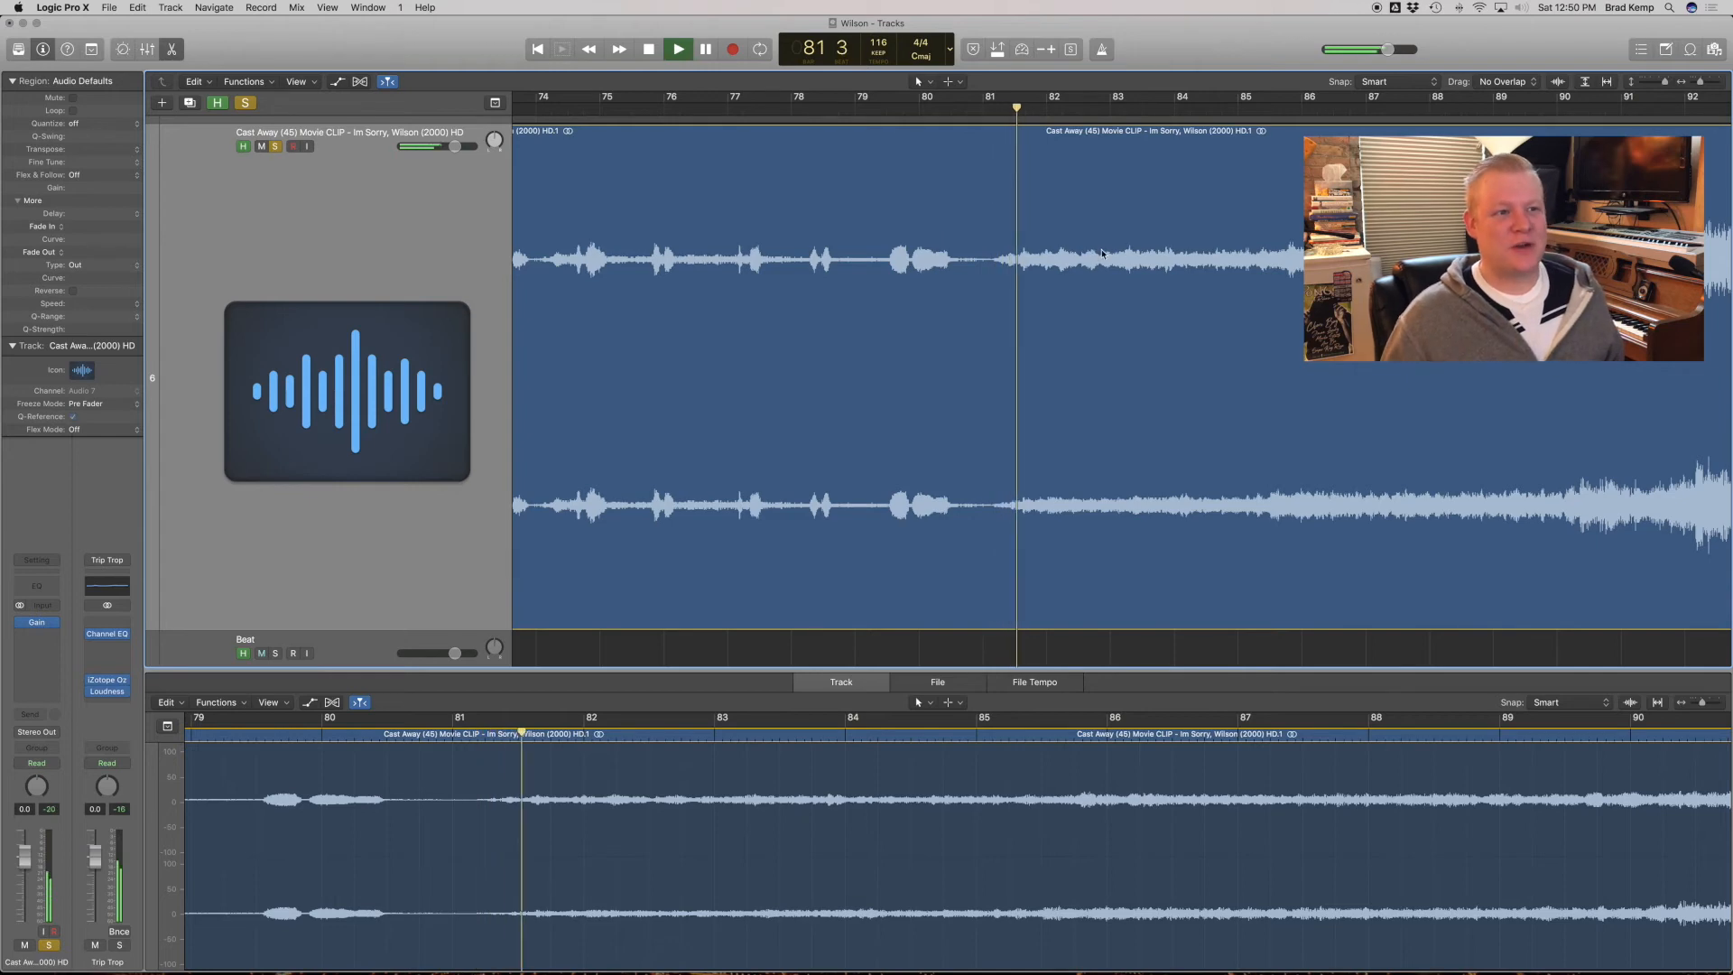
key("space")
Take the Cast Away (45) Movie CLIP track out of solo and mute it.
left_click(1029, 252, "ctrl+alt")
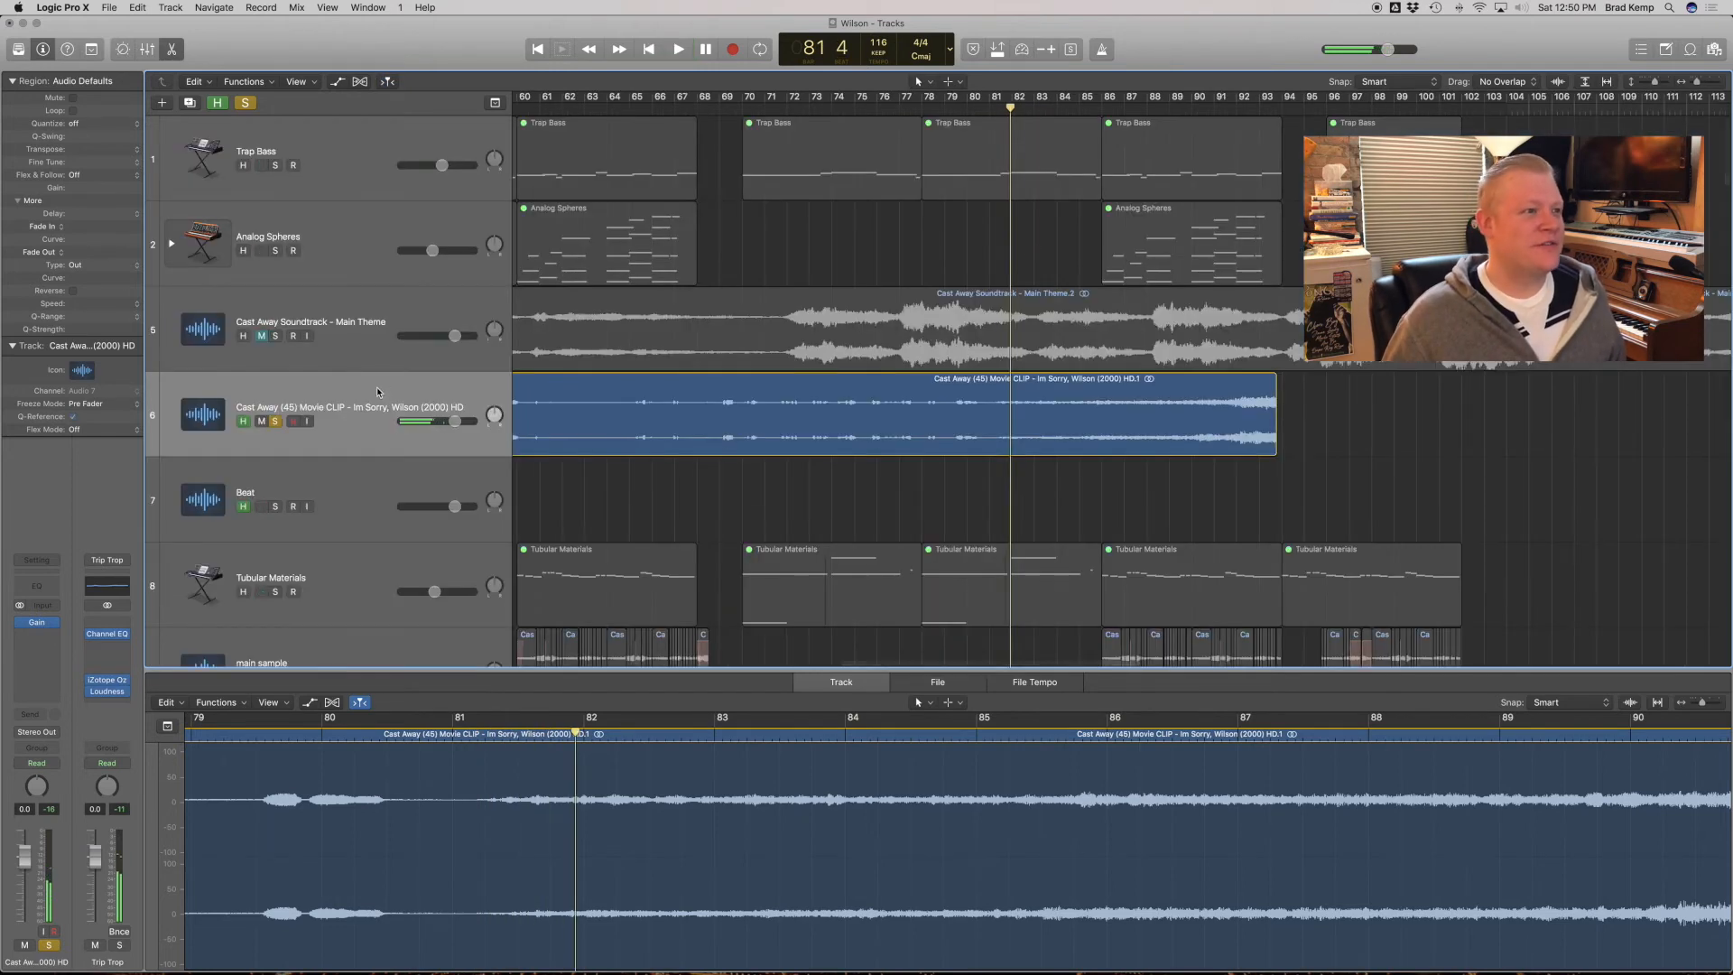
left_click(262, 421)
left_click(900, 383, "ctrl+alt")
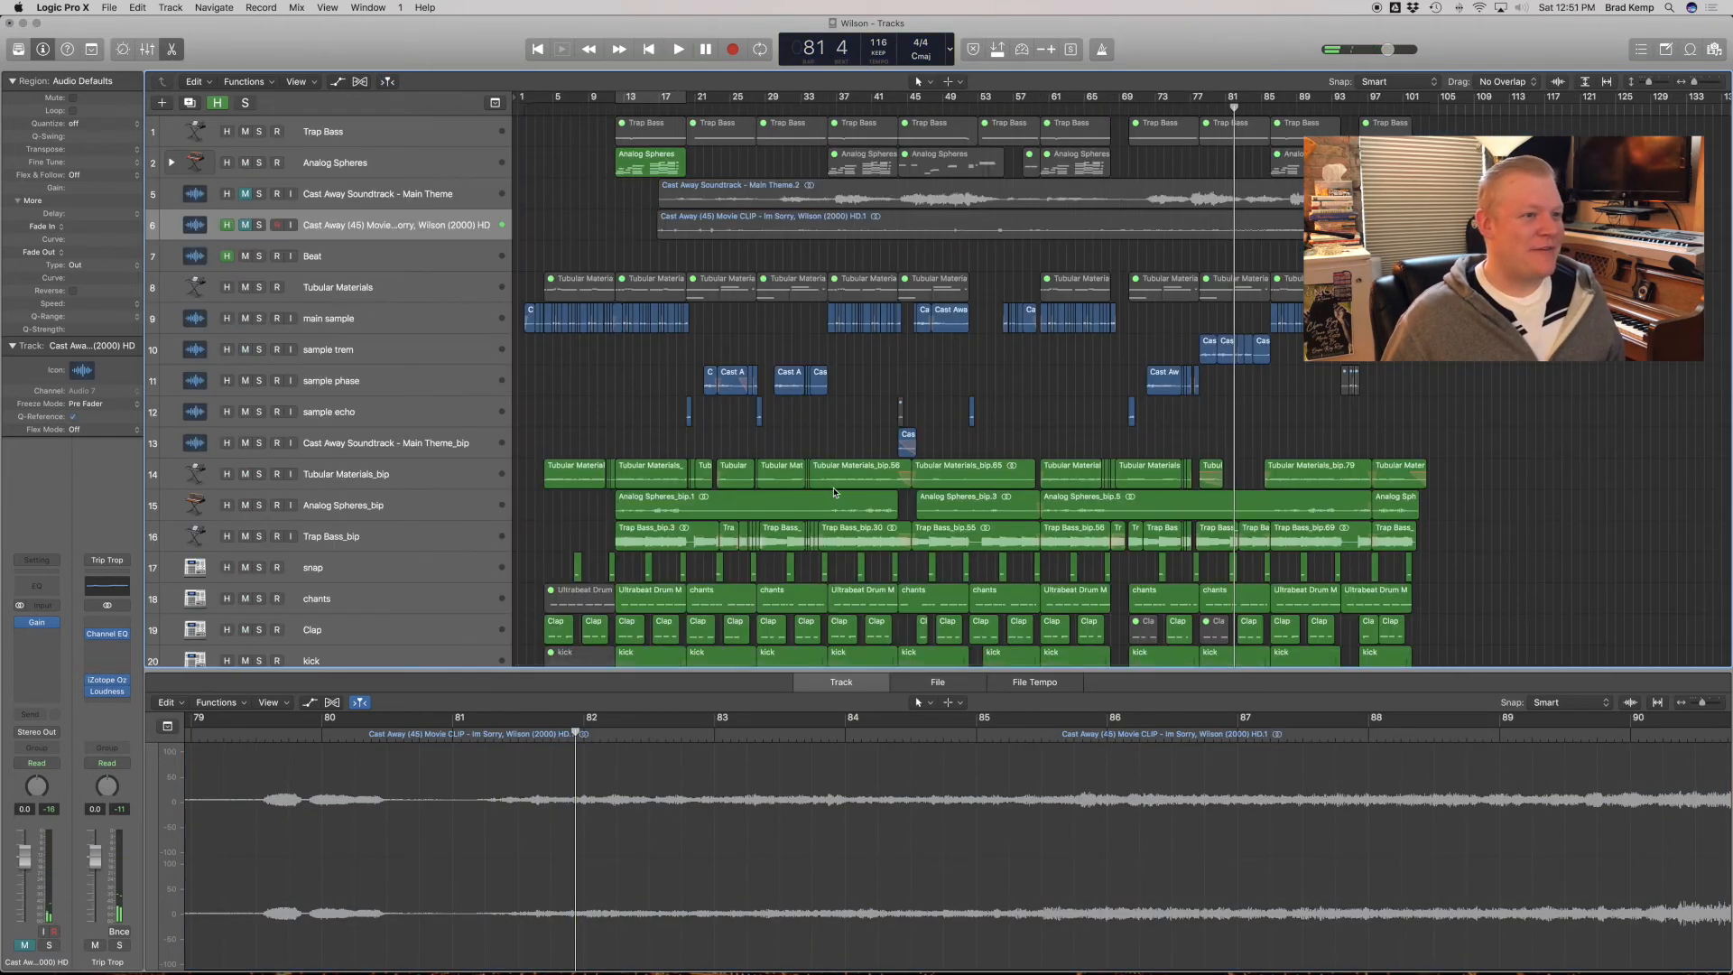
Select the Audio 8 track and inspect its Gain and Channel EQ settings.
scroll(839, 494, "down", 20)
scroll(732, 317, "up", 10)
scroll(761, 431, "up", 5)
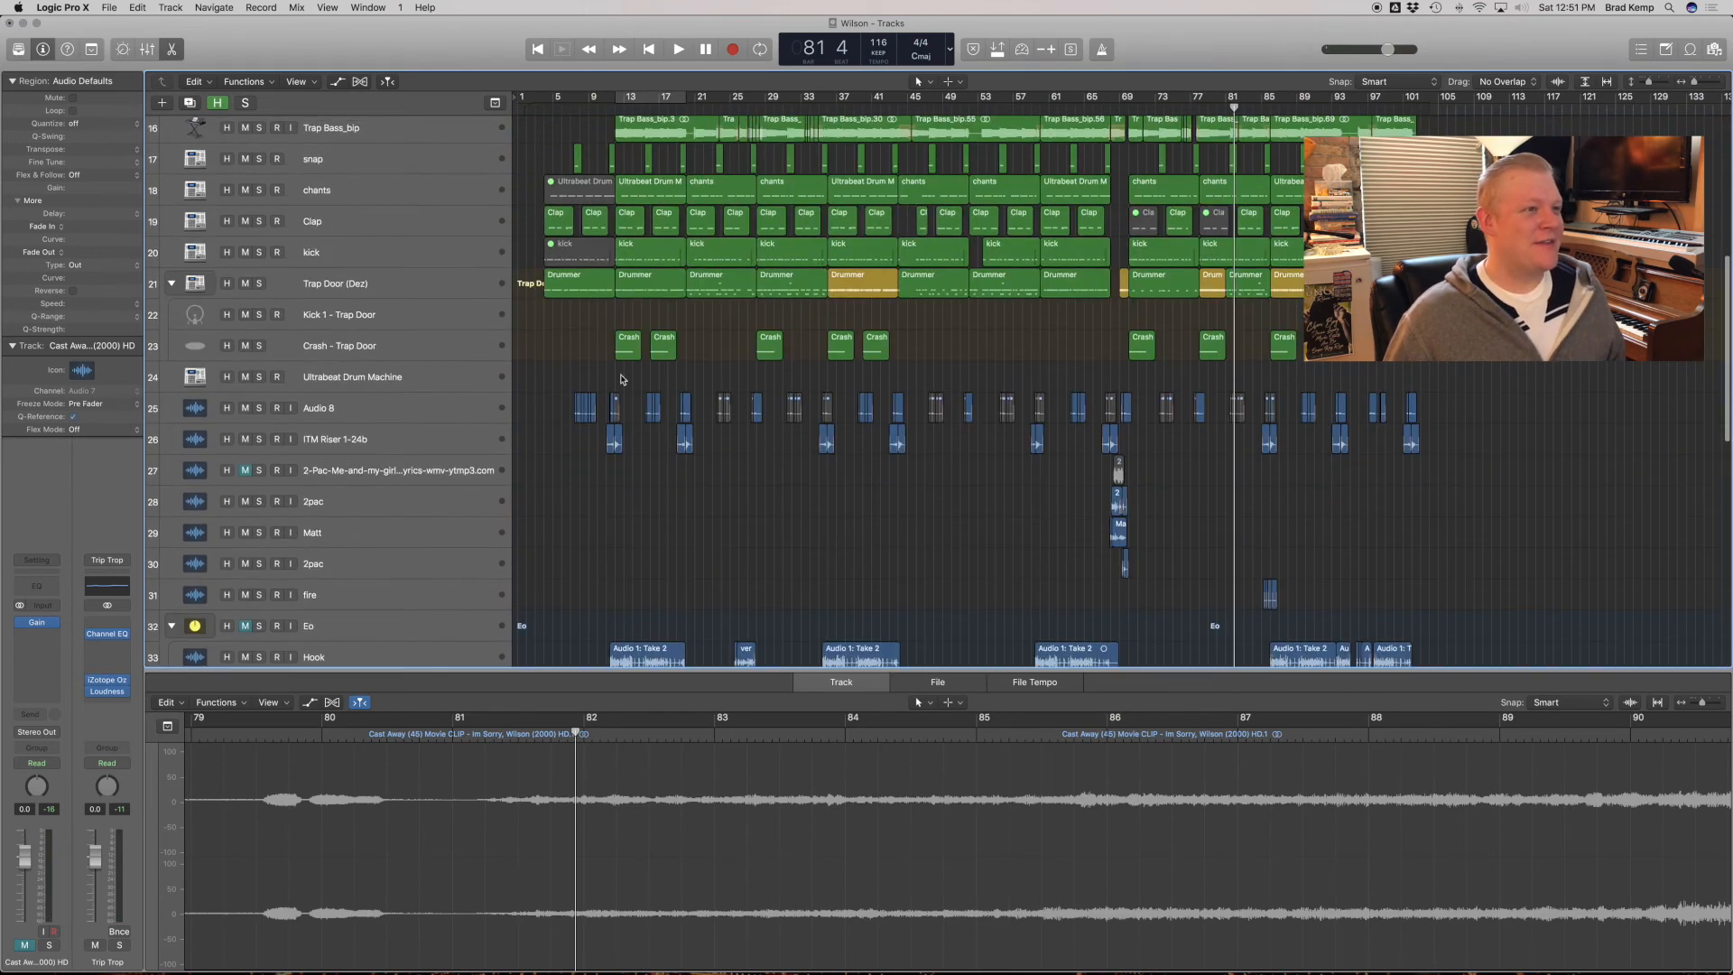
left_click_drag(1012, 525, 1011, 525)
left_click(429, 301)
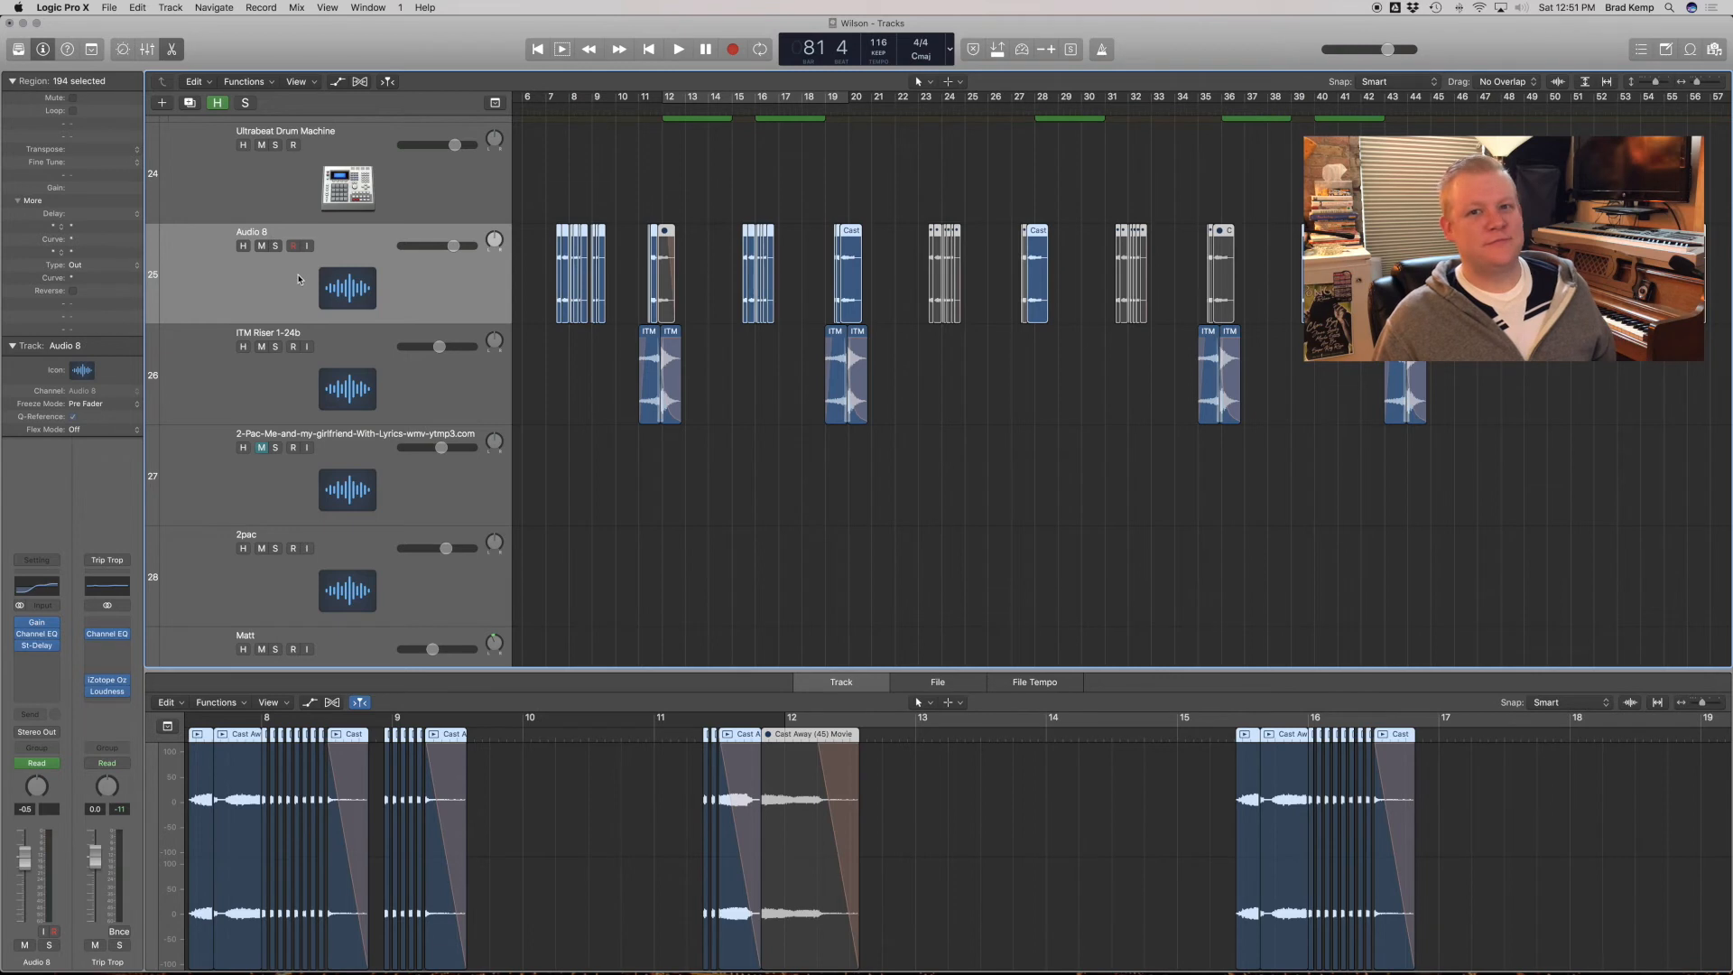
left_click(41, 625)
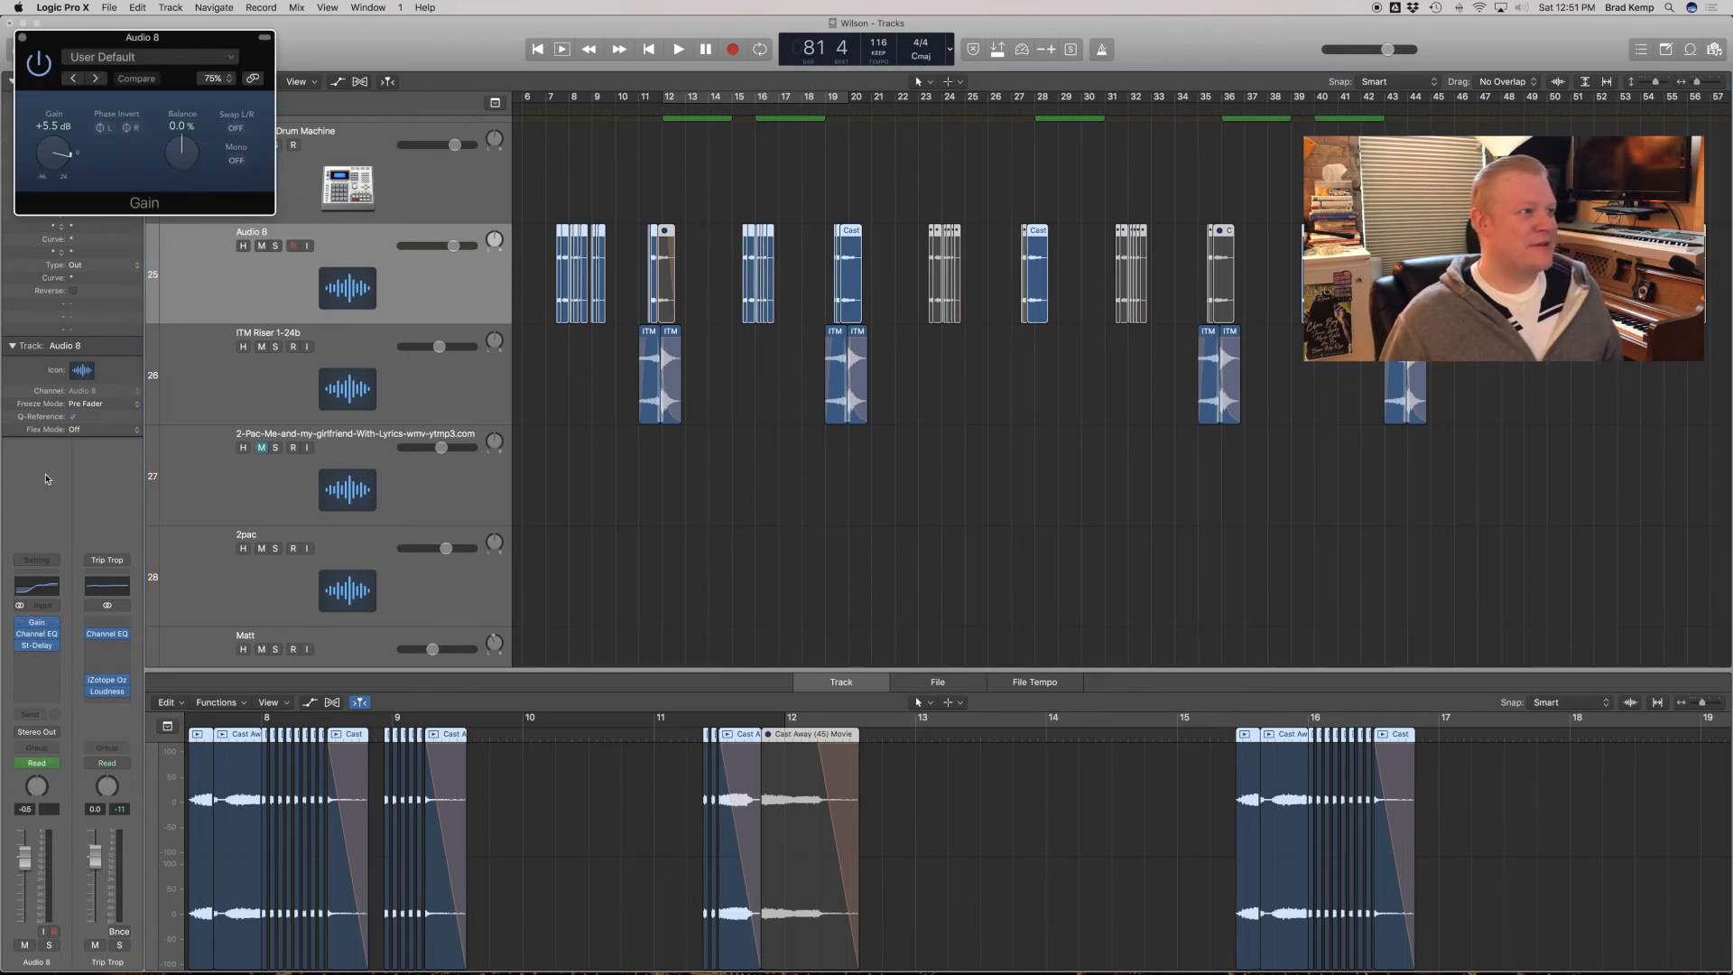
key("super+w")
left_click(44, 581)
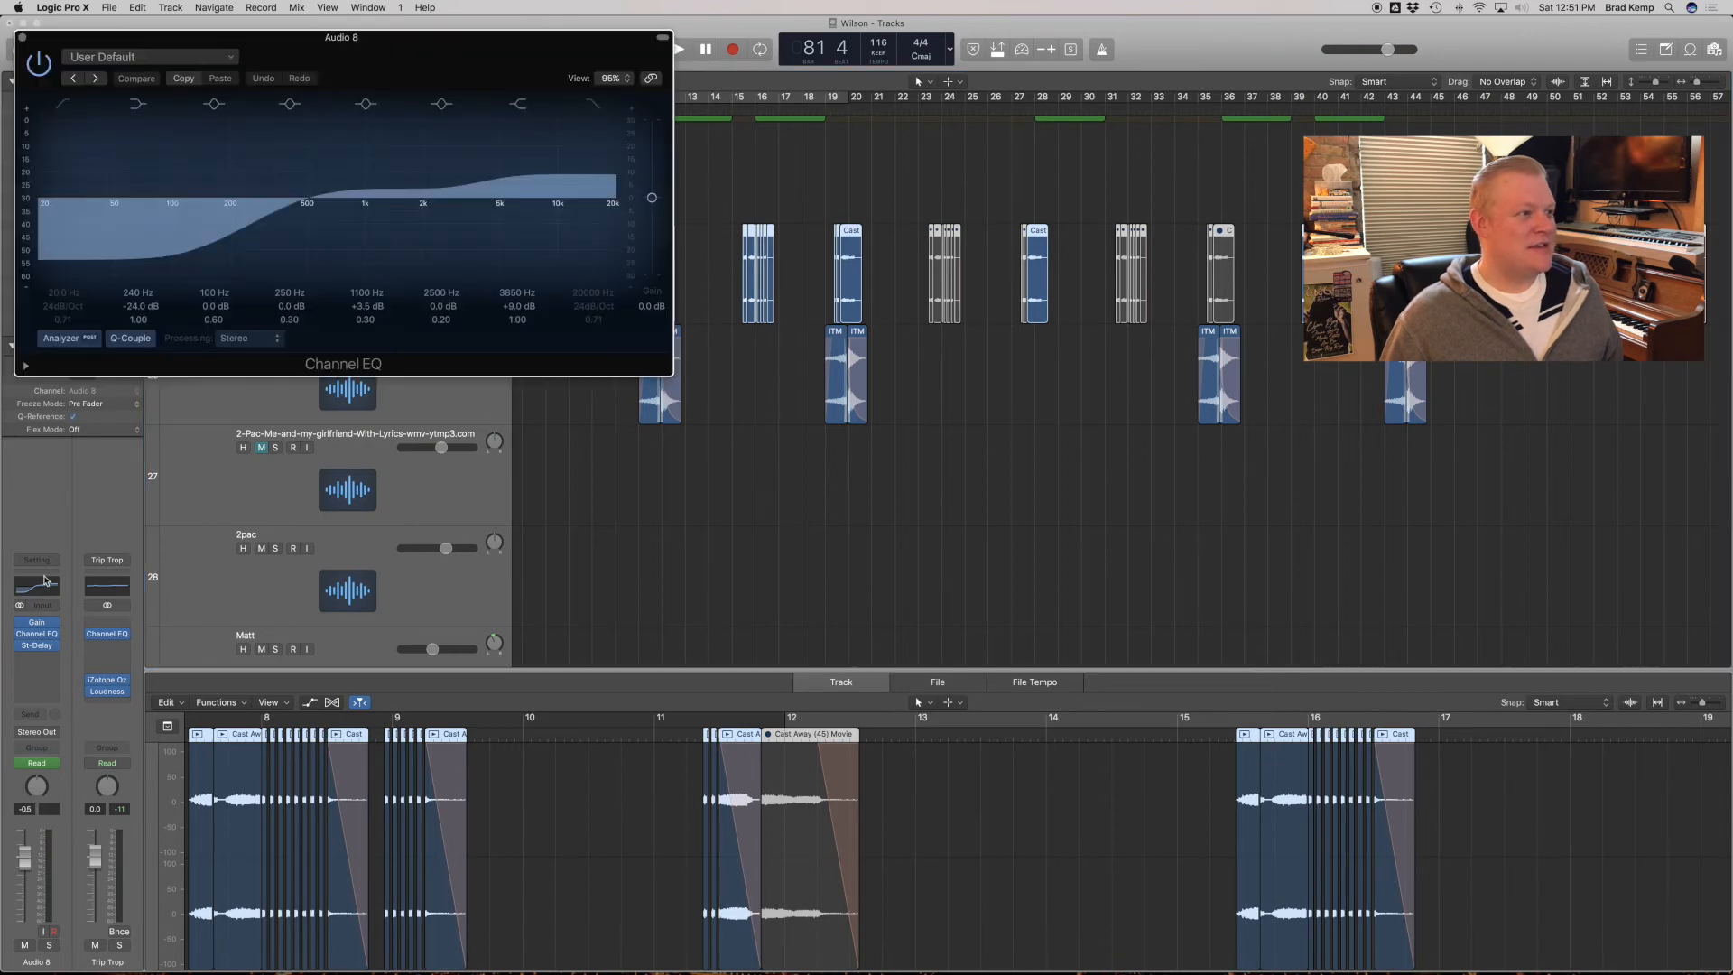
Move the Channel EQ window clear of the Audio 8 track and play the beat from bar 7, watching the analyzer.
scroll(846, 96, "left", 5)
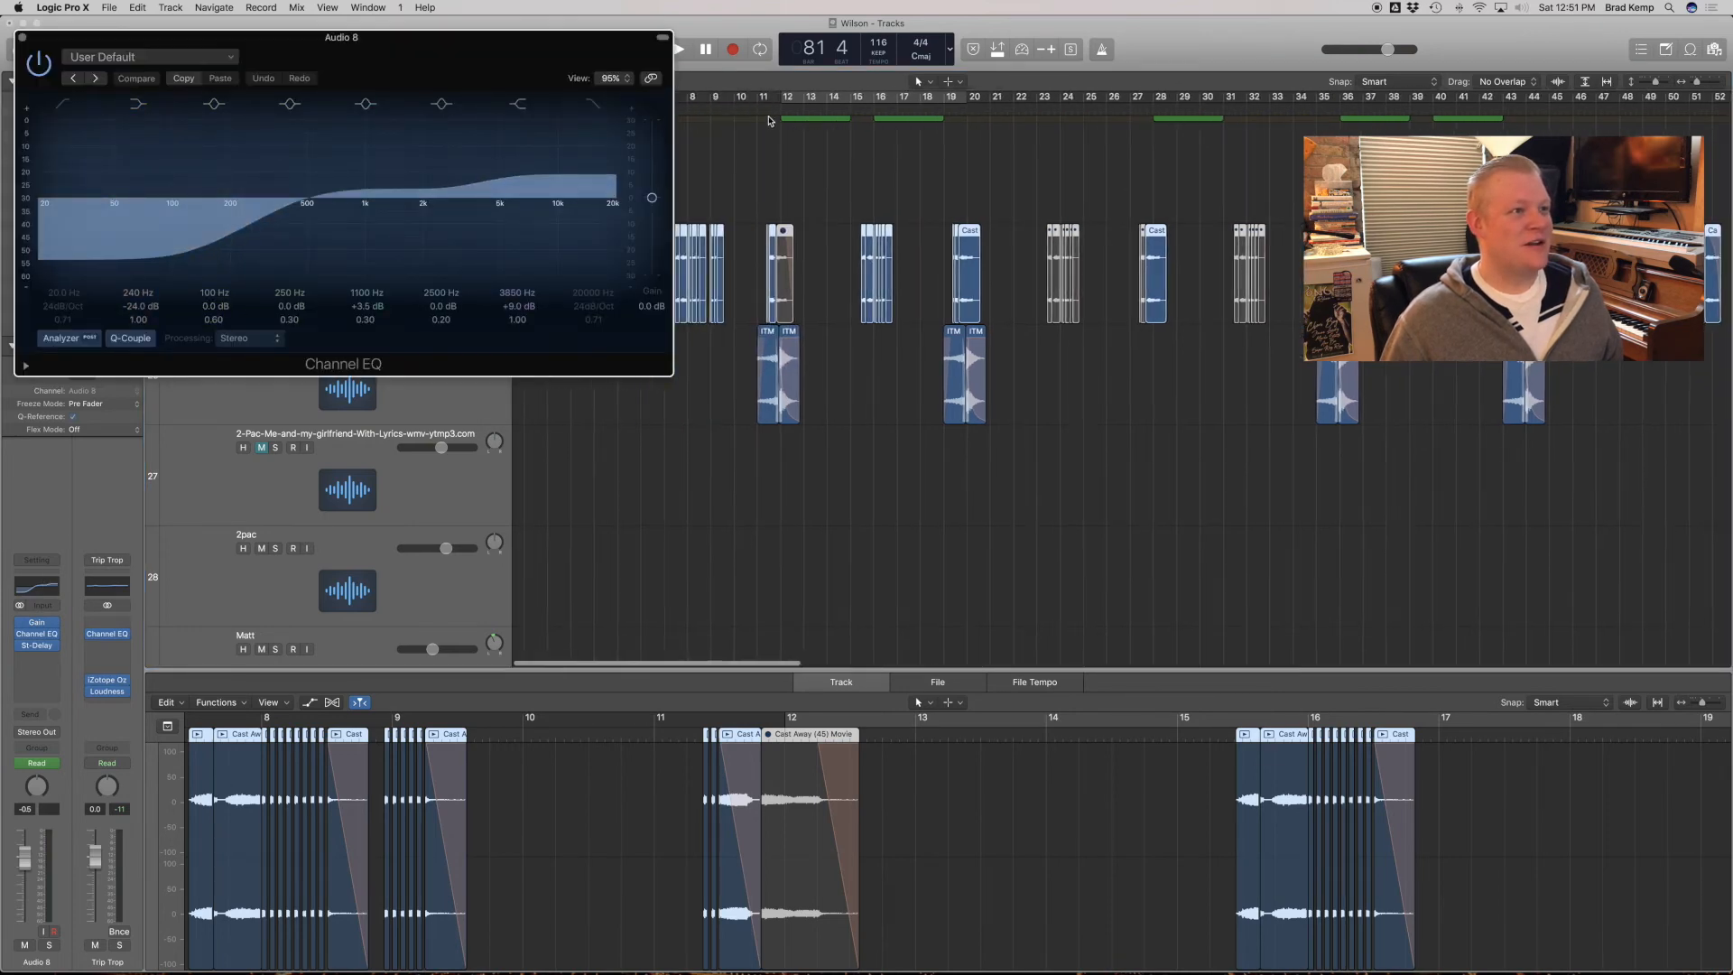
left_click(697, 104)
key("comma")
key("comma")
key("comma")
key("comma")
key("space")
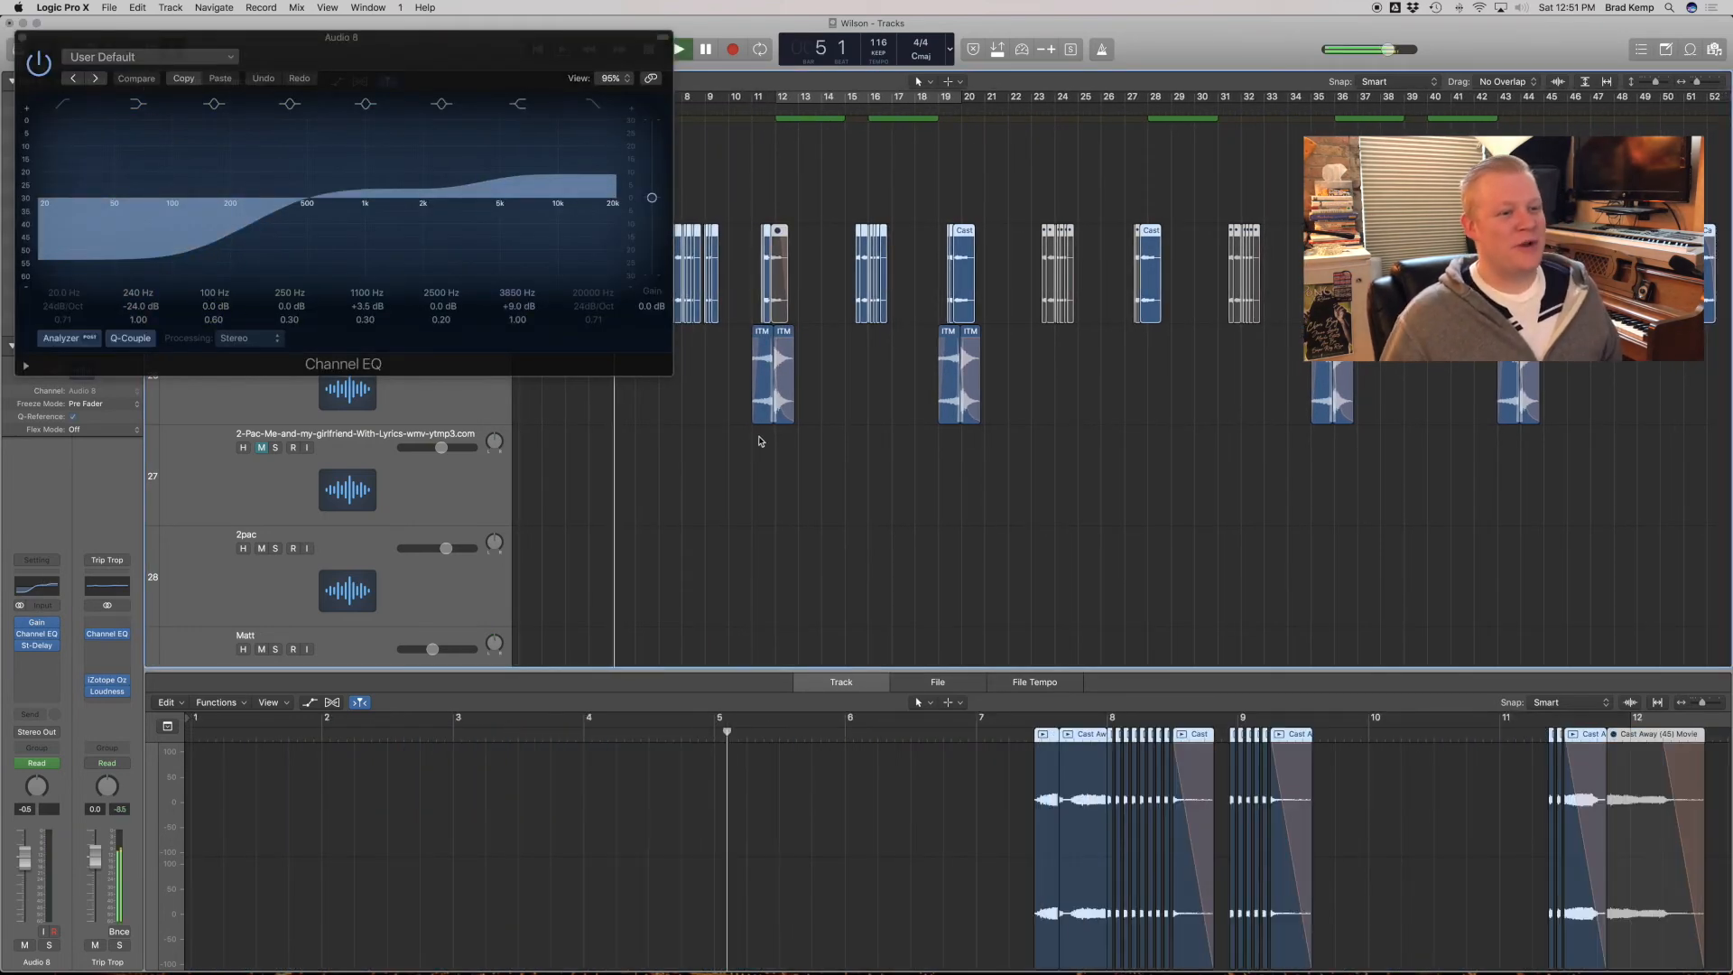
left_click_drag(415, 47, 1137, 140)
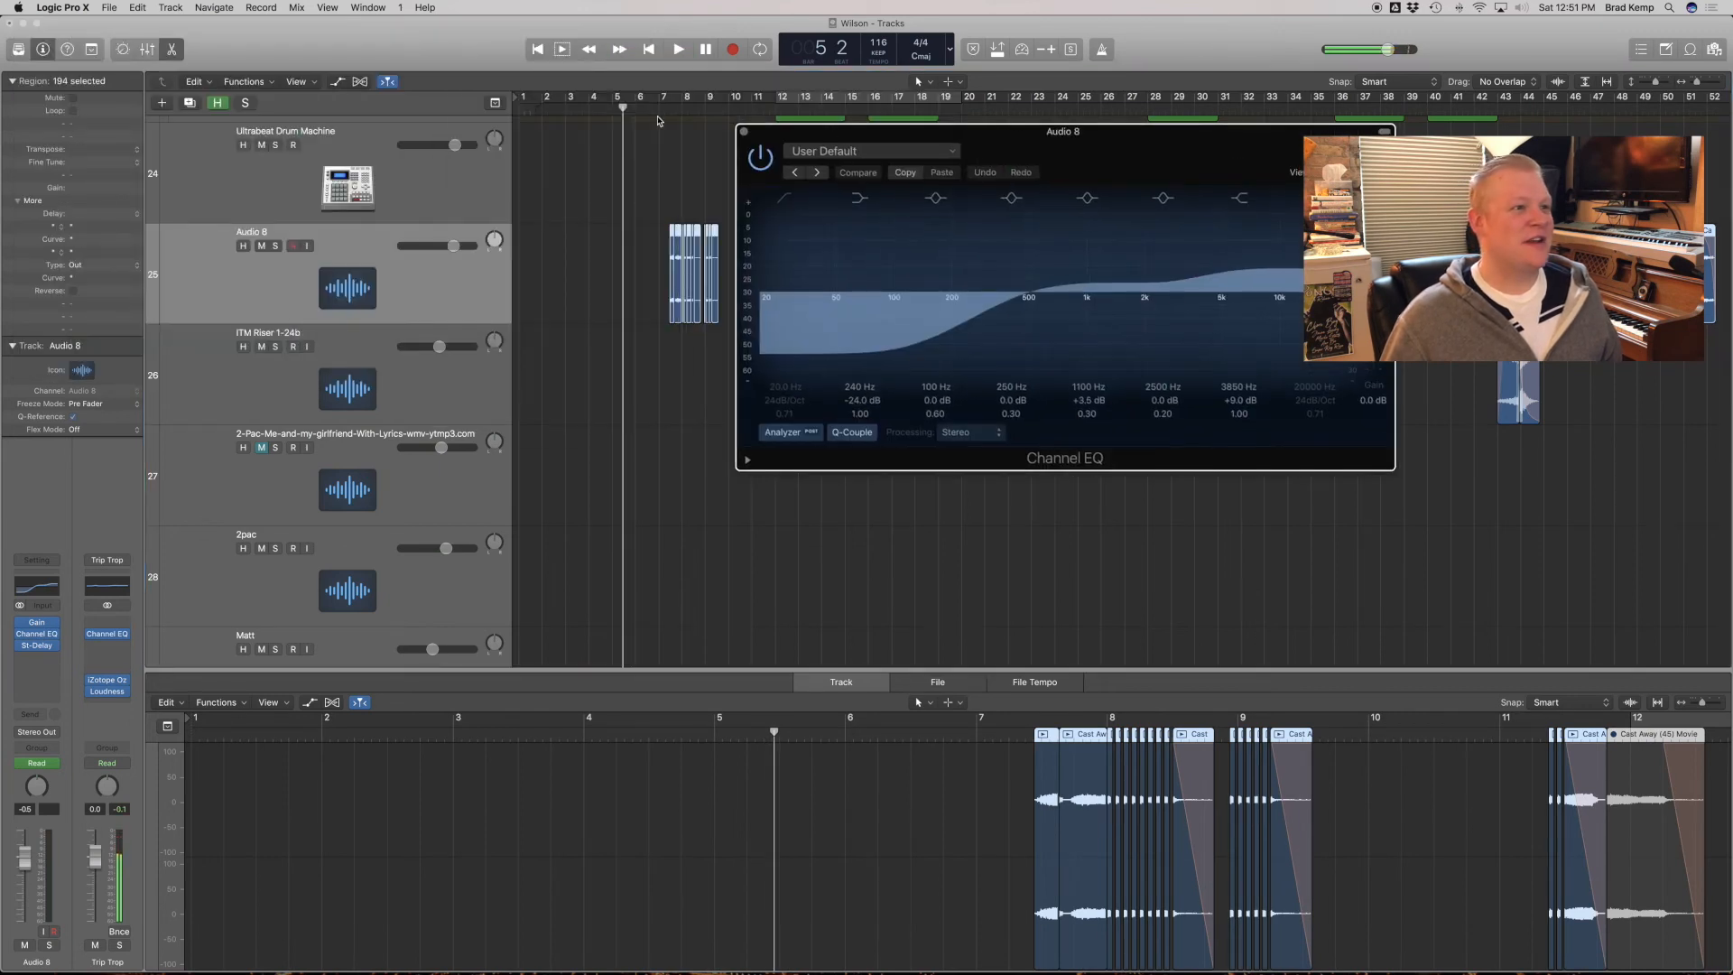
left_click(672, 109)
key("space")
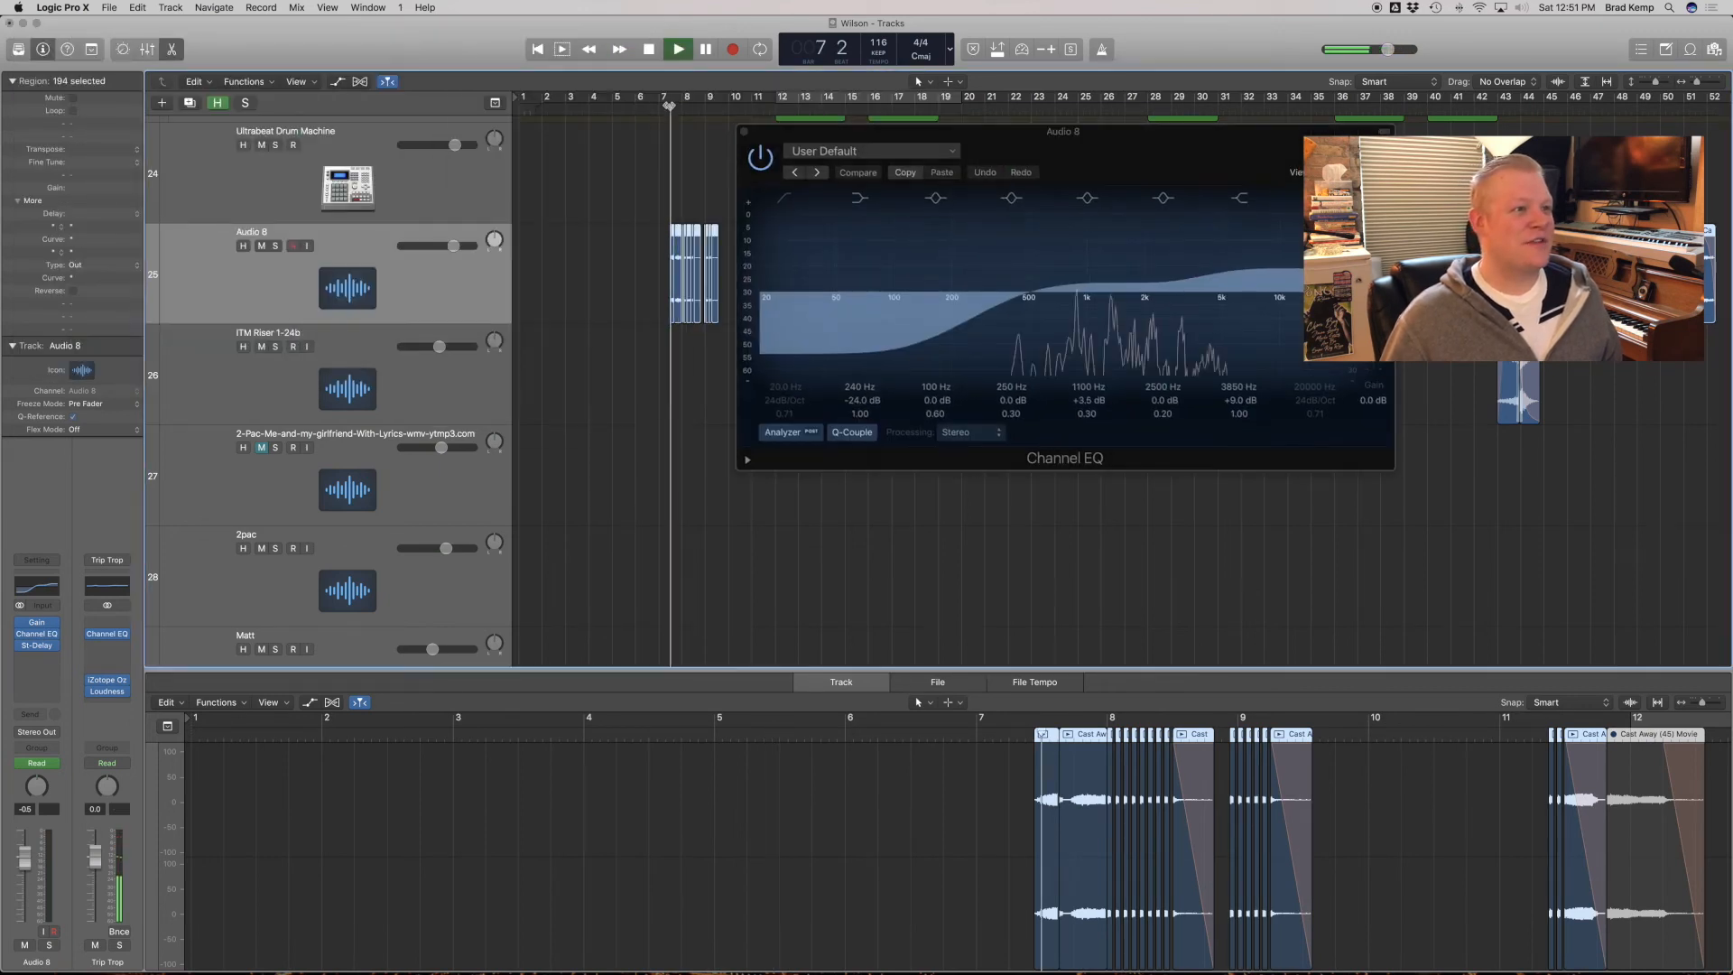
Check the Stereo Delay settings on Audio 8 and close both plug-in windows.
left_click(41, 647)
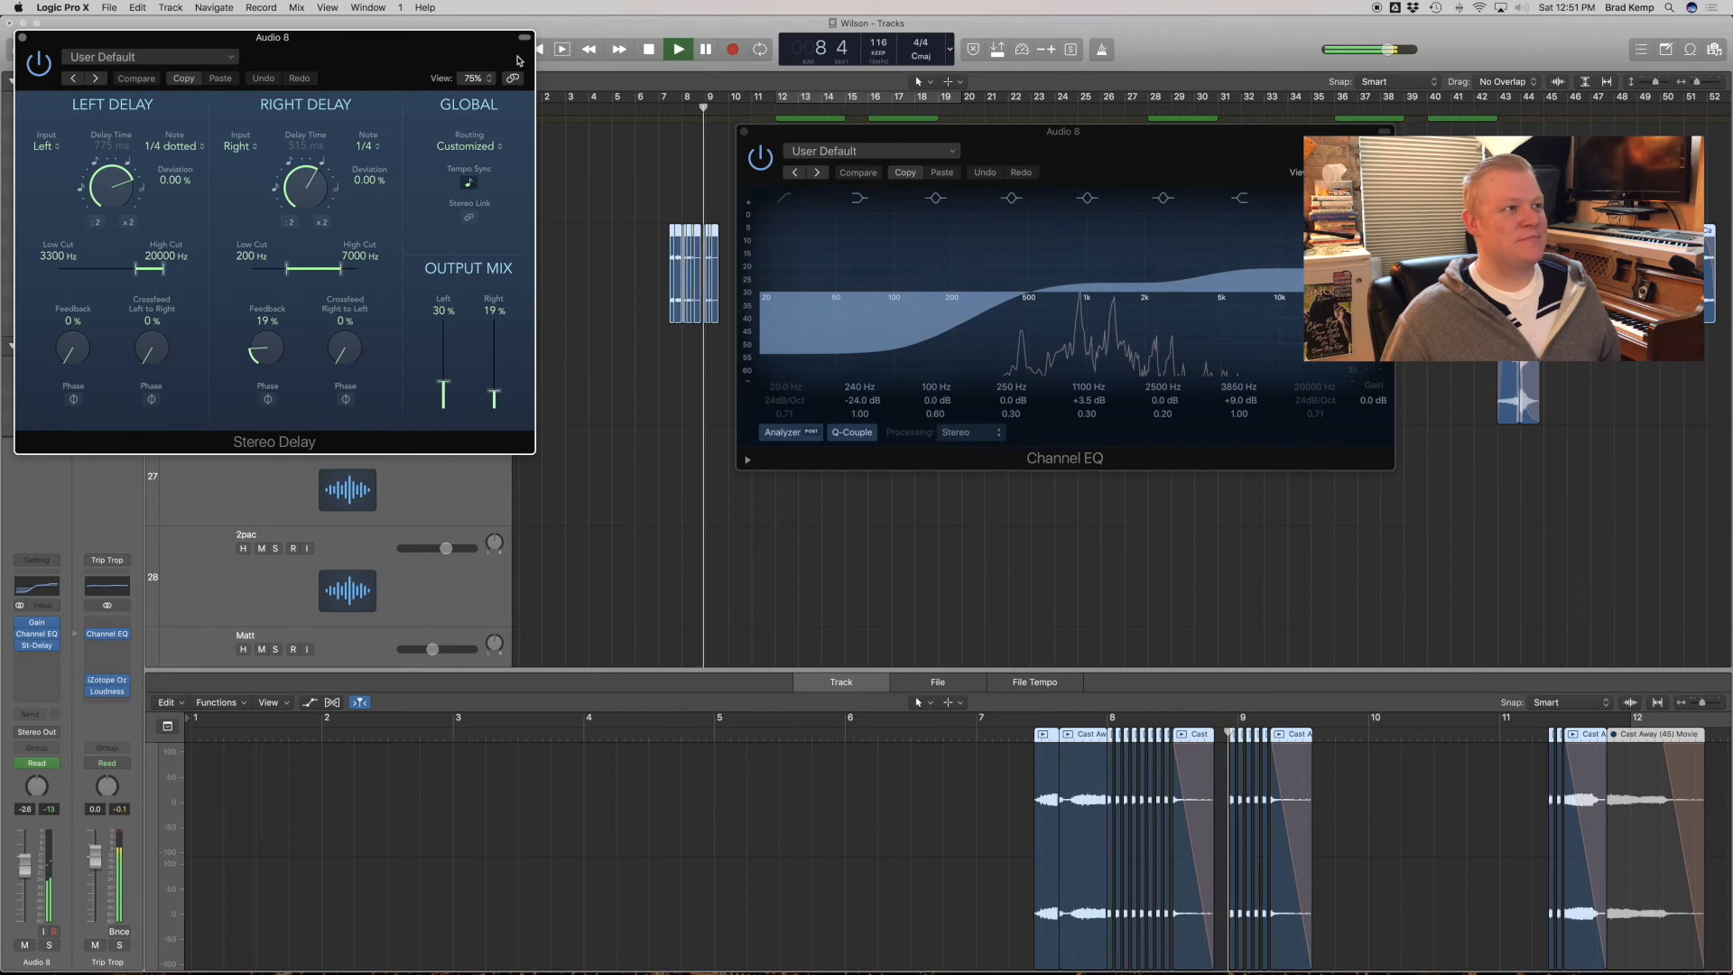
left_click(23, 37)
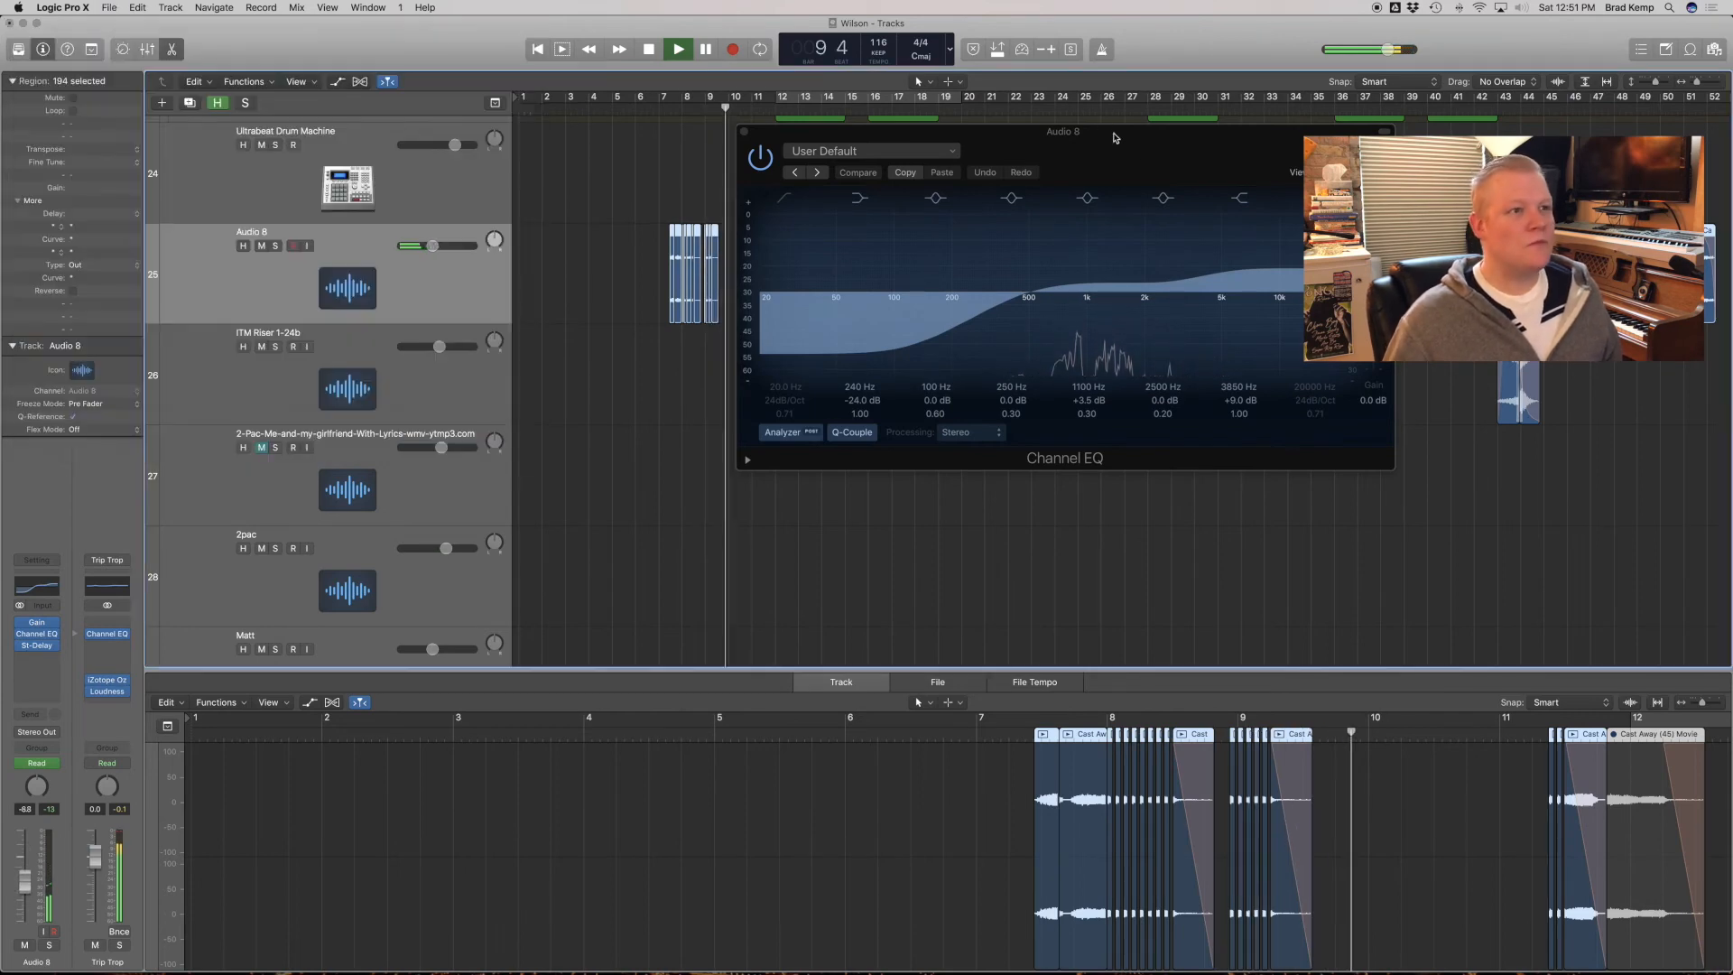
left_click(744, 132)
Listen to the ITM Riser 1-24b regions around bar 12 and open that track's Pitch Shifter.
left_click_drag(595, 193, 1330, 506)
scroll(614, 424, "down", 3)
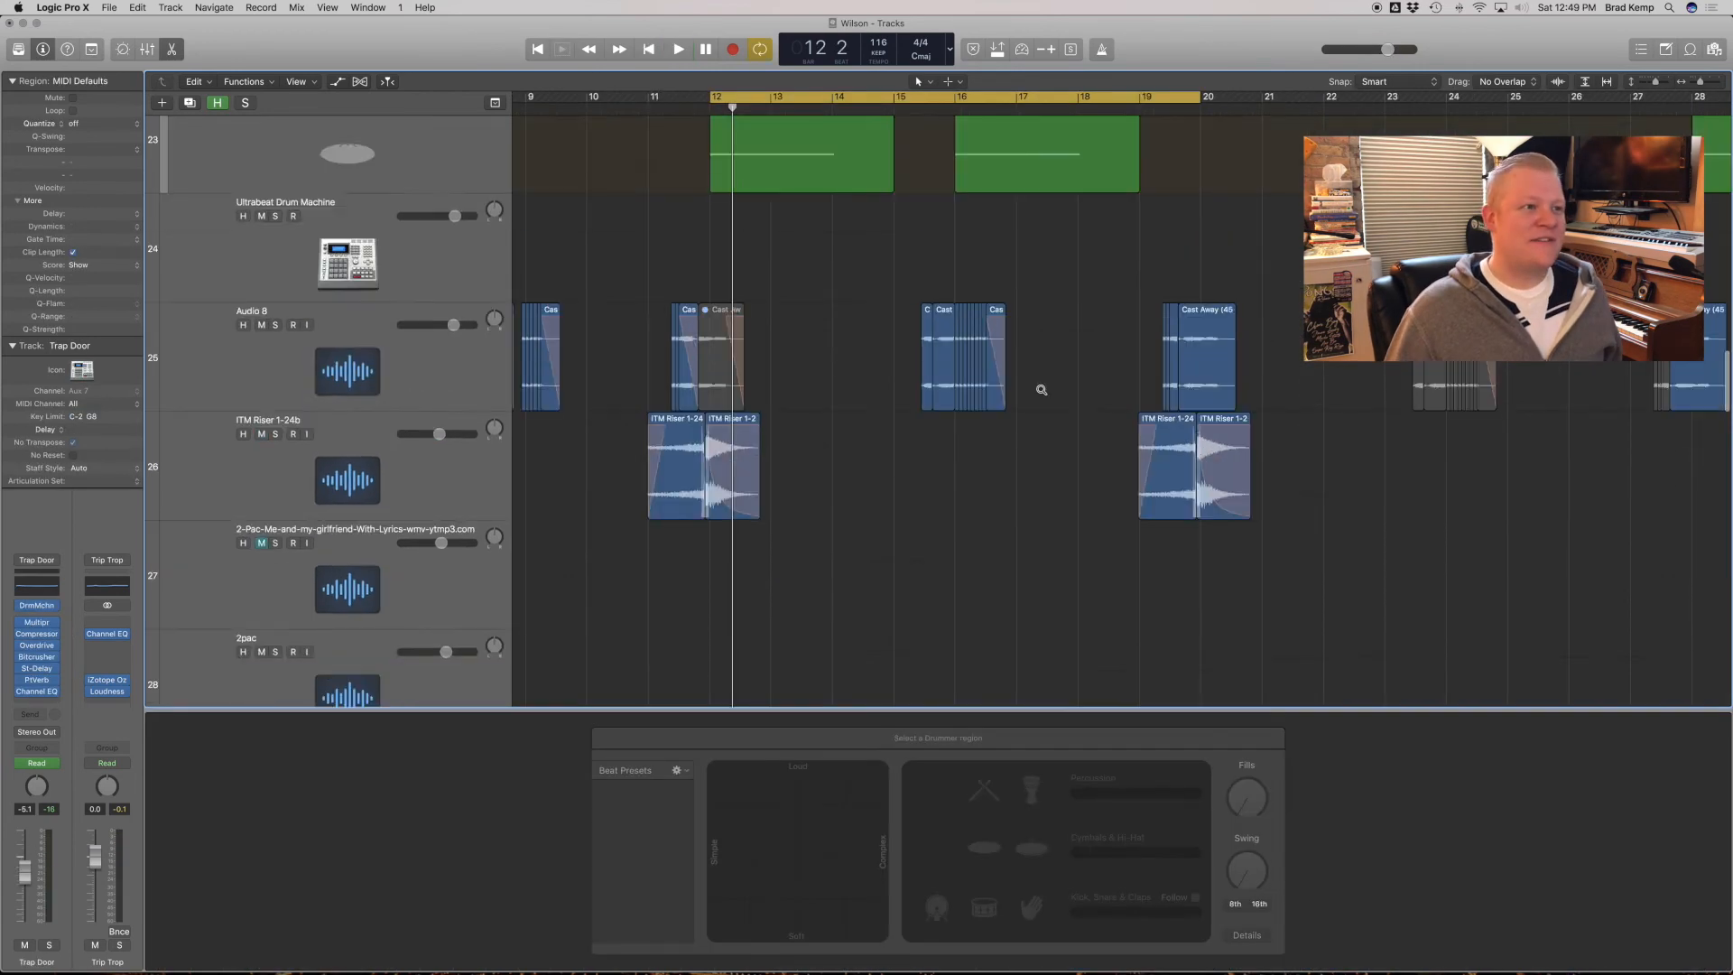
left_click(1041, 389, "ctrl+alt")
left_click(846, 98)
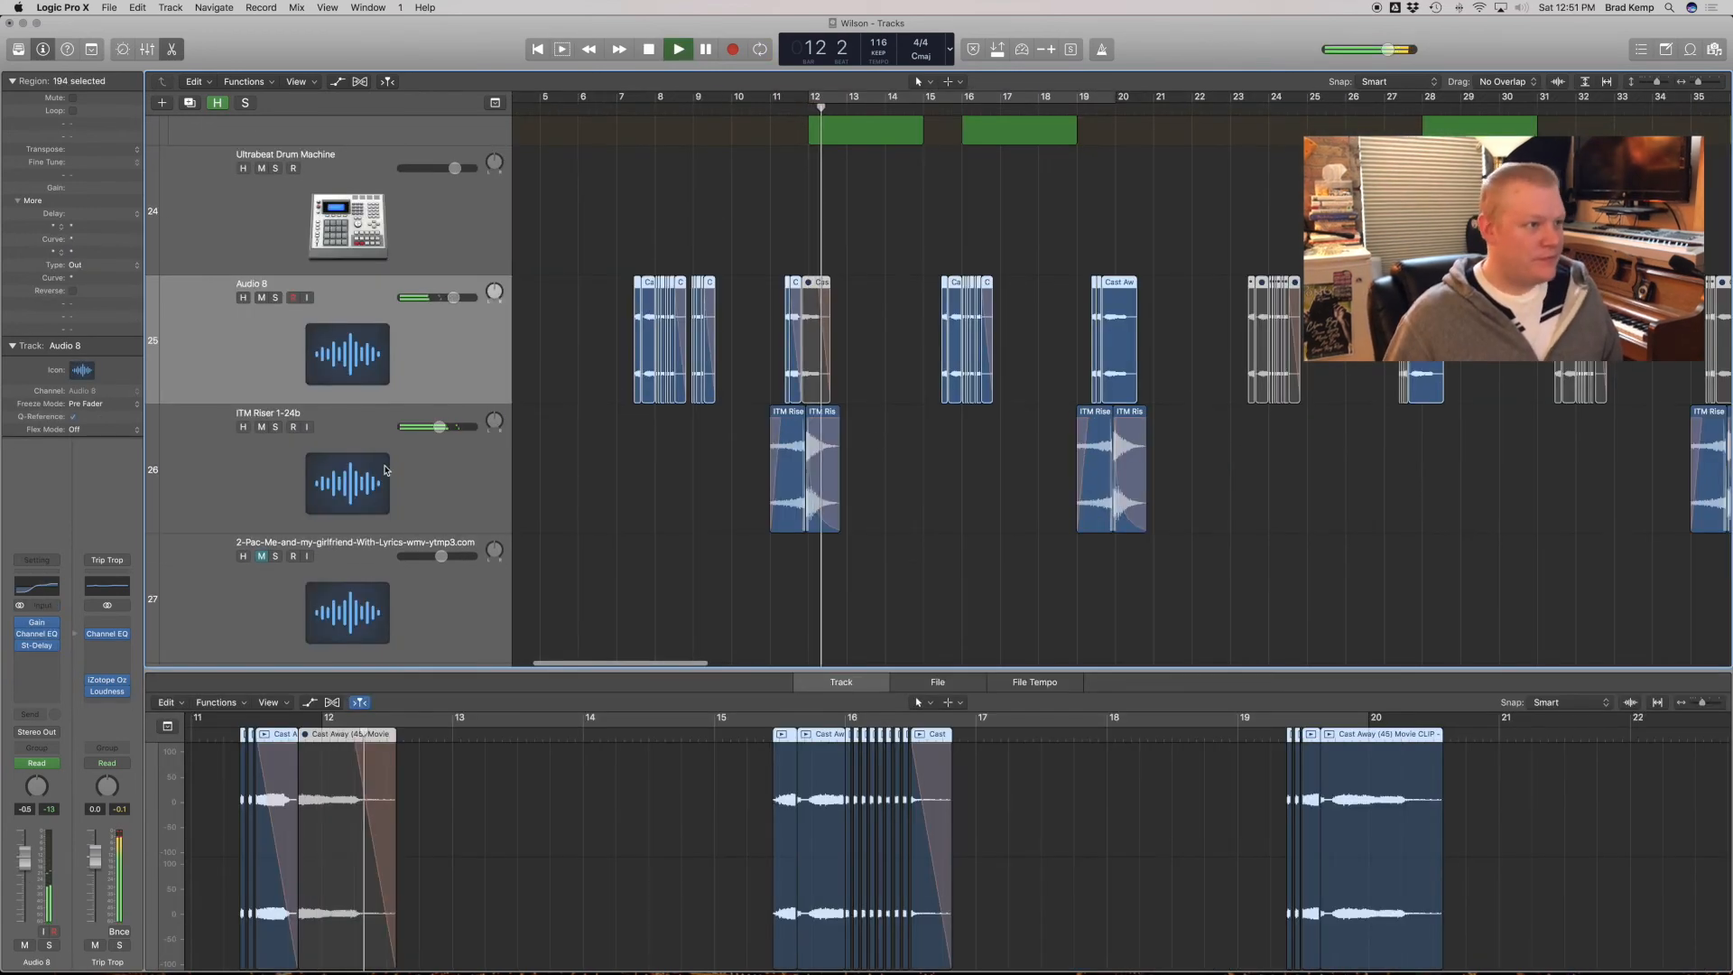
left_click(684, 463)
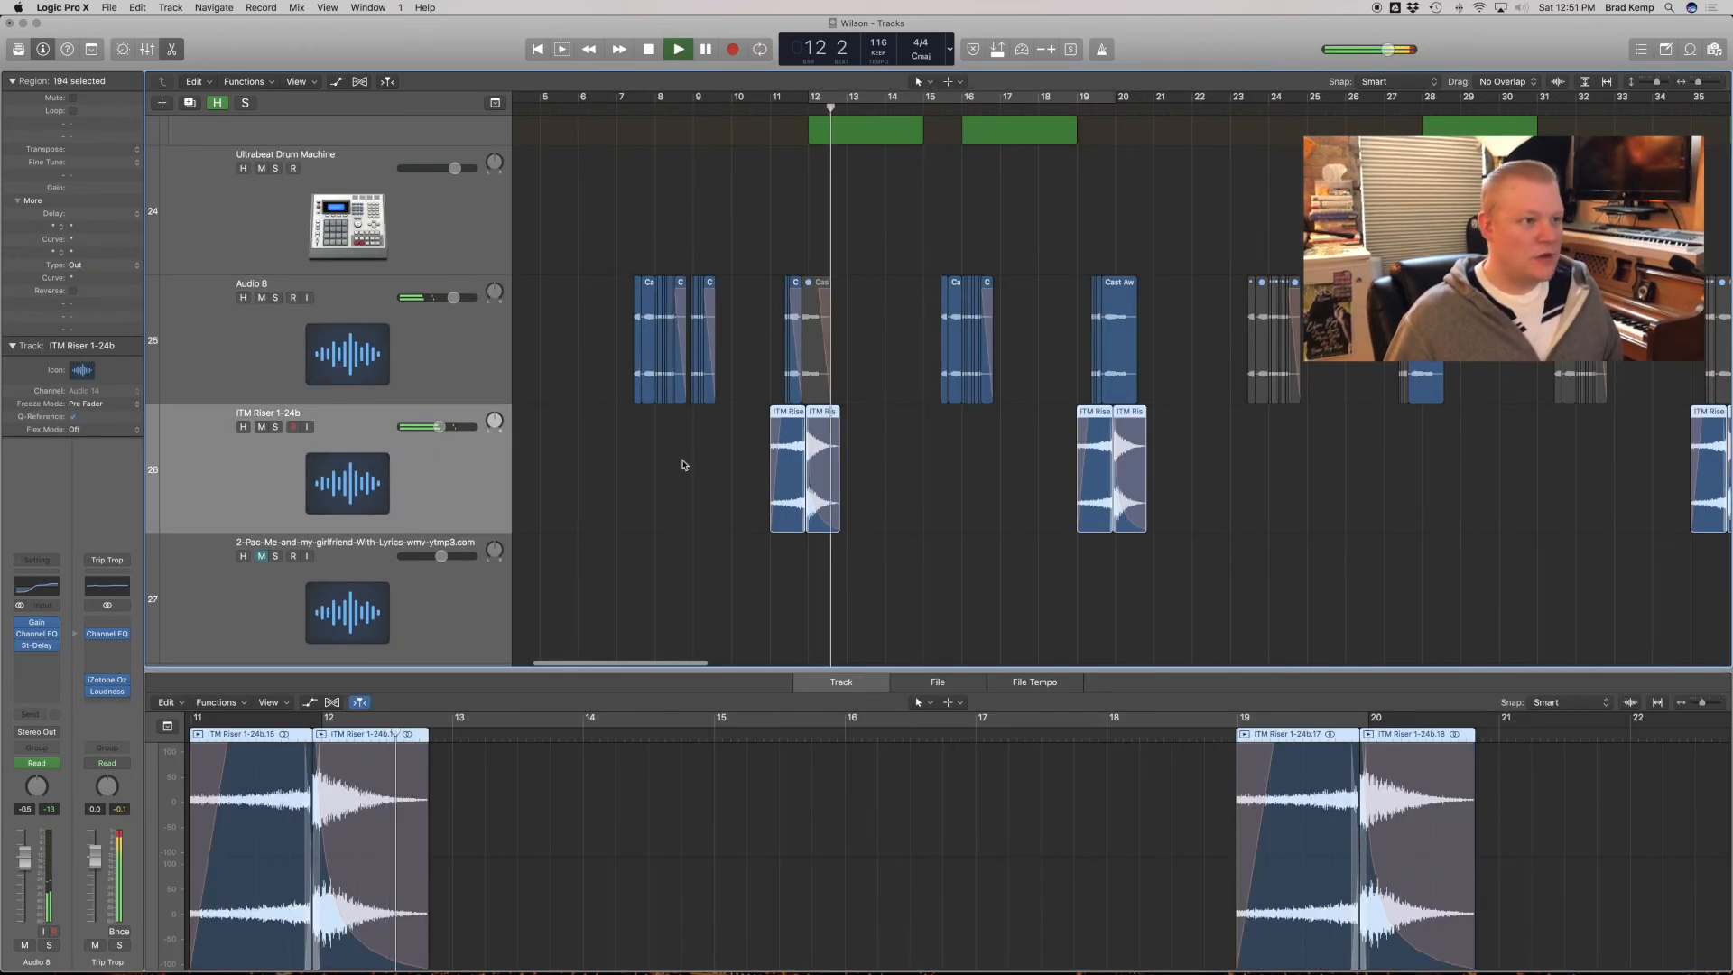
left_click_drag(697, 492, 1039, 372)
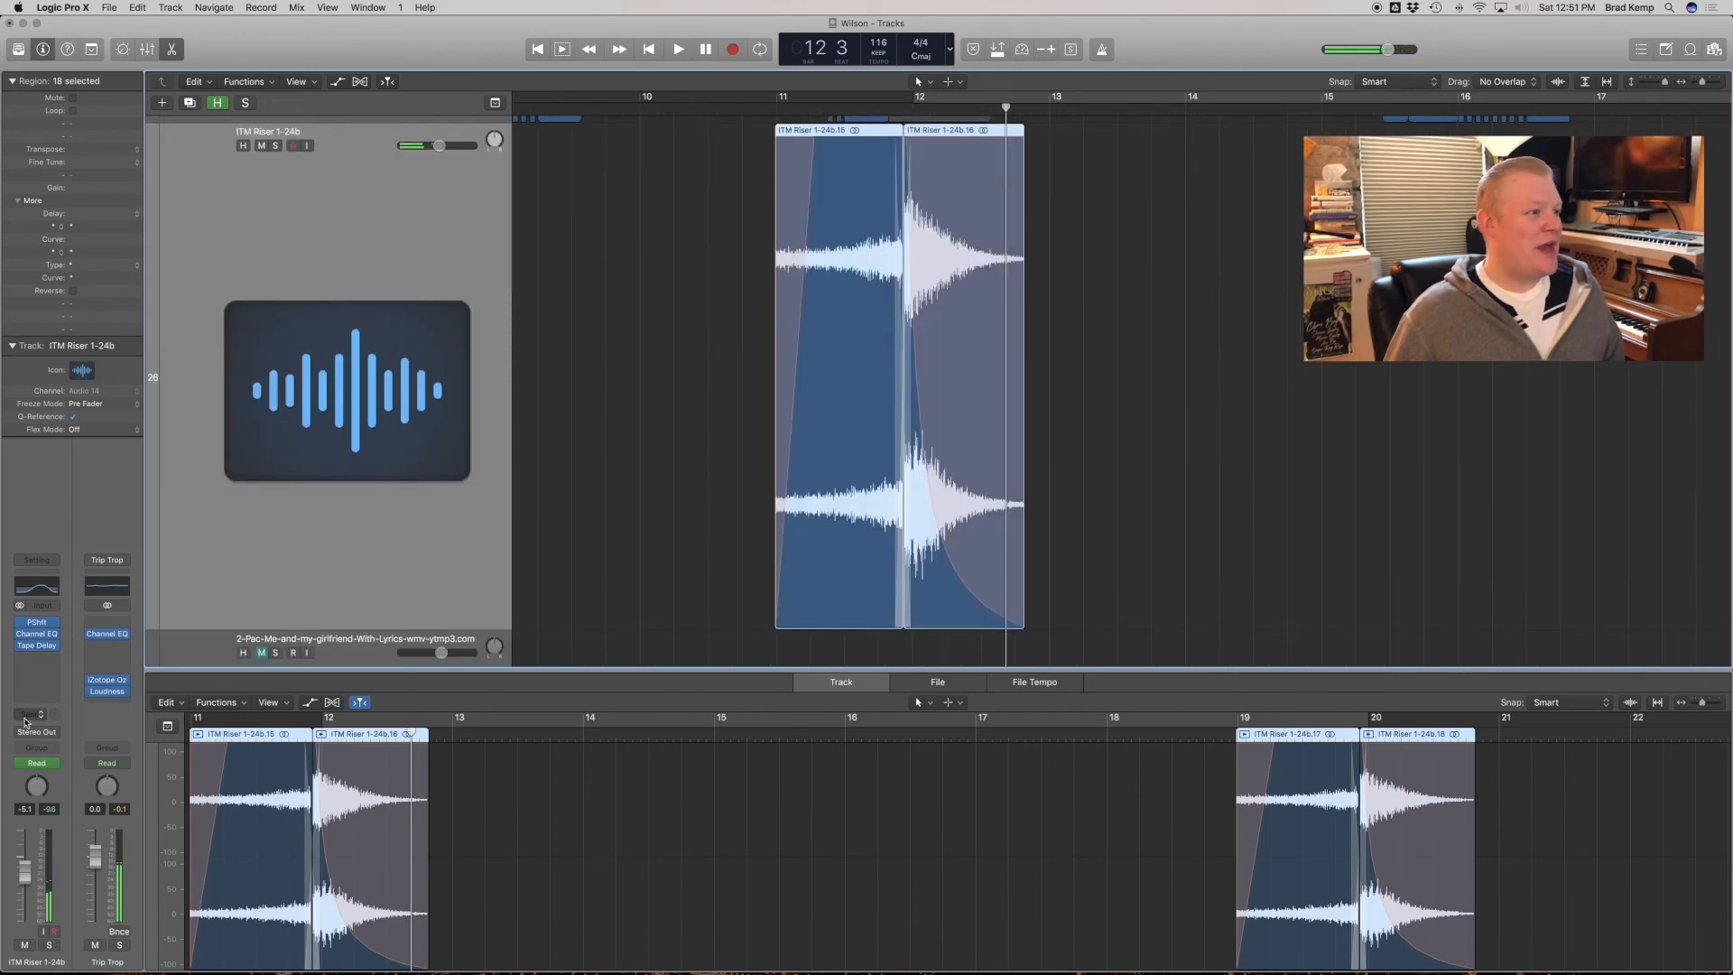
left_click(36, 626)
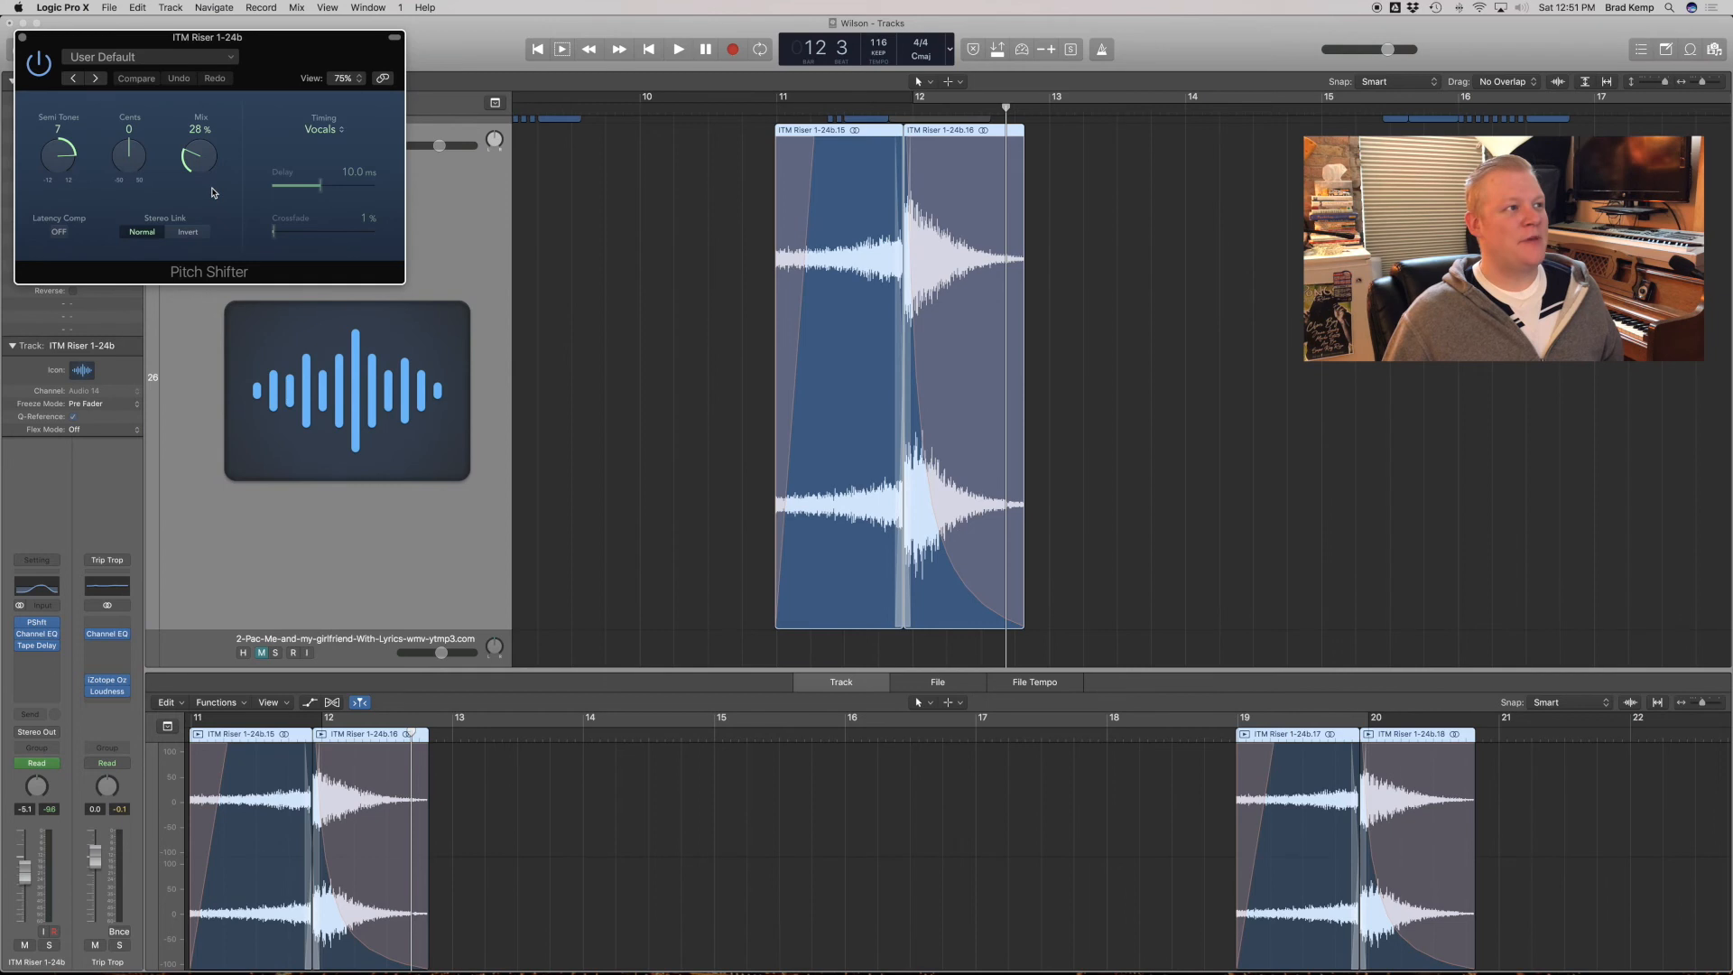
Close the Pitch Shifter window and deselect the ITM Riser 1-24b regions.
key("super+w")
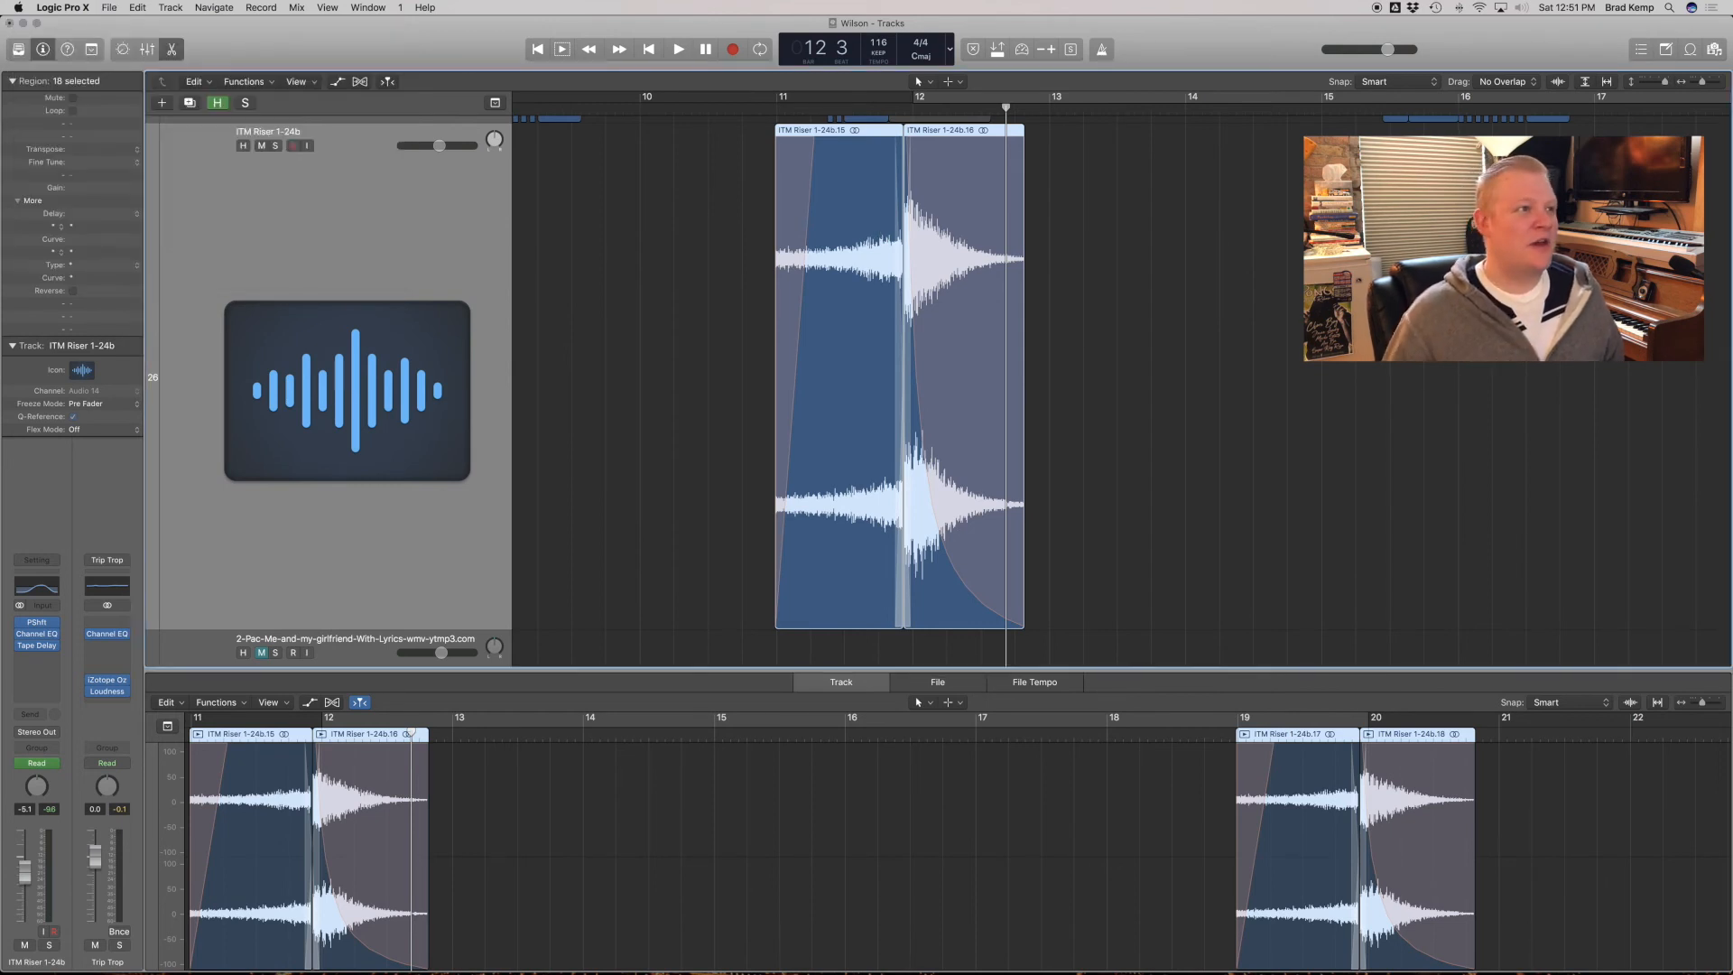
left_click(1052, 298)
scroll(1052, 290, "right", 1)
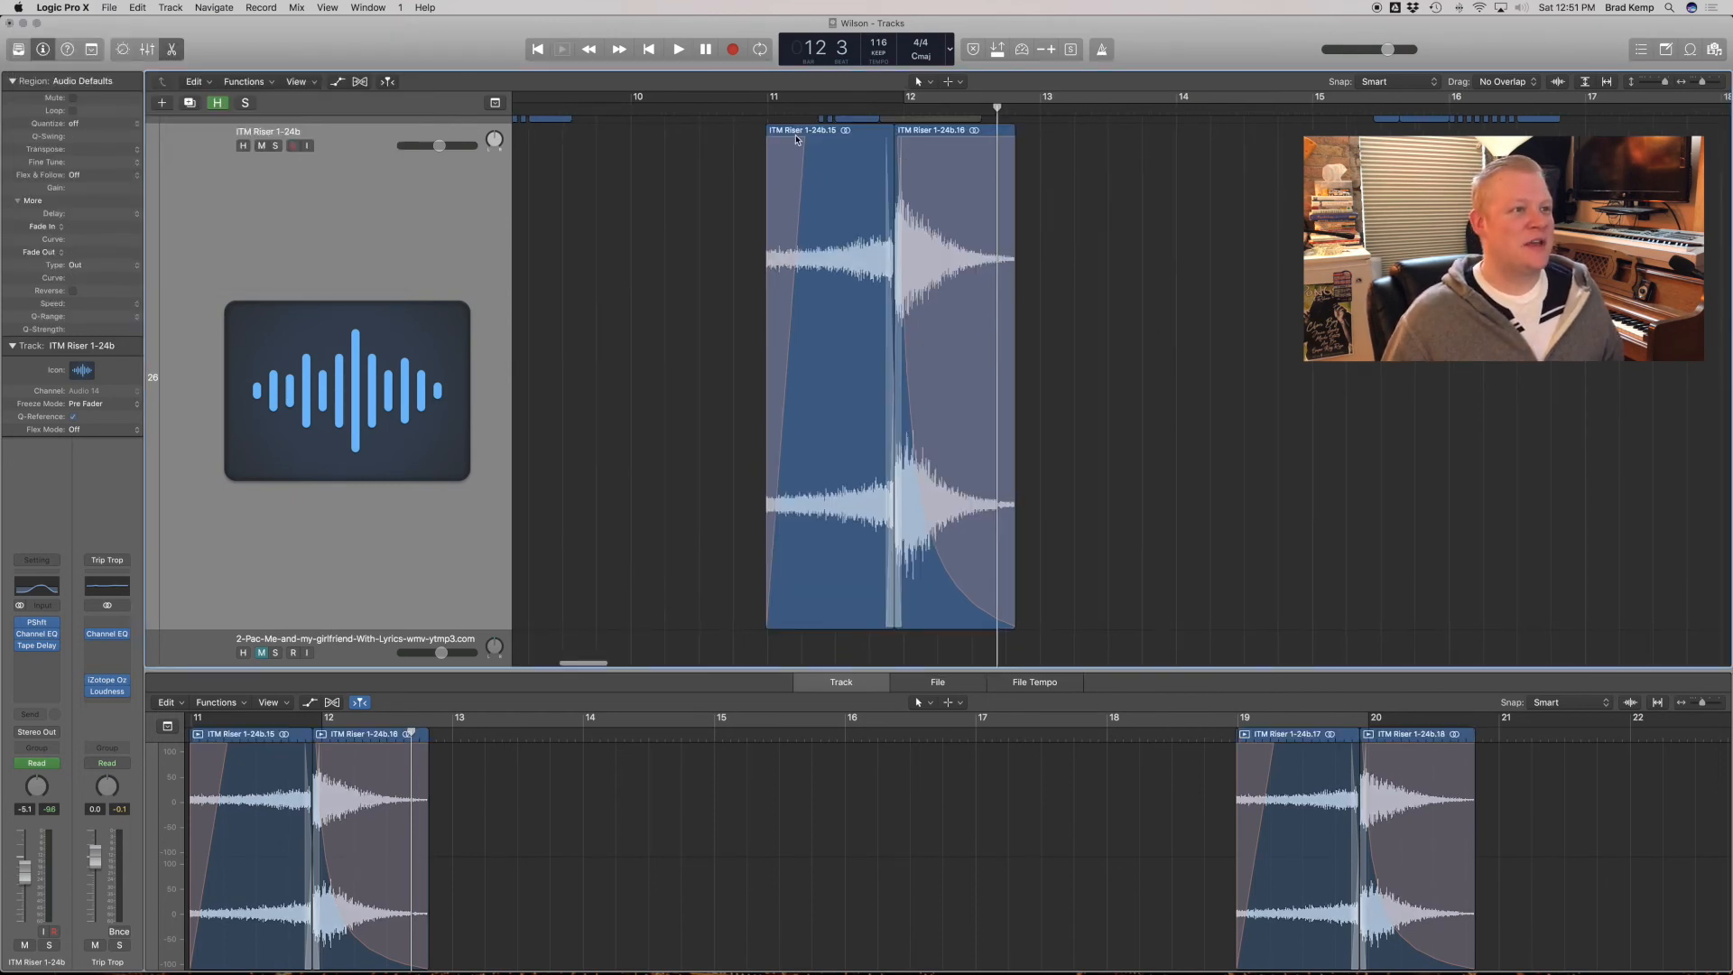
scroll(998, 242, "down", 1)
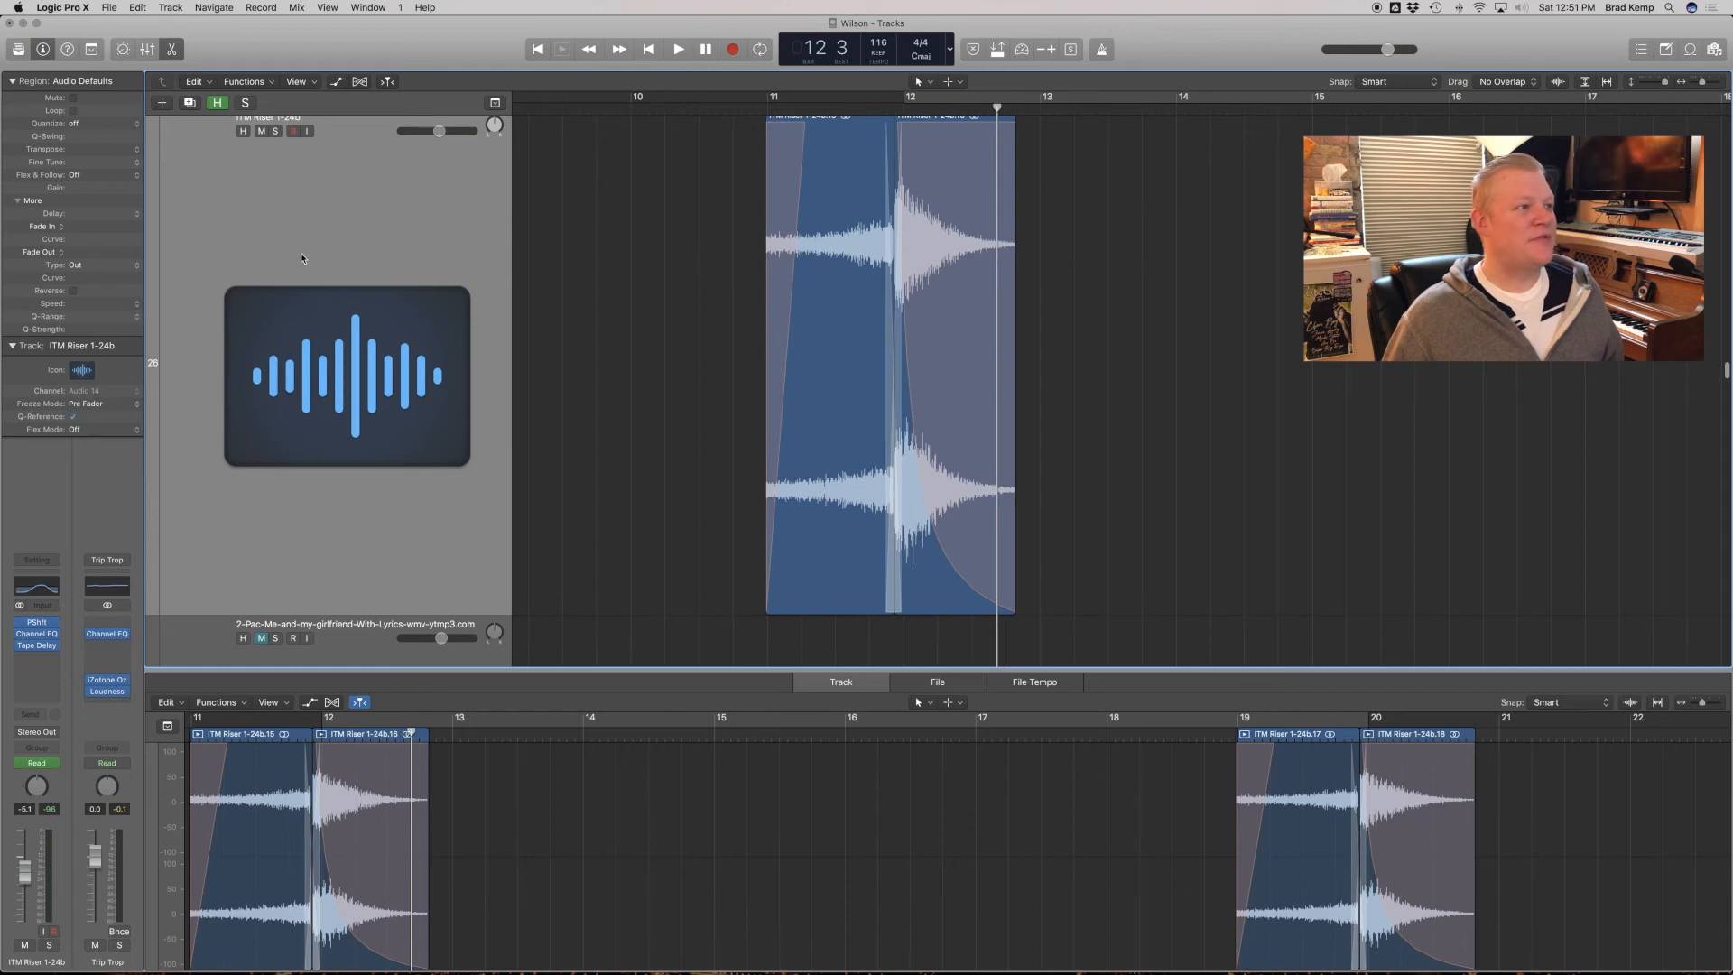
Bring the wider arrangement into view and place the playhead at bar 10, beat 4, just before the first riser.
key("z")
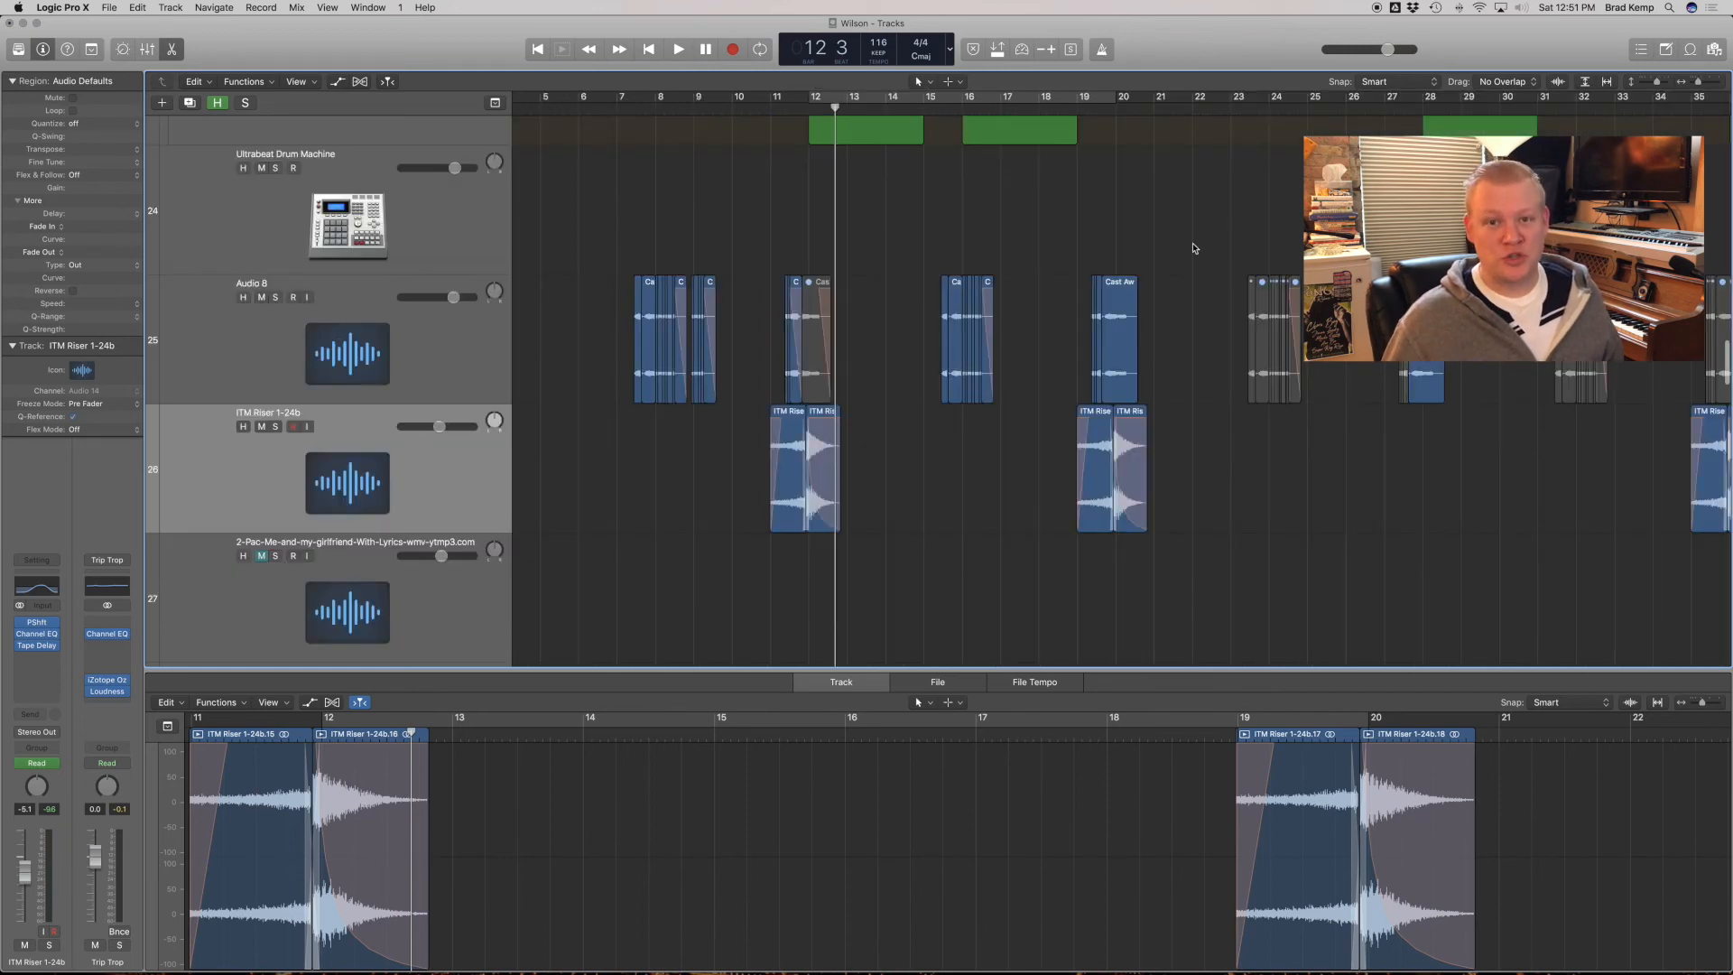
left_click(1119, 331, "ctrl+alt")
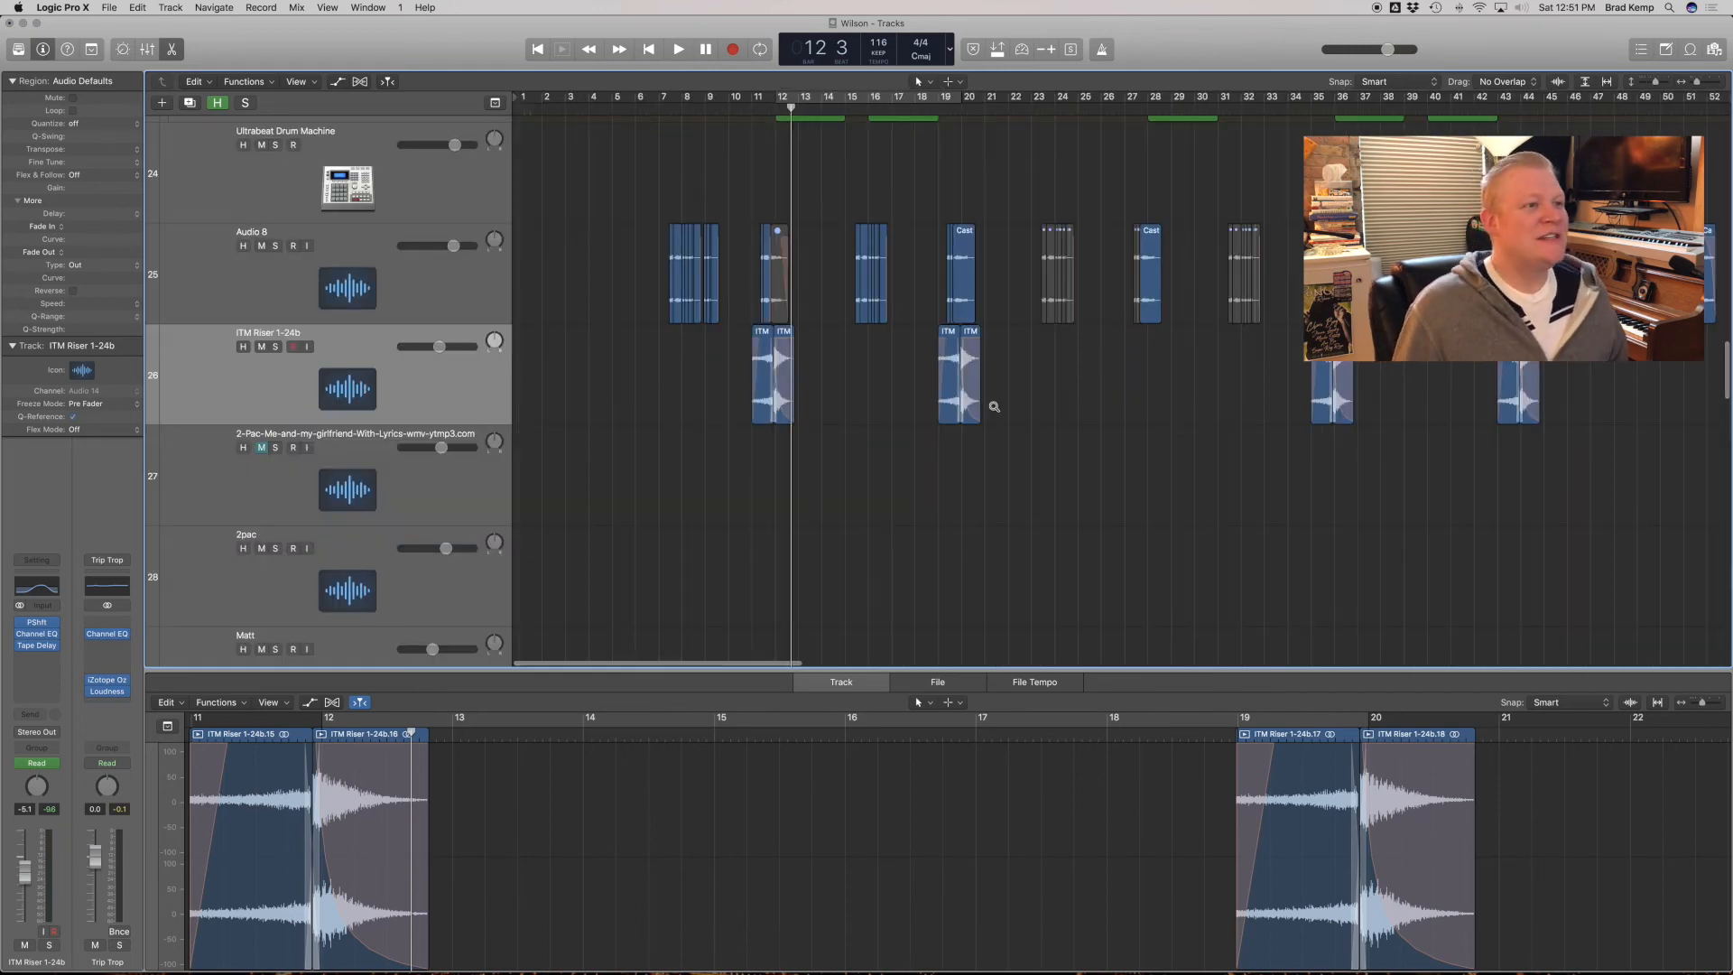
left_click(743, 261, "ctrl+alt")
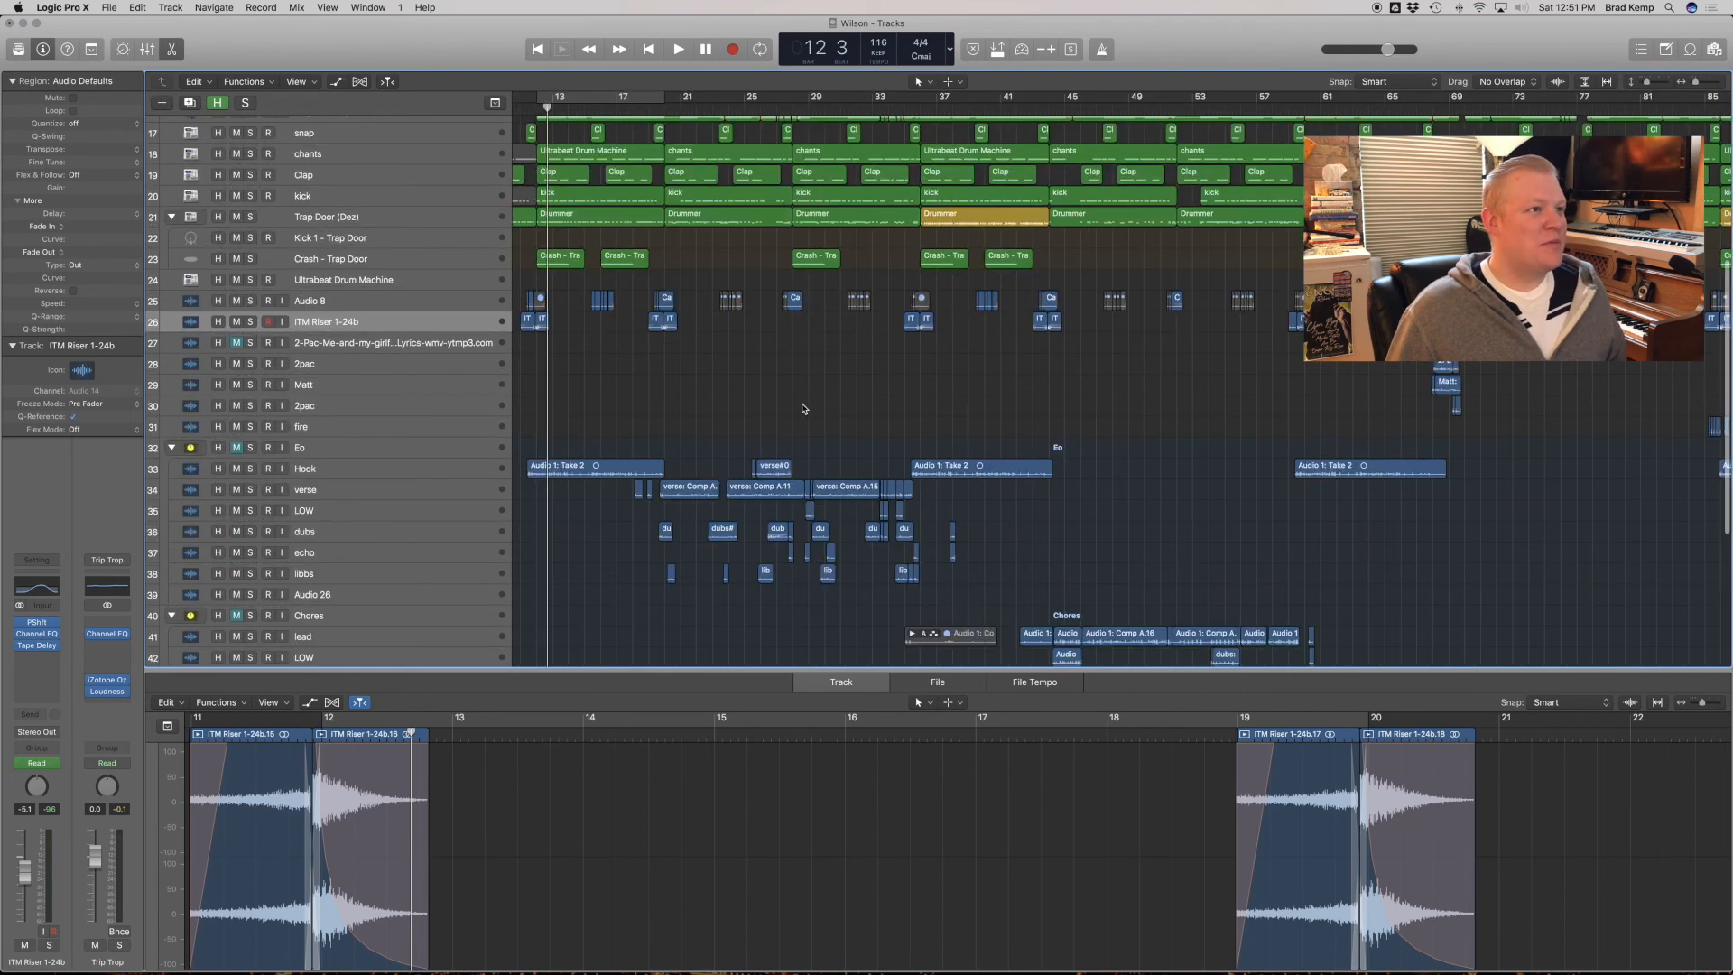
scroll(808, 411, "left", 3)
left_click(615, 107)
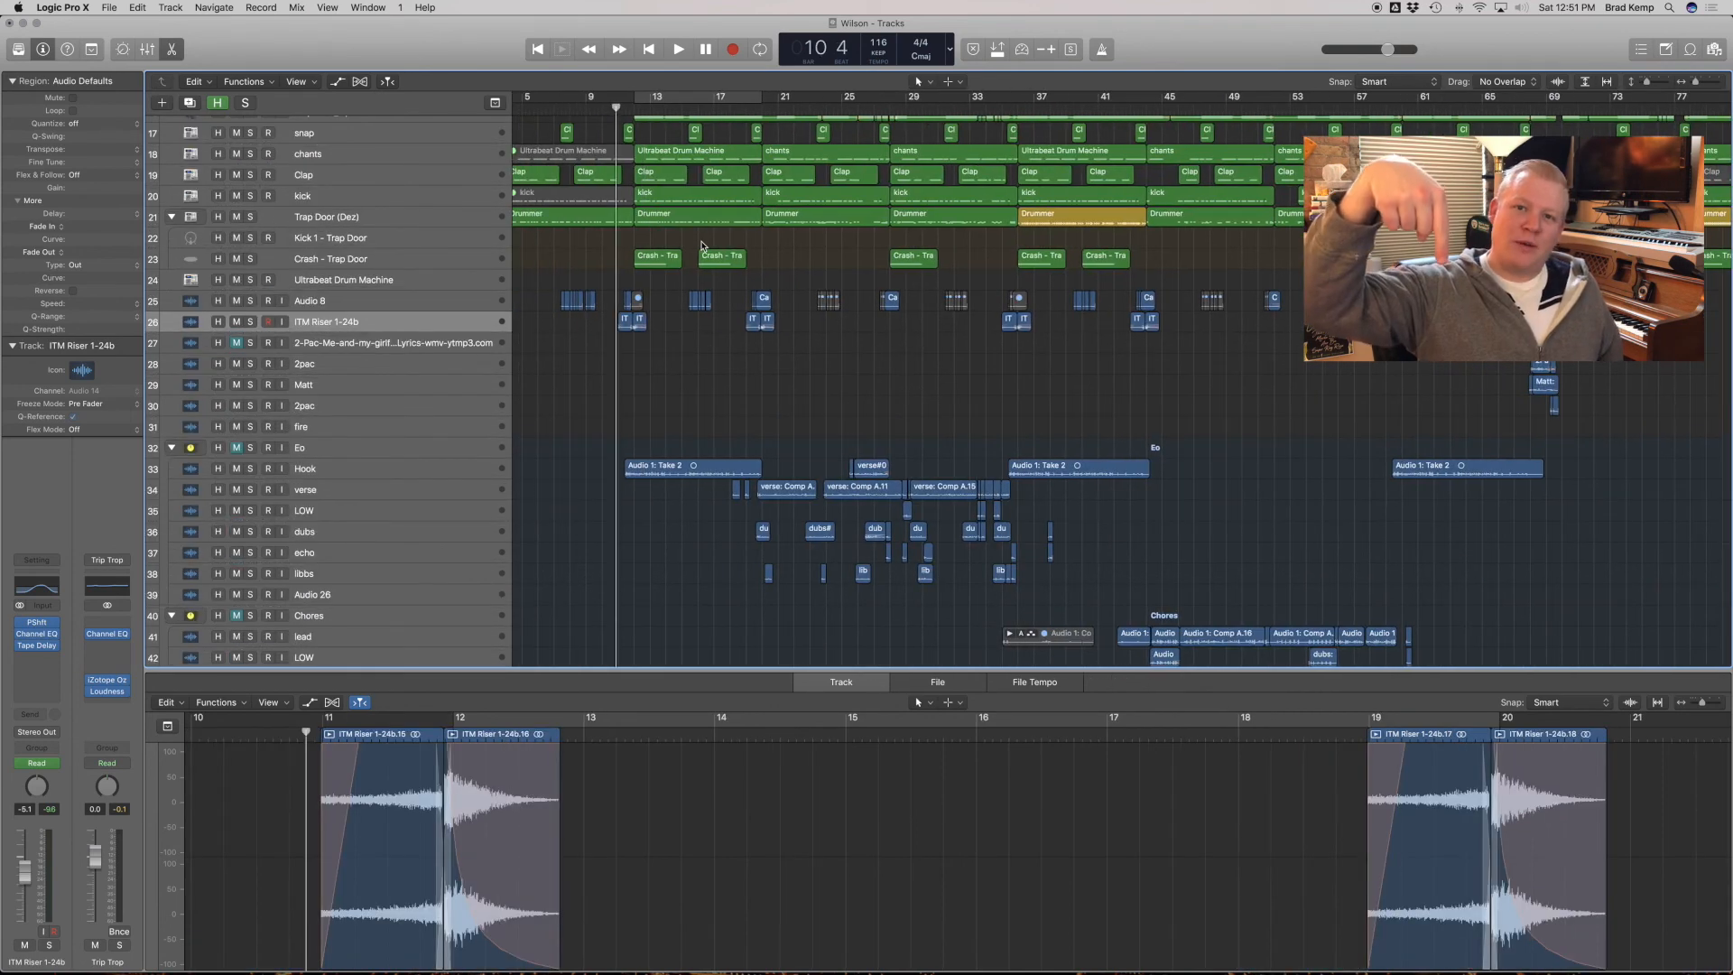